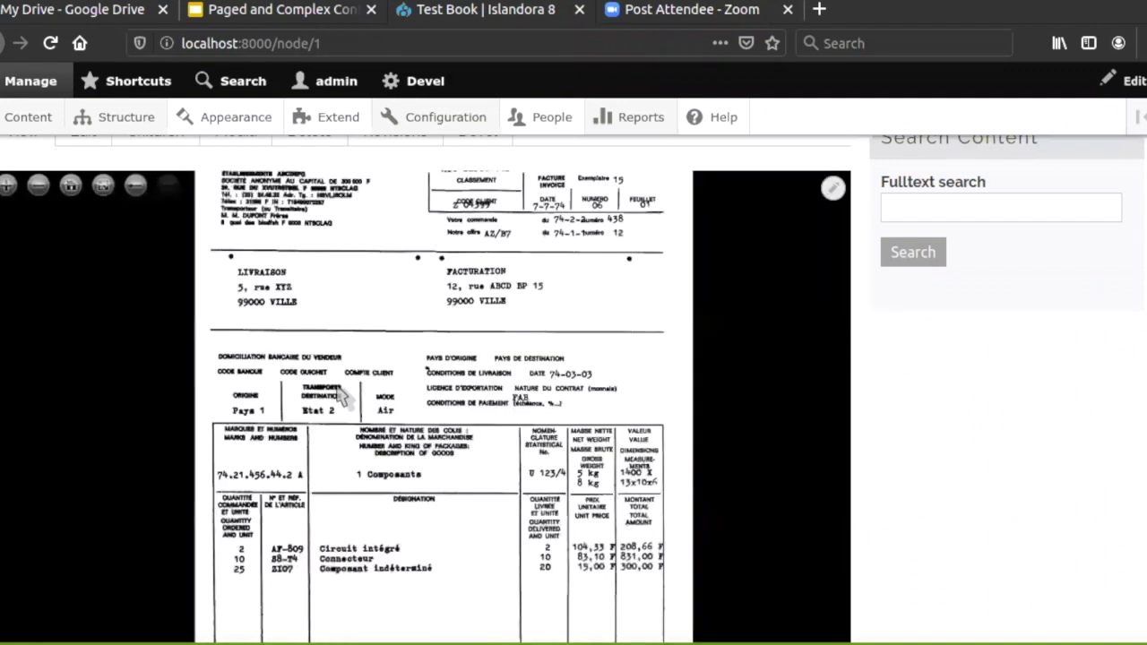
Step: Page back to the book's first page and examine the scanned letter at closer and wider zoom levels
{"action": "left_click", "coordinate": [128, 193]}
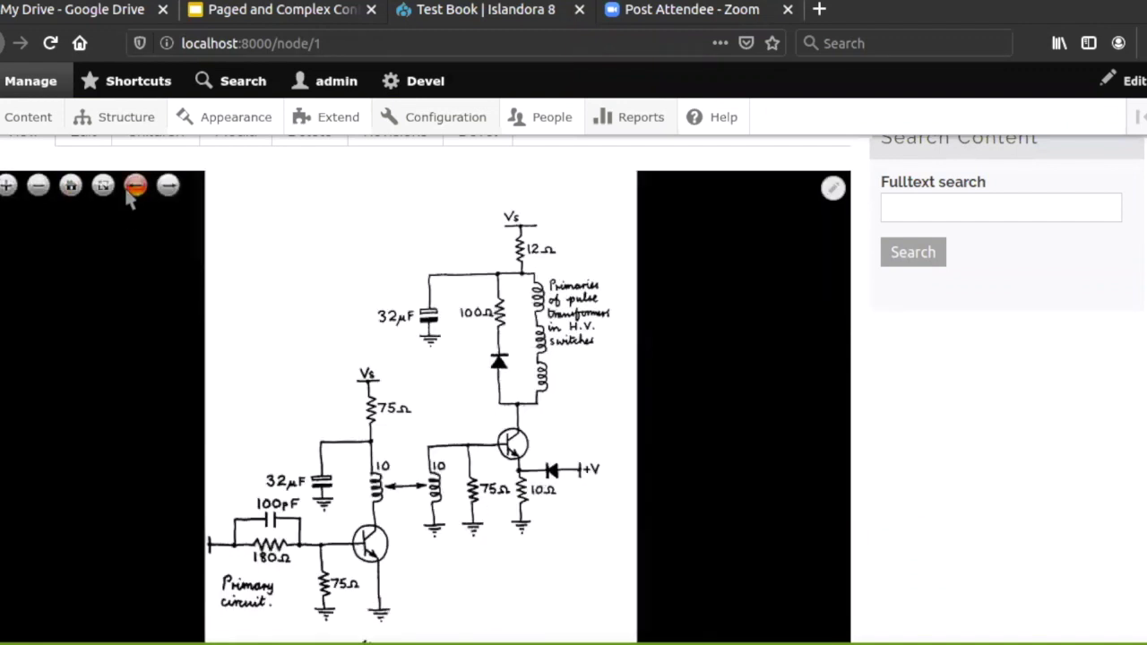
{"action": "left_click", "coordinate": [128, 194]}
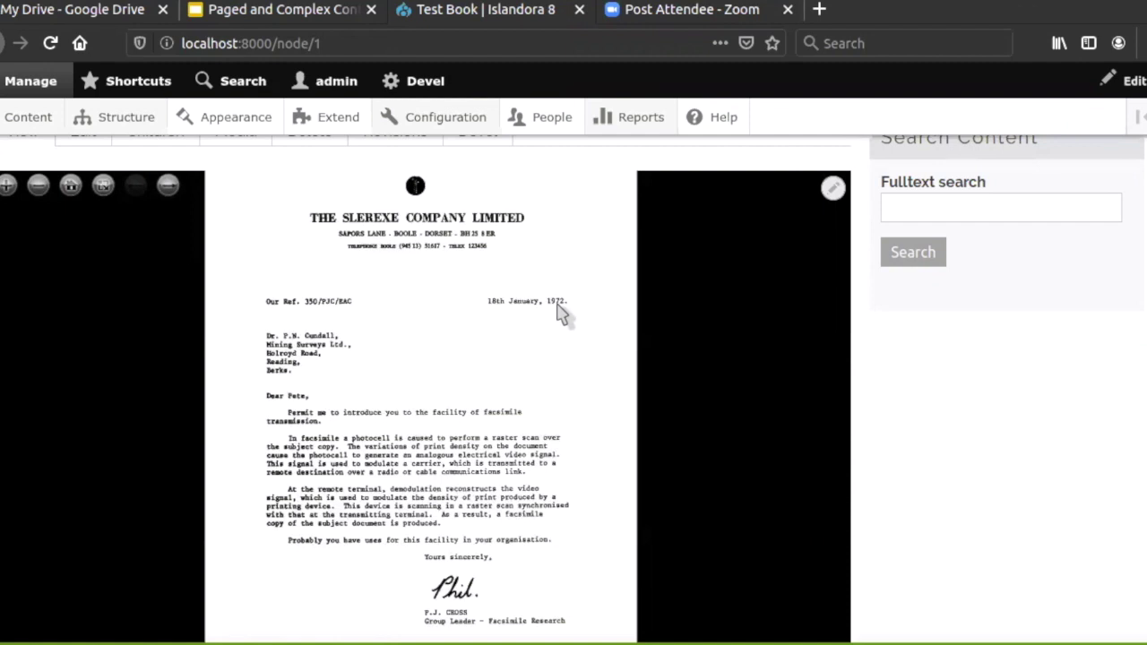
{"action": "scroll", "coordinate": [867, 425], "scroll_direction": "down", "scroll_amount": 5}
{"action": "scroll", "coordinate": [868, 426], "scroll_direction": "up", "scroll_amount": 4}
{"action": "scroll", "coordinate": [387, 301], "scroll_direction": "up", "scroll_amount": 3}
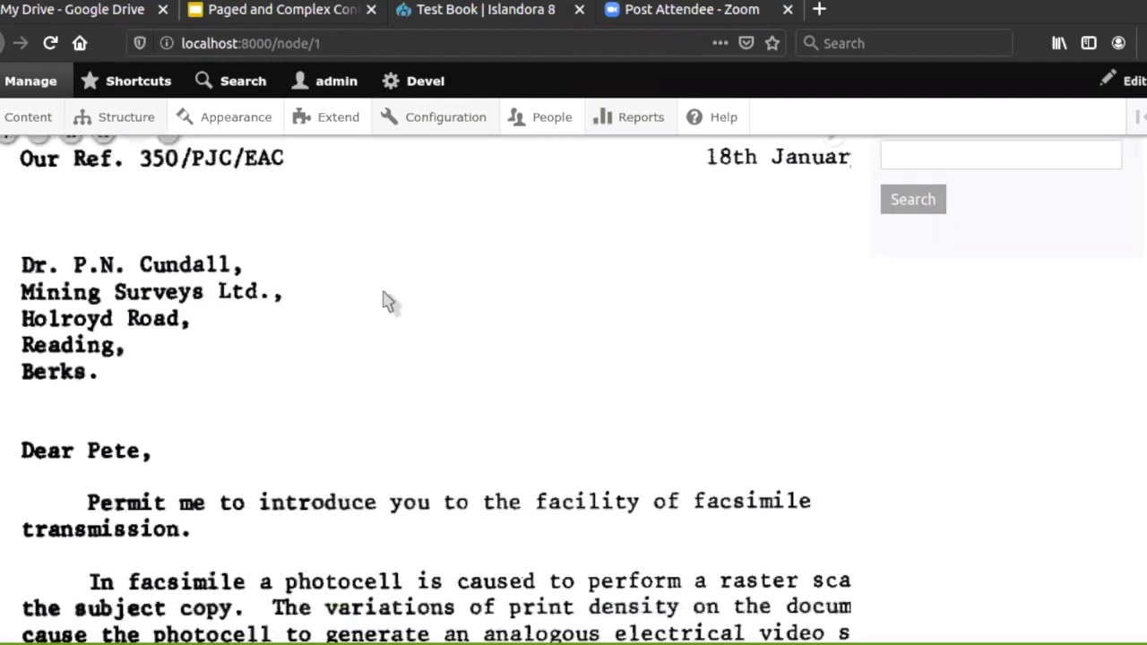
{"action": "scroll", "coordinate": [387, 301], "scroll_direction": "down", "scroll_amount": 3}
{"action": "scroll", "coordinate": [387, 301], "scroll_direction": "up", "scroll_amount": 3}
{"action": "scroll", "coordinate": [387, 301], "scroll_direction": "down", "scroll_amount": 3}
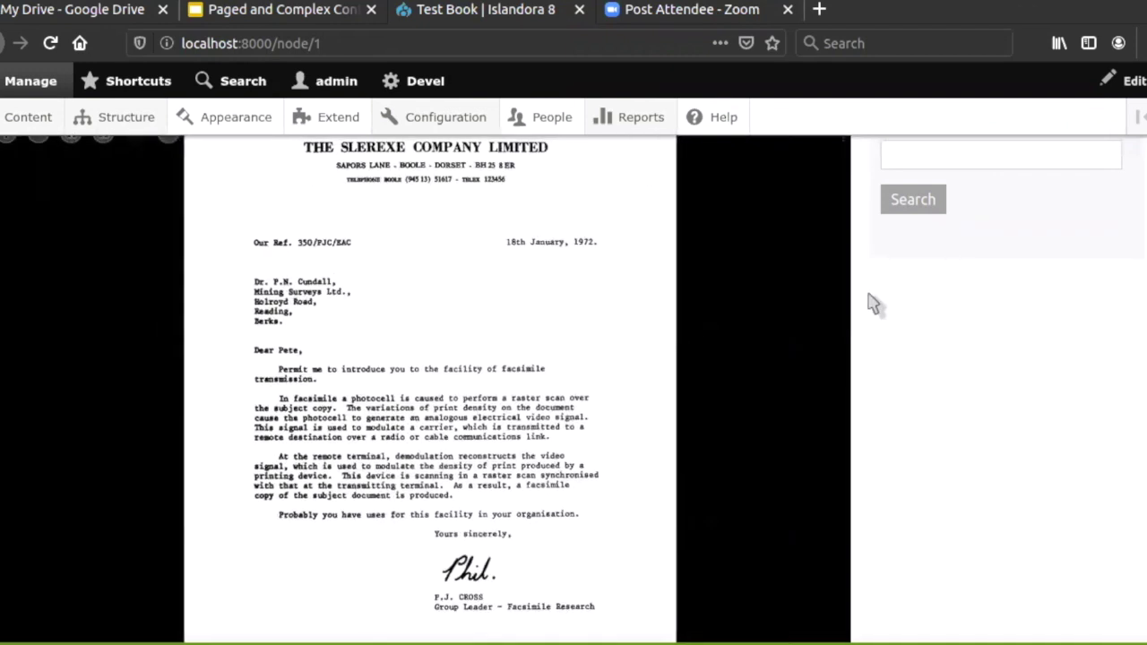
{"action": "scroll", "coordinate": [870, 302], "scroll_direction": "up", "scroll_amount": 3}
Step: Page forward through the book to its last page, and return to the first page
{"action": "left_click", "coordinate": [168, 292]}
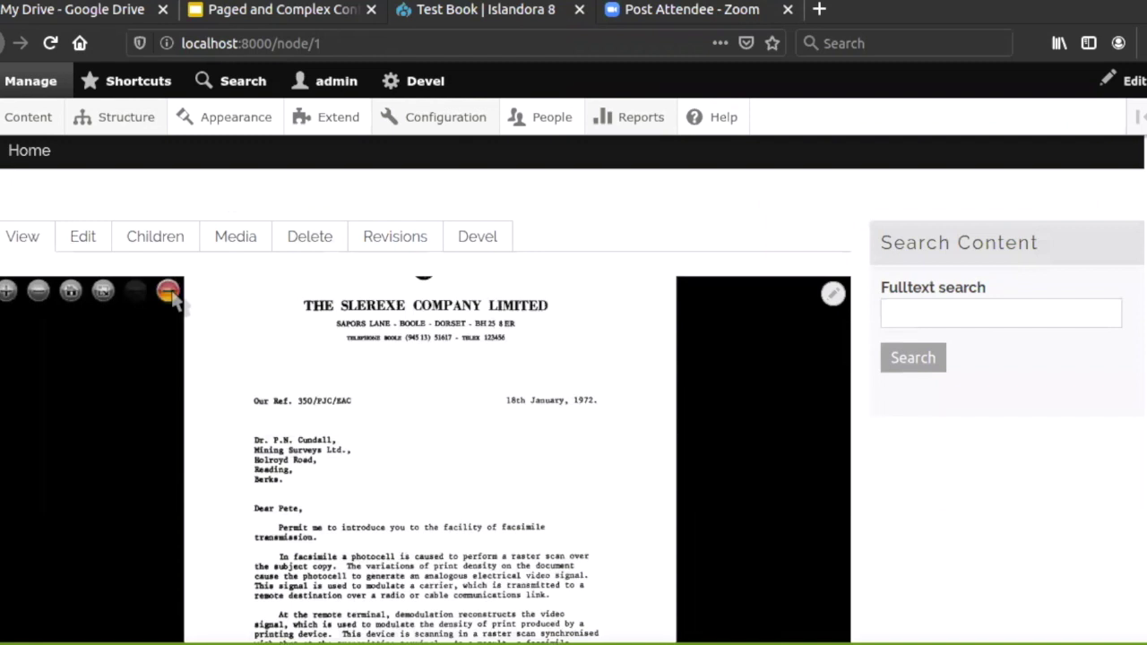
{"action": "left_click", "coordinate": [168, 292]}
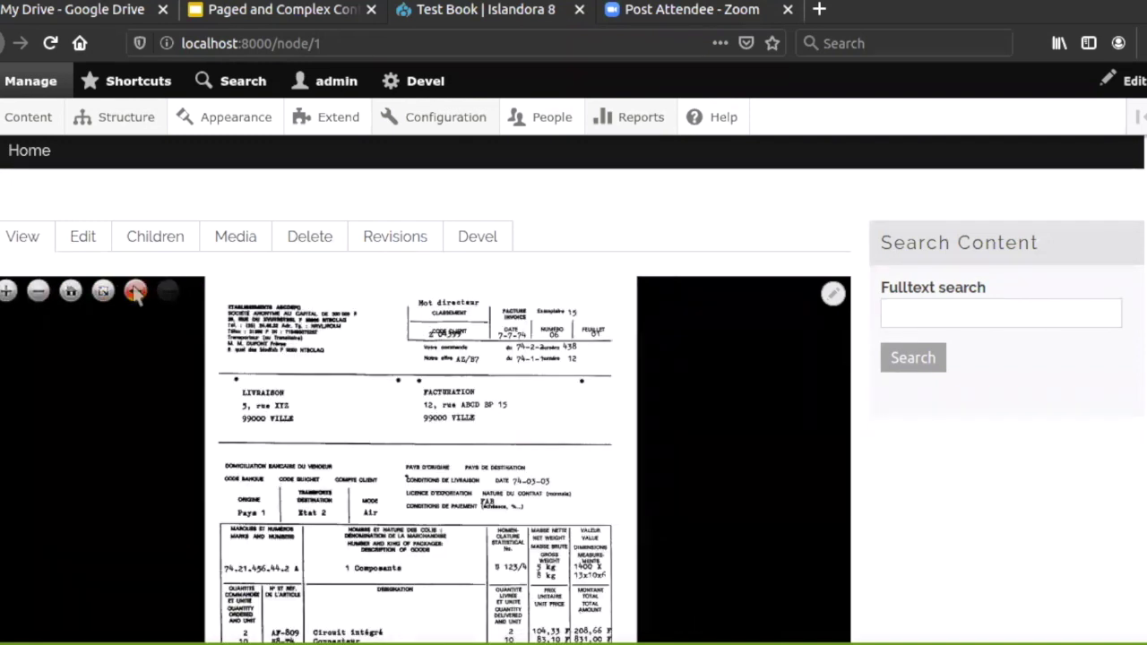
{"action": "left_click", "coordinate": [135, 292]}
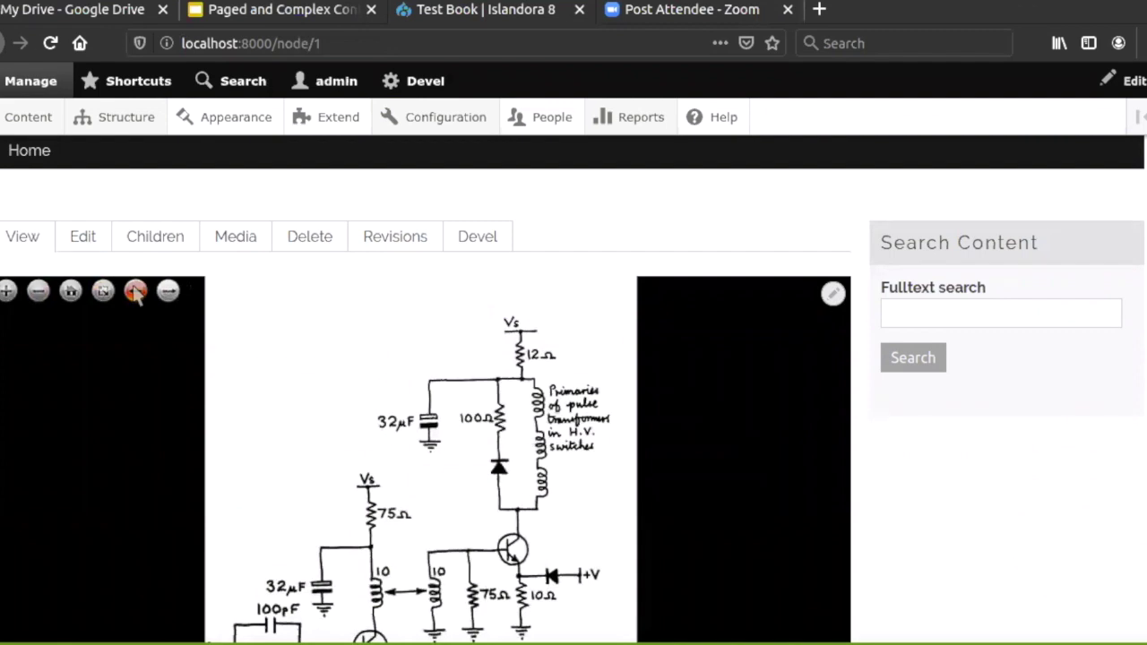
{"action": "left_click", "coordinate": [135, 292]}
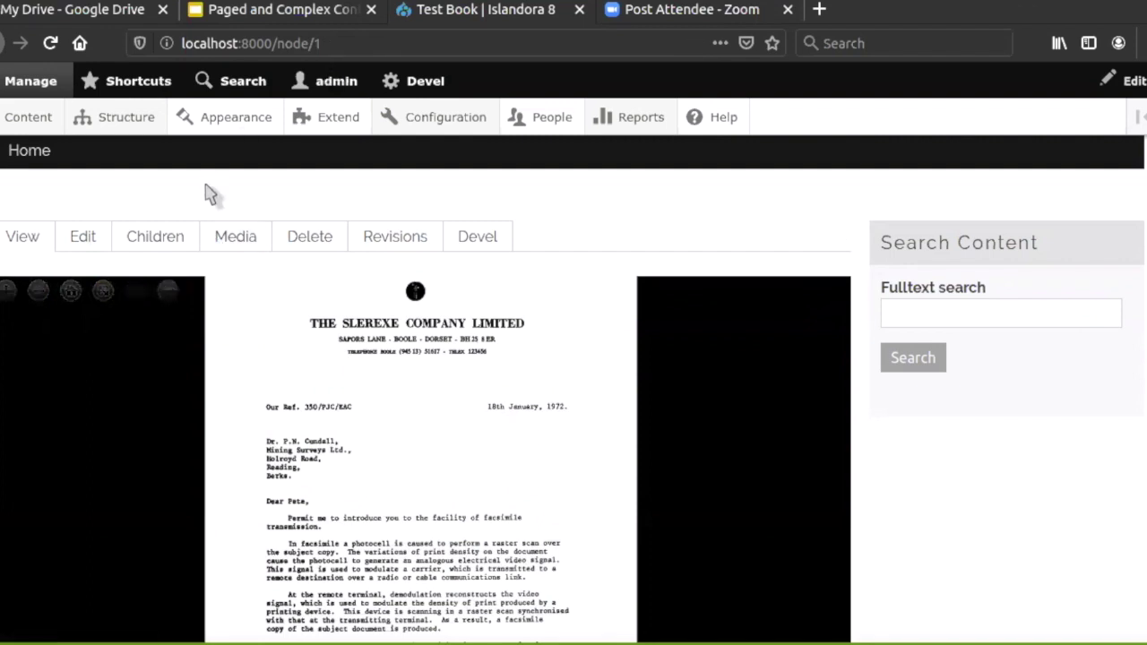
Step: Add a new Repository Item as a child of Test Book and title it "Fourth Page"
{"action": "left_click", "coordinate": [157, 250]}
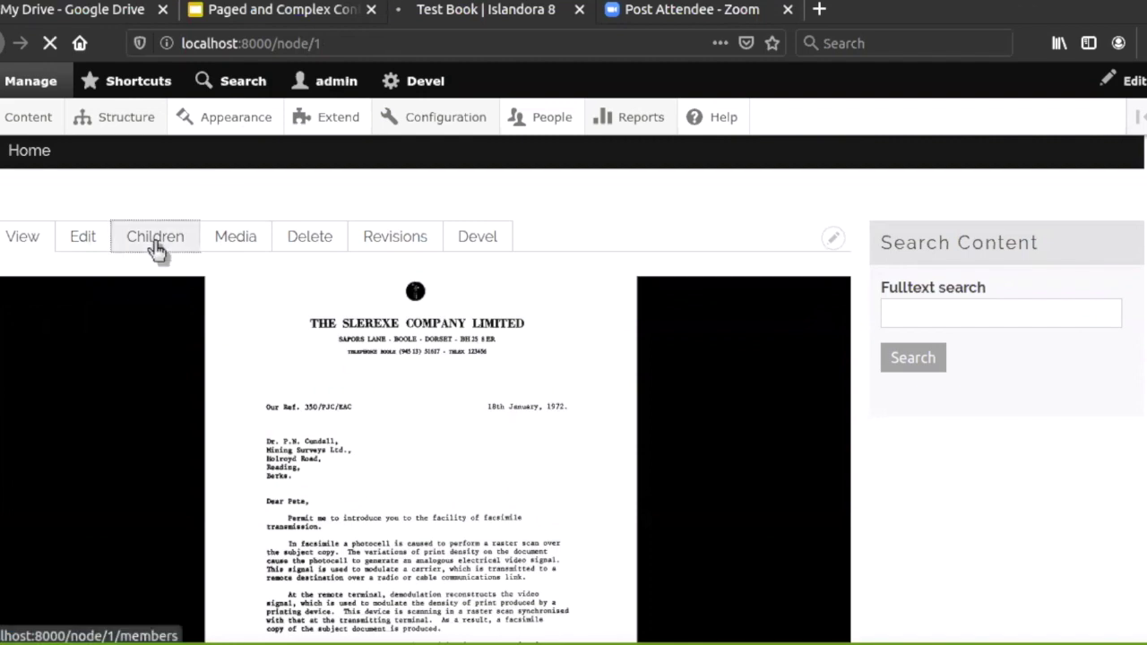
{"action": "scroll", "coordinate": [502, 348], "scroll_direction": "down", "scroll_amount": 1}
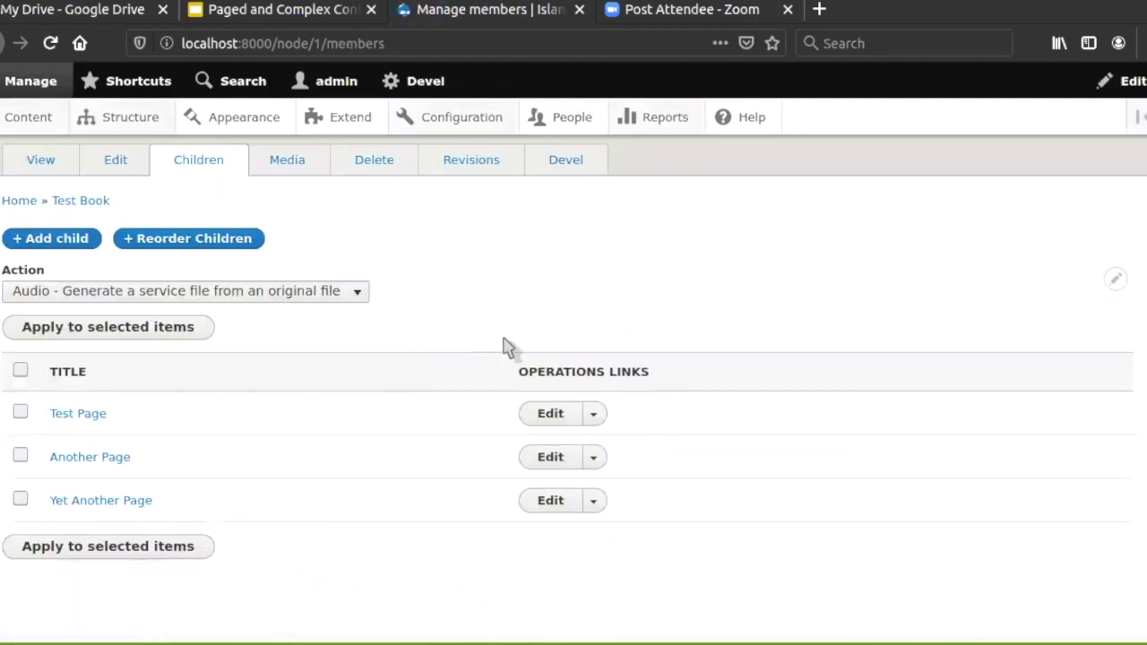
{"action": "left_click", "coordinate": [64, 242]}
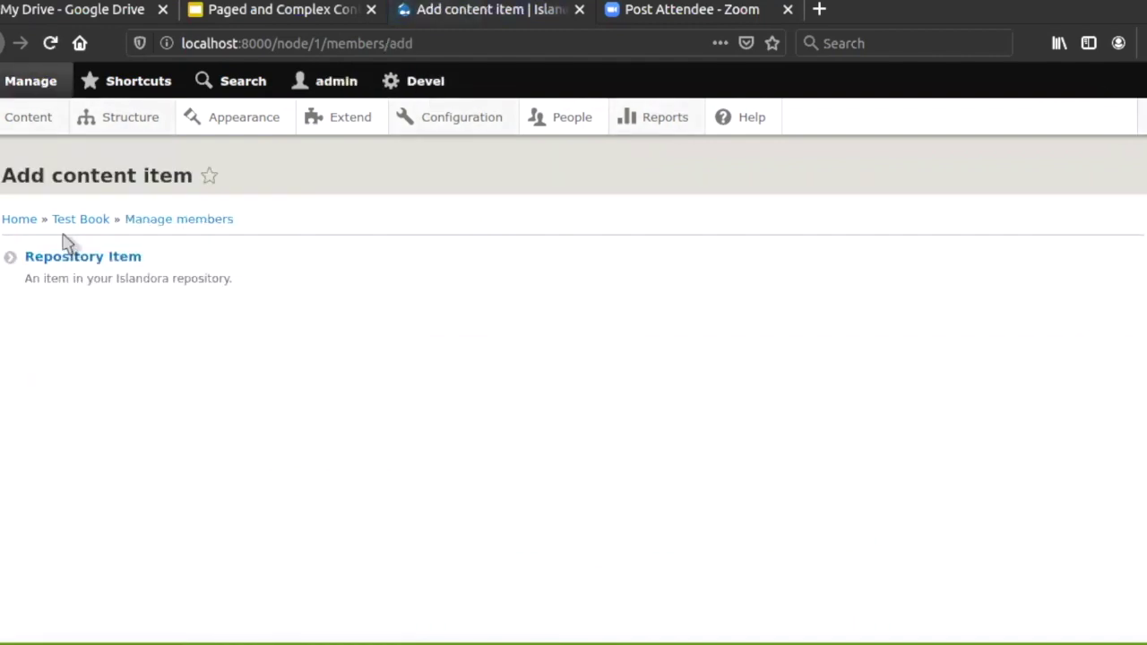
{"action": "left_click", "coordinate": [119, 259]}
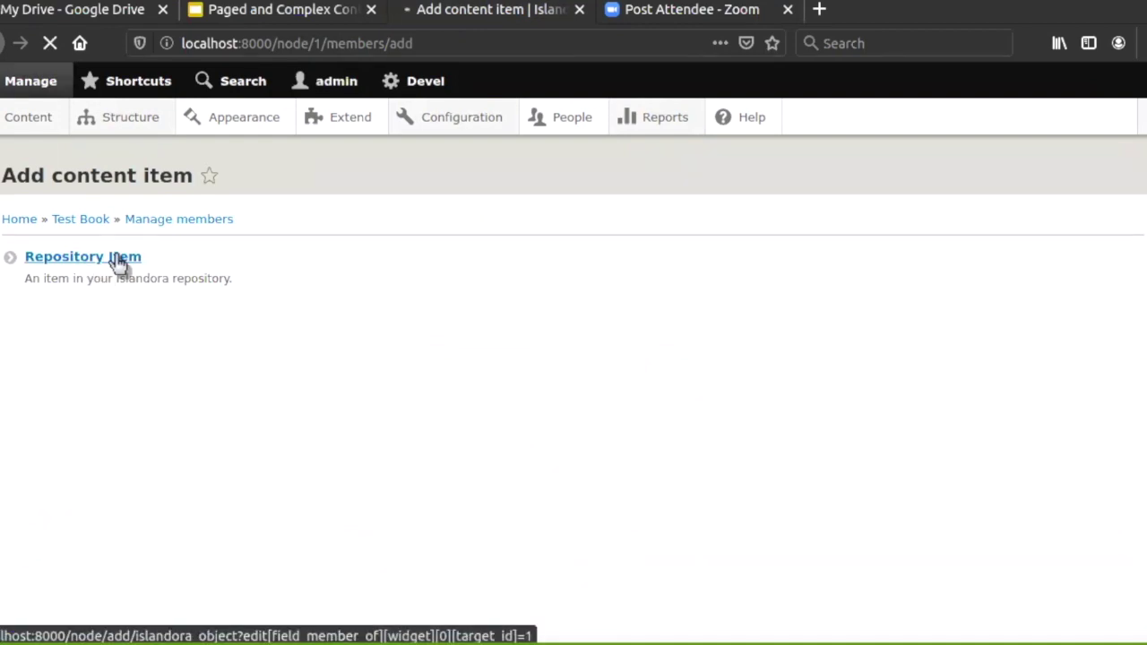
{"action": "left_click", "coordinate": [108, 322]}
{"action": "type", "text": "Four"}
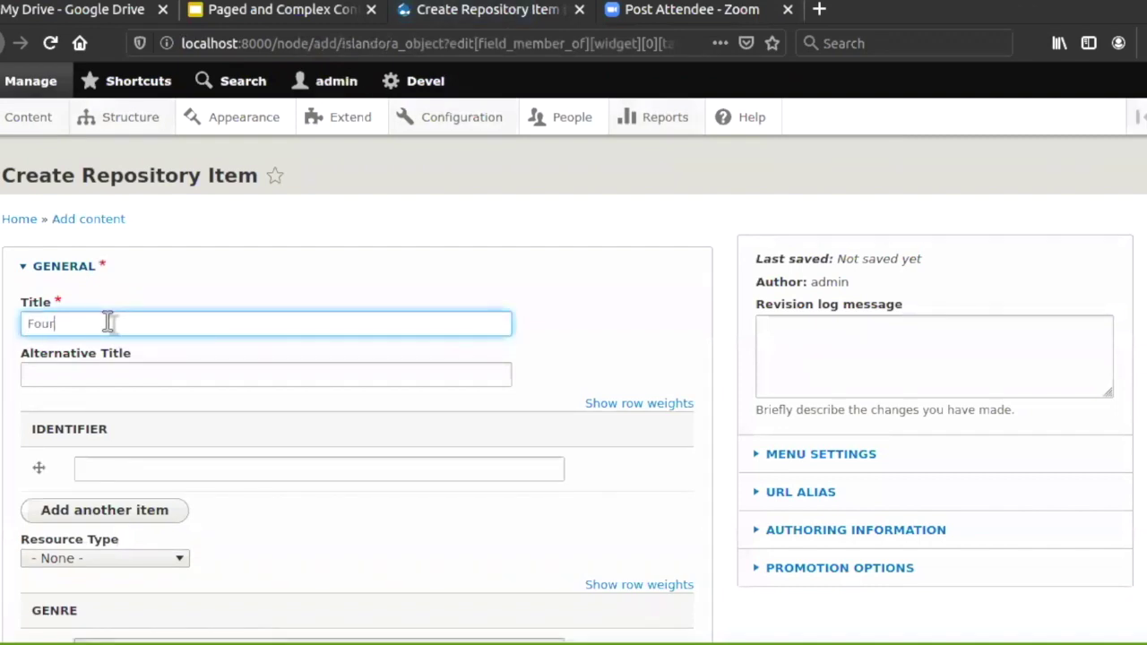
{"action": "type", "text": "th Page"}
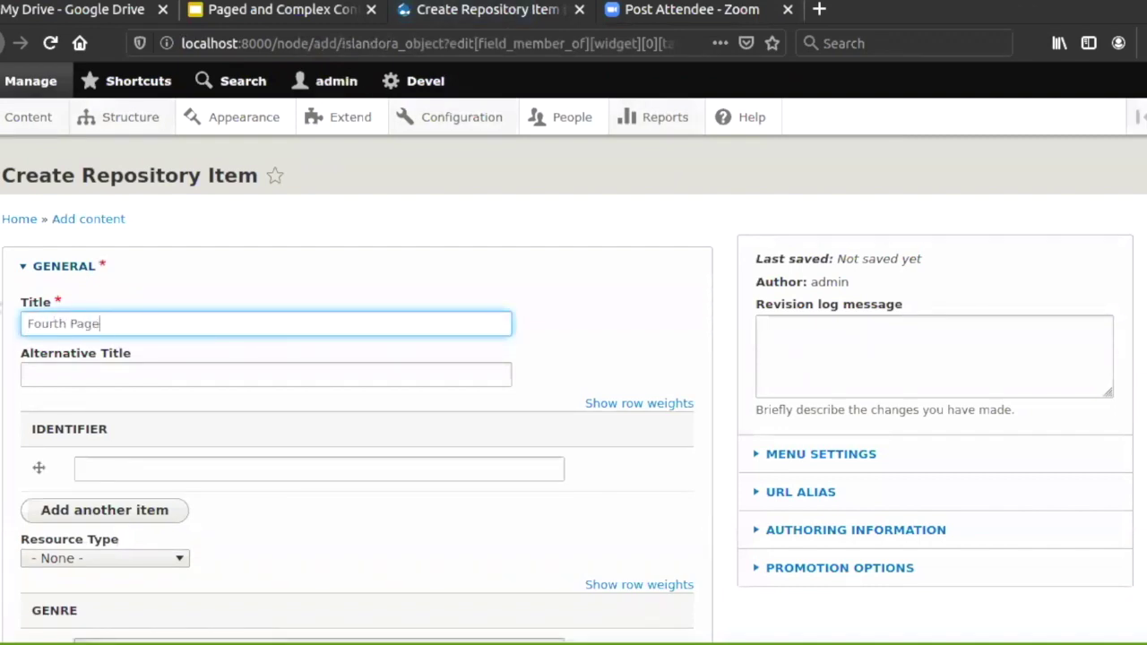
Step: Look through the descriptive fields in the General section of the new item's form
{"action": "left_click", "coordinate": [52, 281]}
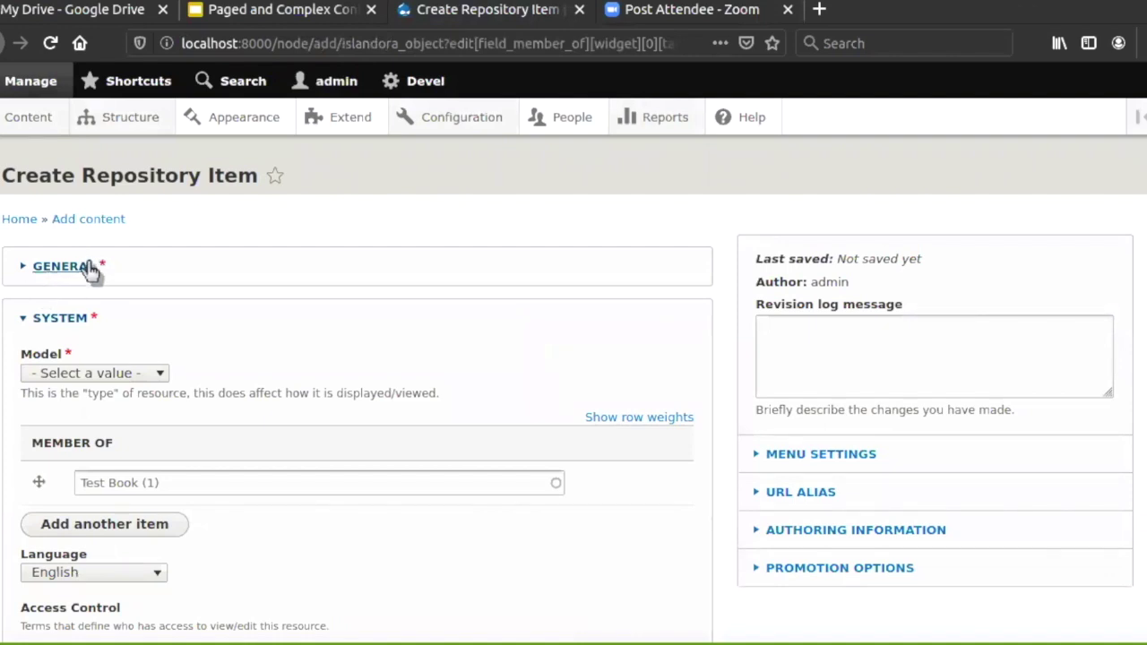
{"action": "left_click", "coordinate": [90, 270]}
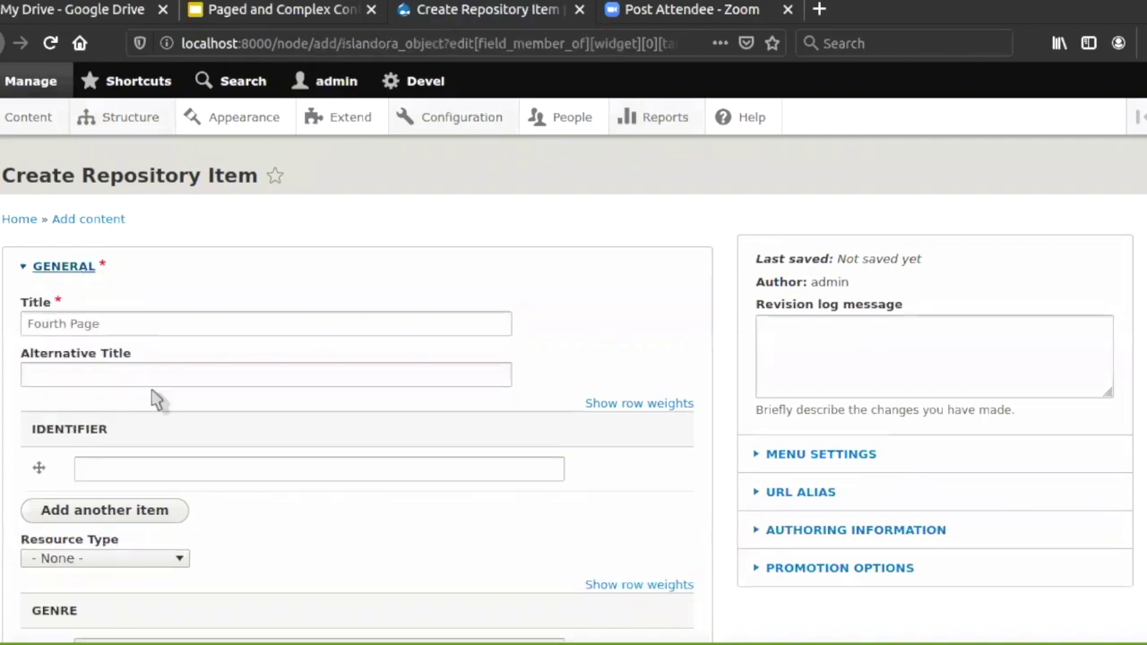
{"action": "scroll", "coordinate": [153, 399], "scroll_direction": "down", "scroll_amount": 10}
{"action": "scroll", "coordinate": [152, 399], "scroll_direction": "up", "scroll_amount": 3}
{"action": "scroll", "coordinate": [153, 399], "scroll_direction": "up", "scroll_amount": 10}
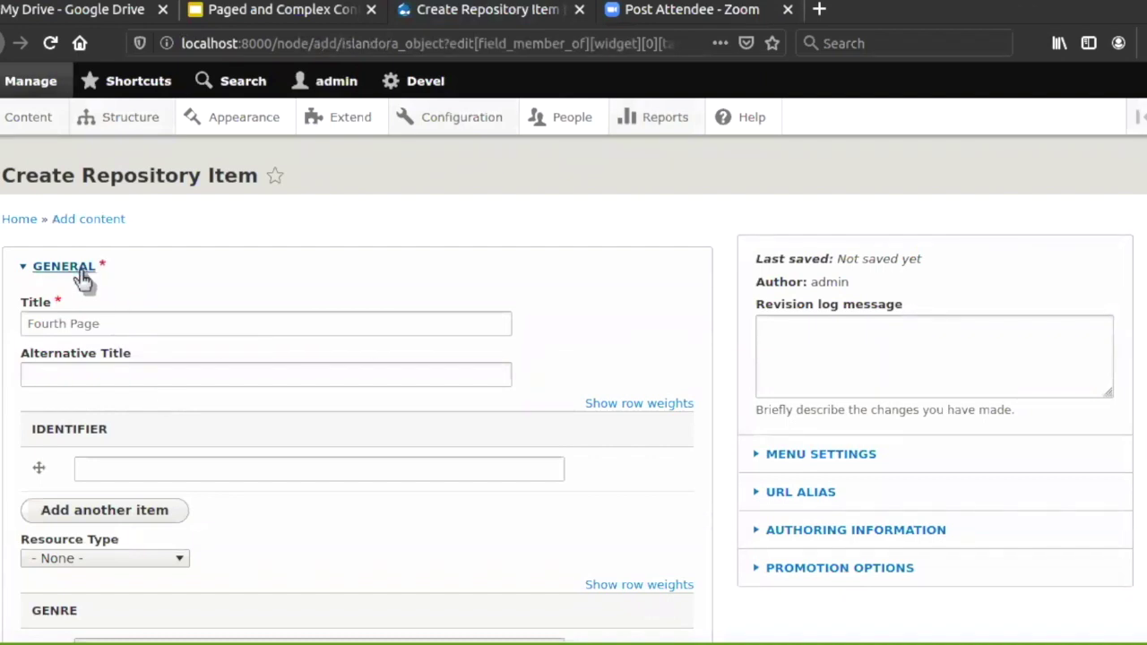
{"action": "scroll", "coordinate": [116, 437], "scroll_direction": "down", "scroll_amount": 2}
{"action": "scroll", "coordinate": [114, 435], "scroll_direction": "up", "scroll_amount": 2}
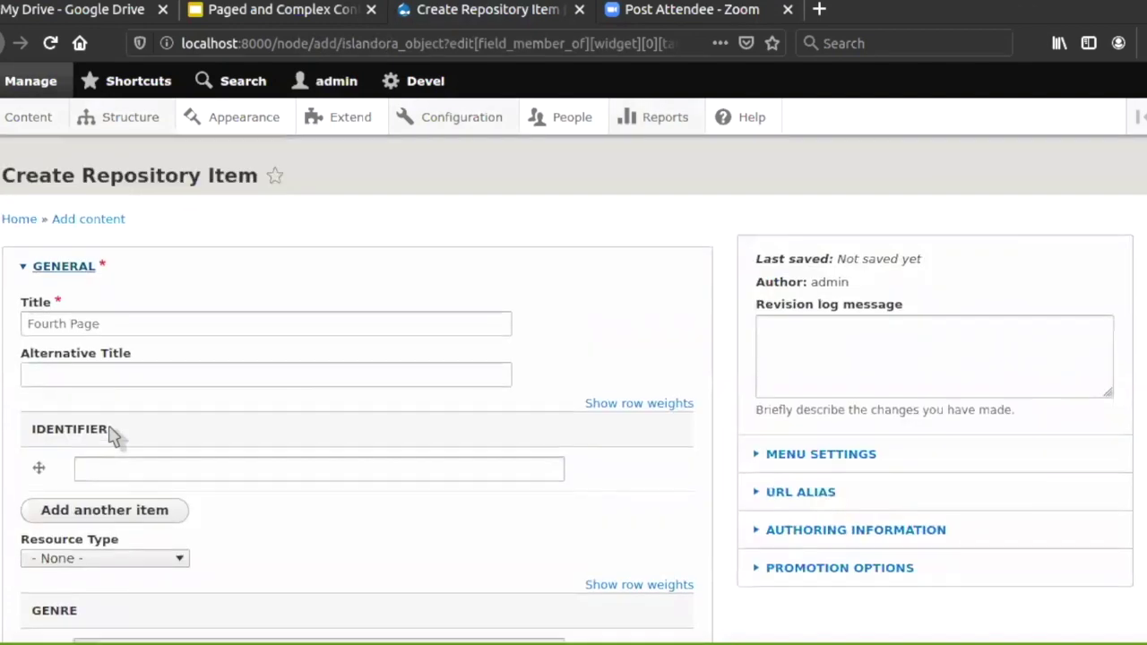
Step: Collapse the General section and set the item's model to Page
{"action": "left_click", "coordinate": [83, 269]}
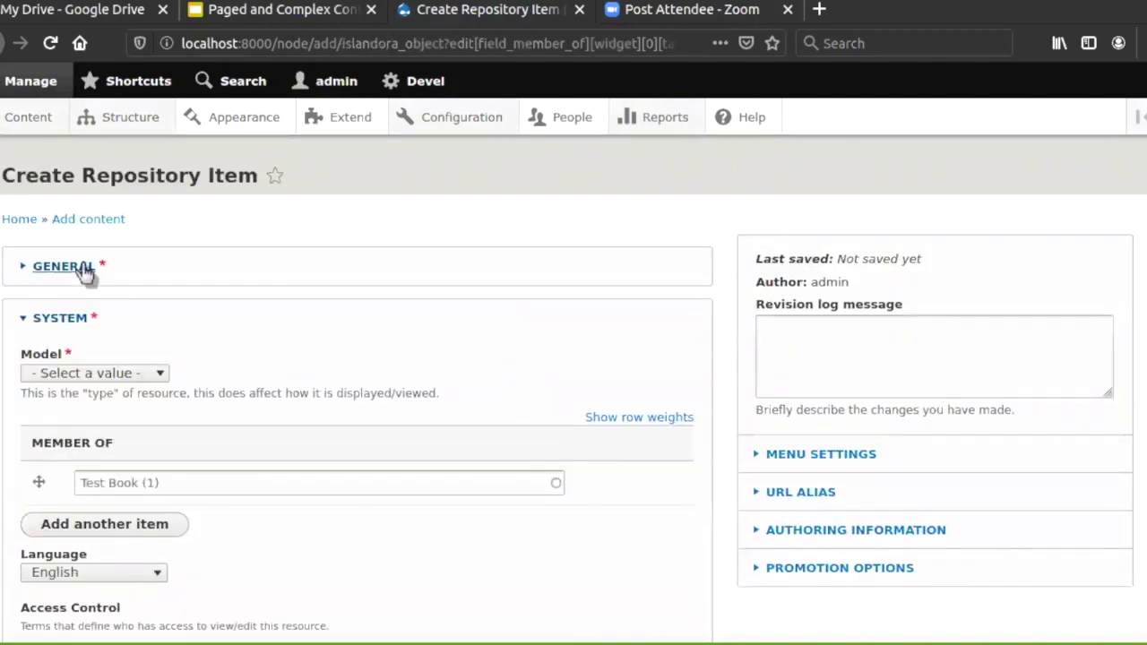
{"action": "left_click", "coordinate": [159, 376]}
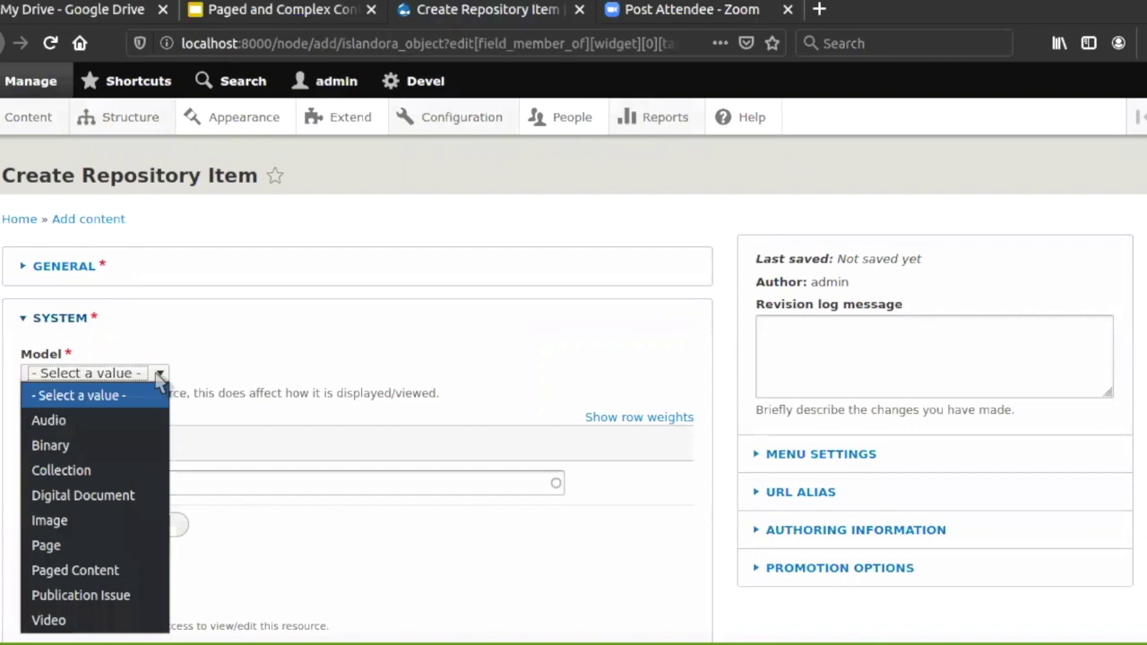
{"action": "left_click", "coordinate": [86, 543]}
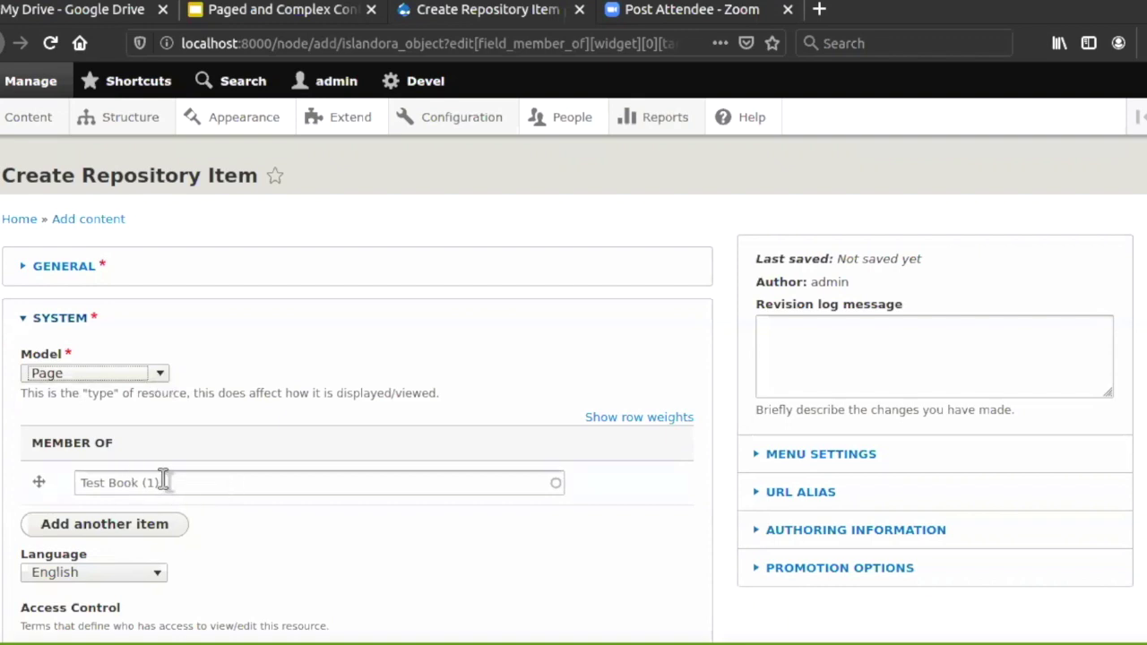
Step: Set the new item's weight to 4
{"action": "scroll", "coordinate": [224, 527], "scroll_direction": "down", "scroll_amount": 5}
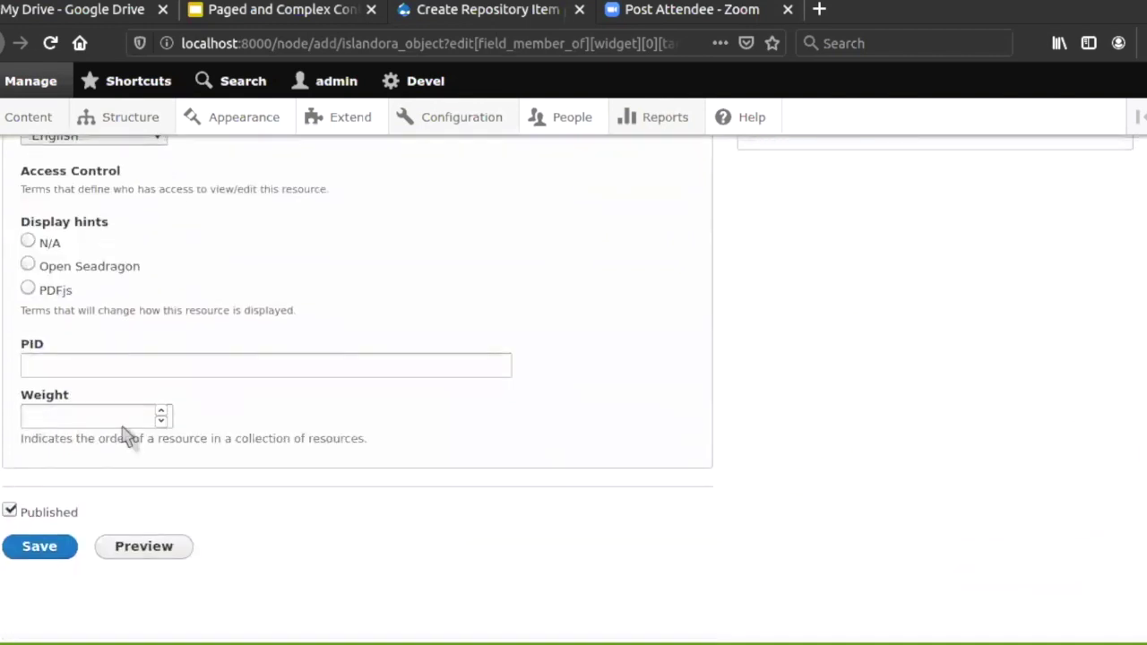
{"action": "left_click", "coordinate": [101, 417]}
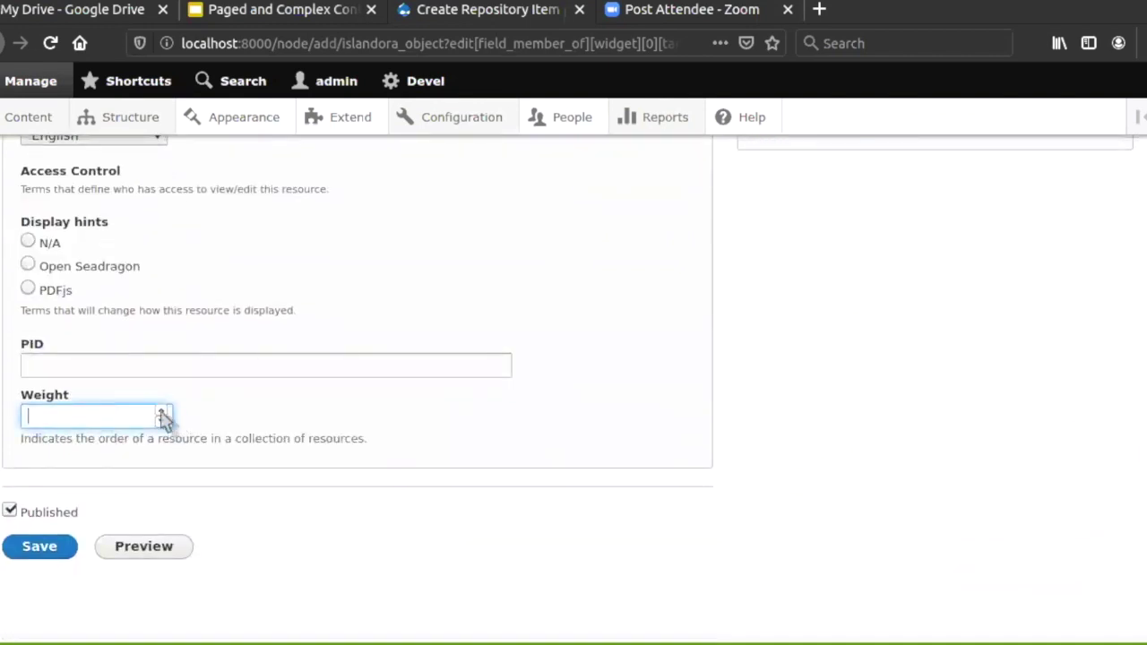
{"action": "left_click", "coordinate": [162, 412]}
{"action": "left_click", "coordinate": [161, 413]}
{"action": "left_click", "coordinate": [162, 412]}
{"action": "left_click", "coordinate": [162, 412]}
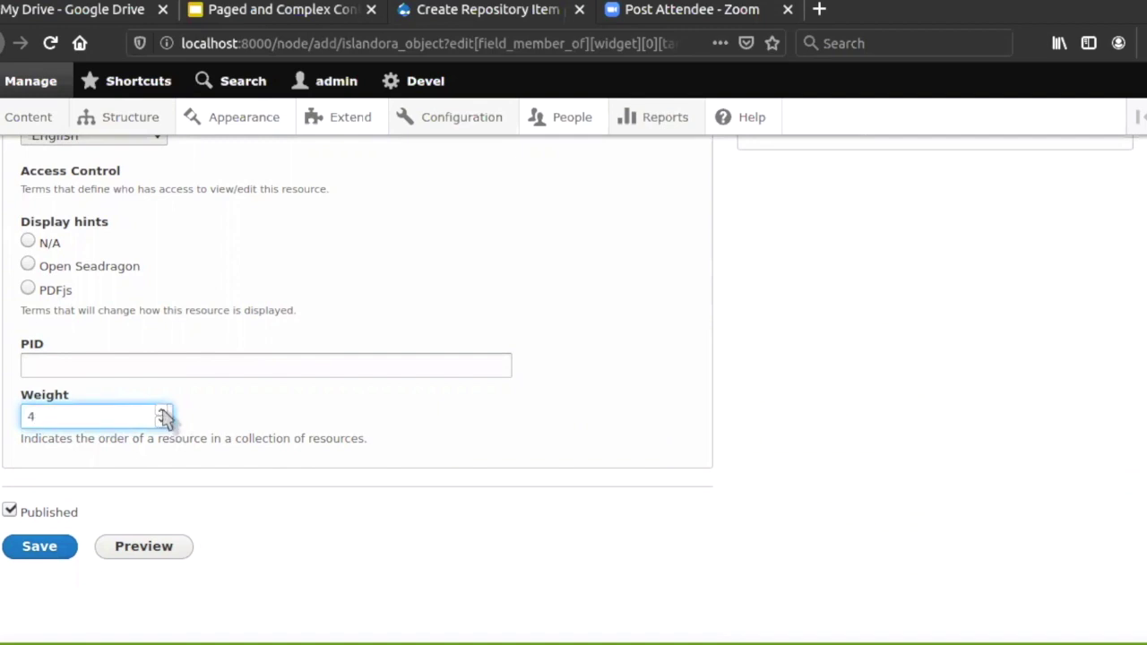
{"action": "left_click", "coordinate": [163, 422]}
{"action": "left_click", "coordinate": [163, 421]}
{"action": "left_click", "coordinate": [163, 421]}
{"action": "left_click", "coordinate": [161, 412]}
{"action": "left_click", "coordinate": [161, 412]}
{"action": "left_click", "coordinate": [161, 412]}
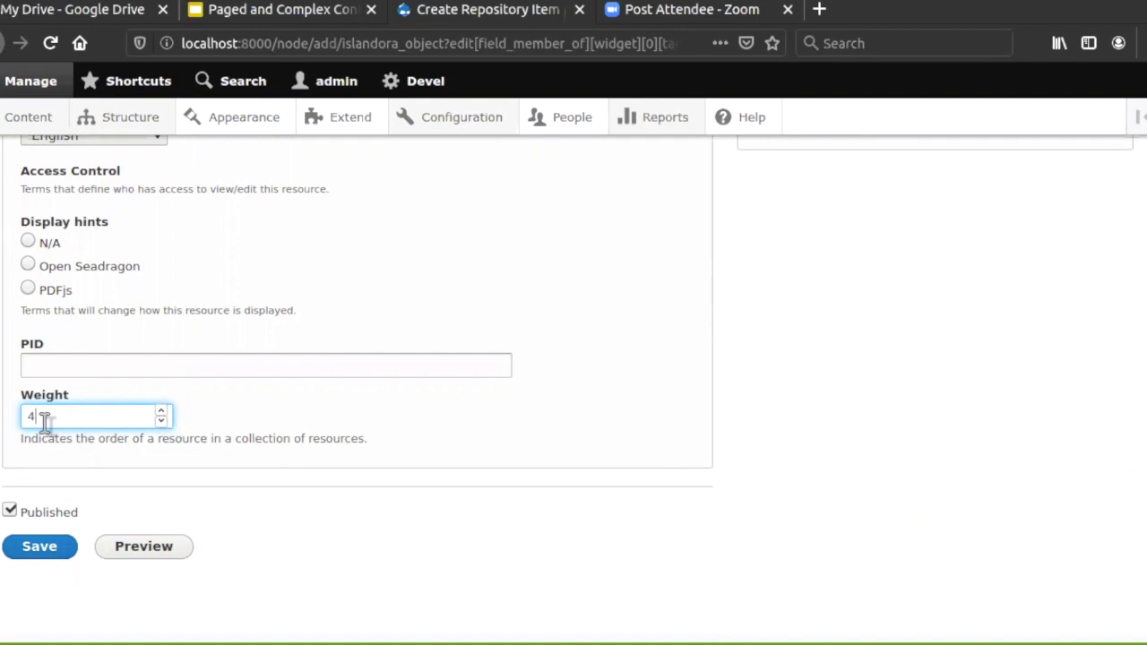
Step: Save the Fourth Page item and start adding a media item of type File to it
{"action": "left_click", "coordinate": [46, 556]}
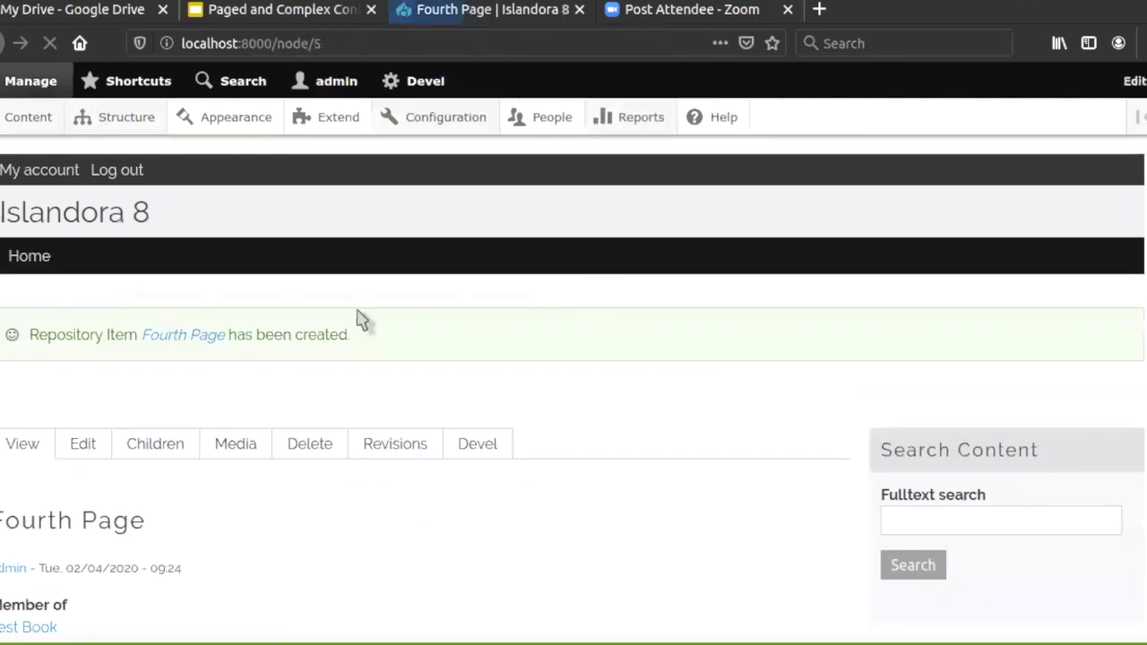
{"action": "scroll", "coordinate": [242, 408], "scroll_direction": "down", "scroll_amount": 3}
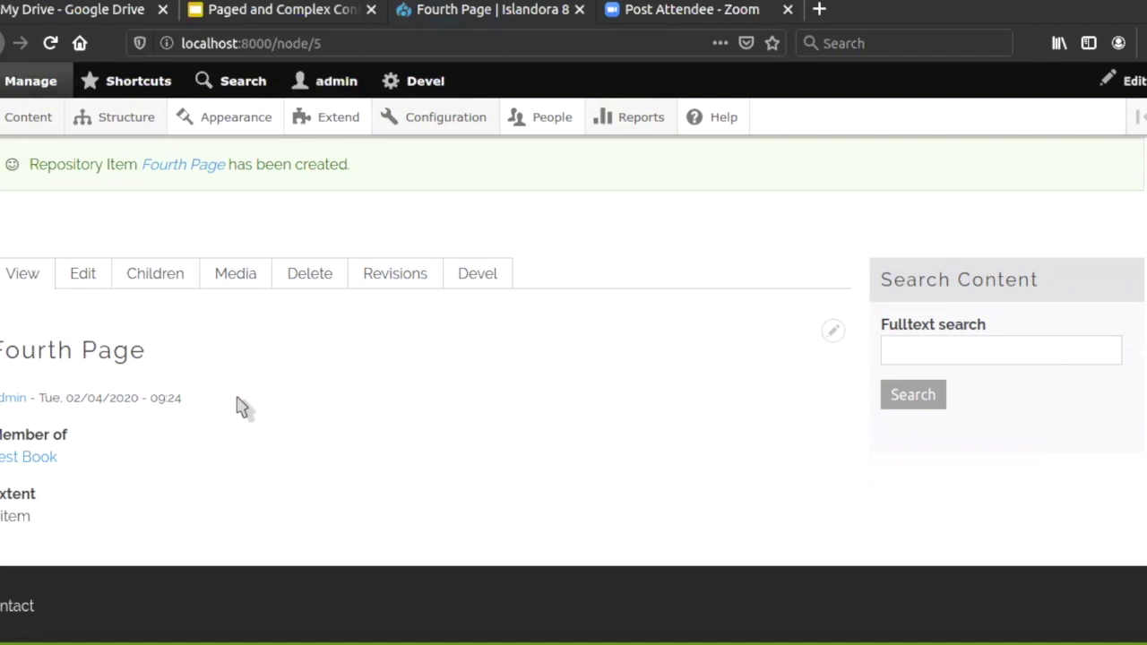
{"action": "left_click", "coordinate": [235, 285]}
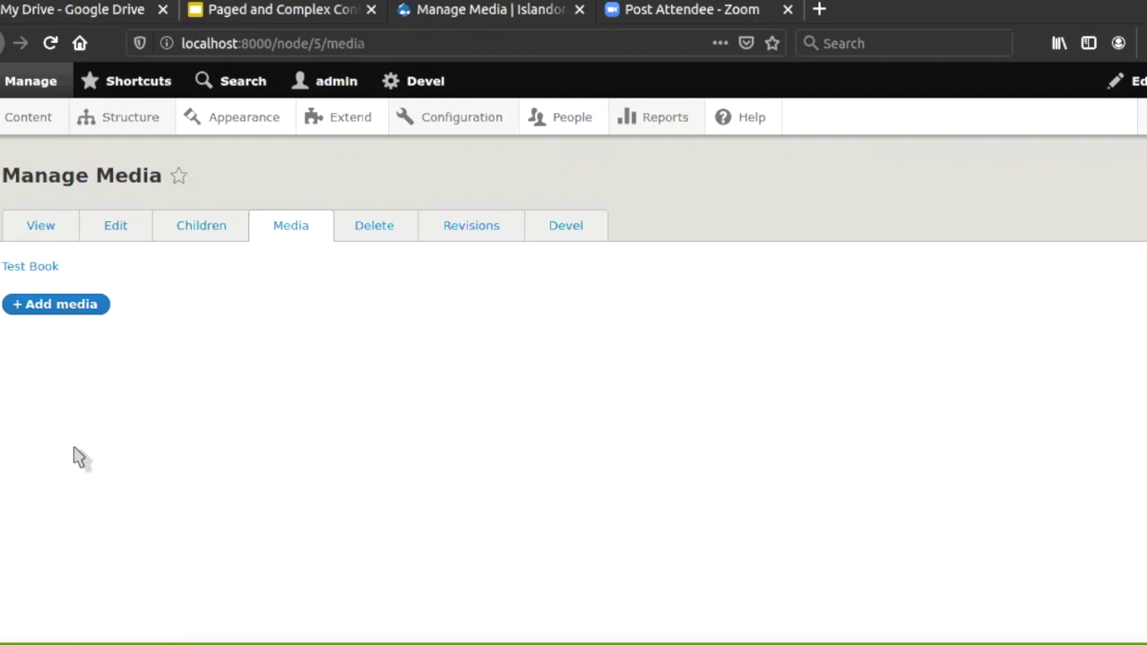
{"action": "left_click", "coordinate": [76, 318]}
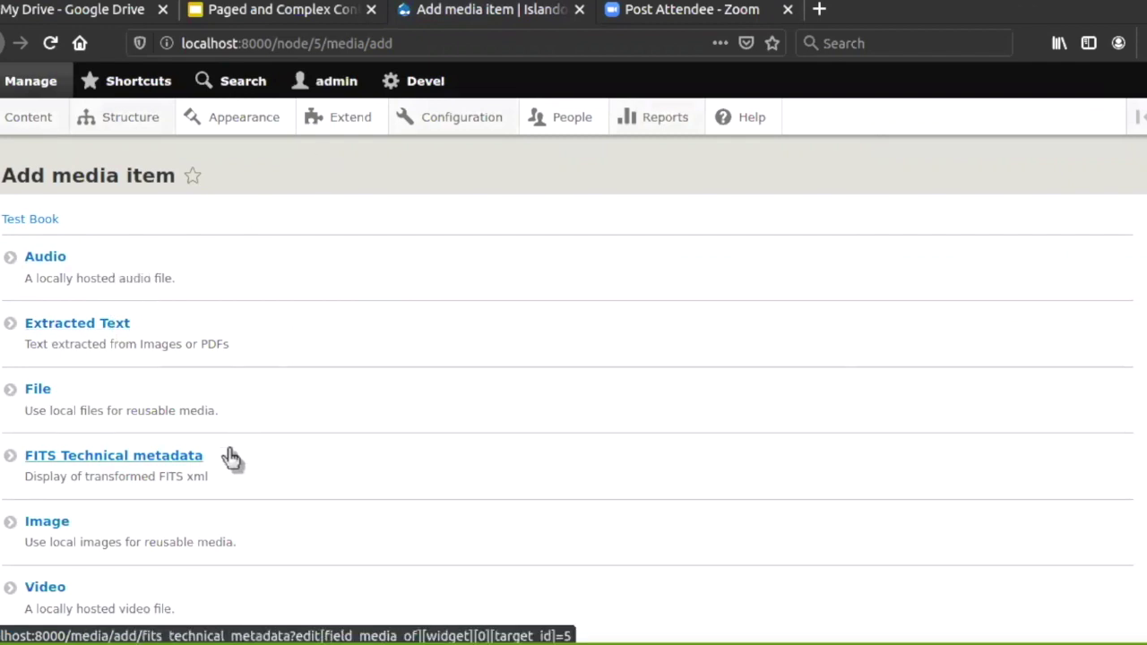
{"action": "scroll", "coordinate": [232, 459], "scroll_direction": "down", "scroll_amount": 1}
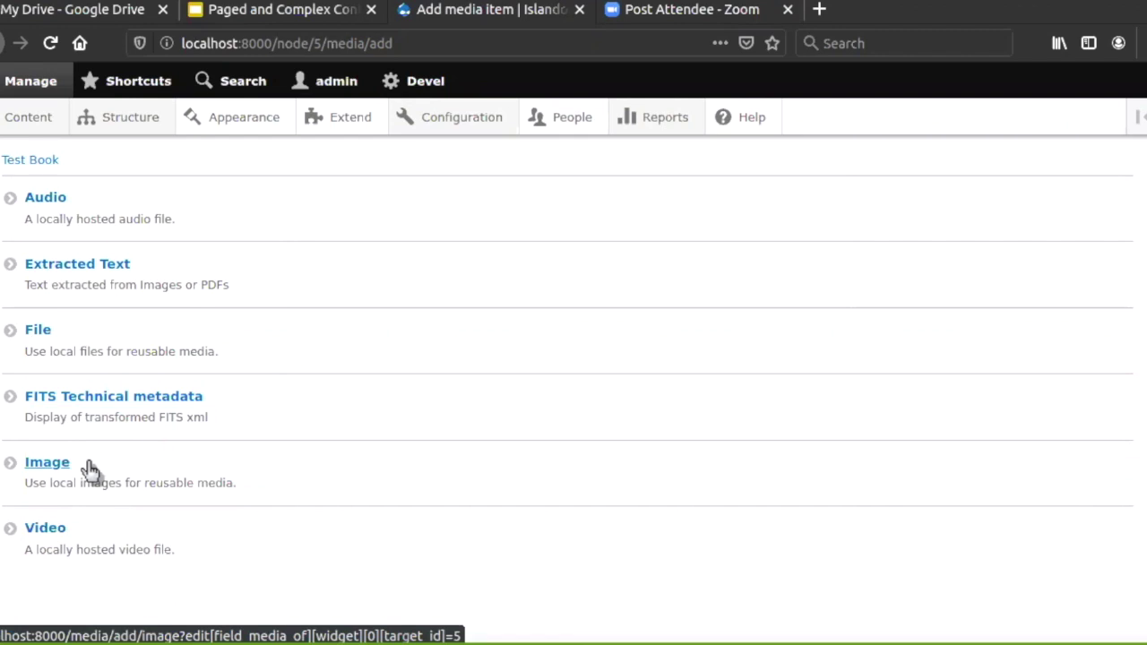
{"action": "left_click", "coordinate": [39, 331]}
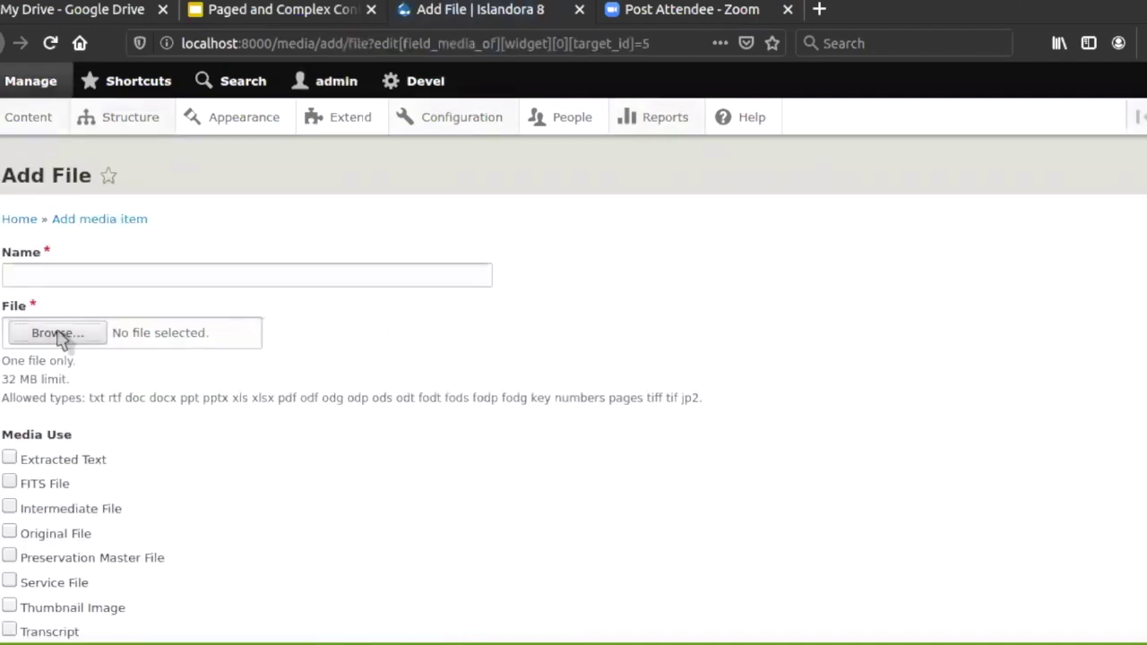
Step: Upload CCITT_4.TIF from the Downloads folder and name the media "Fourth Page Original File"
{"action": "left_click", "coordinate": [57, 332]}
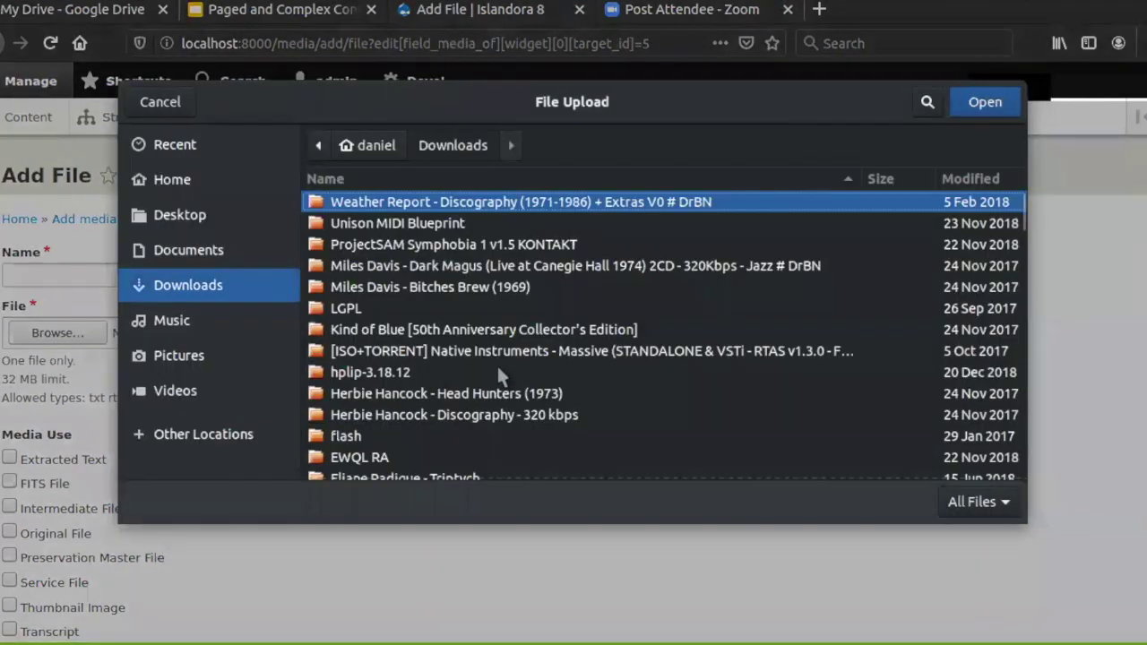
{"action": "type", "text": "cc"}
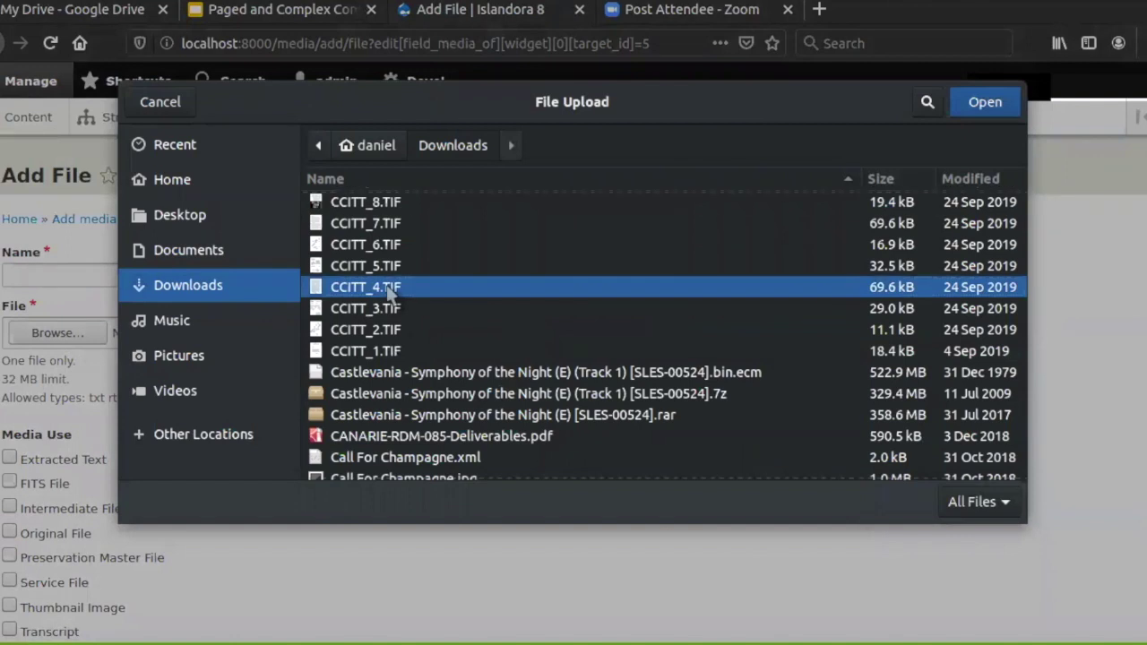
{"action": "left_click", "coordinate": [957, 106]}
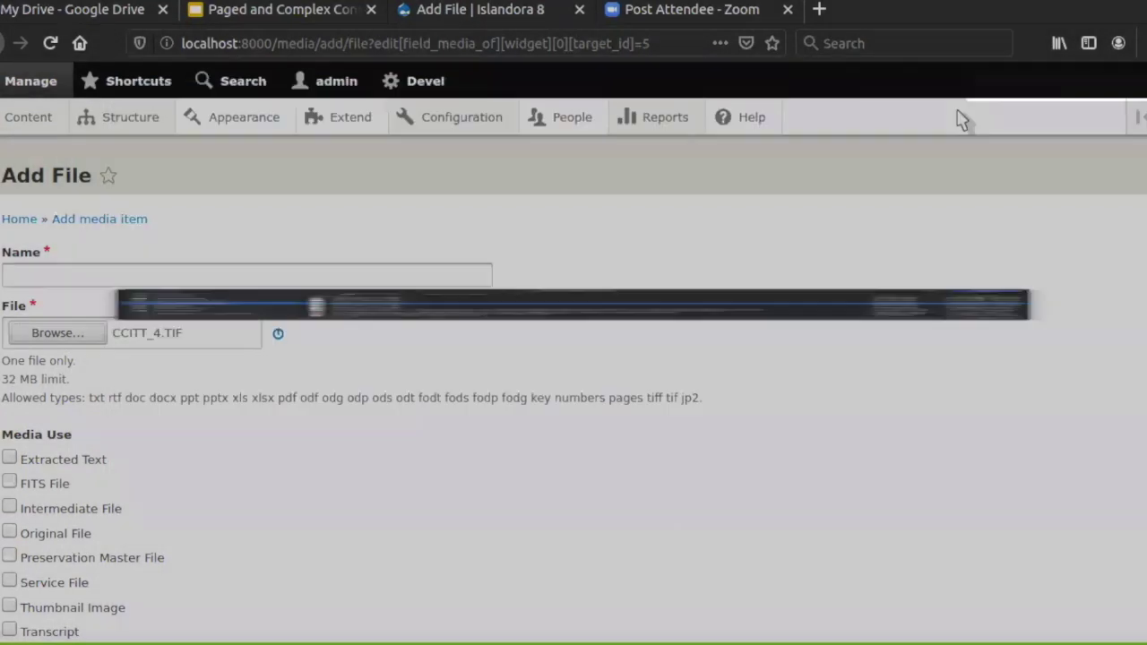
{"action": "left_click", "coordinate": [367, 275]}
{"action": "type", "text": "Fourth Page Original File"}
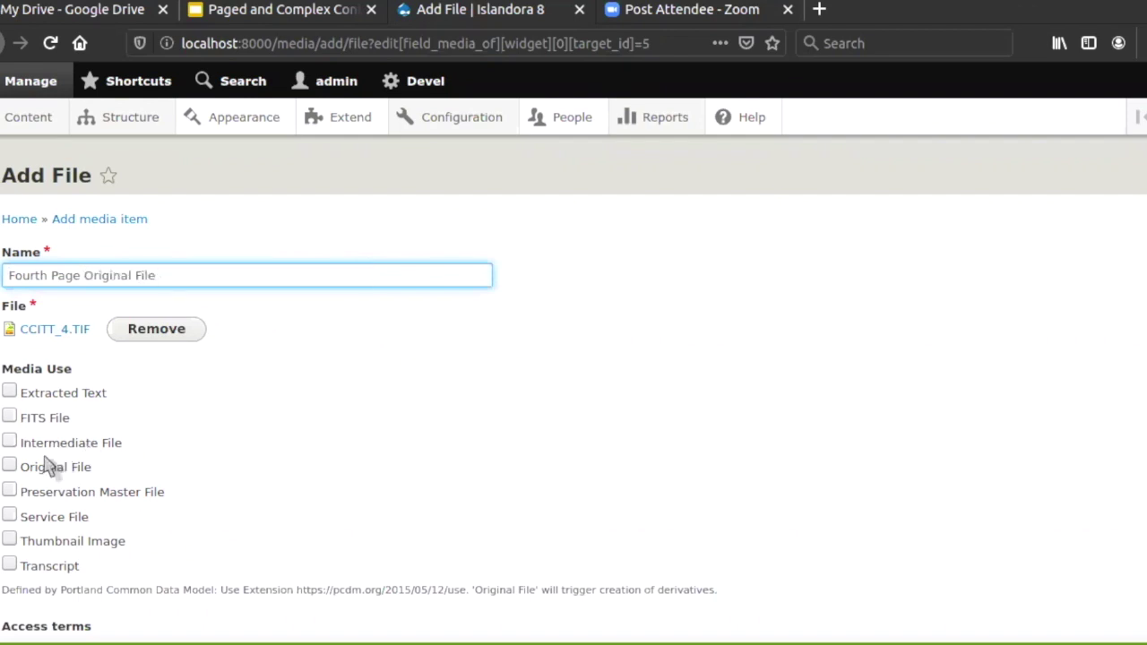
Step: Set the media use to Original File and save the Fourth Page Original File media
{"action": "left_click", "coordinate": [10, 467]}
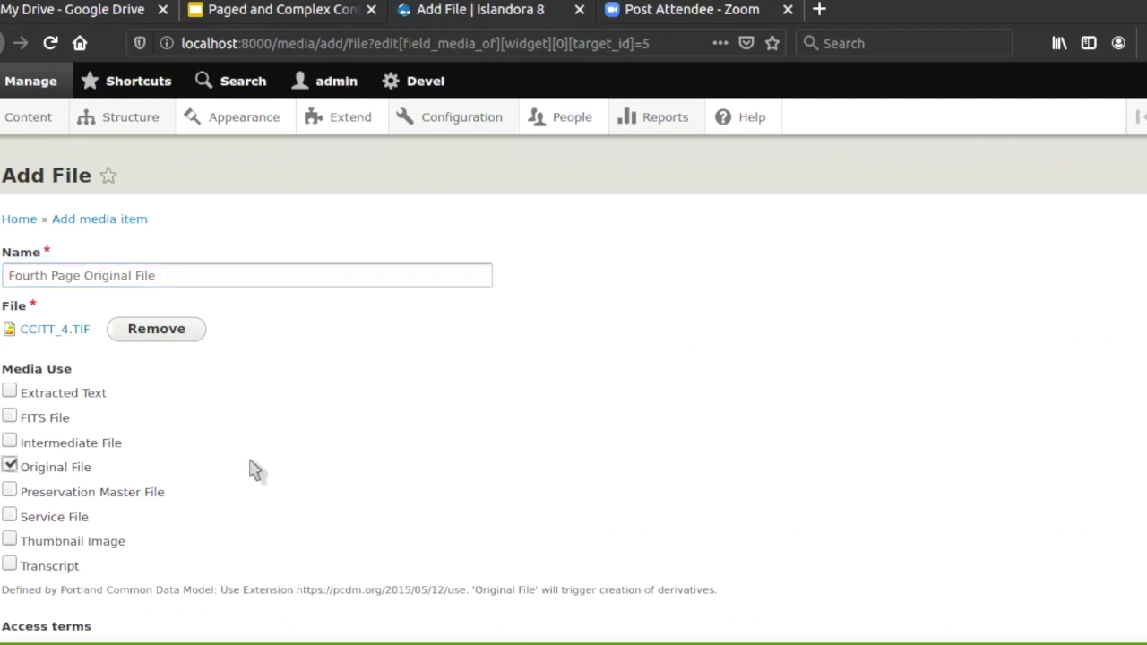
{"action": "scroll", "coordinate": [324, 493], "scroll_direction": "down", "scroll_amount": 3}
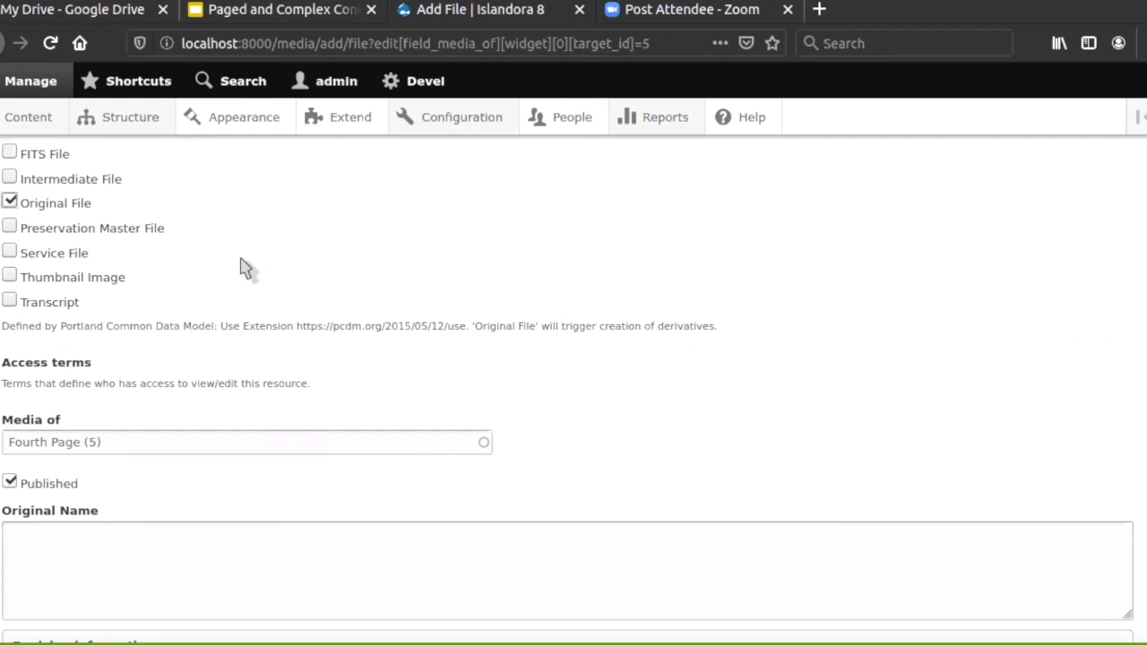
{"action": "scroll", "coordinate": [243, 273], "scroll_direction": "up", "scroll_amount": 2}
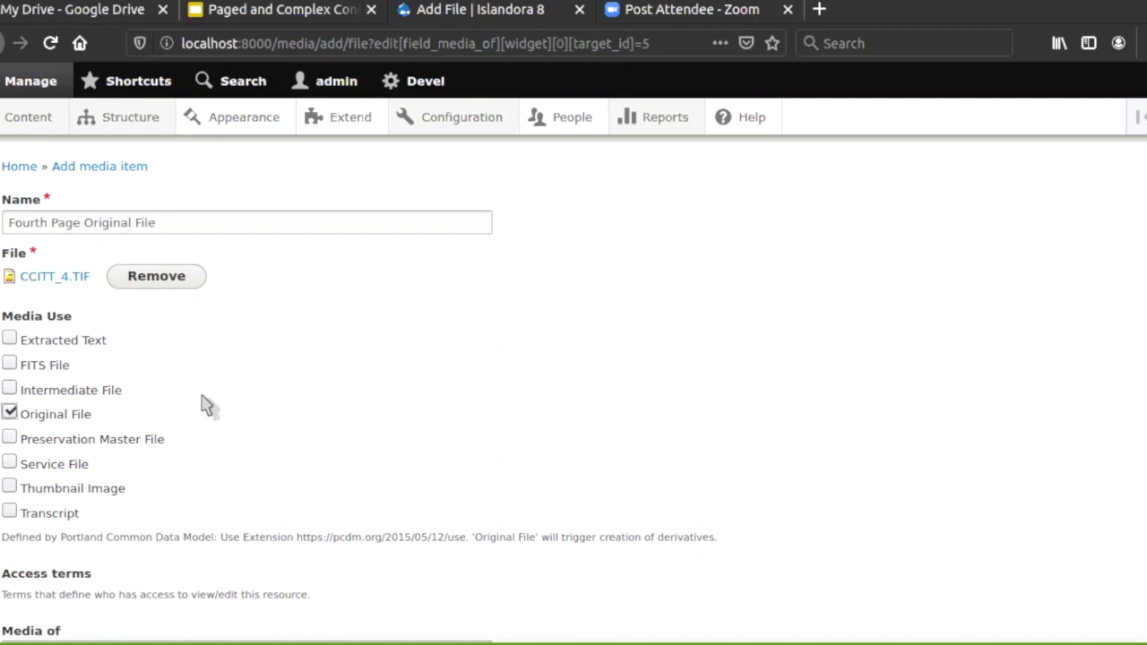
{"action": "scroll", "coordinate": [205, 405], "scroll_direction": "down", "scroll_amount": 1}
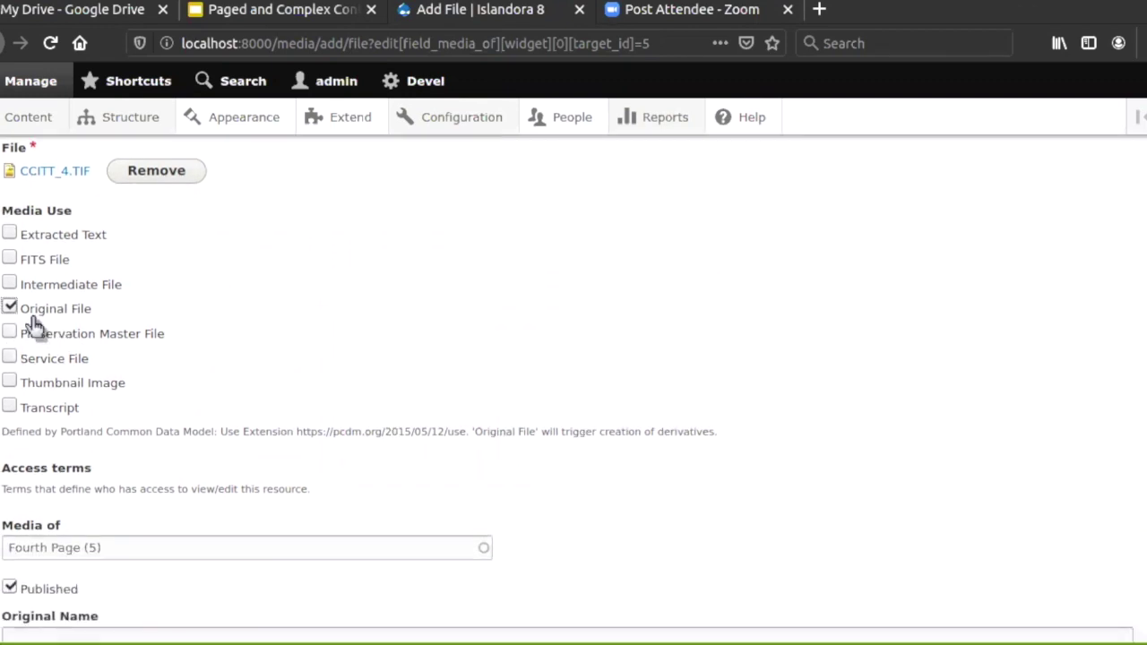
{"action": "scroll", "coordinate": [151, 417], "scroll_direction": "down", "scroll_amount": 4}
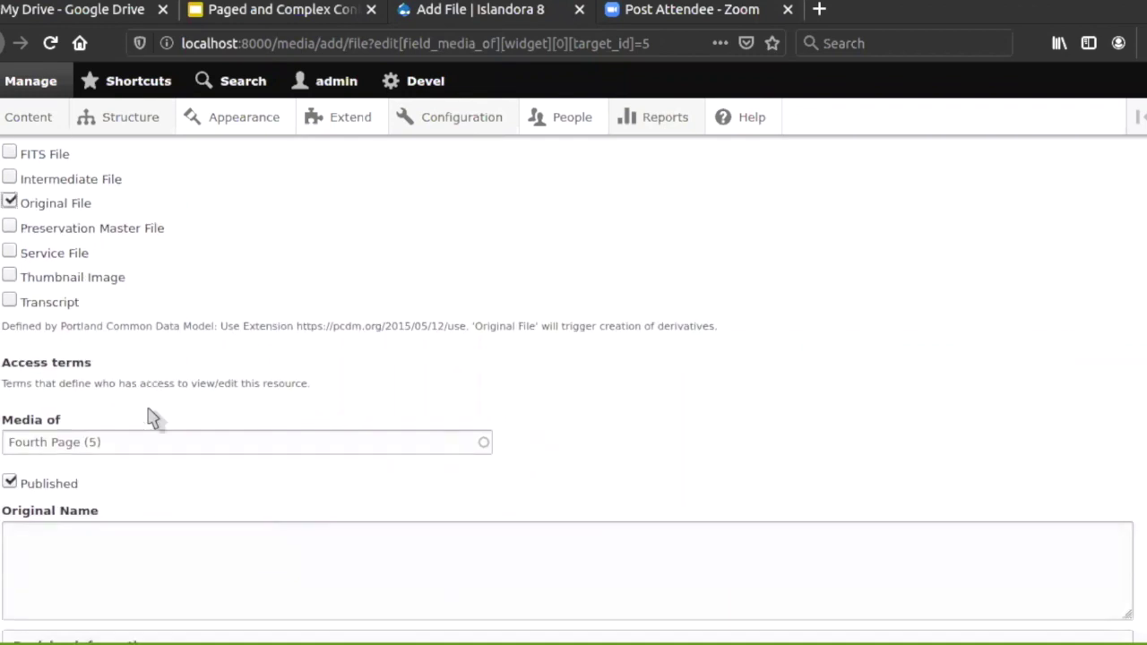
{"action": "left_click", "coordinate": [39, 549]}
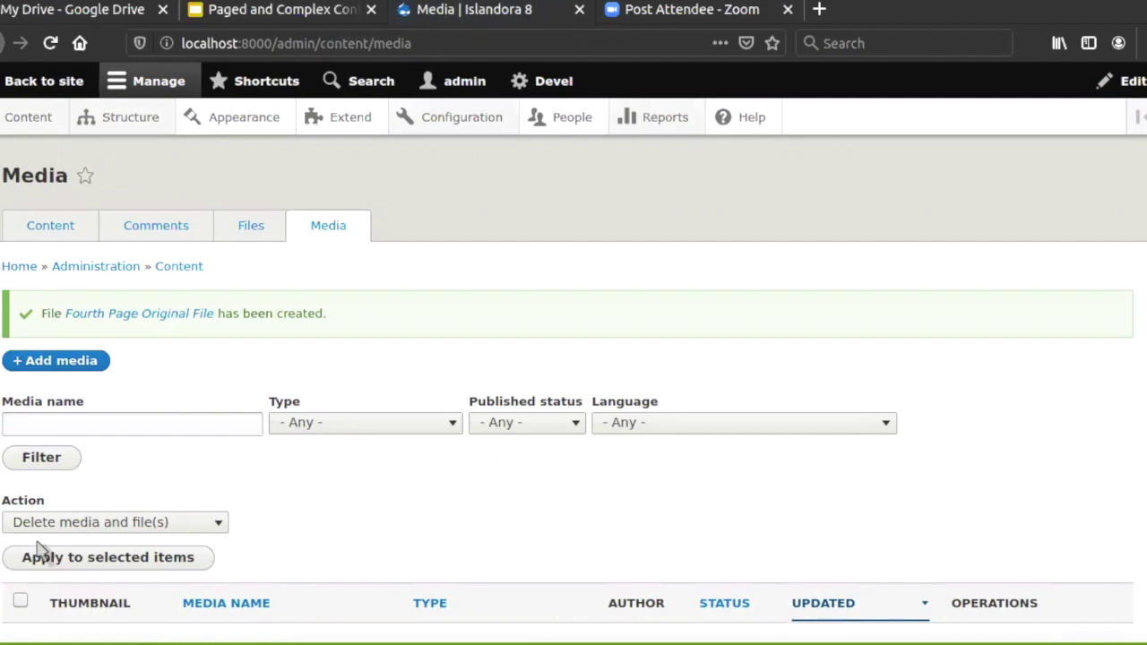
Step: Look through the media list for the new Fourth Page file and the files belonging to the earlier pages
{"action": "scroll", "coordinate": [413, 461], "scroll_direction": "down", "scroll_amount": 3}
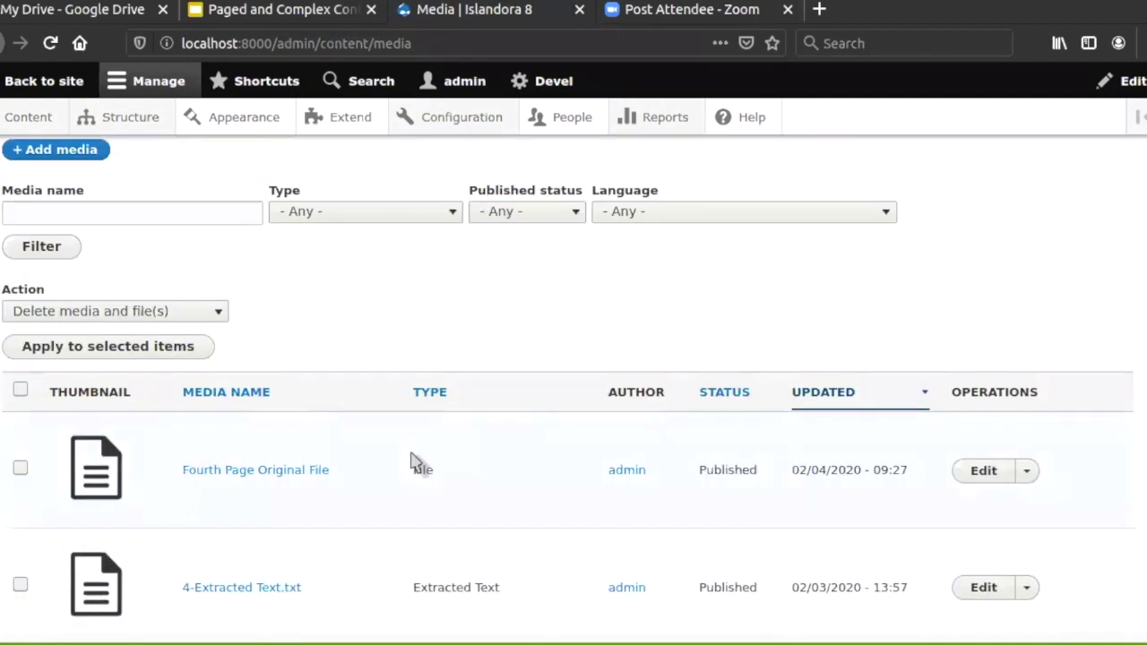
{"action": "scroll", "coordinate": [413, 461], "scroll_direction": "down", "scroll_amount": 15}
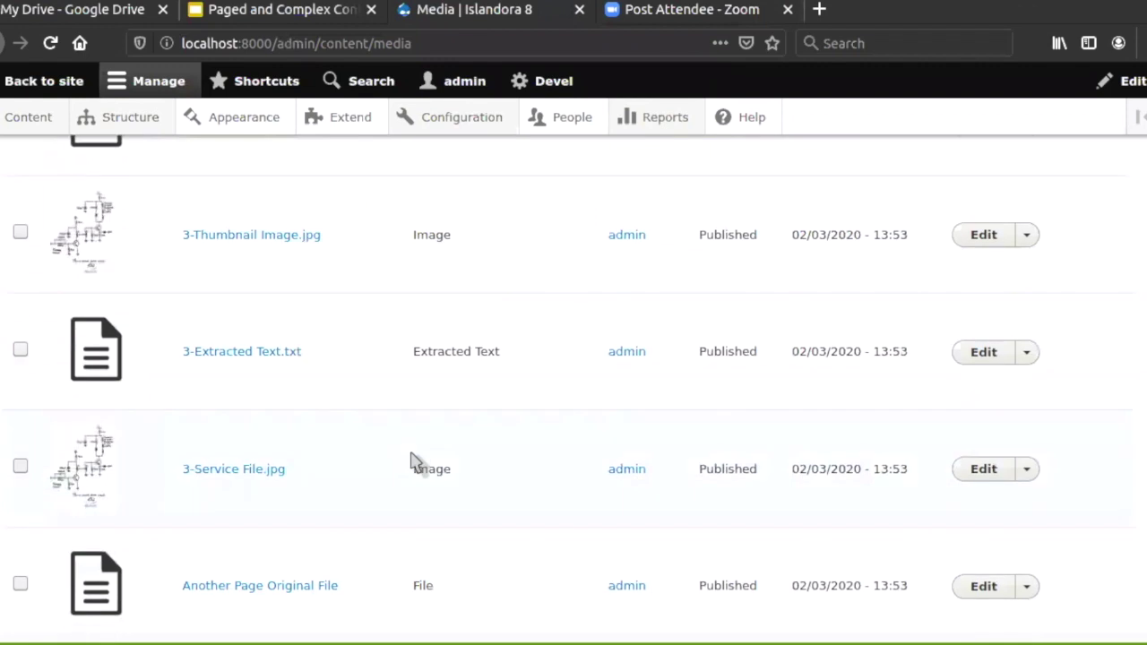
{"action": "scroll", "coordinate": [412, 461], "scroll_direction": "down", "scroll_amount": 4}
{"action": "scroll", "coordinate": [413, 461], "scroll_direction": "up", "scroll_amount": 15}
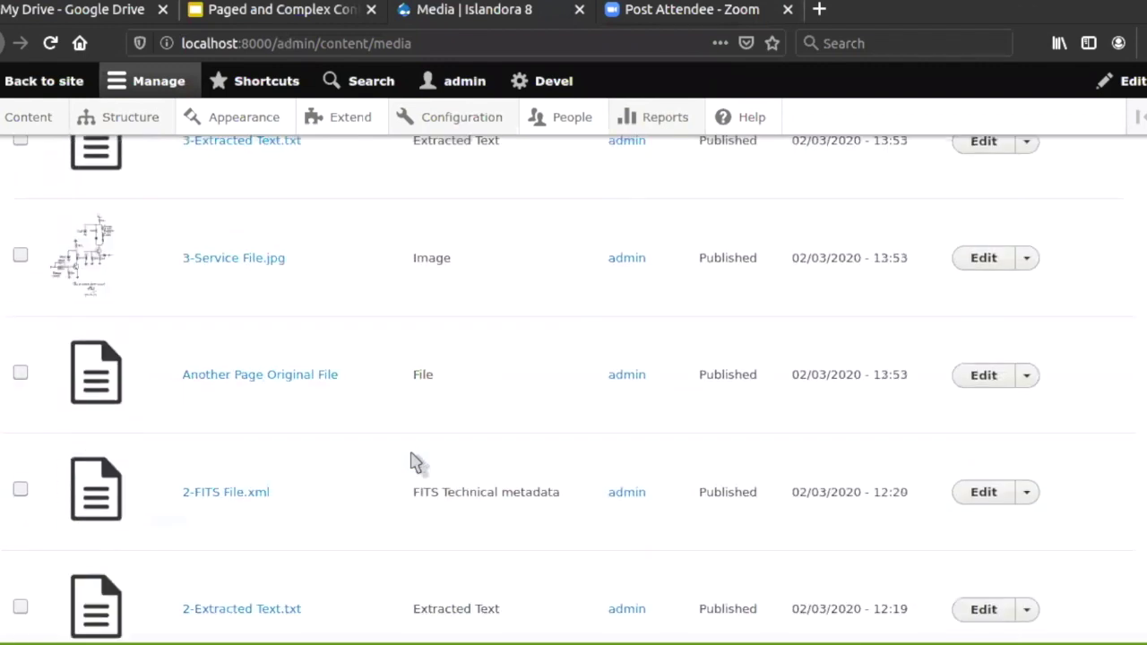
{"action": "scroll", "coordinate": [415, 461], "scroll_direction": "up", "scroll_amount": 12}
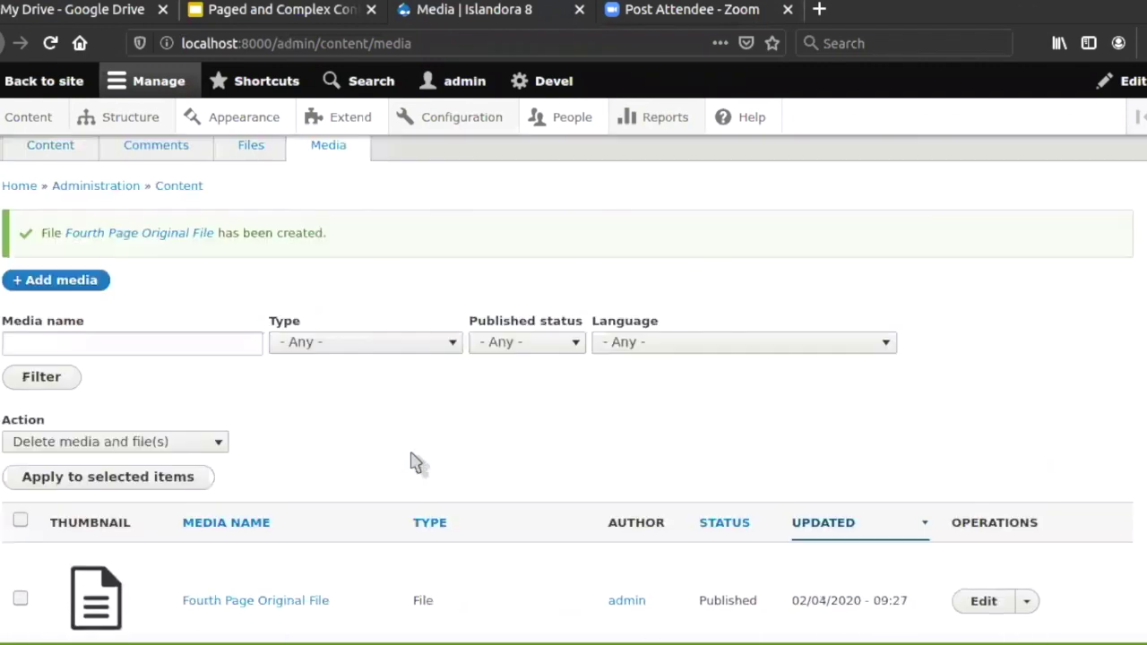
{"action": "scroll", "coordinate": [415, 461], "scroll_direction": "down", "scroll_amount": 1}
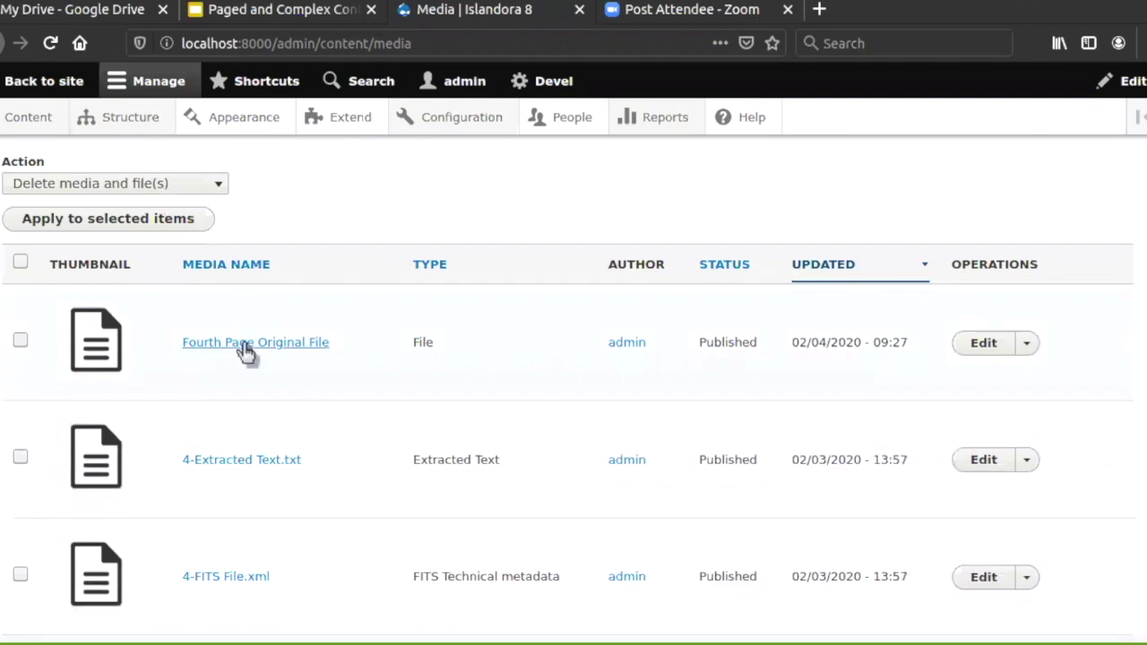
{"action": "scroll", "coordinate": [296, 260], "scroll_direction": "up", "scroll_amount": 5}
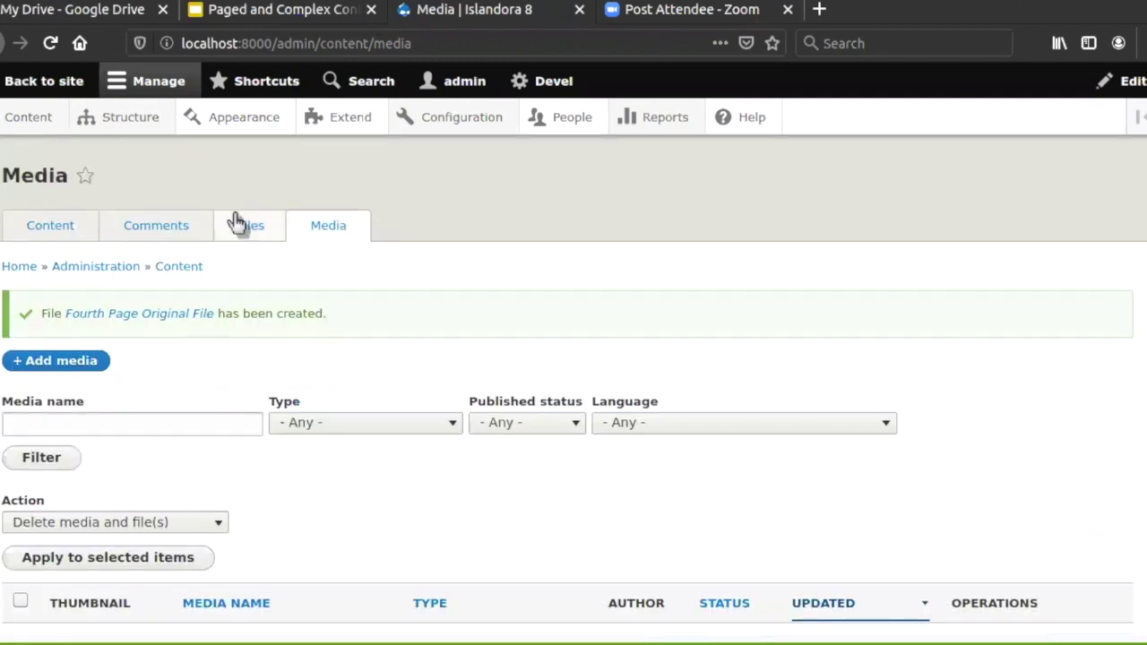
{"action": "scroll", "coordinate": [236, 220], "scroll_direction": "down", "scroll_amount": 3}
{"action": "scroll", "coordinate": [236, 220], "scroll_direction": "down", "scroll_amount": 1}
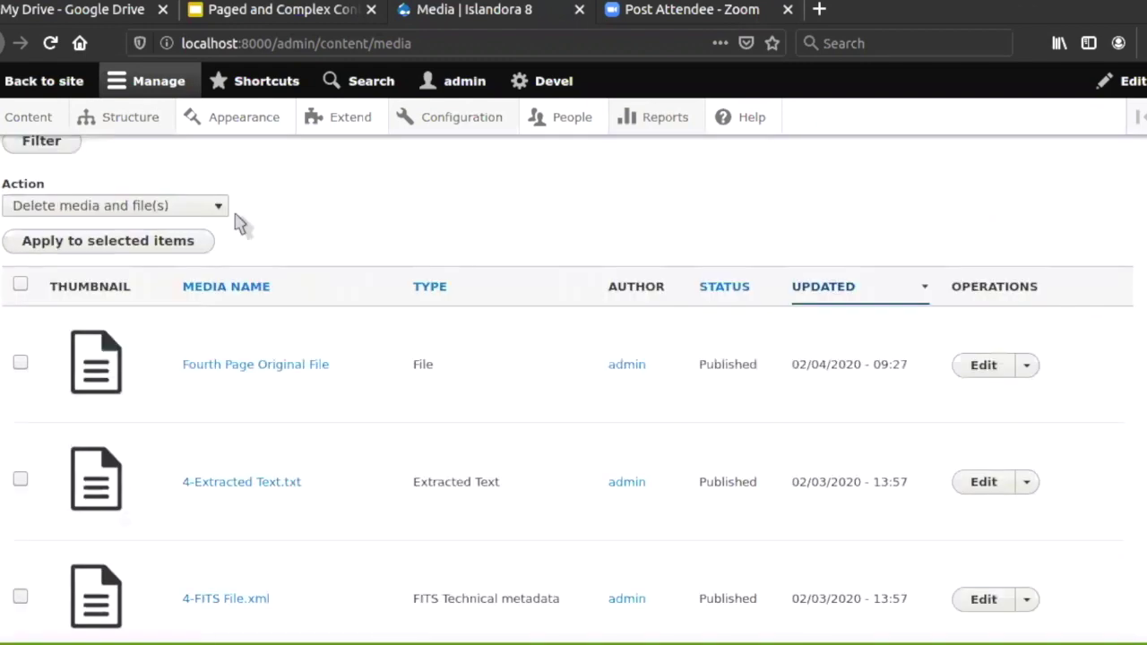
Step: View the Fourth Page Original File media and go from it to its parent item, Fourth Page
{"action": "left_click", "coordinate": [307, 378]}
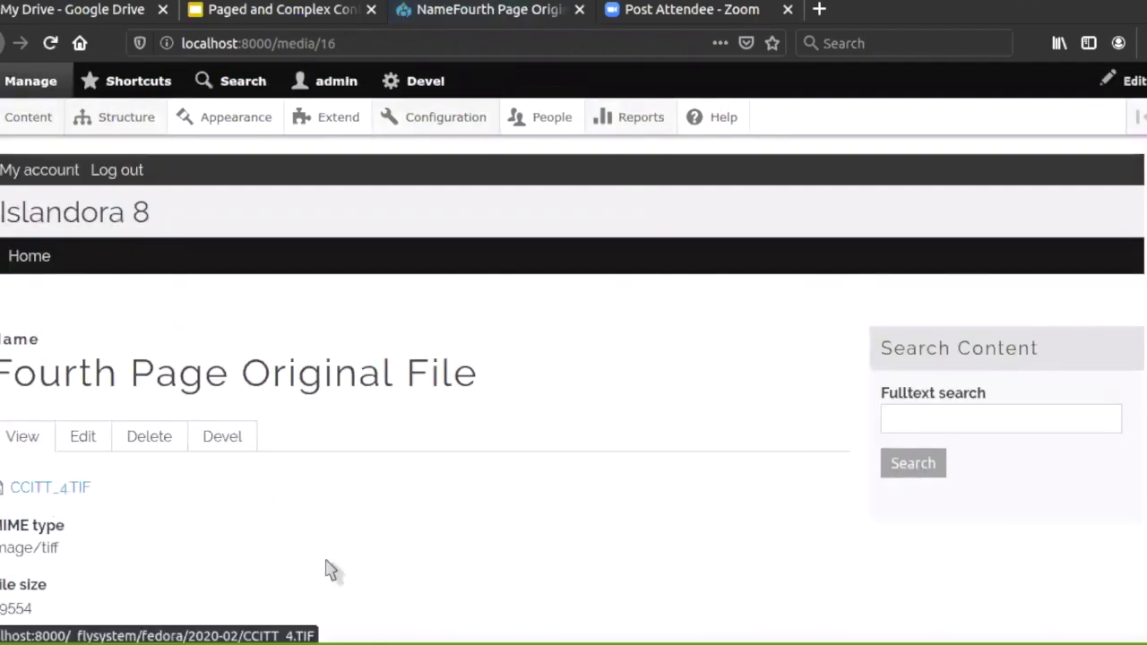
{"action": "scroll", "coordinate": [325, 569], "scroll_direction": "down", "scroll_amount": 3}
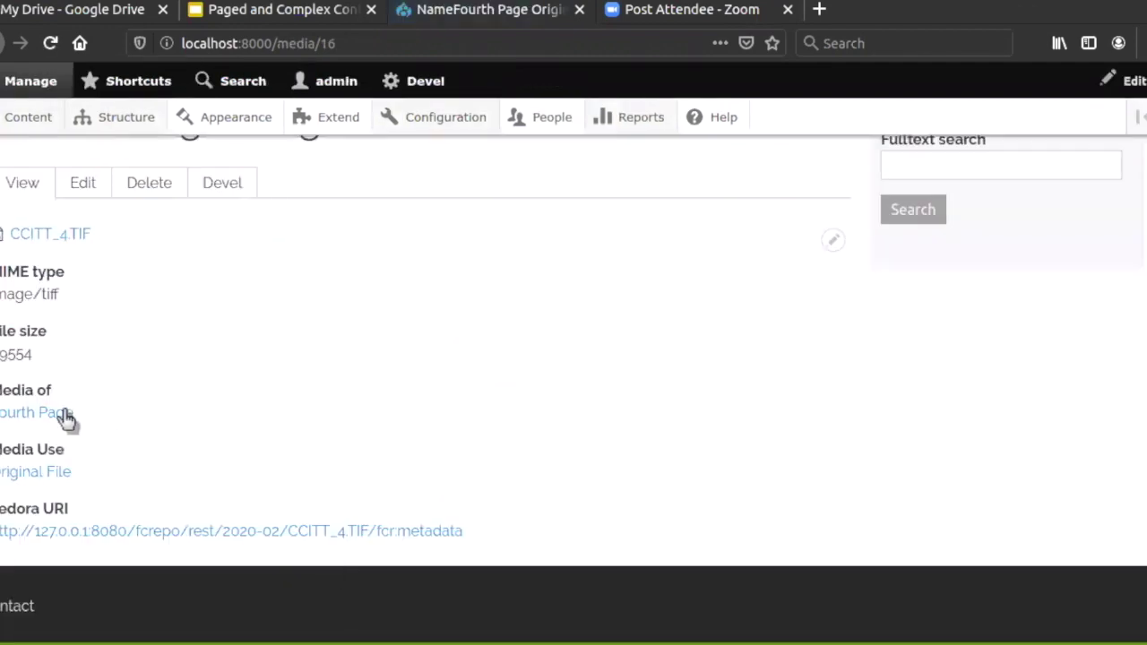
{"action": "left_click", "coordinate": [64, 418]}
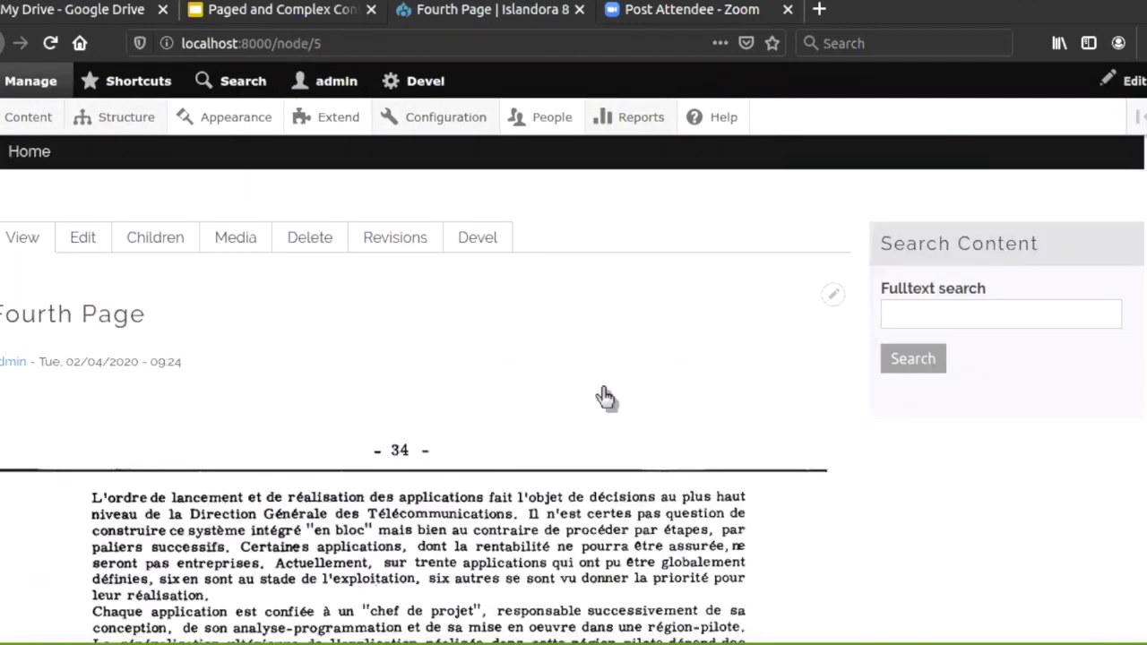
Step: Examine the Fourth Page item's displayed scan and its metadata, including the book it is a member of
{"action": "scroll", "coordinate": [605, 397], "scroll_direction": "down", "scroll_amount": 15}
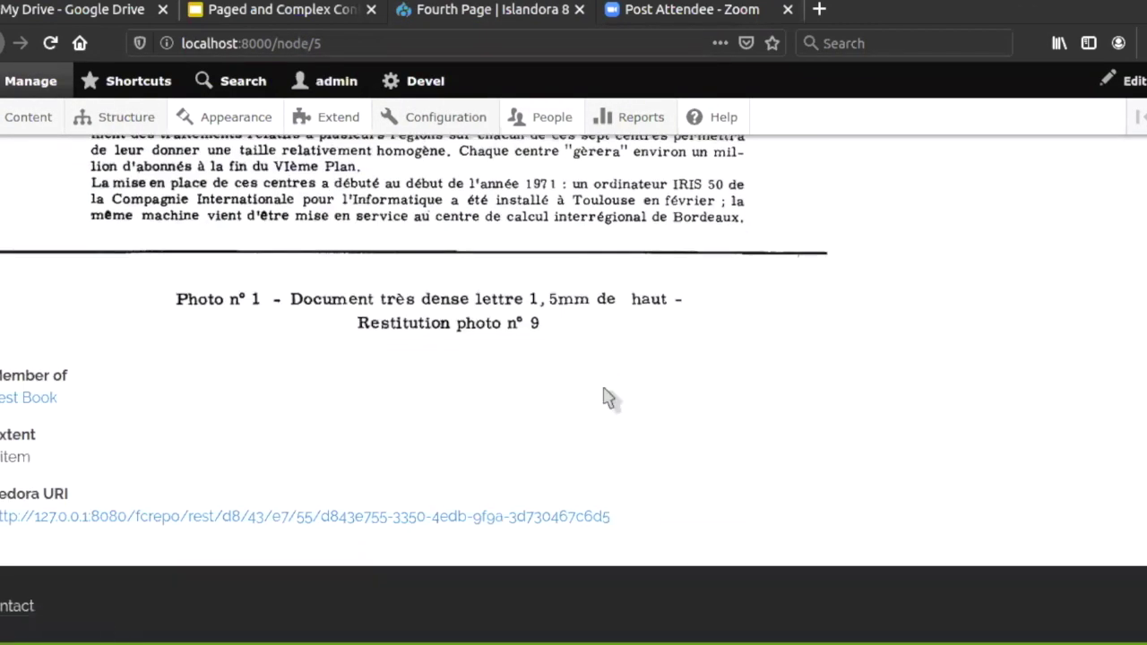
{"action": "scroll", "coordinate": [605, 397], "scroll_direction": "up", "scroll_amount": 10}
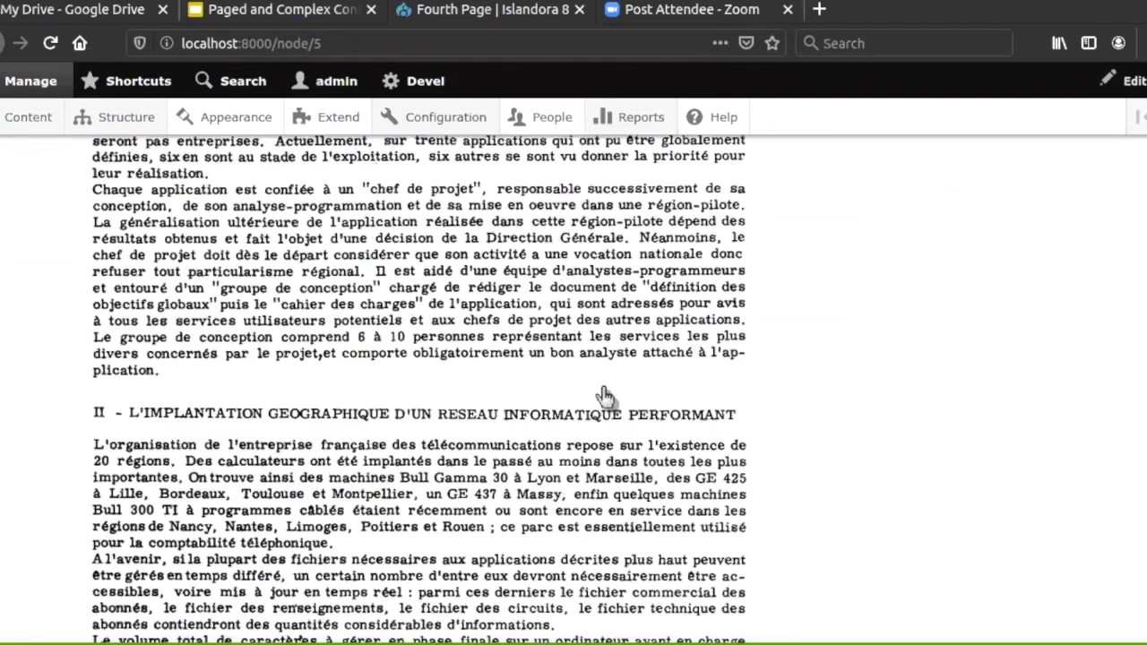
{"action": "scroll", "coordinate": [605, 396], "scroll_direction": "up", "scroll_amount": 5}
{"action": "scroll", "coordinate": [605, 397], "scroll_direction": "down", "scroll_amount": 10}
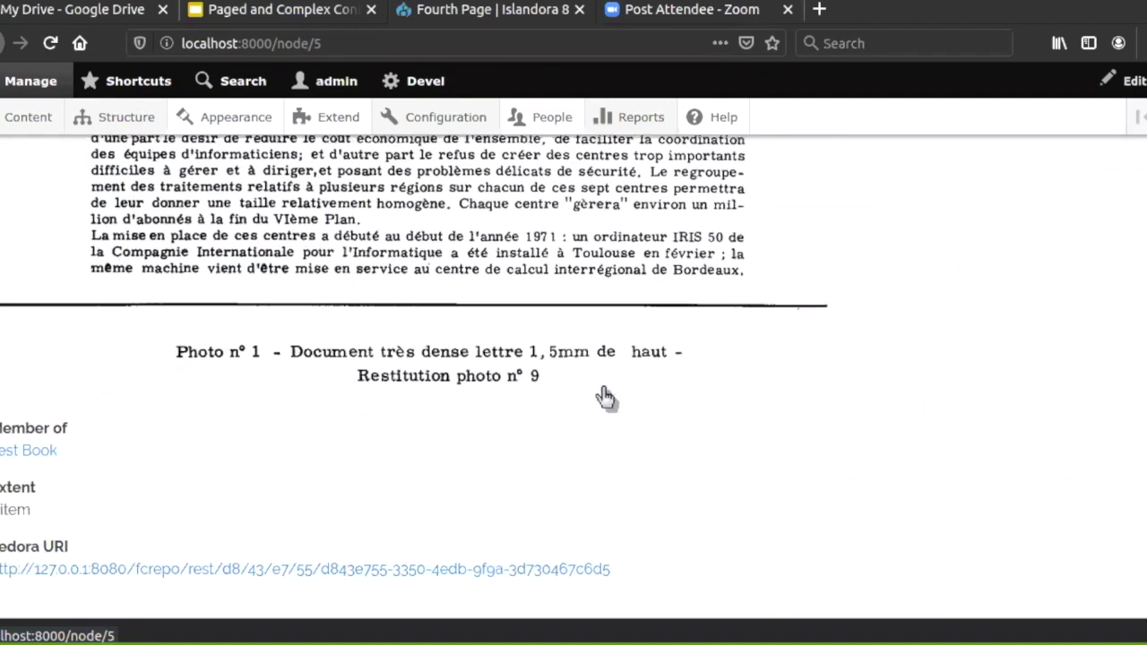
{"action": "scroll", "coordinate": [605, 397], "scroll_direction": "up", "scroll_amount": 10}
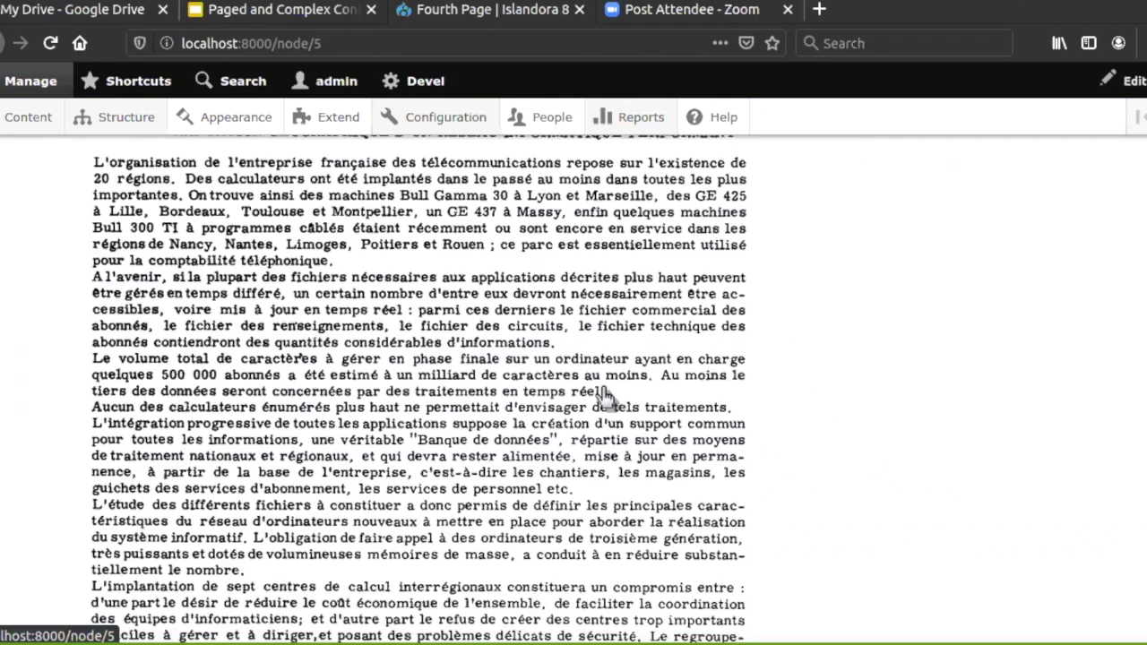
{"action": "right_click", "coordinate": [604, 395]}
{"action": "left_click", "coordinate": [445, 435]}
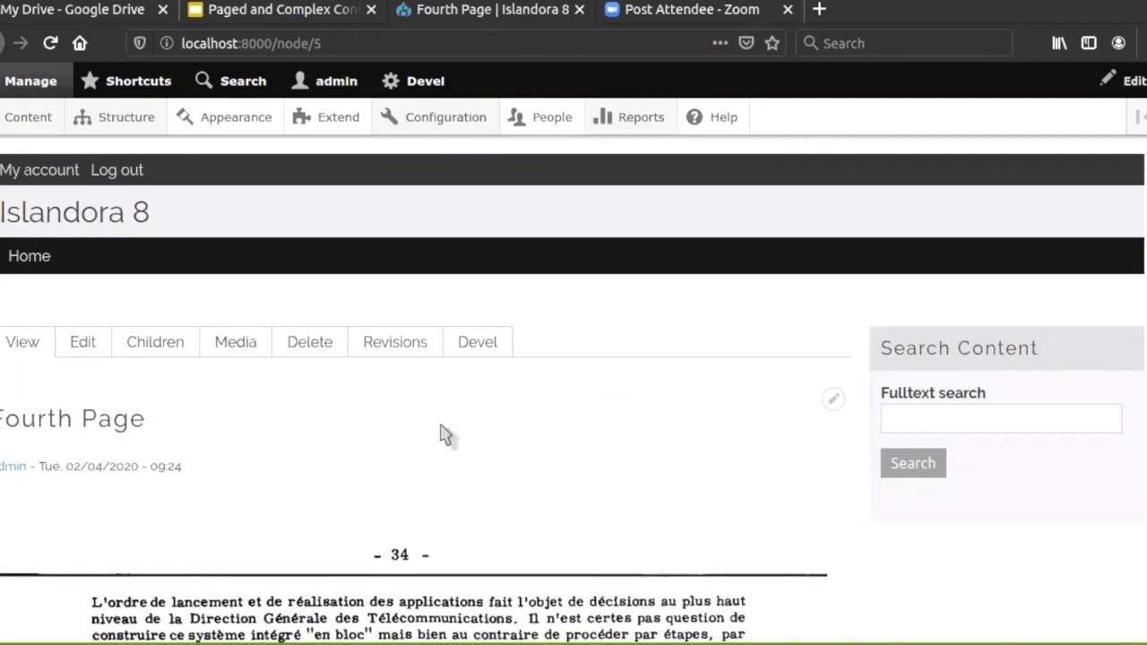
{"action": "scroll", "coordinate": [205, 403], "scroll_direction": "down", "scroll_amount": 5}
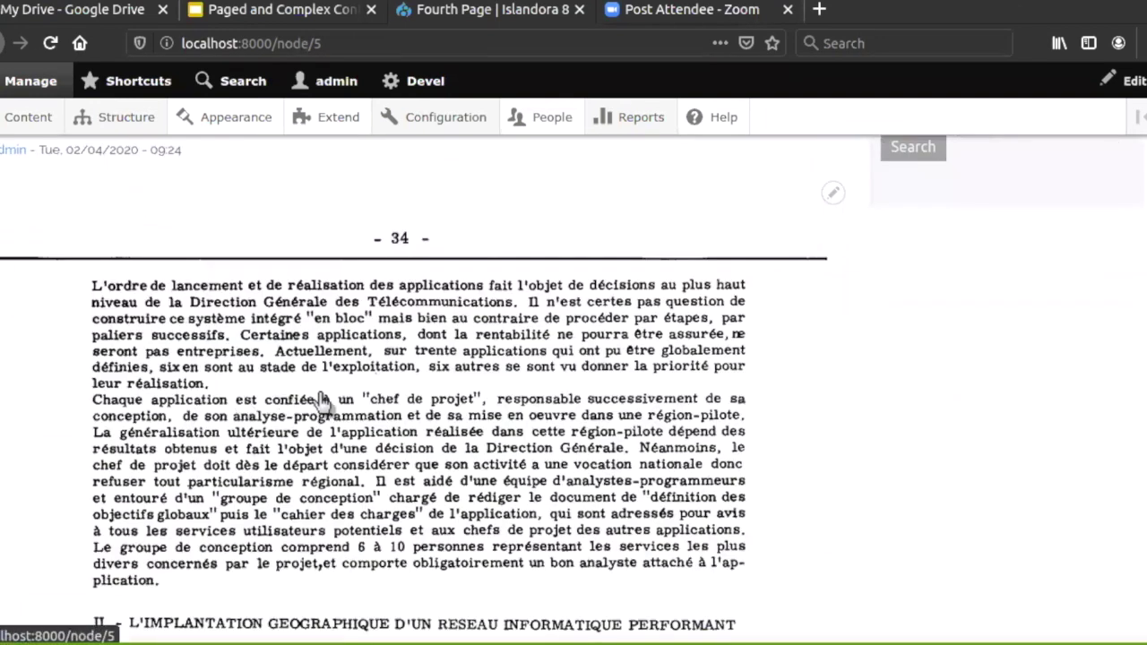
{"action": "scroll", "coordinate": [325, 401], "scroll_direction": "down", "scroll_amount": 11}
{"action": "scroll", "coordinate": [73, 388], "scroll_direction": "up", "scroll_amount": 15}
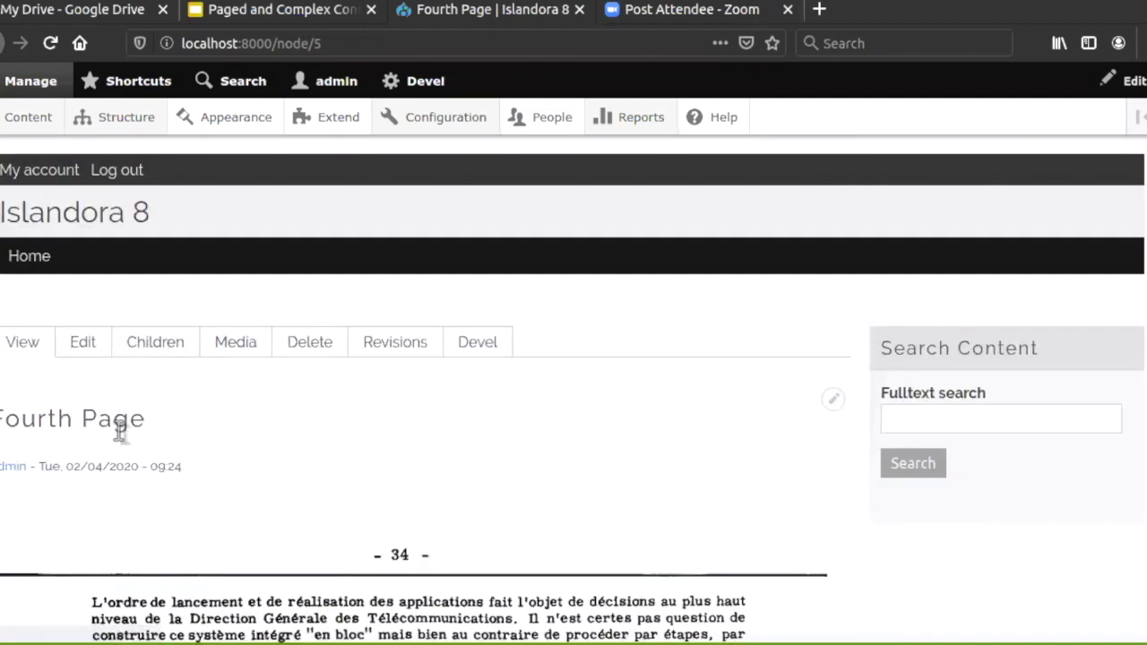
Step: View Fourth Page's media list, inspect the 5-Thumbnail Image.jpg derivative, and return to the list
{"action": "left_click", "coordinate": [224, 349]}
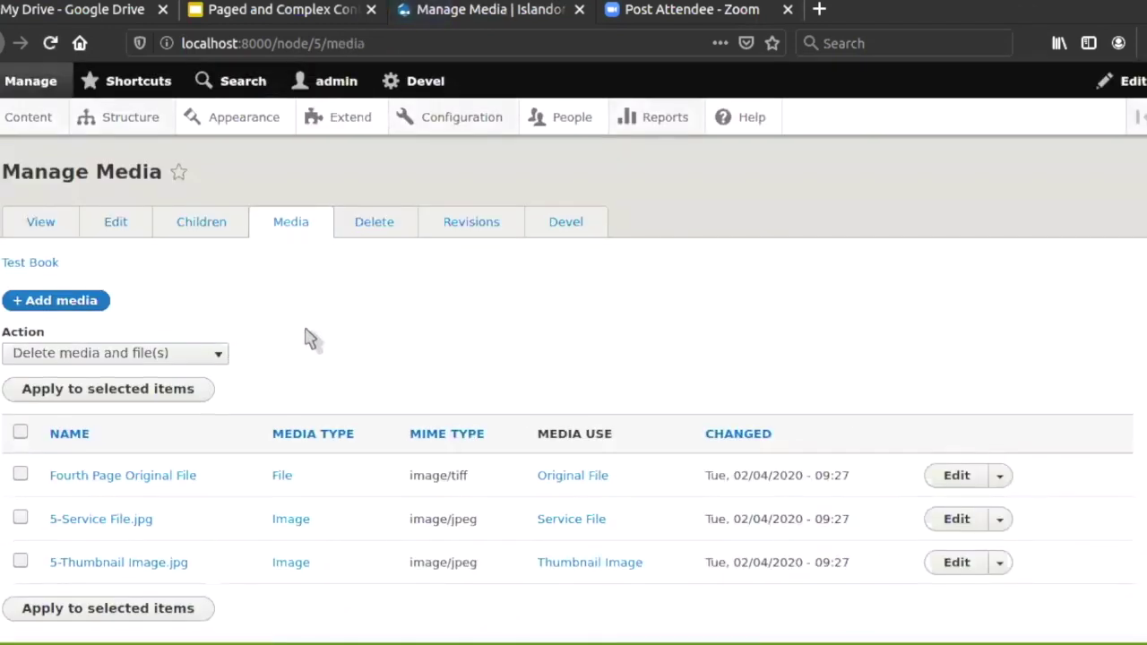
{"action": "scroll", "coordinate": [258, 381], "scroll_direction": "down", "scroll_amount": 2}
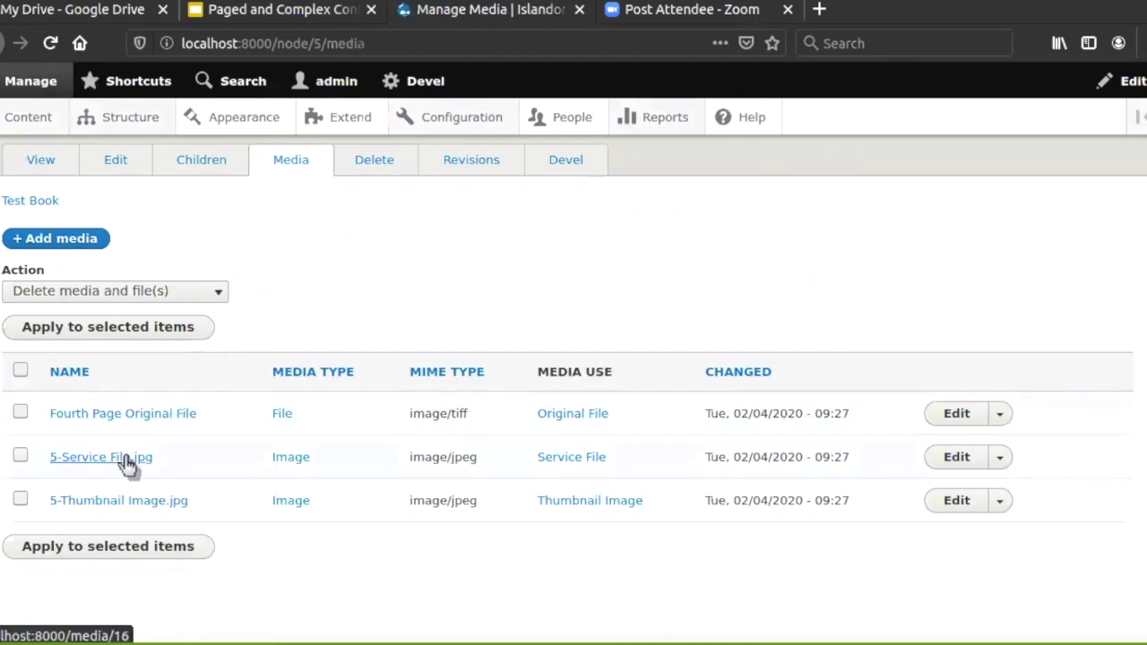
{"action": "left_click", "coordinate": [109, 502]}
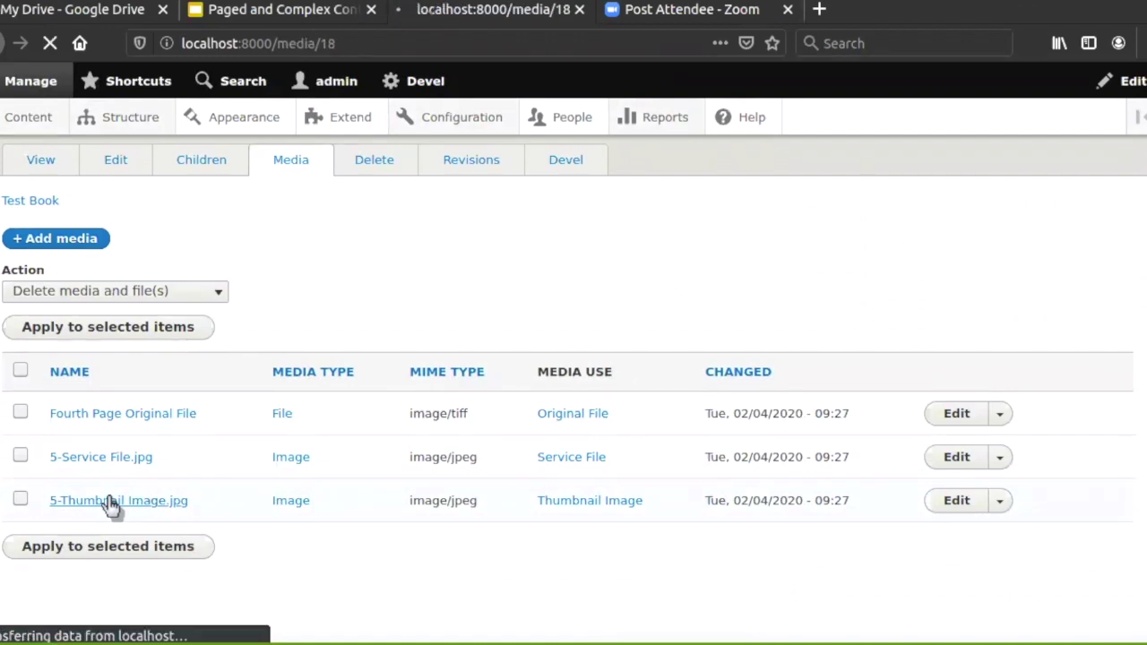
{"action": "scroll", "coordinate": [114, 508], "scroll_direction": "down", "scroll_amount": 4}
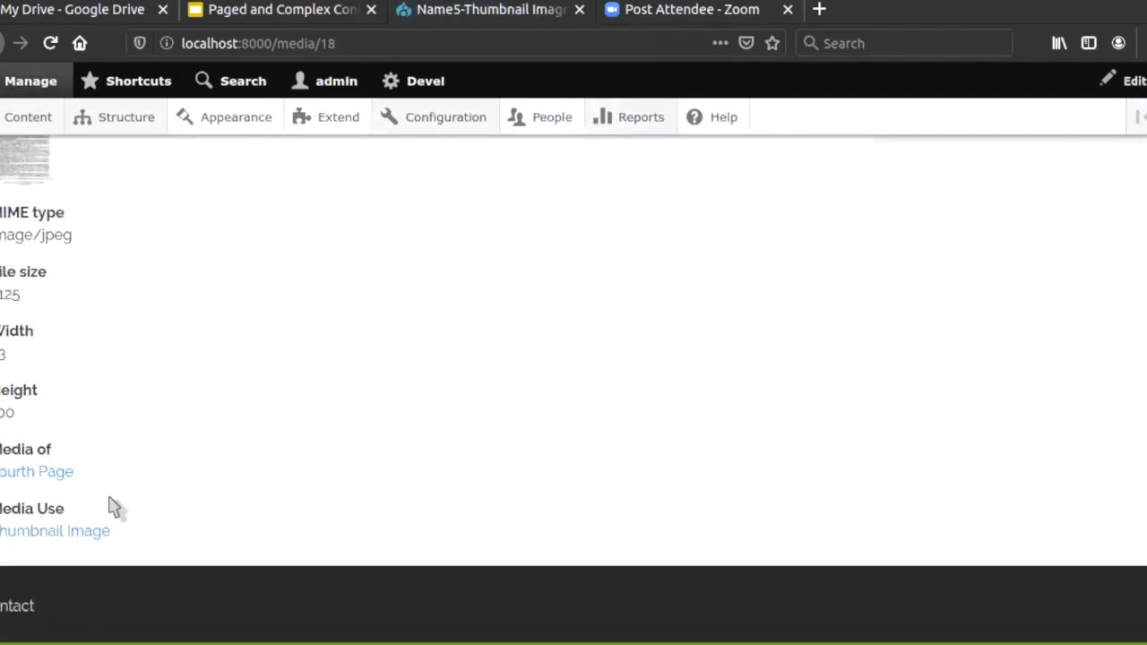
{"action": "scroll", "coordinate": [114, 507], "scroll_direction": "up", "scroll_amount": 4}
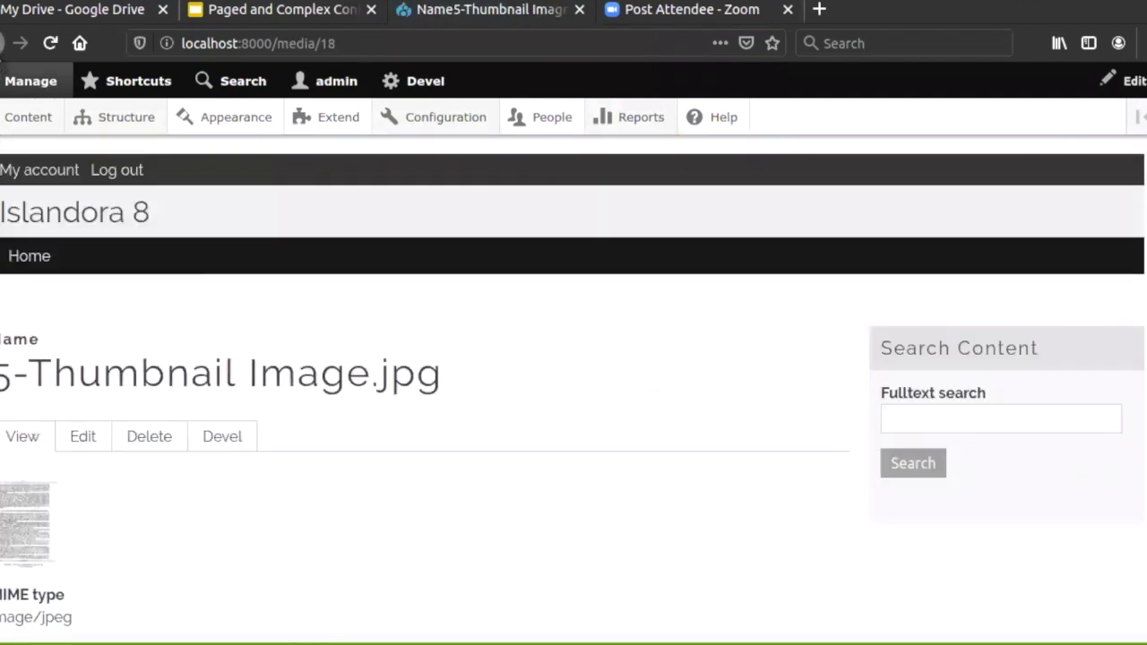
{"action": "left_click", "coordinate": [3, 43]}
{"action": "left_click", "coordinate": [318, 223]}
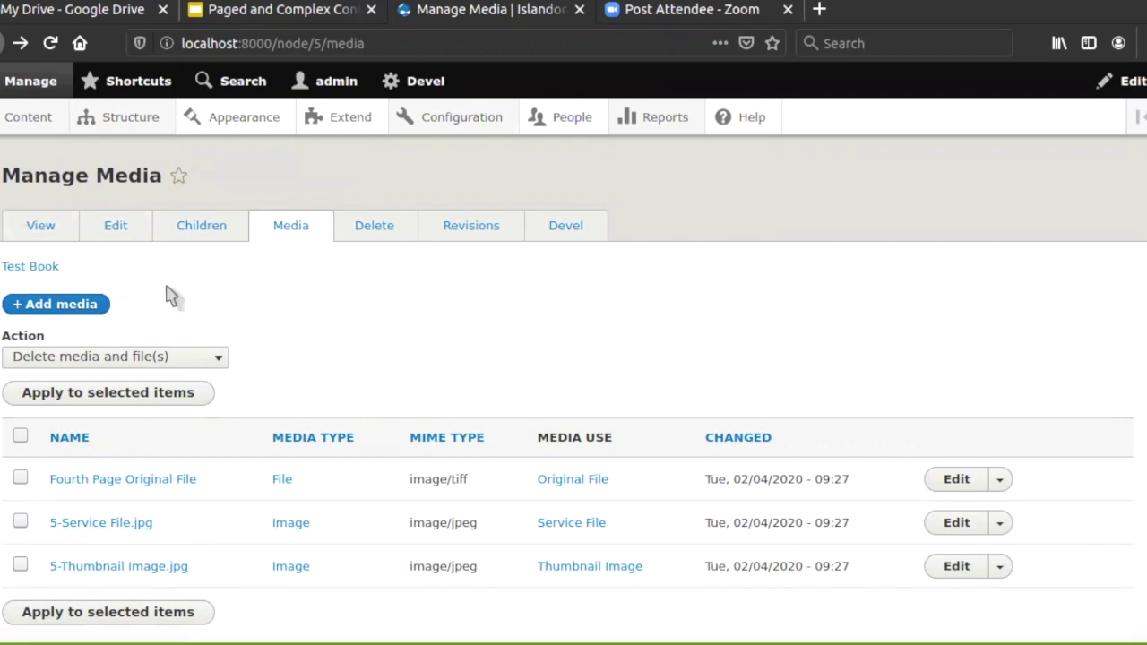
Step: Return to the Fourth Page item's view and go to its parent, Test Book
{"action": "left_click", "coordinate": [50, 231]}
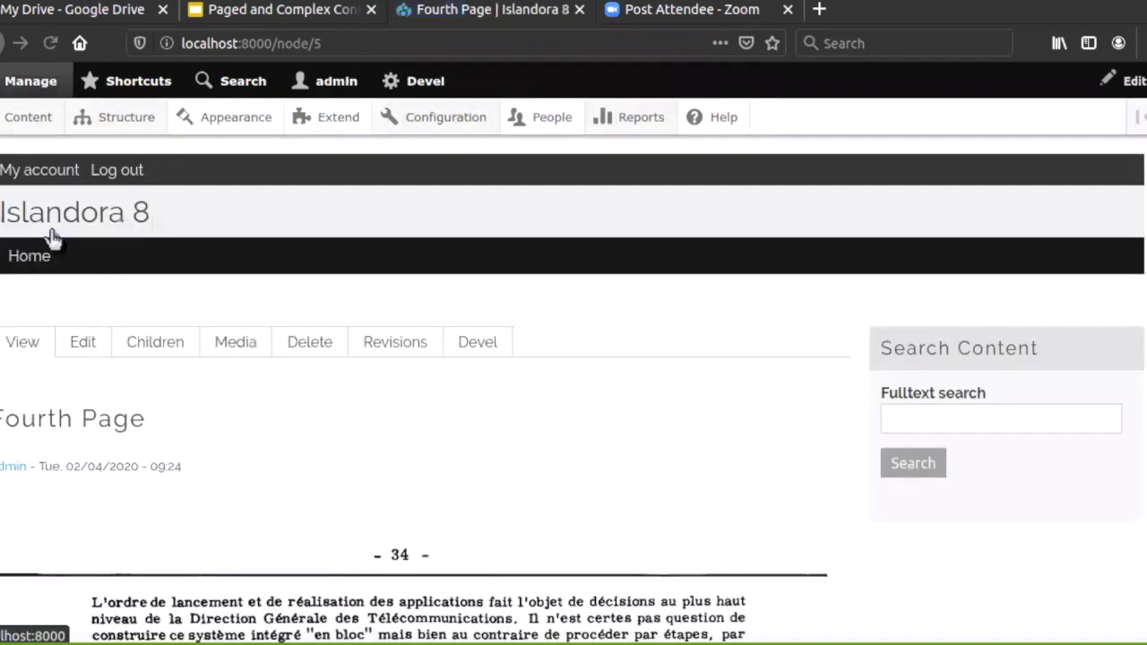
{"action": "scroll", "coordinate": [106, 491], "scroll_direction": "down", "scroll_amount": 10}
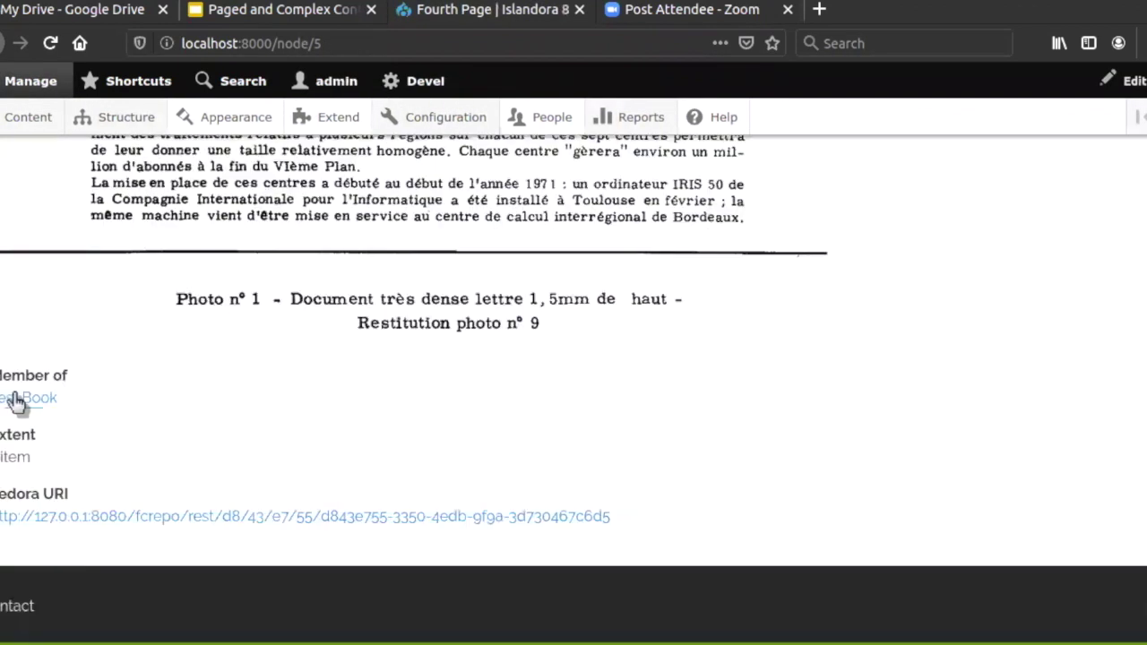
{"action": "left_click", "coordinate": [16, 401]}
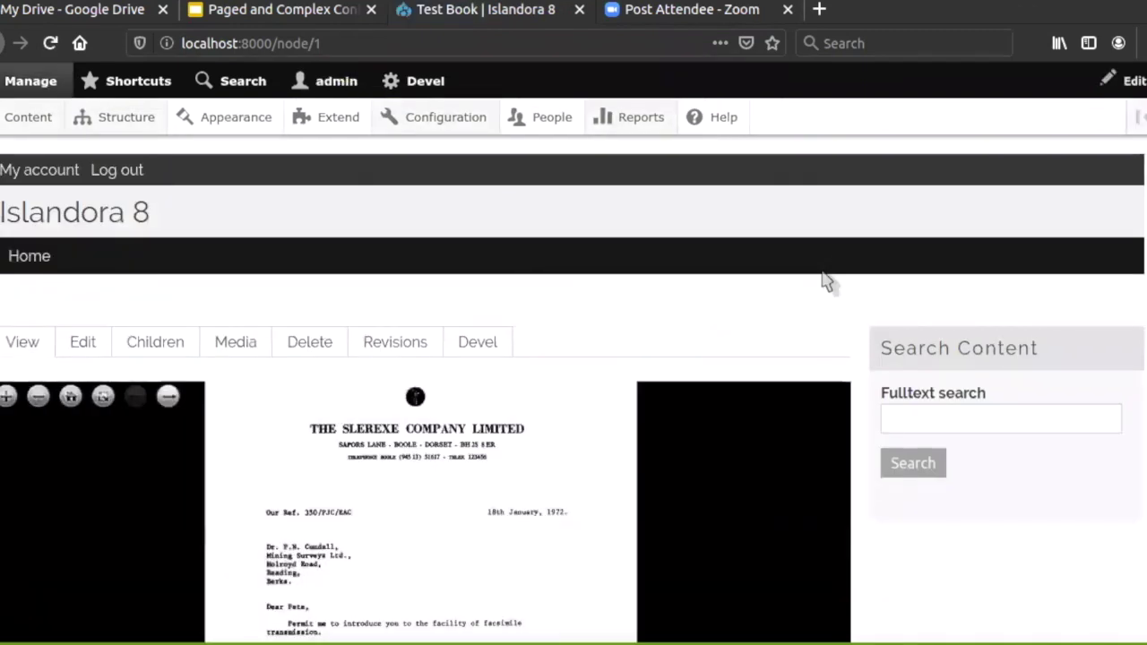
Step: Page through Test Book in its viewer to the last page and check the book's metadata below it
{"action": "scroll", "coordinate": [856, 313], "scroll_direction": "down", "scroll_amount": 2}
{"action": "scroll", "coordinate": [852, 312], "scroll_direction": "down", "scroll_amount": 1}
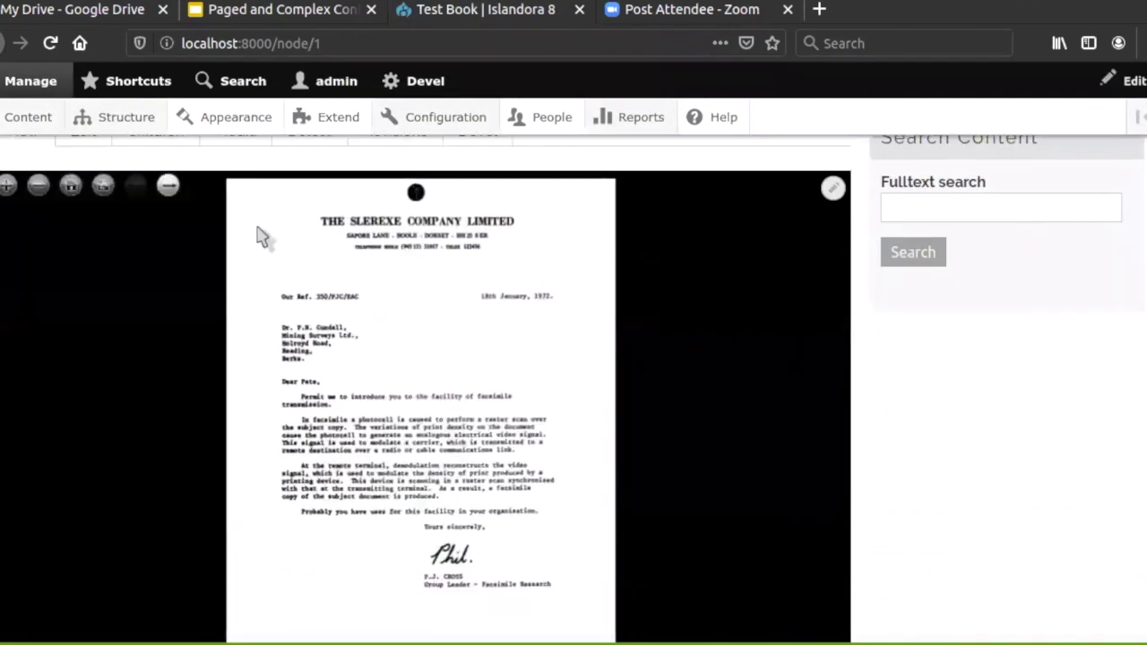
{"action": "left_click", "coordinate": [168, 187]}
{"action": "left_click", "coordinate": [167, 187]}
{"action": "left_click", "coordinate": [166, 186]}
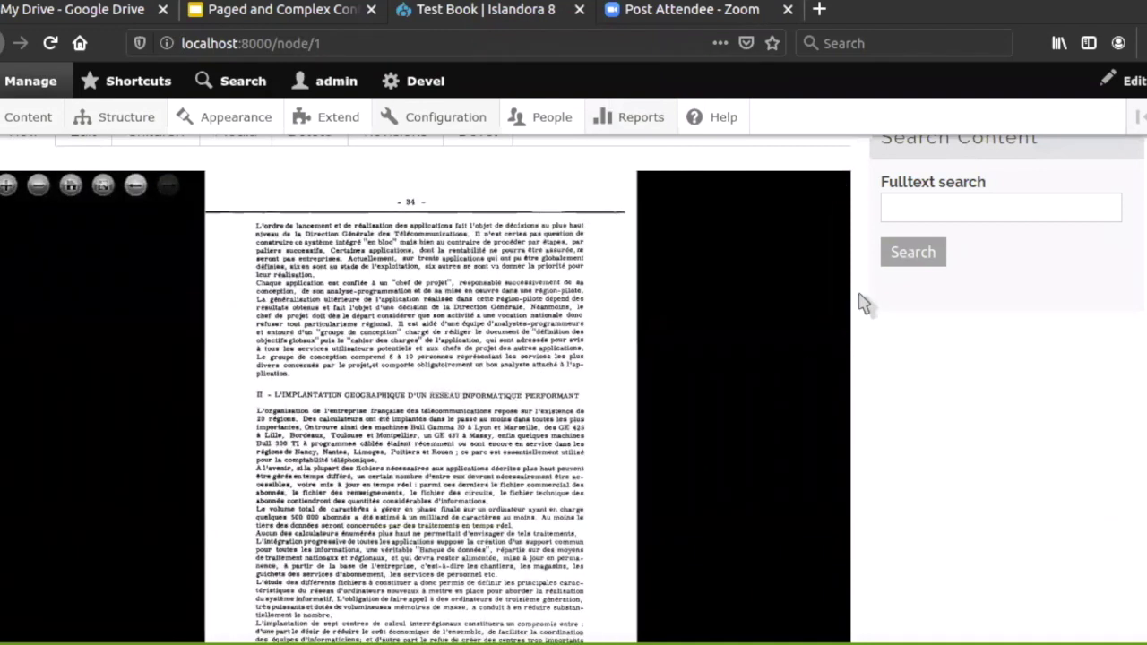
{"action": "scroll", "coordinate": [863, 303], "scroll_direction": "down", "scroll_amount": 5}
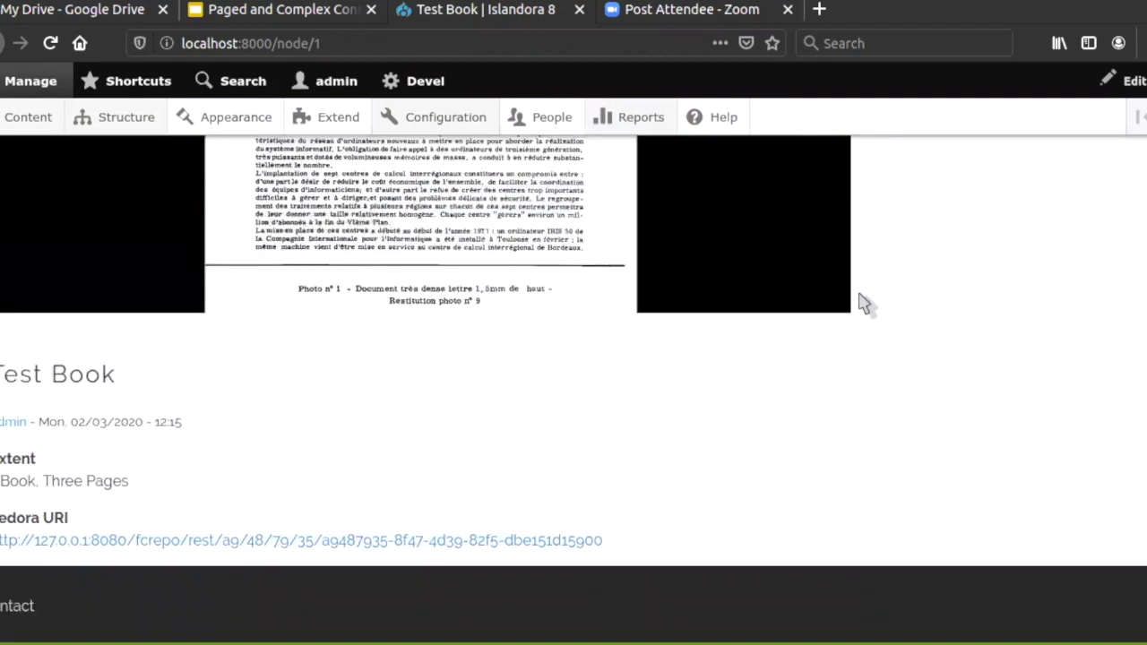
Step: Open the page for reordering the children of Test Book
{"action": "scroll", "coordinate": [863, 303], "scroll_direction": "up", "scroll_amount": 5}
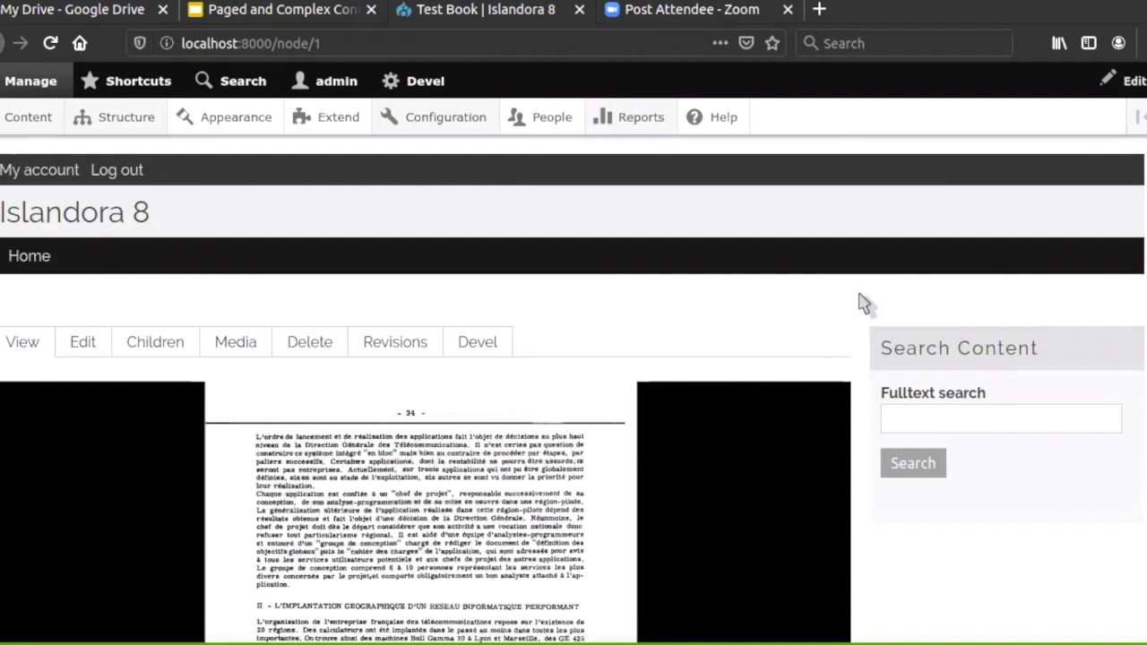
{"action": "scroll", "coordinate": [863, 303], "scroll_direction": "down", "scroll_amount": 2}
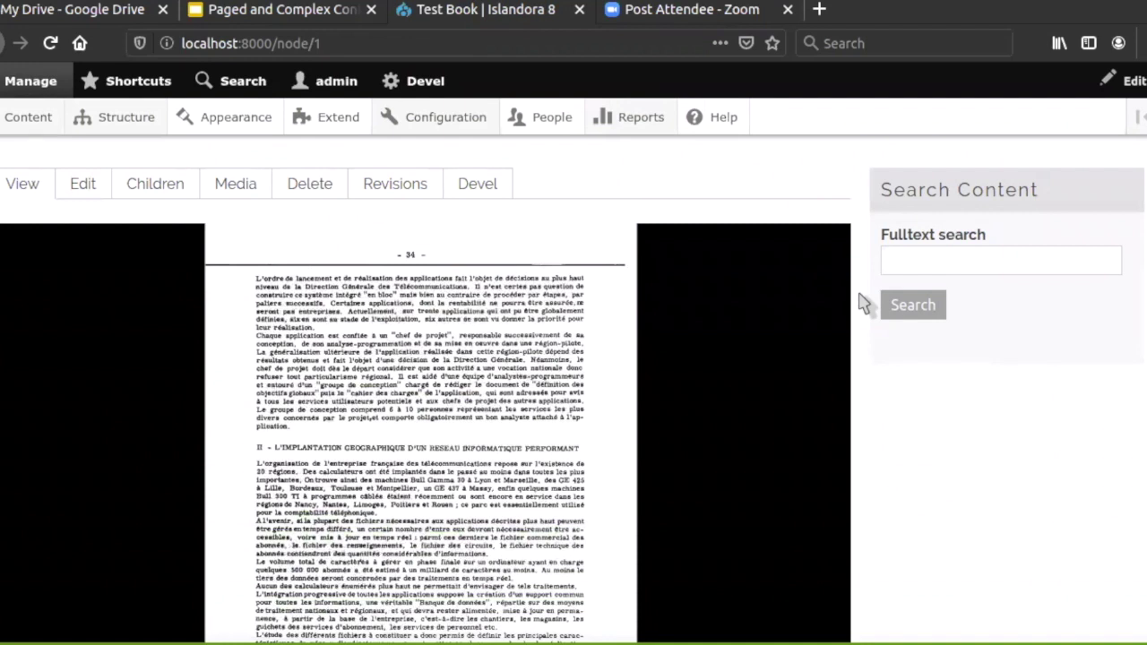
{"action": "scroll", "coordinate": [864, 302], "scroll_direction": "down", "scroll_amount": 1}
{"action": "scroll", "coordinate": [863, 303], "scroll_direction": "up", "scroll_amount": 1}
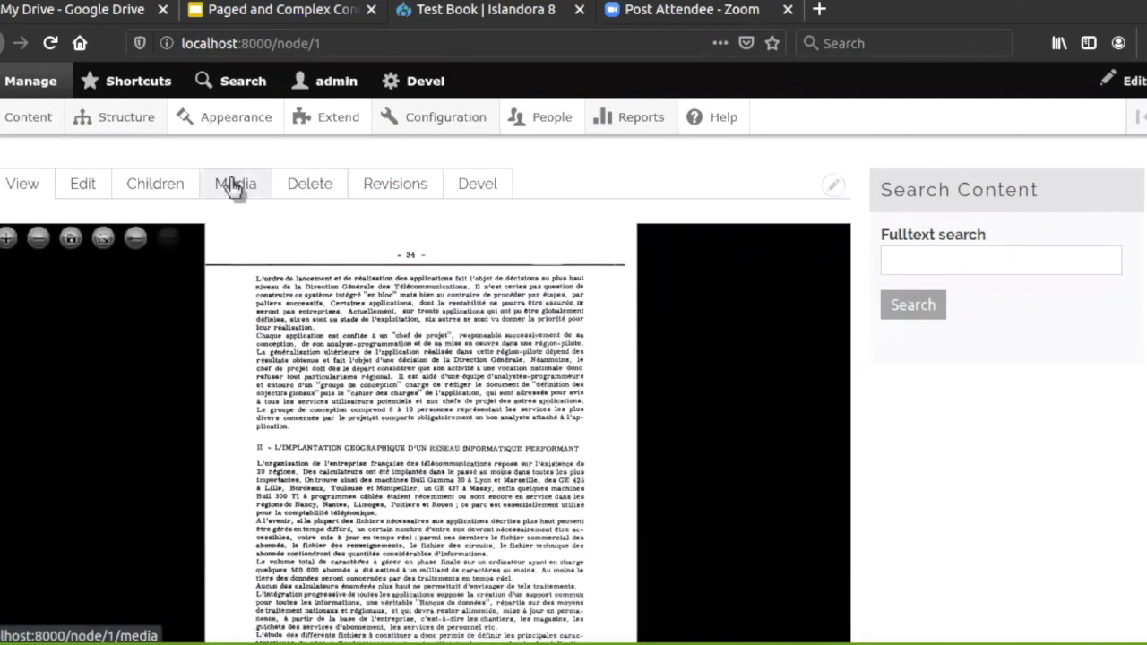
{"action": "left_click", "coordinate": [143, 191]}
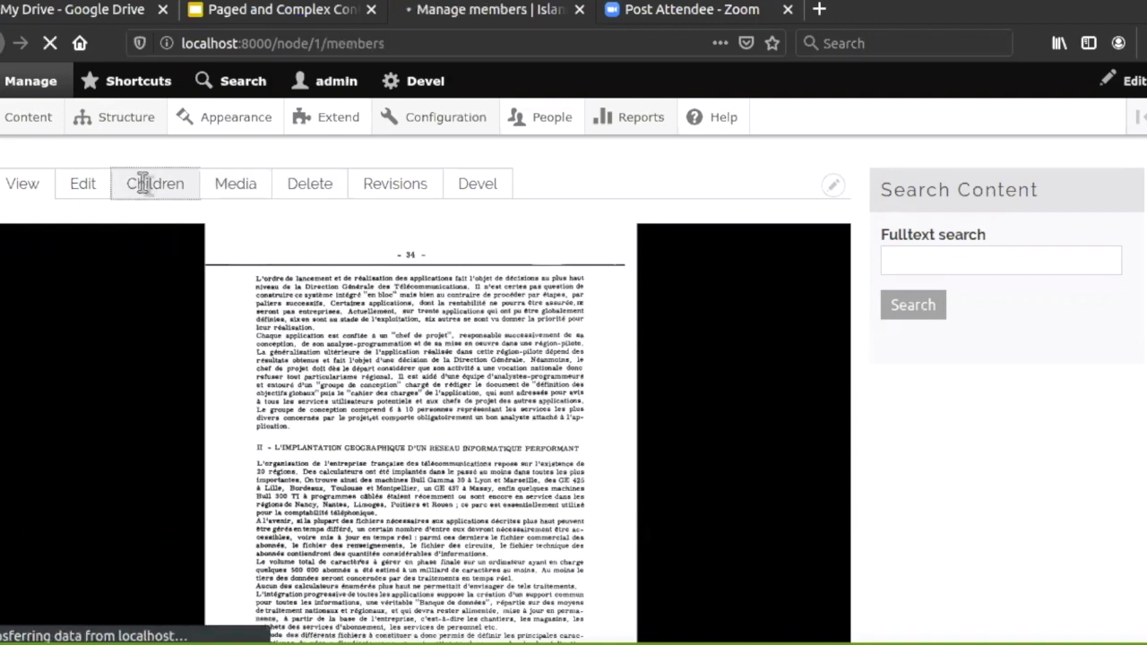
{"action": "scroll", "coordinate": [348, 327], "scroll_direction": "down", "scroll_amount": 2}
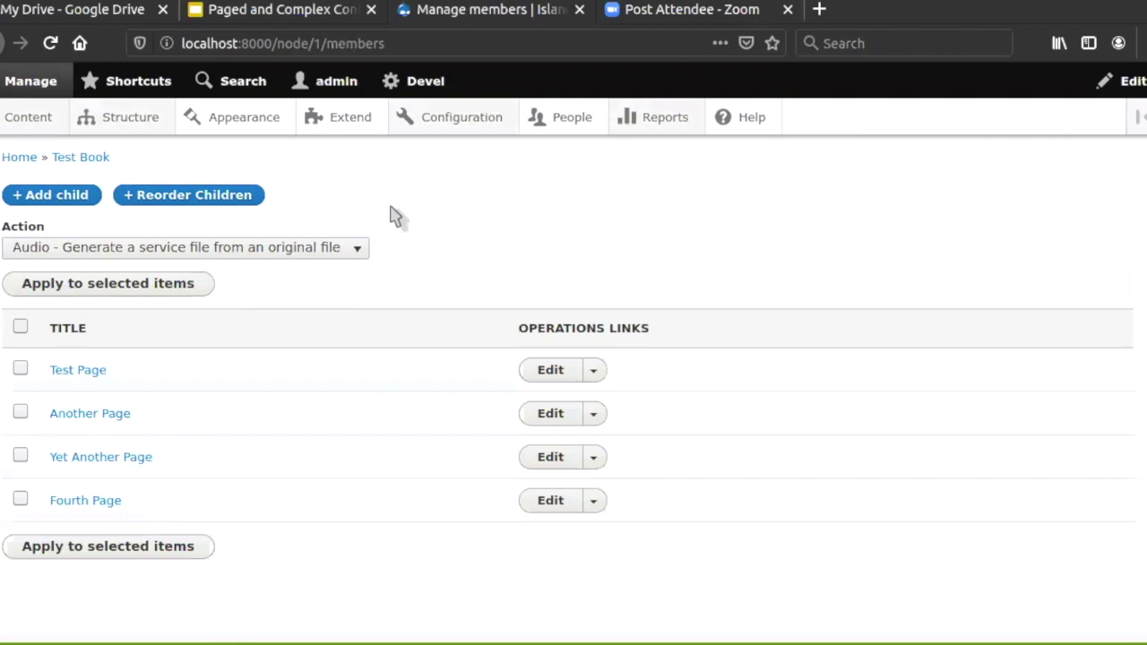
{"action": "scroll", "coordinate": [397, 218], "scroll_direction": "up", "scroll_amount": 2}
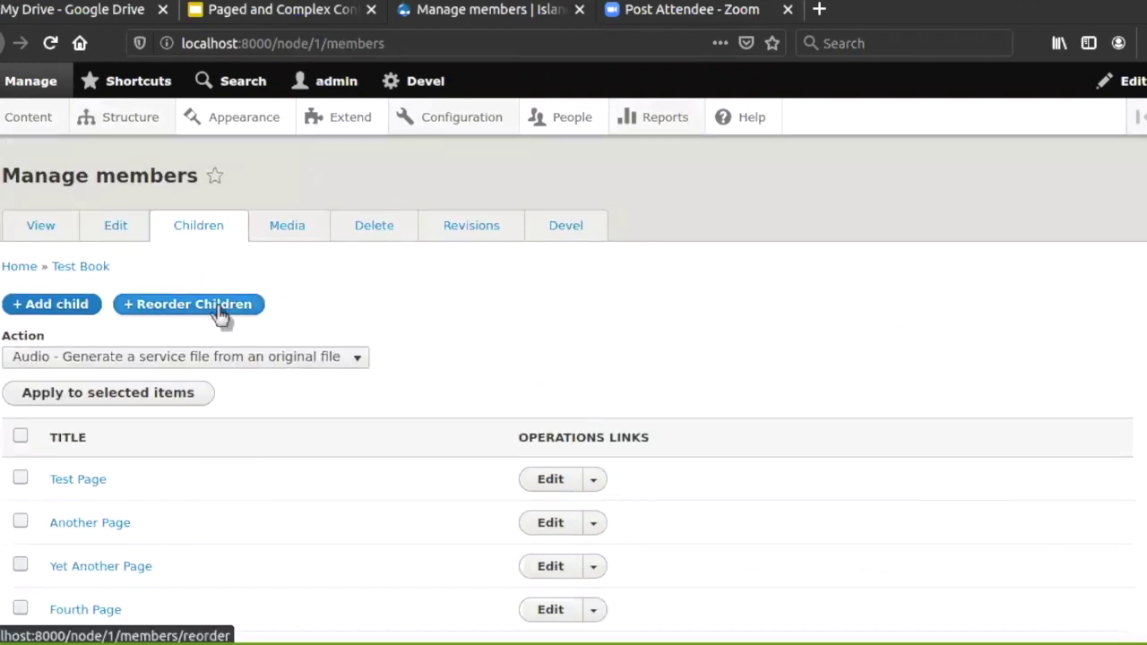
{"action": "left_click", "coordinate": [242, 306]}
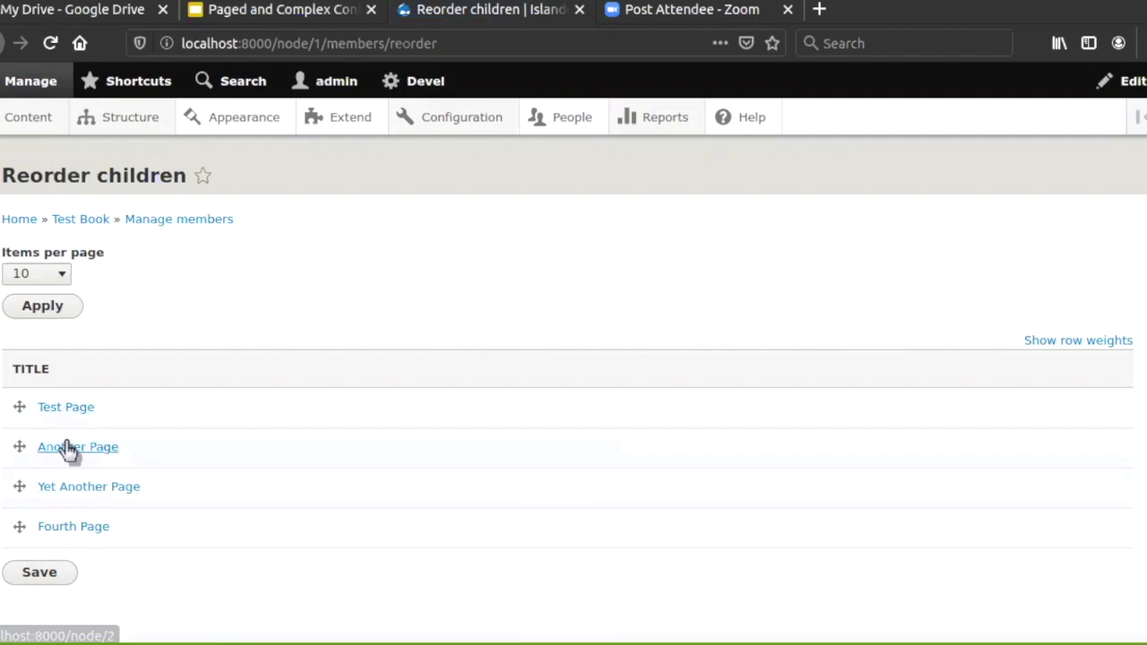
Step: Reverse the order of Test Book's pages to Fourth Page, Yet Another Page, Another Page, Test Page, and save it
{"action": "left_click_drag", "start_coordinate": [18, 526], "coordinate": [11, 410]}
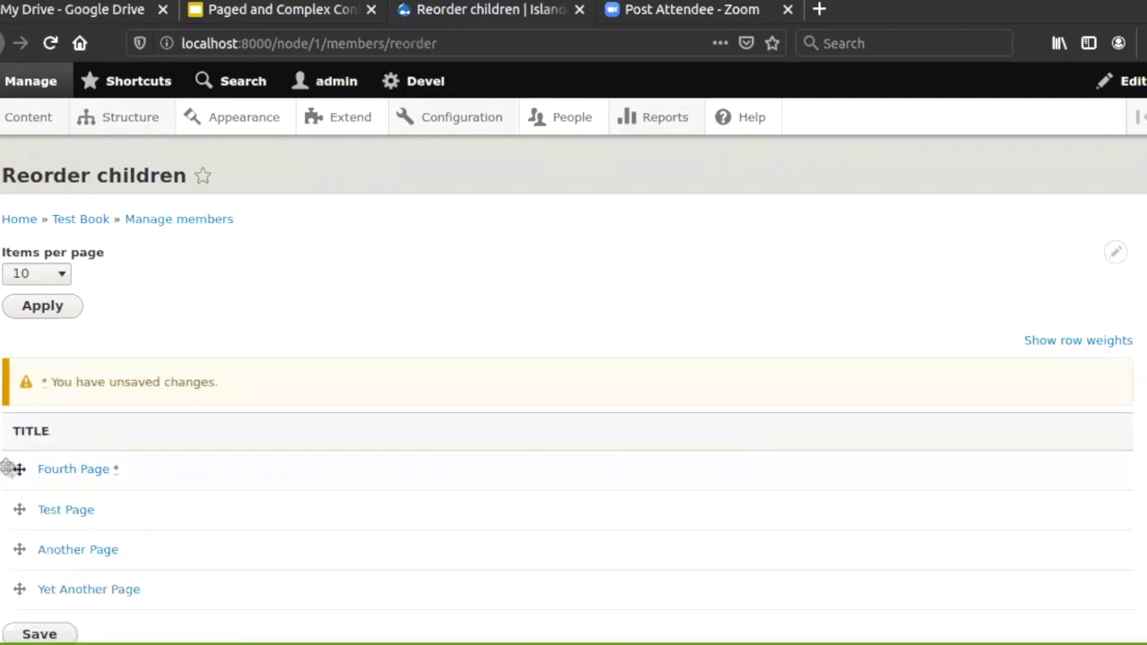
{"action": "scroll", "coordinate": [16, 501], "scroll_direction": "down", "scroll_amount": 2}
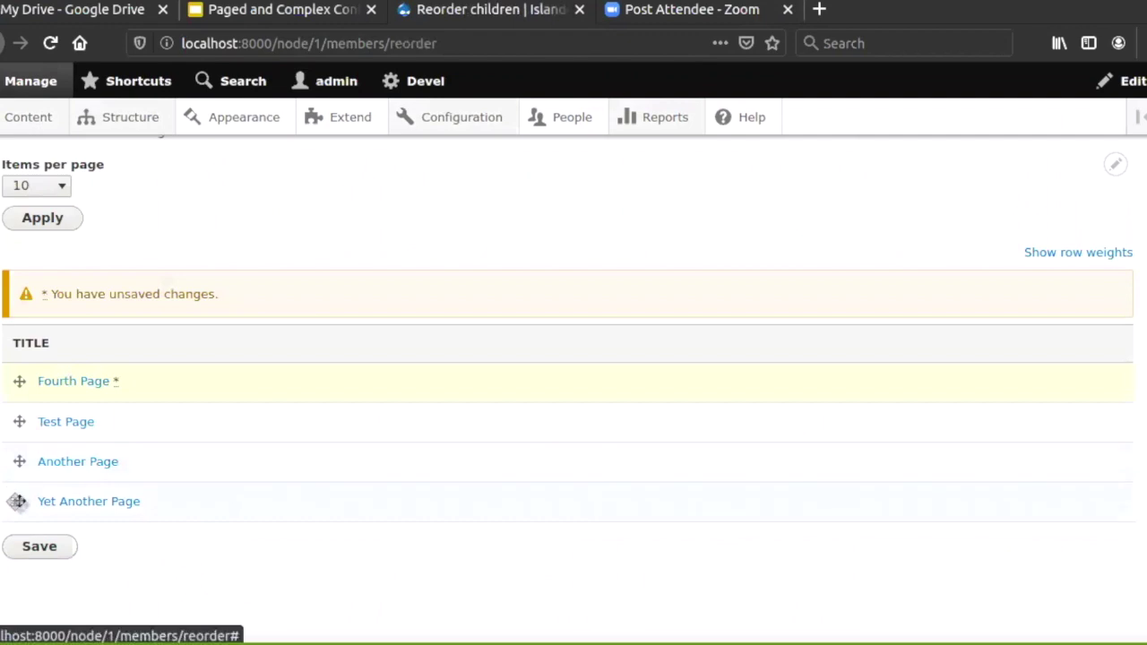
{"action": "left_click_drag", "start_coordinate": [18, 501], "coordinate": [18, 426]}
{"action": "left_click_drag", "start_coordinate": [18, 502], "coordinate": [108, 476]}
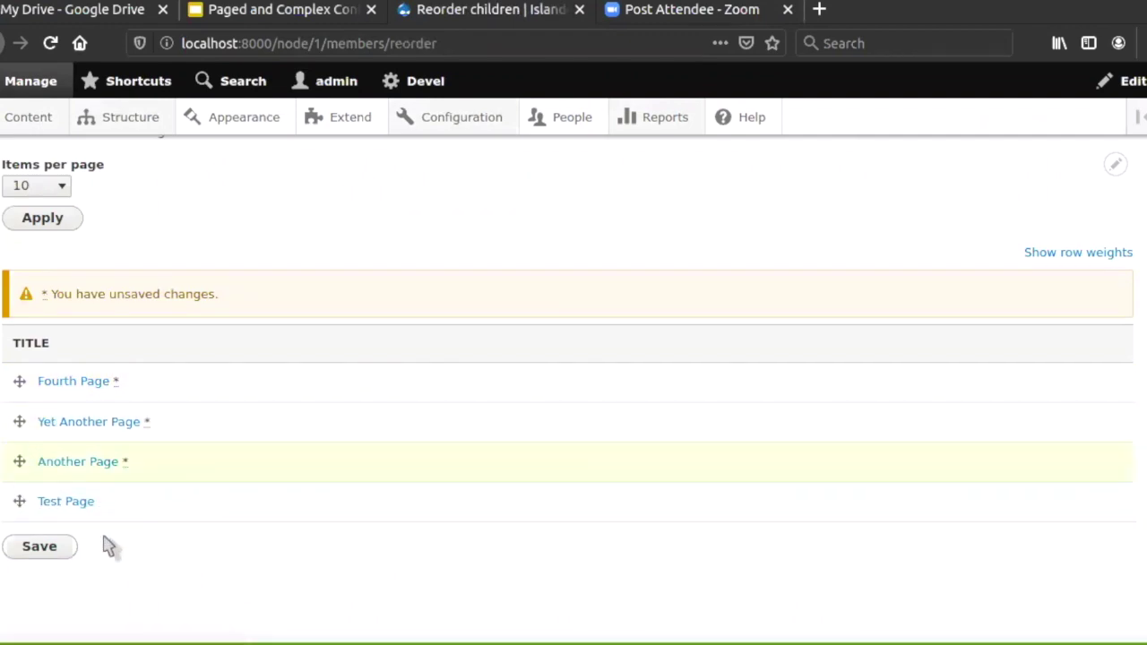
{"action": "left_click", "coordinate": [46, 552]}
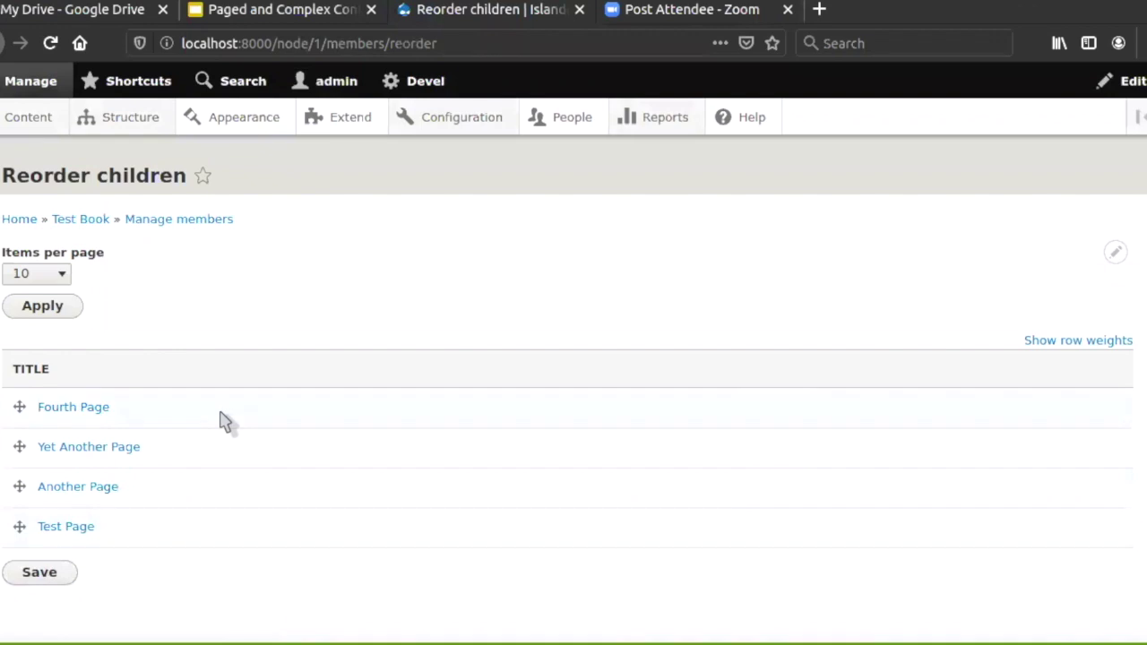
Step: View the items-per-page options for the reorder list without changing them, and return to Test Book
{"action": "left_click", "coordinate": [63, 276]}
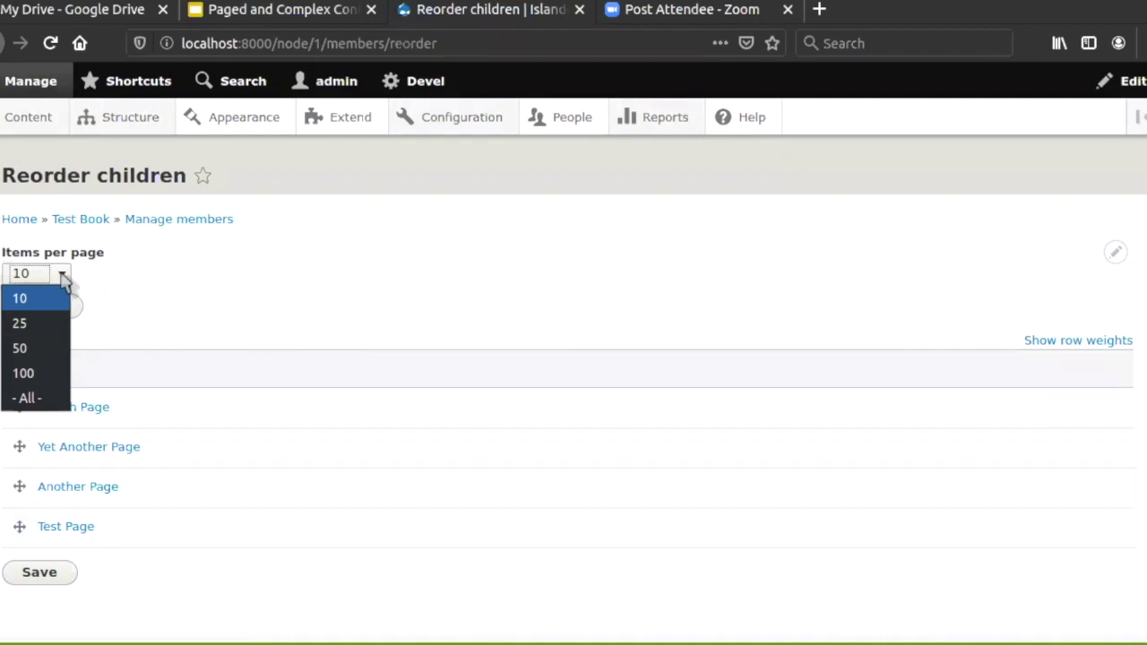
{"action": "left_click", "coordinate": [212, 301]}
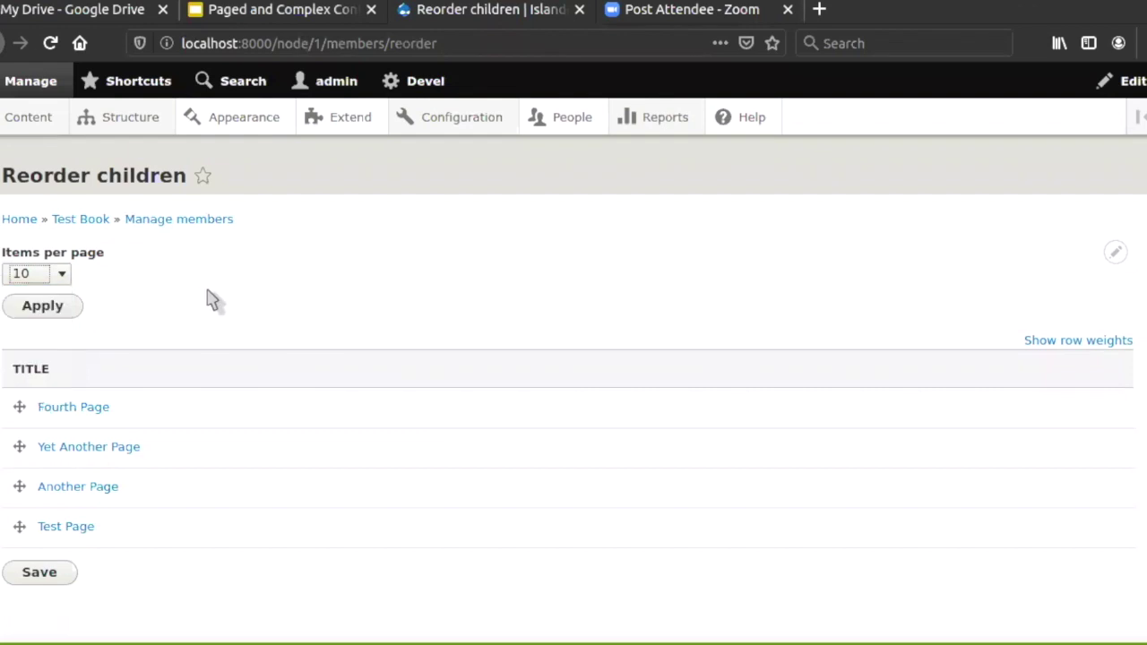
{"action": "left_click", "coordinate": [89, 225]}
{"action": "left_click", "coordinate": [89, 224]}
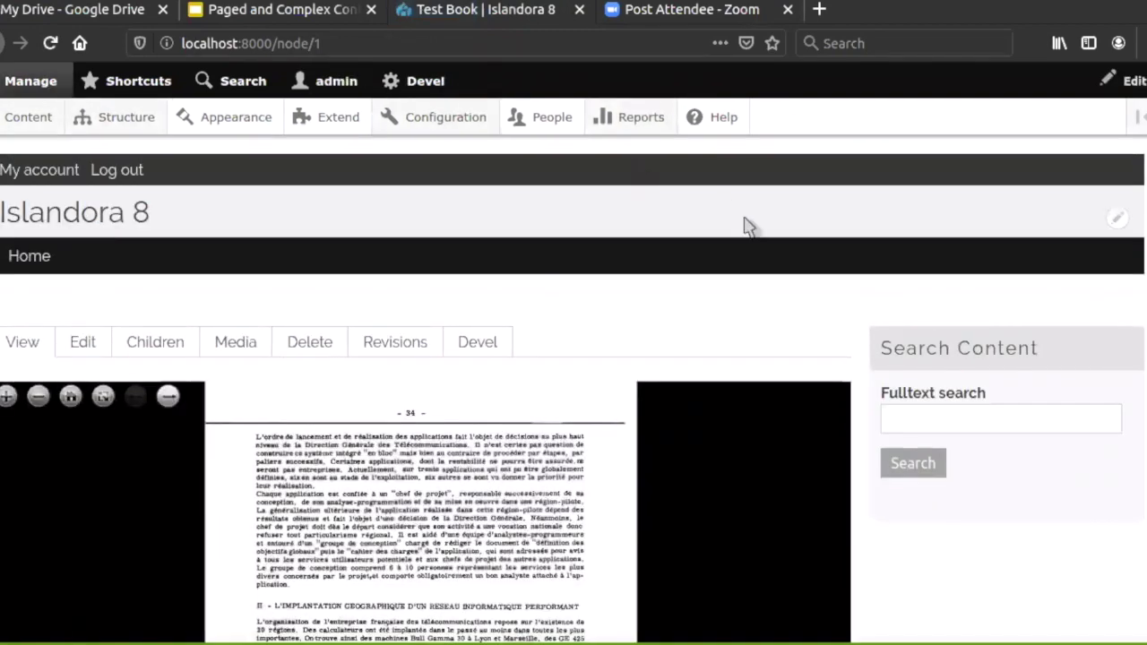
Step: Page through Test Book in its viewer from the first page to the last to check the new page order
{"action": "scroll", "coordinate": [863, 348], "scroll_direction": "down", "scroll_amount": 2}
{"action": "scroll", "coordinate": [863, 348], "scroll_direction": "down", "scroll_amount": 3}
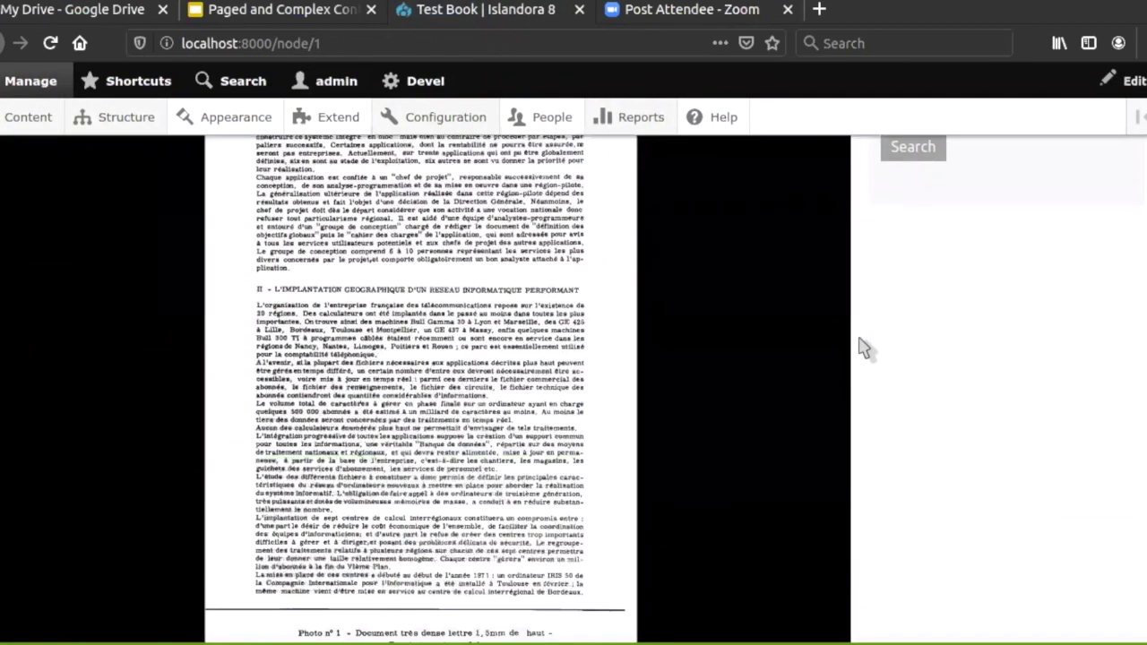
{"action": "scroll", "coordinate": [863, 347], "scroll_direction": "up", "scroll_amount": 5}
{"action": "left_click", "coordinate": [168, 398]}
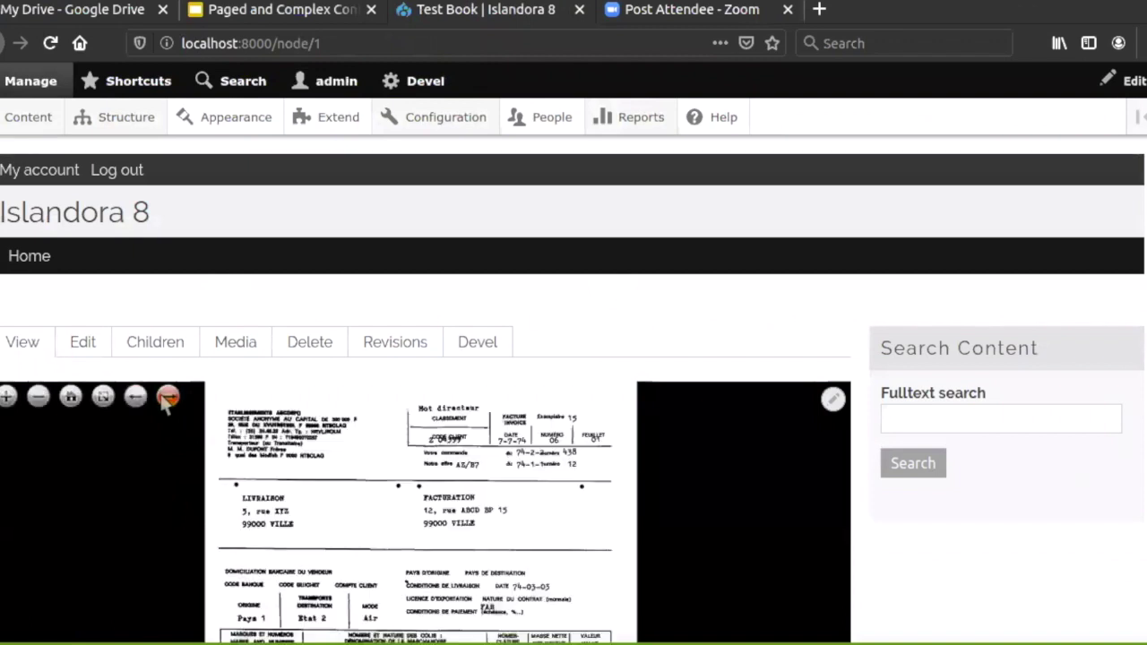
{"action": "left_click", "coordinate": [167, 398]}
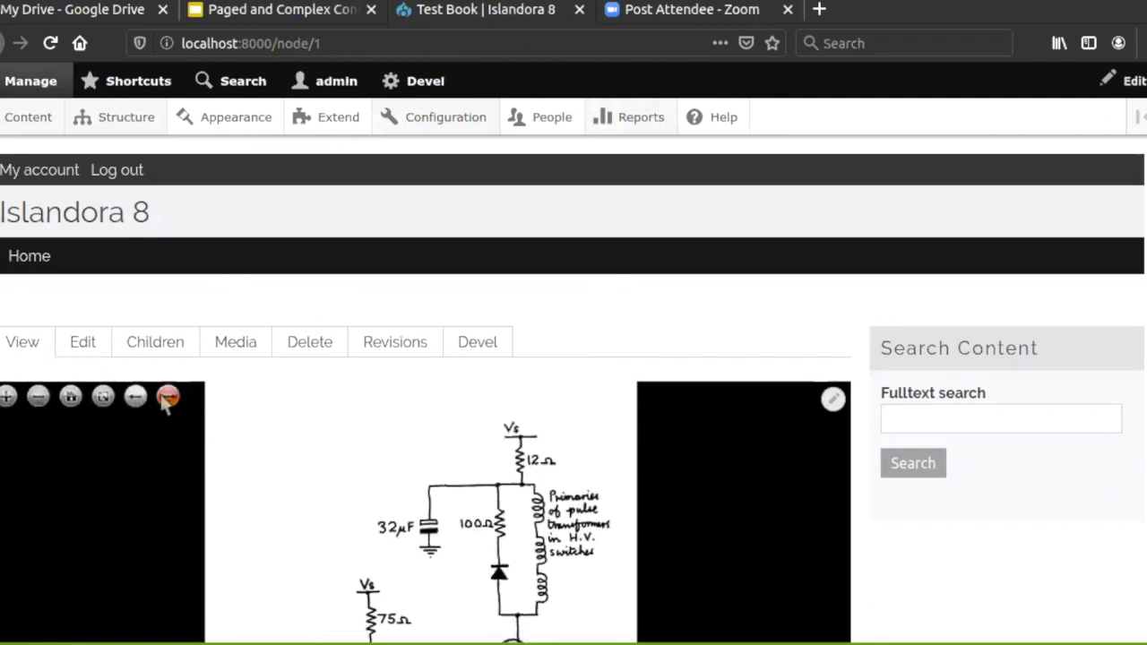
{"action": "left_click", "coordinate": [168, 398]}
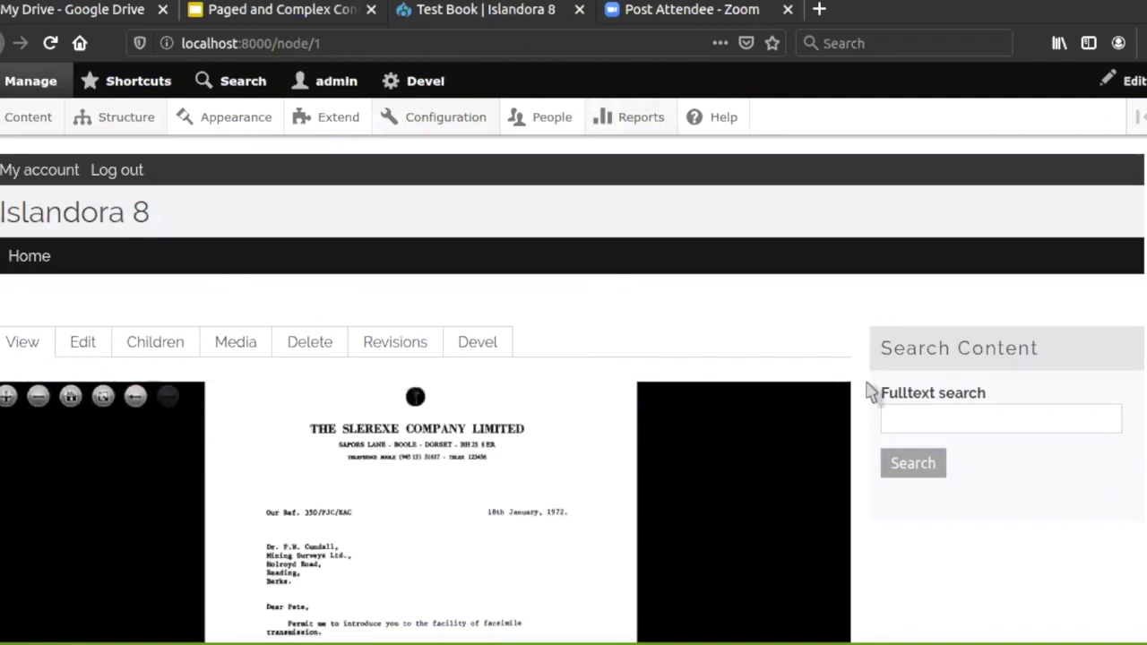
{"action": "scroll", "coordinate": [866, 389], "scroll_direction": "down", "scroll_amount": 5}
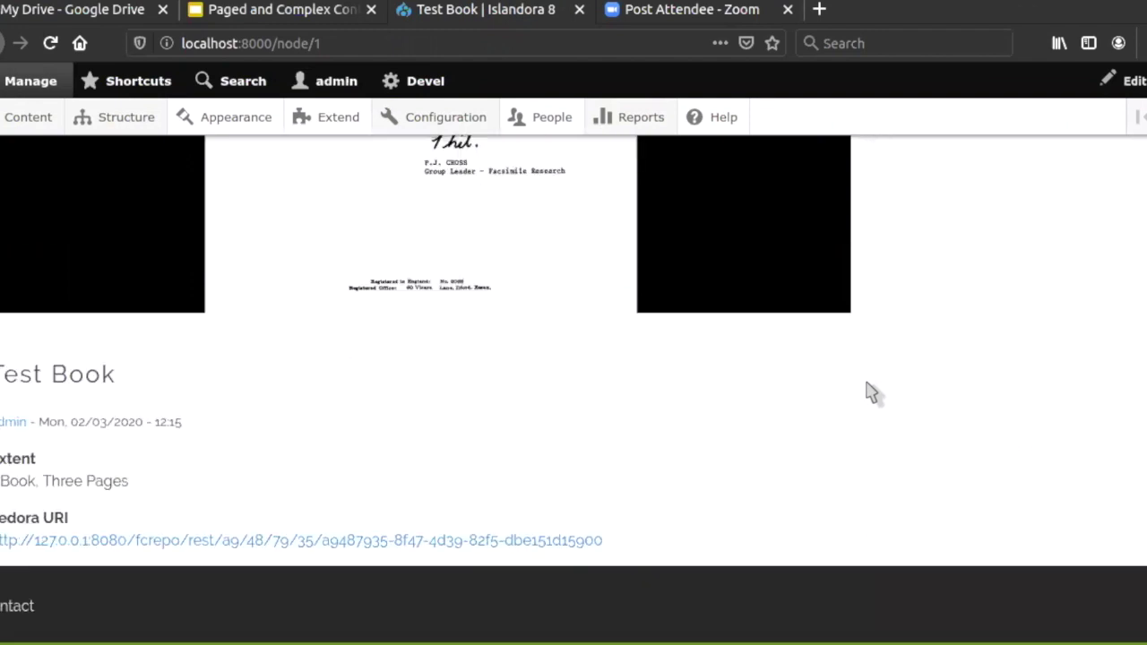
{"action": "scroll", "coordinate": [866, 389], "scroll_direction": "up", "scroll_amount": 8}
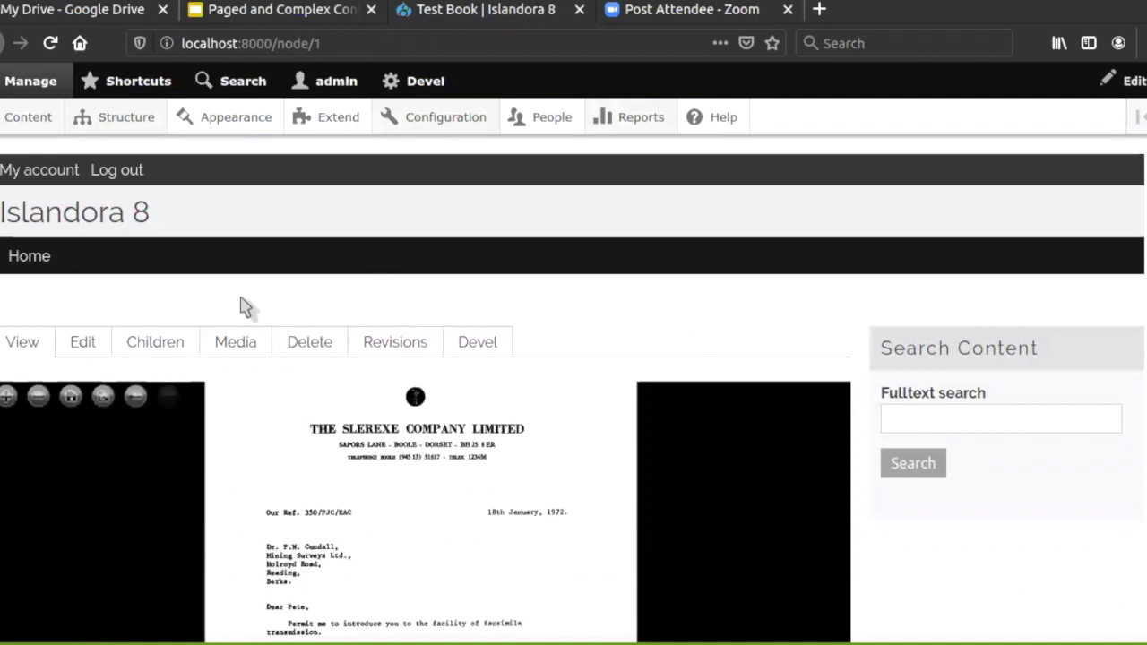
Step: Open Fourth Page from Test Book's children and view the list of its media
{"action": "left_click", "coordinate": [154, 344]}
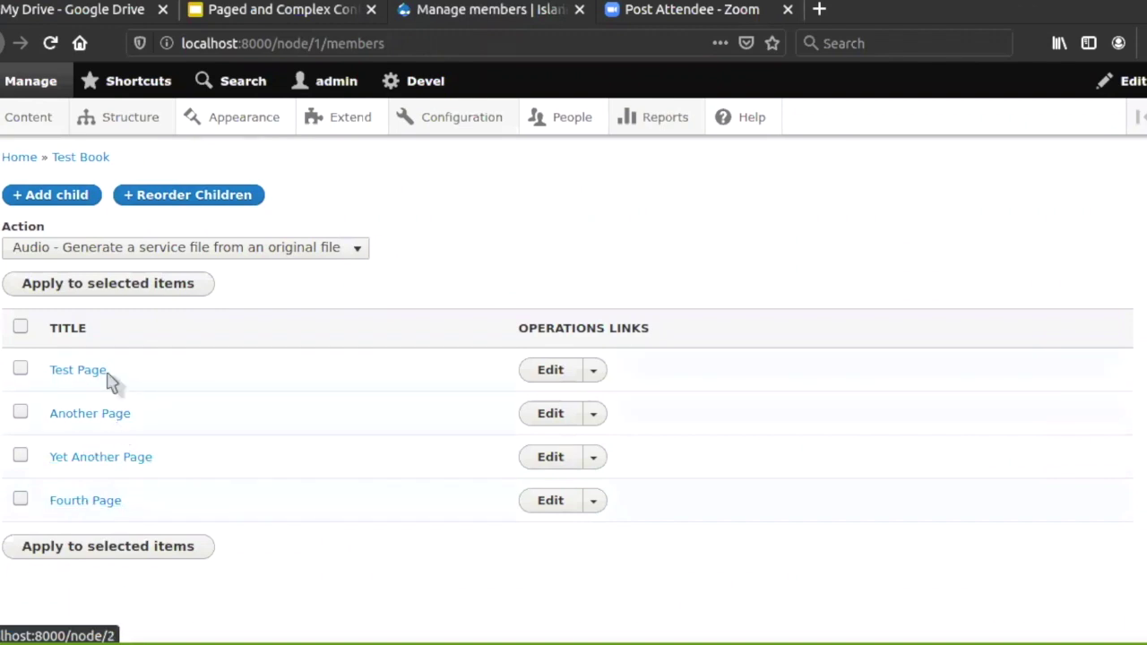
{"action": "right_click", "coordinate": [120, 507]}
{"action": "left_click", "coordinate": [102, 504]}
{"action": "left_click", "coordinate": [102, 505]}
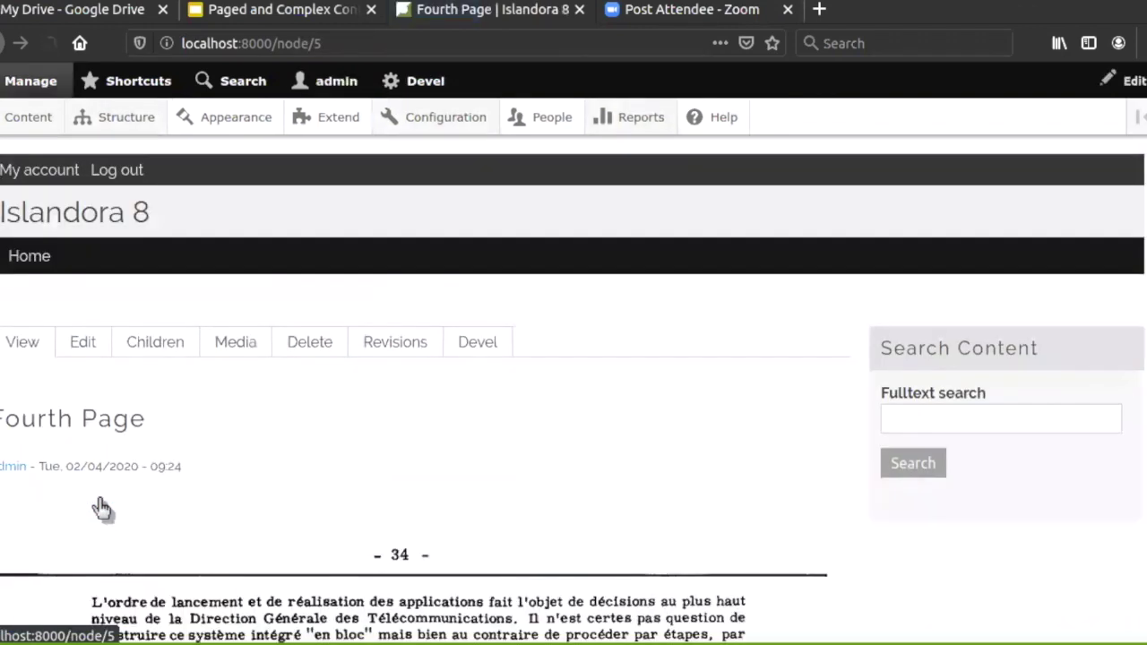
{"action": "left_click", "coordinate": [237, 344]}
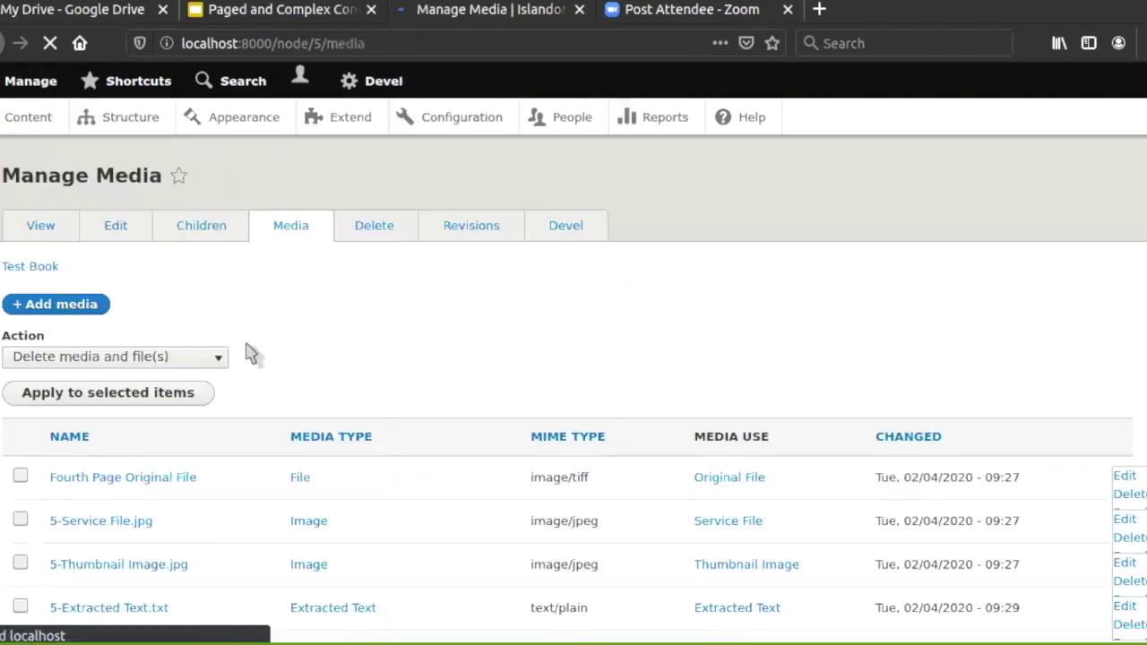
{"action": "scroll", "coordinate": [251, 352], "scroll_direction": "down", "scroll_amount": 3}
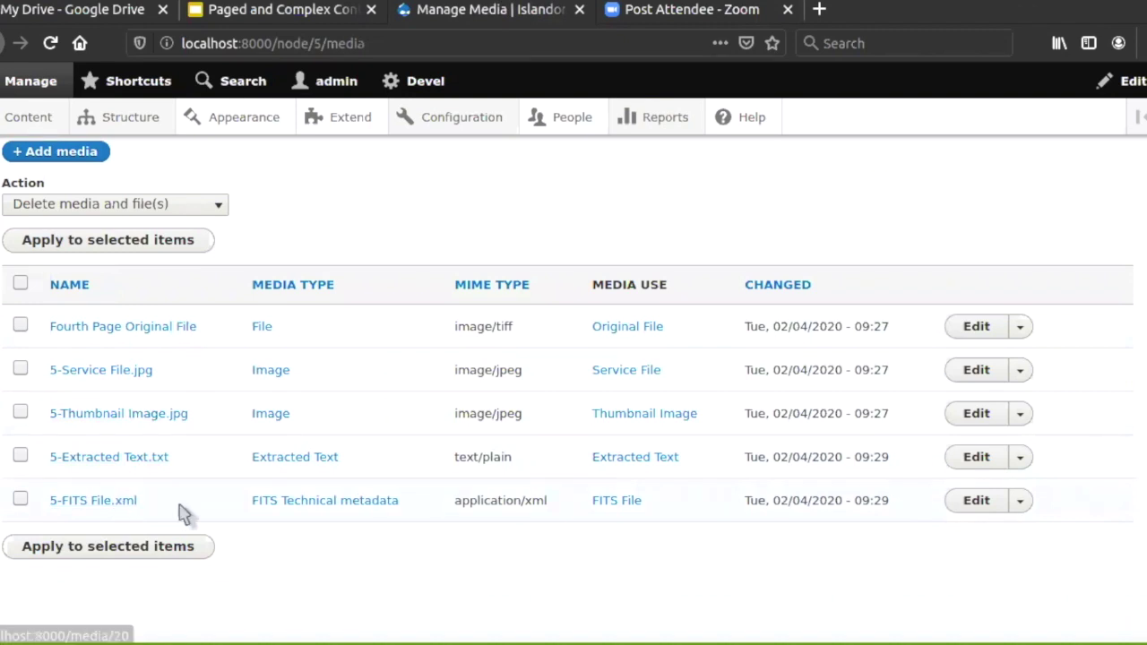
Step: Examine the technical metadata tables of the 5-FITS File.xml media and return to Fourth Page's media list
{"action": "left_click", "coordinate": [119, 503]}
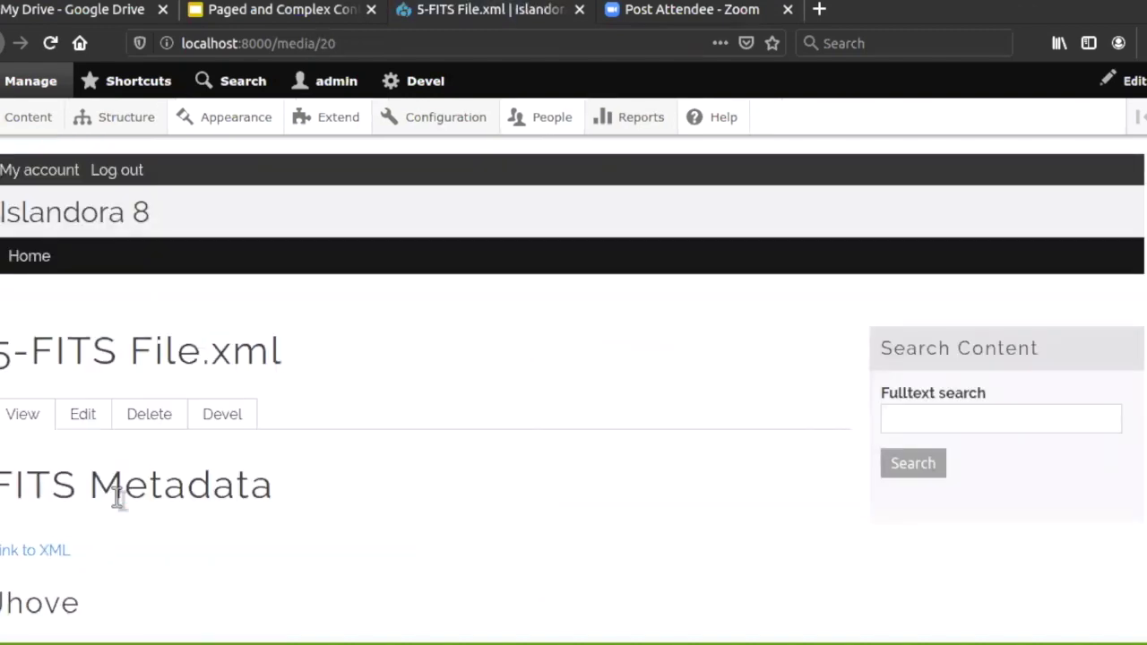
{"action": "scroll", "coordinate": [117, 500], "scroll_direction": "down", "scroll_amount": 4}
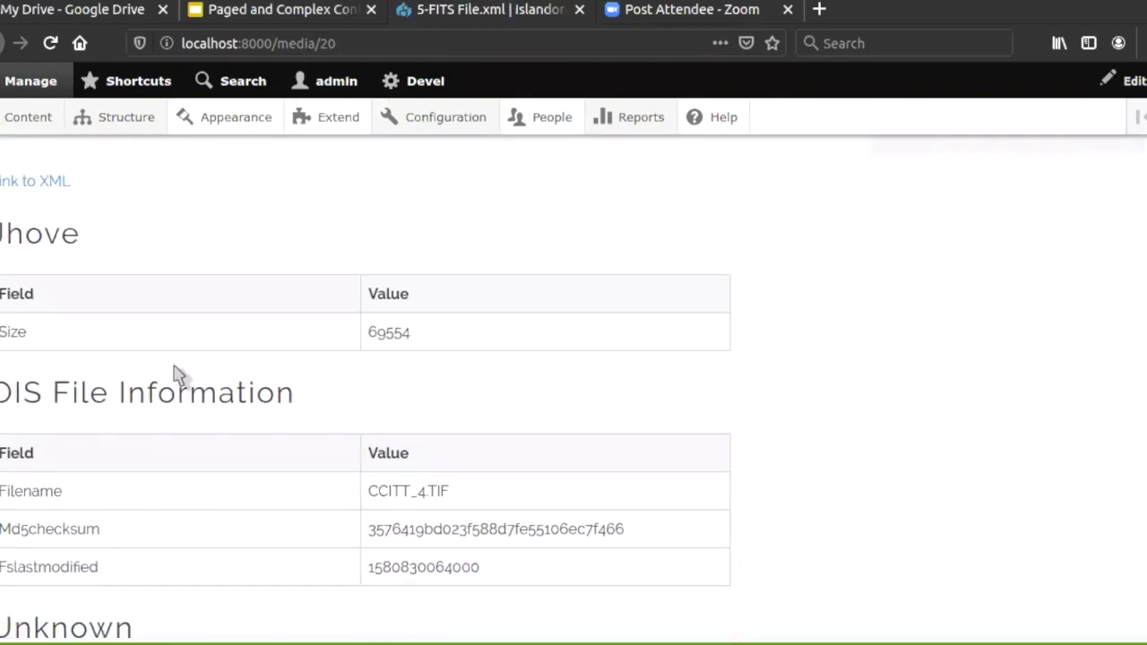
{"action": "scroll", "coordinate": [177, 374], "scroll_direction": "down", "scroll_amount": 12}
{"action": "scroll", "coordinate": [177, 375], "scroll_direction": "up", "scroll_amount": 2}
{"action": "scroll", "coordinate": [177, 374], "scroll_direction": "up", "scroll_amount": 14}
{"action": "scroll", "coordinate": [177, 375], "scroll_direction": "down", "scroll_amount": 9}
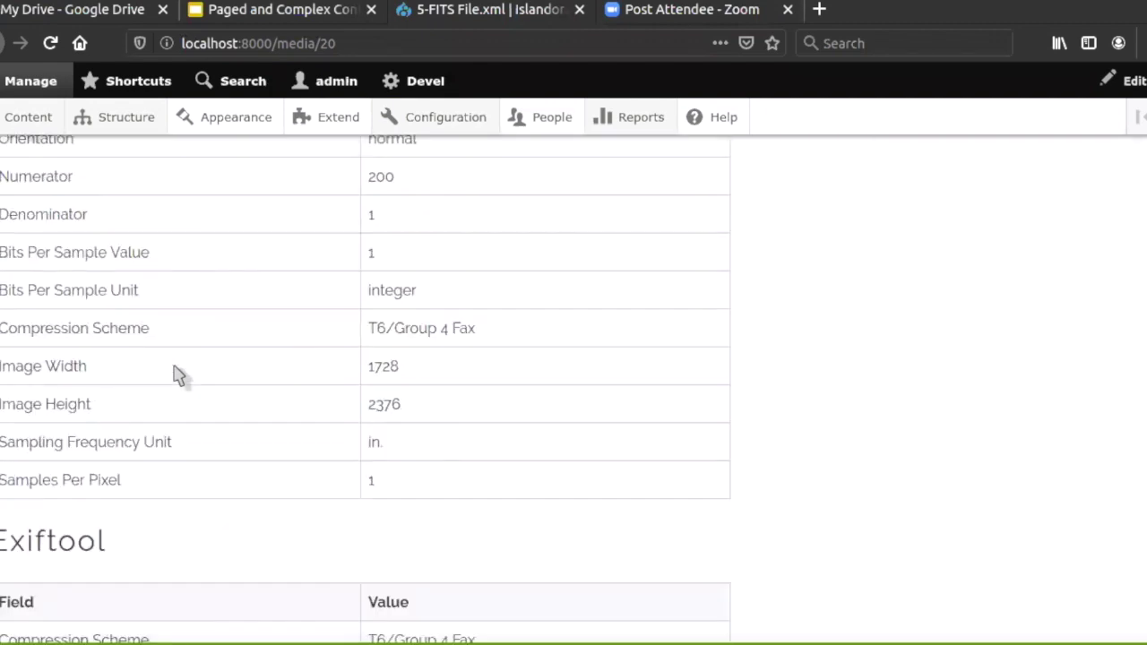
{"action": "scroll", "coordinate": [175, 375], "scroll_direction": "up", "scroll_amount": 10}
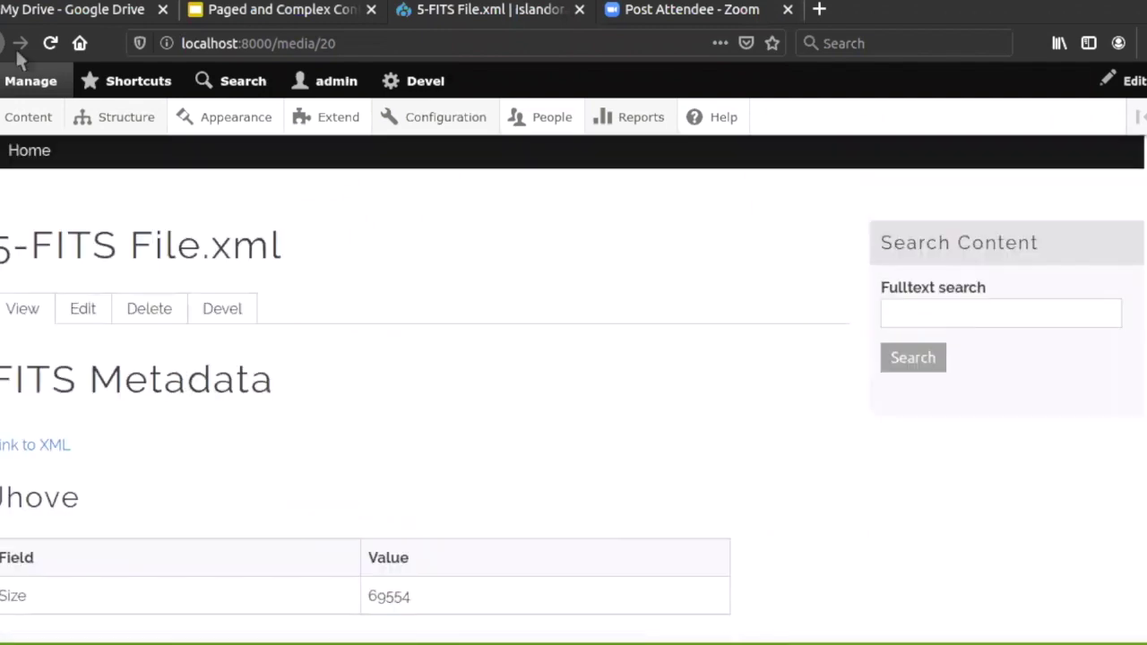
{"action": "left_click", "coordinate": [6, 45]}
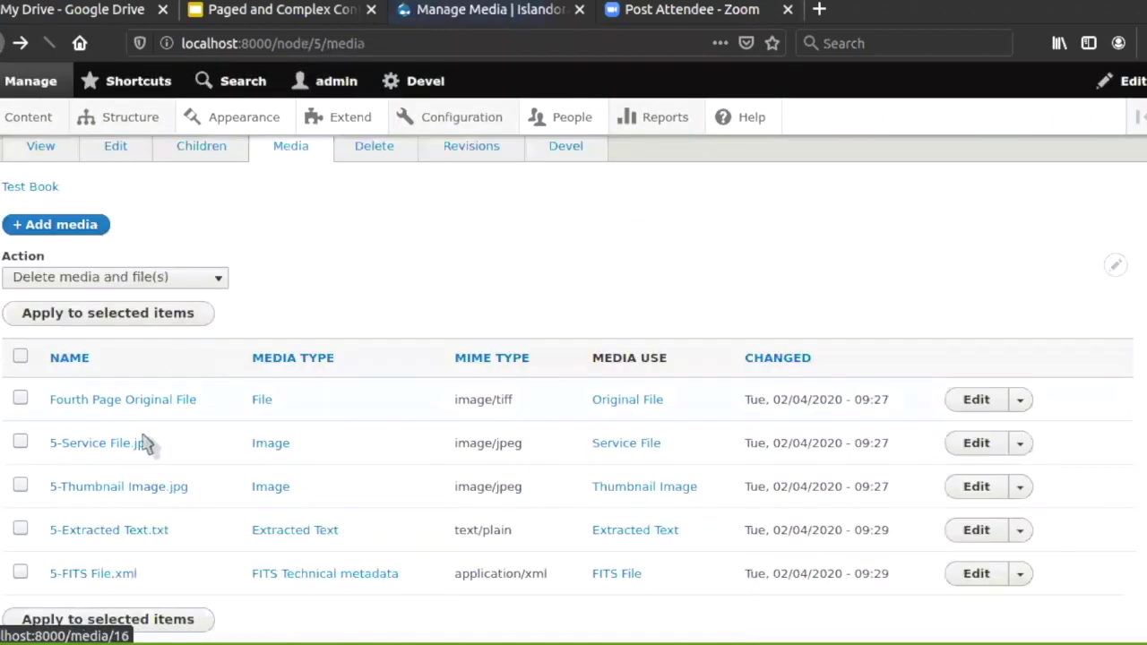
Step: Open the 5-Extracted Text.txt media and read its edited text from the page number down to the end
{"action": "left_click", "coordinate": [137, 535]}
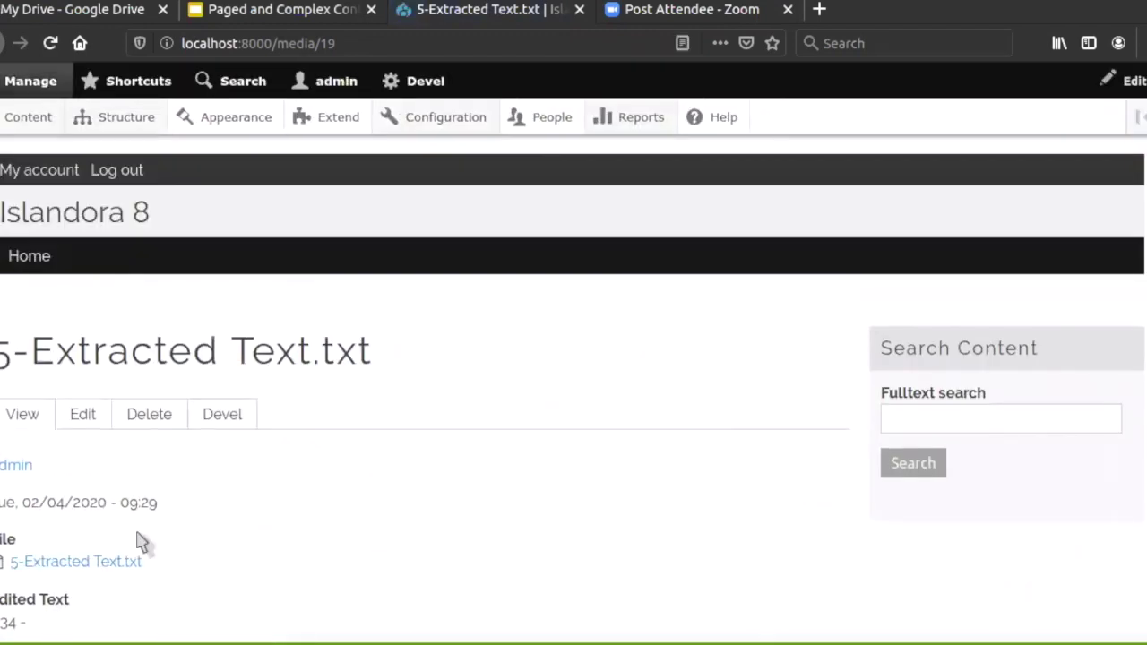
{"action": "scroll", "coordinate": [210, 518], "scroll_direction": "down", "scroll_amount": 4}
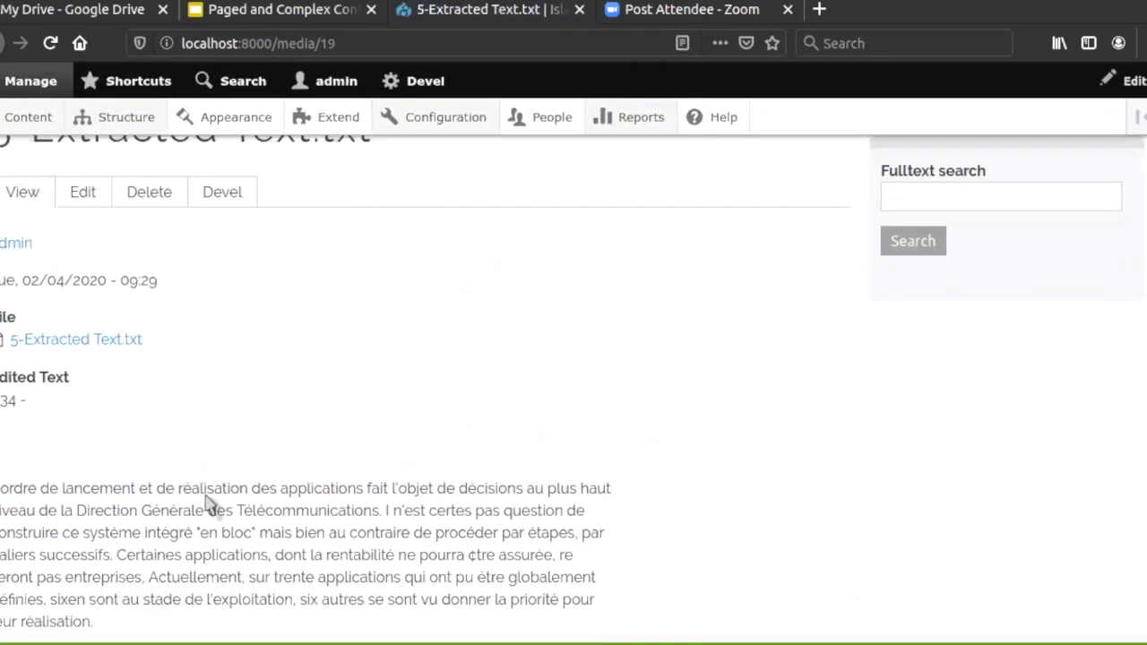
{"action": "scroll", "coordinate": [210, 503], "scroll_direction": "down", "scroll_amount": 3}
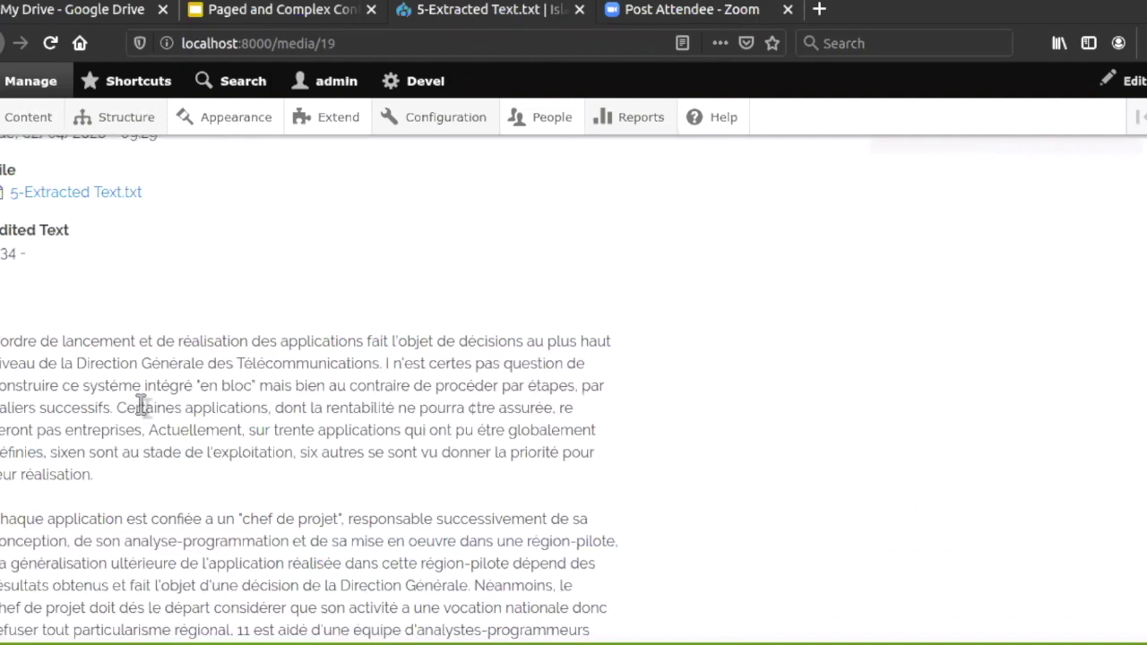
{"action": "left_click_drag", "start_coordinate": [4, 258], "coordinate": [39, 267]}
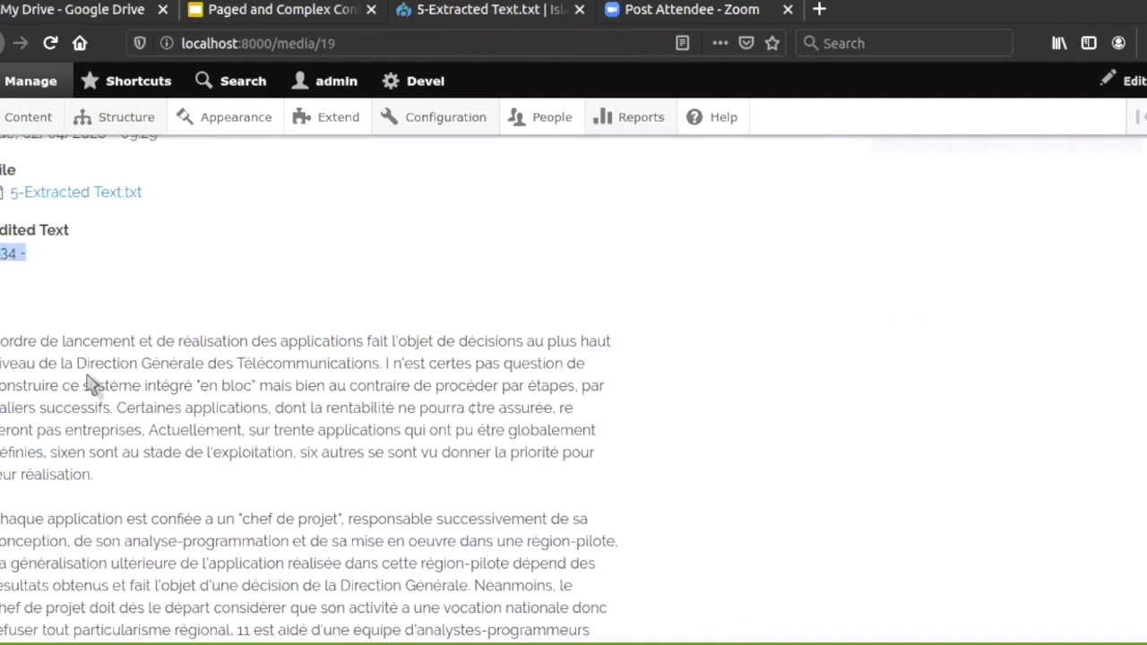
{"action": "scroll", "coordinate": [144, 402], "scroll_direction": "down", "scroll_amount": 4}
{"action": "scroll", "coordinate": [148, 408], "scroll_direction": "down", "scroll_amount": 14}
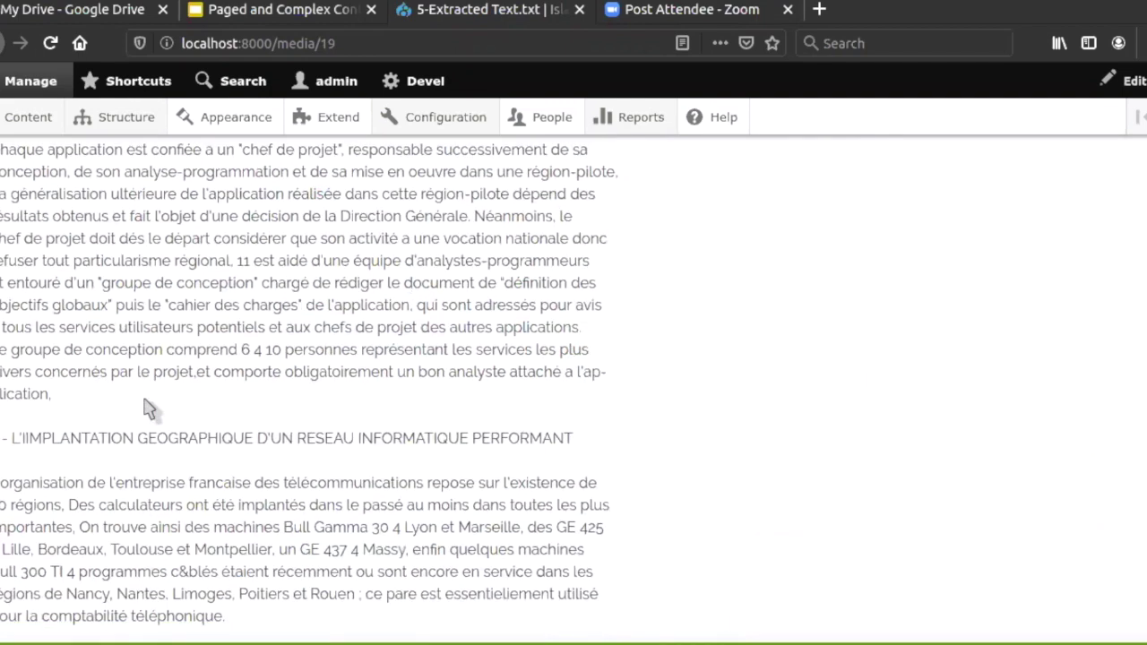
{"action": "scroll", "coordinate": [145, 399], "scroll_direction": "down", "scroll_amount": 8}
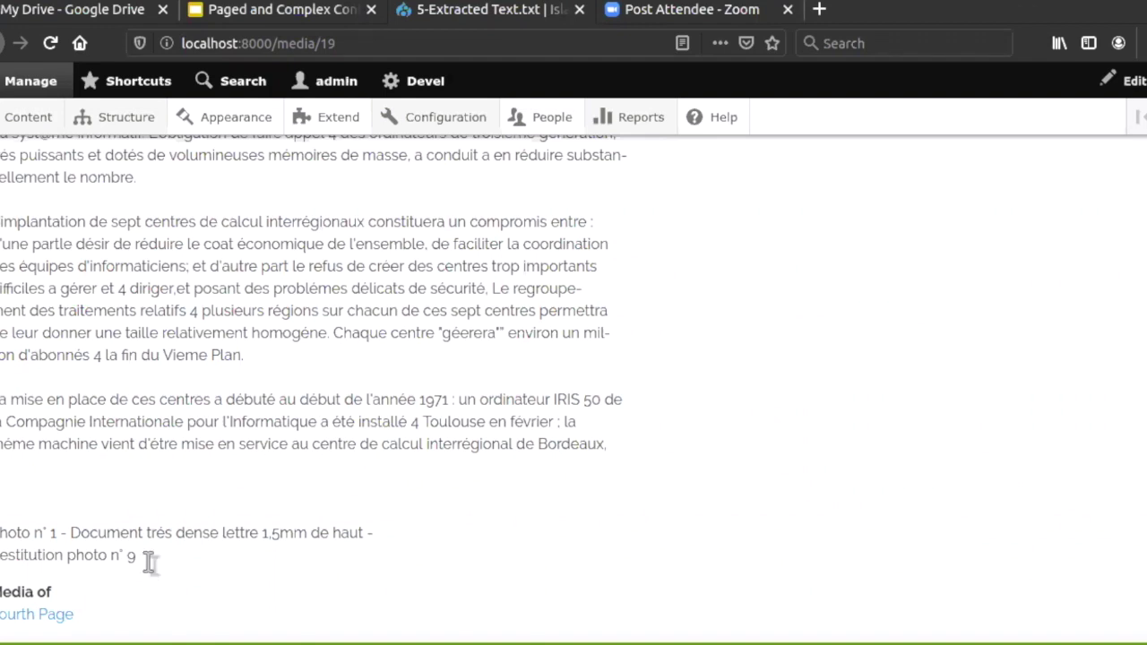
Step: Open the raw 5-Extracted Text.txt file from its media page, examine its text and accented characters, and return to the media page
{"action": "scroll", "coordinate": [236, 319], "scroll_direction": "up", "scroll_amount": 8}
{"action": "scroll", "coordinate": [236, 319], "scroll_direction": "up", "scroll_amount": 20}
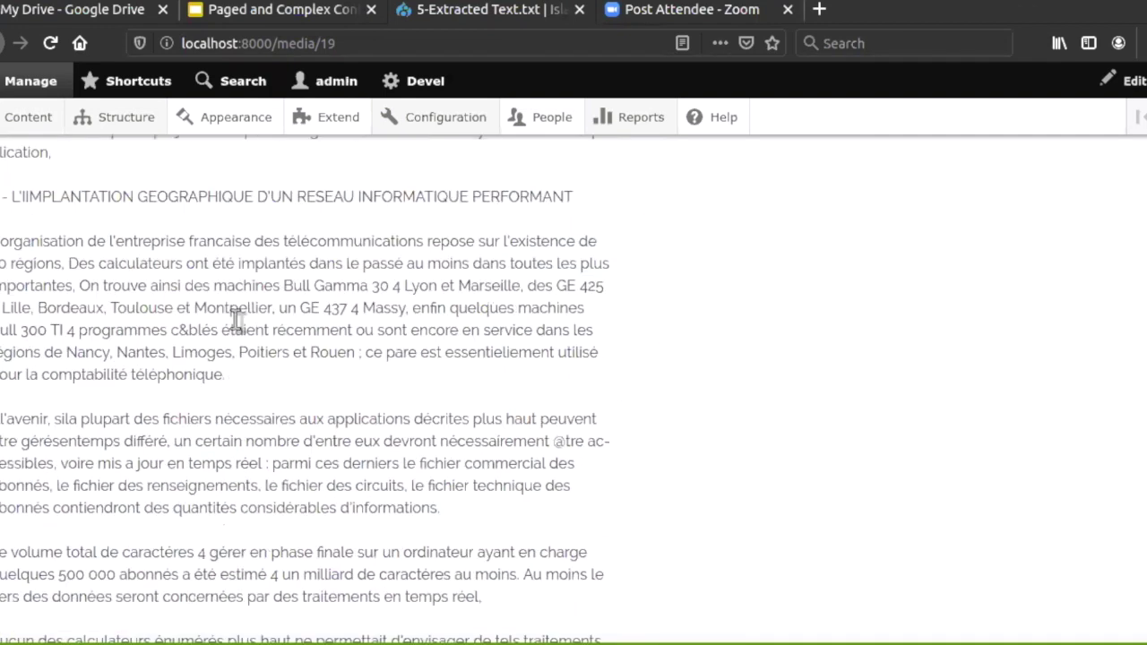
{"action": "scroll", "coordinate": [241, 330], "scroll_direction": "up", "scroll_amount": 3}
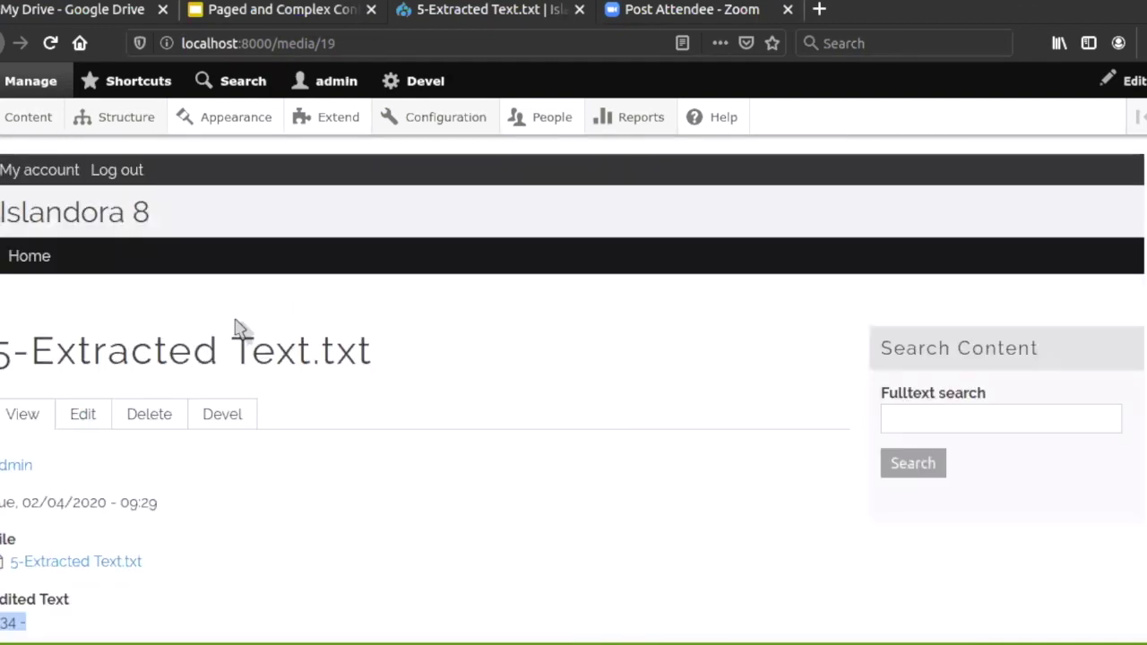
{"action": "scroll", "coordinate": [240, 330], "scroll_direction": "down", "scroll_amount": 5}
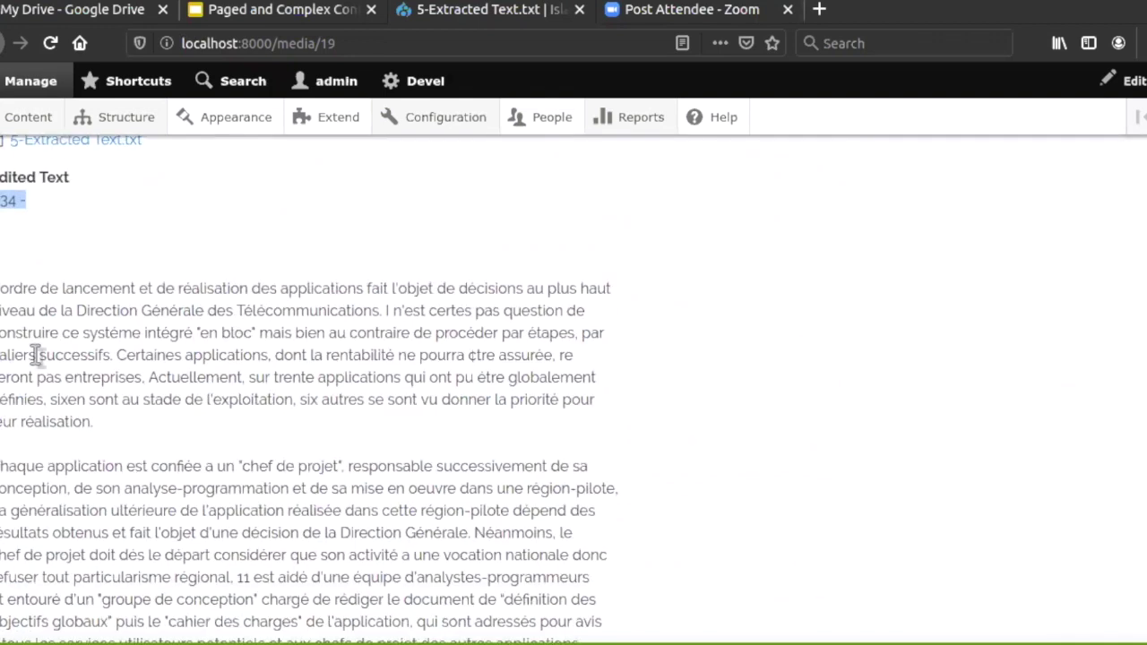
{"action": "scroll", "coordinate": [124, 347], "scroll_direction": "up", "scroll_amount": 2}
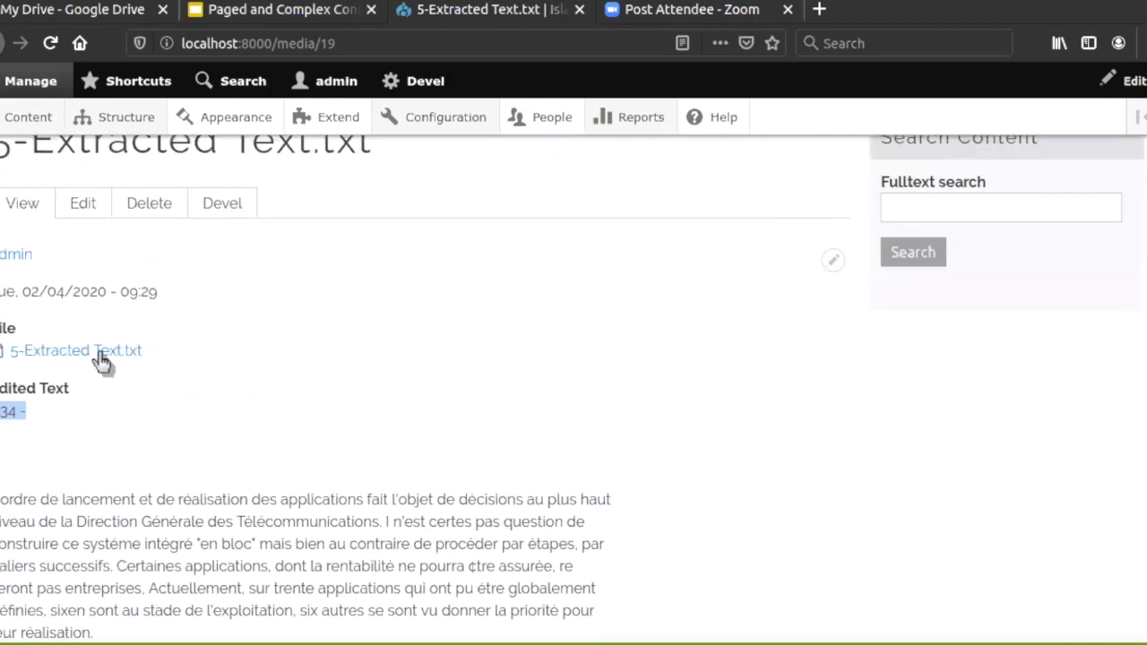
{"action": "left_click", "coordinate": [102, 354]}
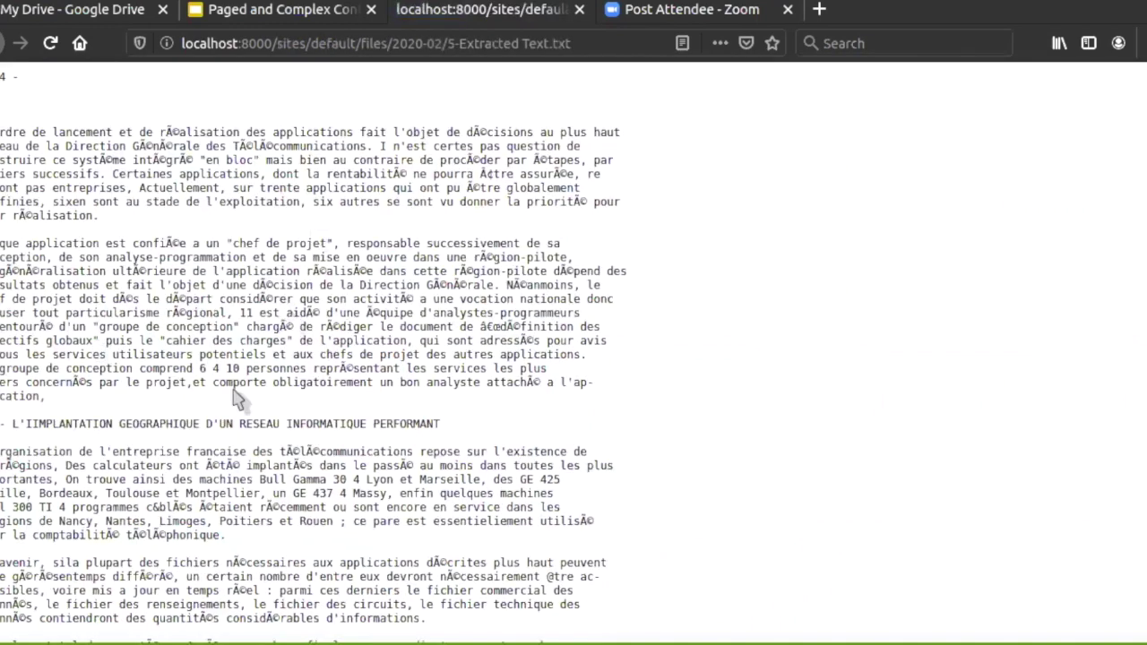
{"action": "scroll", "coordinate": [235, 392], "scroll_direction": "down", "scroll_amount": 5}
{"action": "scroll", "coordinate": [235, 391], "scroll_direction": "down", "scroll_amount": 4}
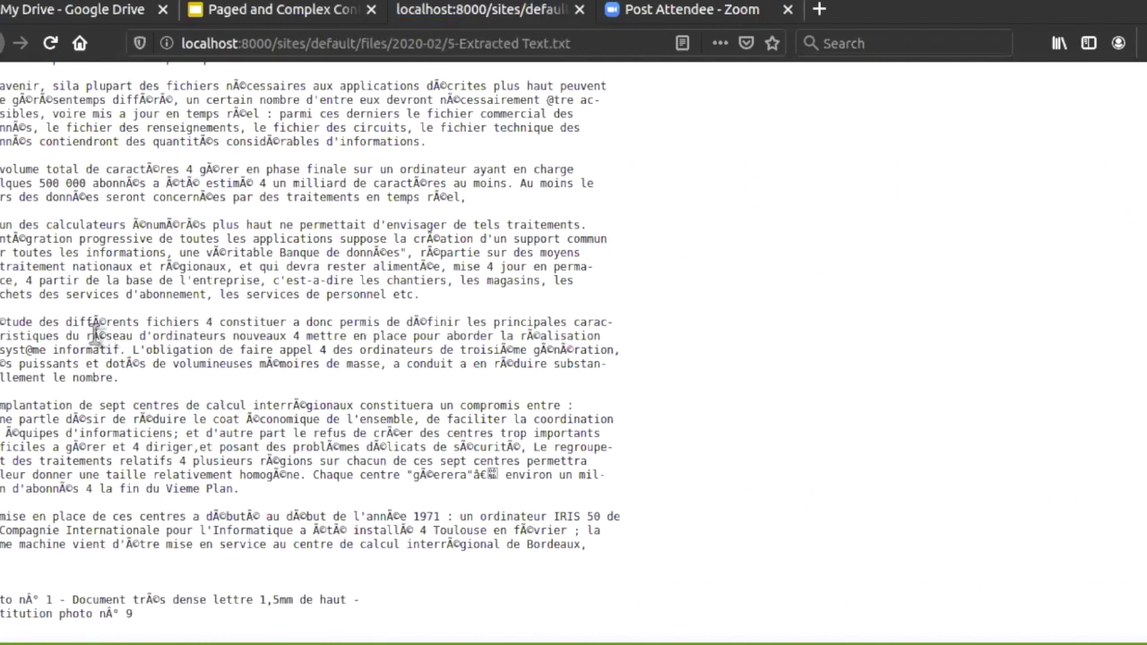
{"action": "left_click_drag", "start_coordinate": [92, 337], "coordinate": [113, 347]}
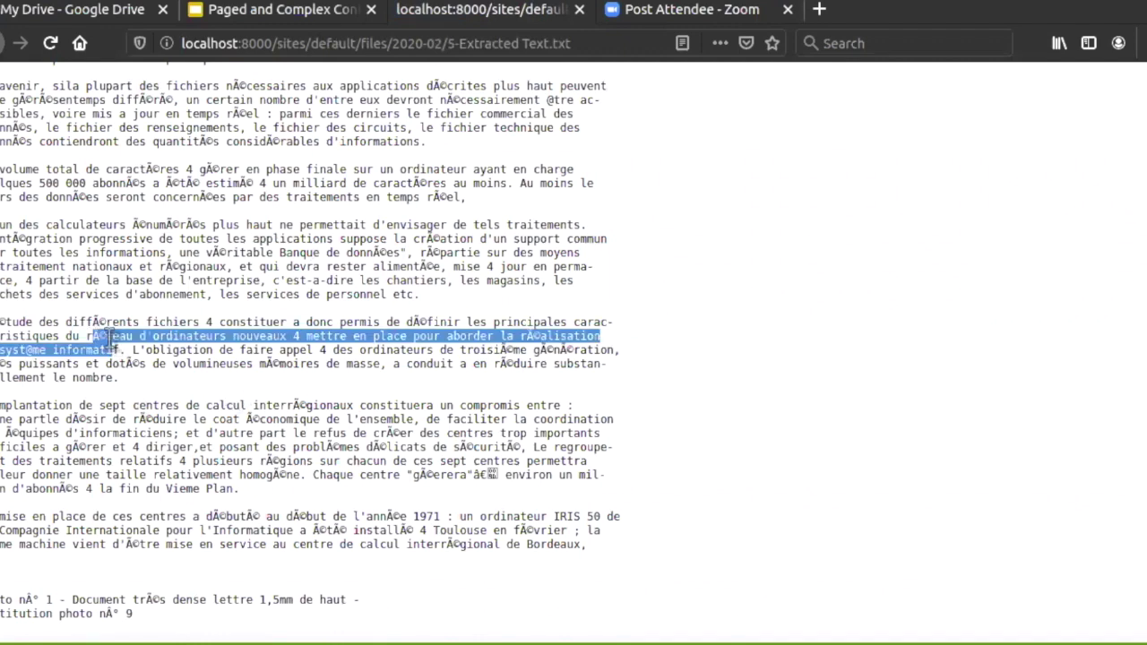
{"action": "left_click", "coordinate": [111, 335]}
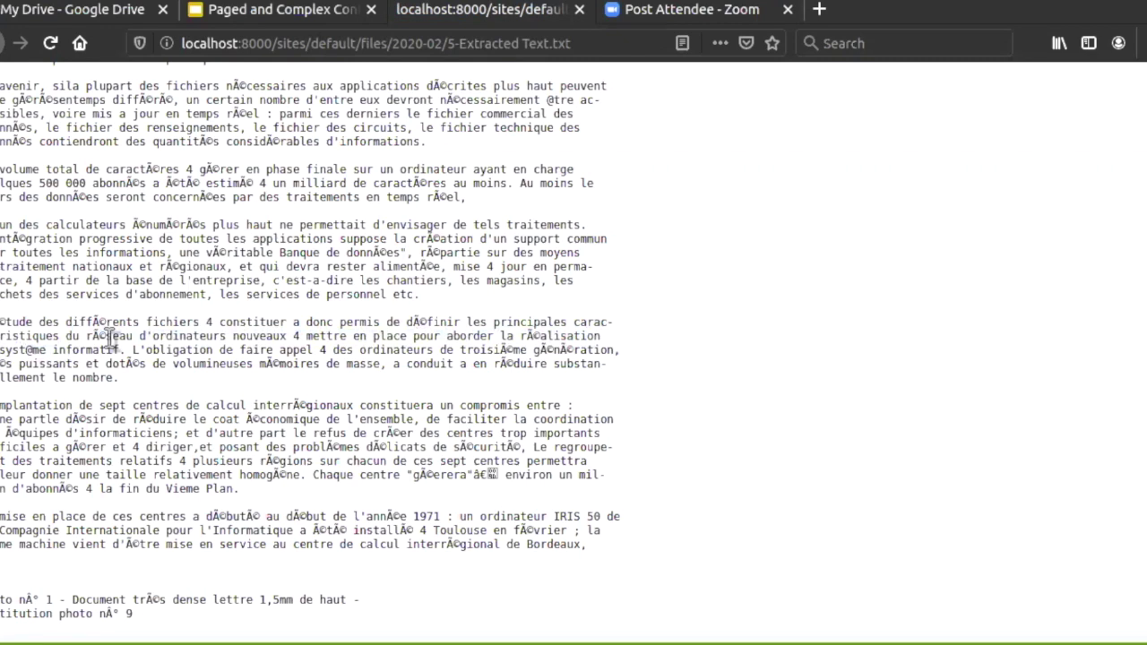
{"action": "scroll", "coordinate": [397, 192], "scroll_direction": "up", "scroll_amount": 10}
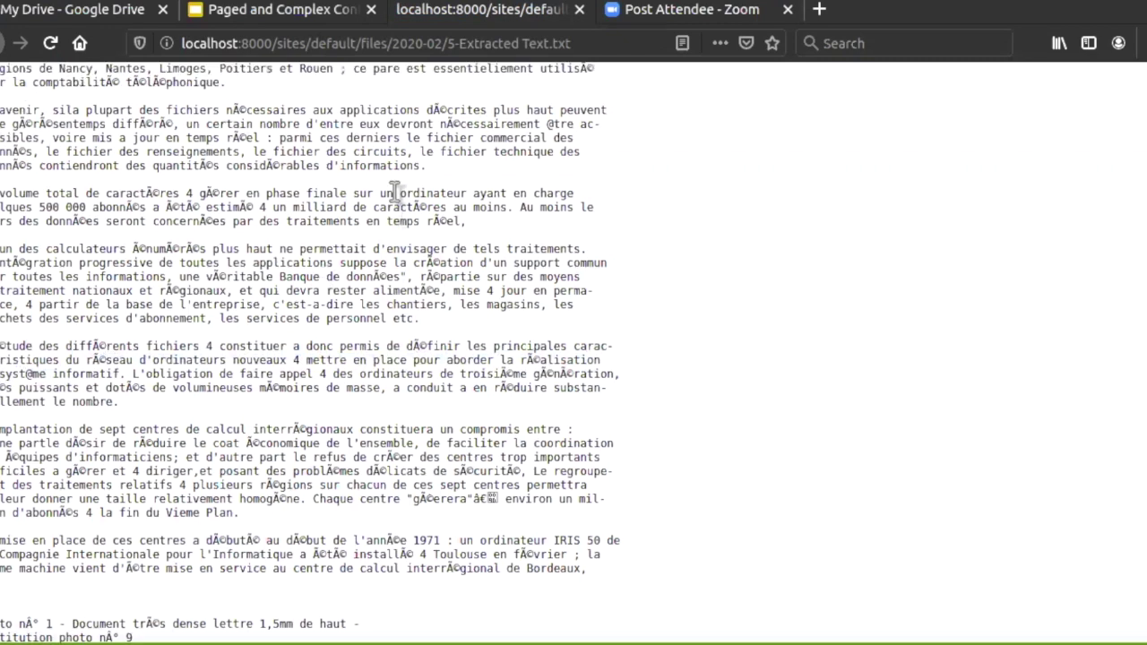
{"action": "left_click", "coordinate": [3, 43]}
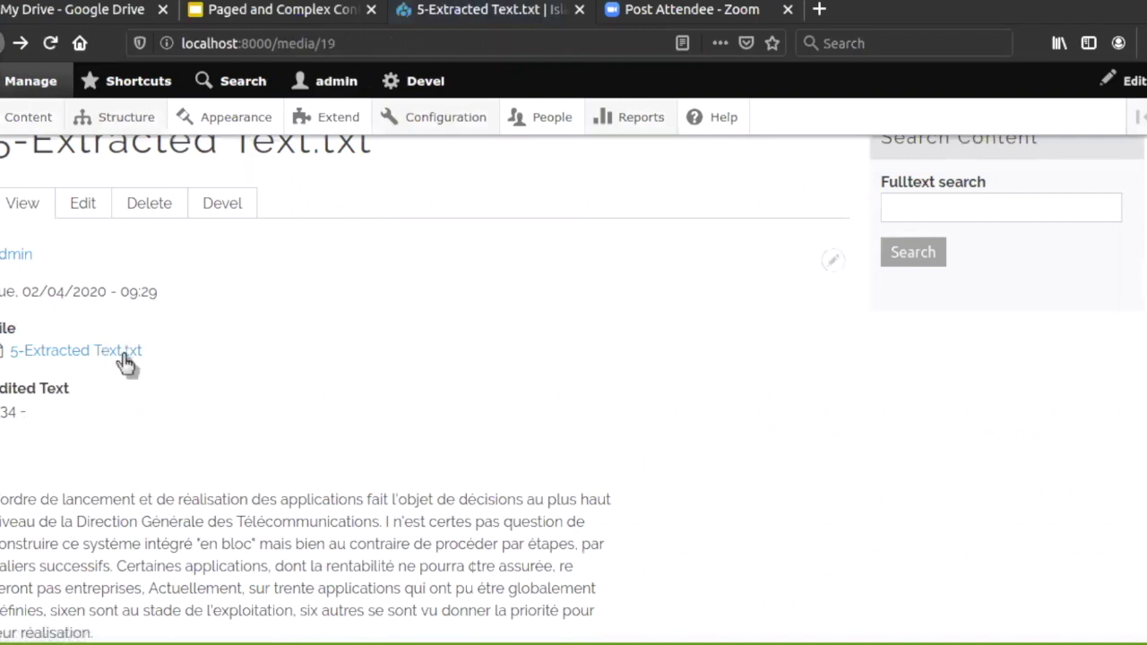
Step: Recheck the raw 5-Extracted Text.txt file and compare it with the Edited Text field on its media page
{"action": "left_click", "coordinate": [126, 358]}
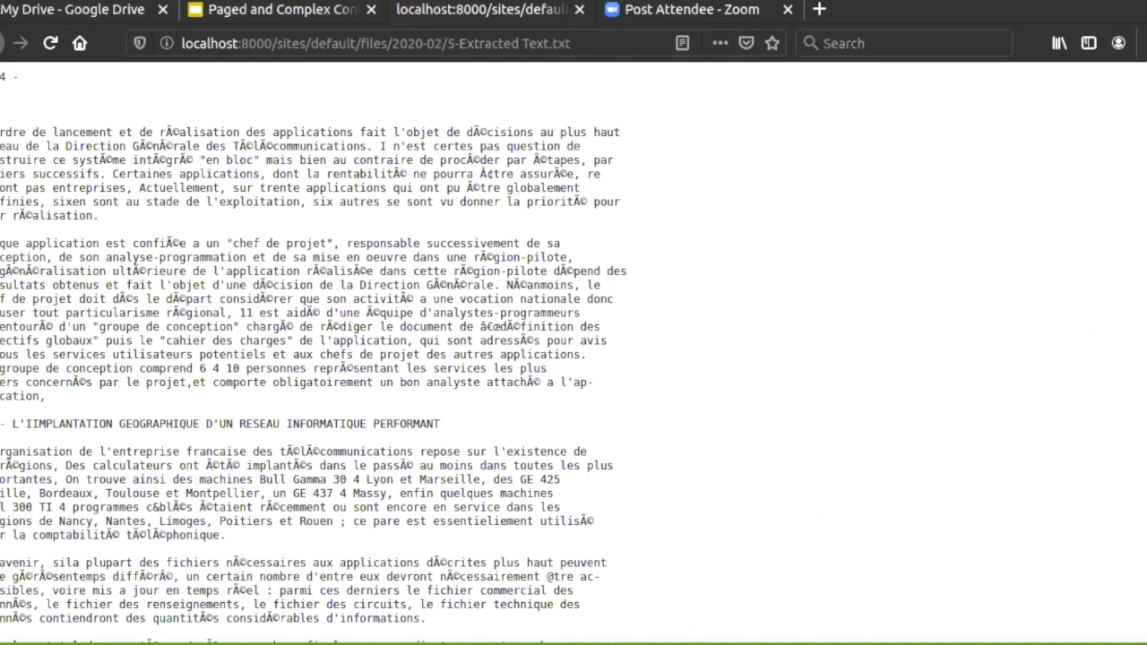
{"action": "key", "text": "alt+Left"}
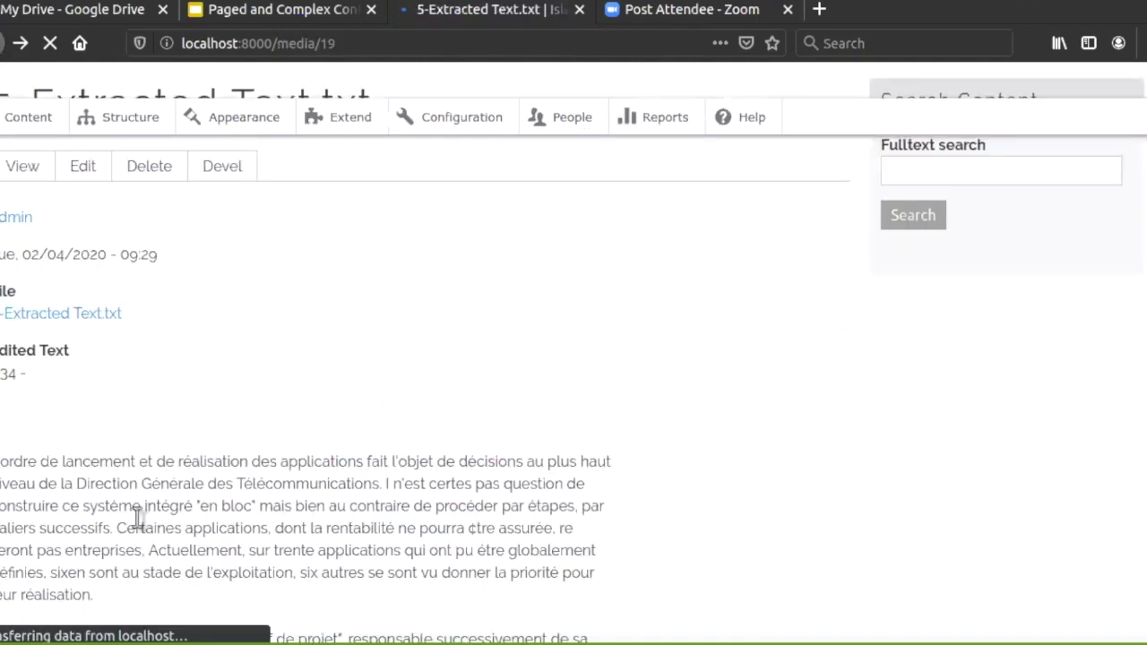
{"action": "scroll", "coordinate": [205, 497], "scroll_direction": "down", "scroll_amount": 4}
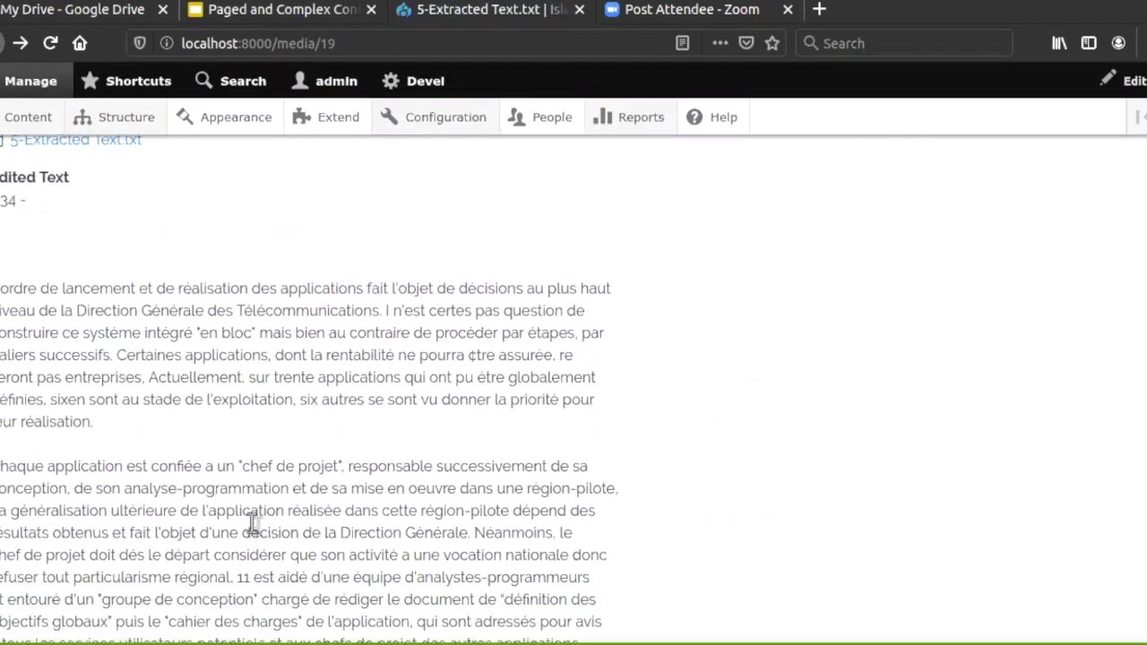
{"action": "left_click_drag", "start_coordinate": [2, 178], "coordinate": [79, 188]}
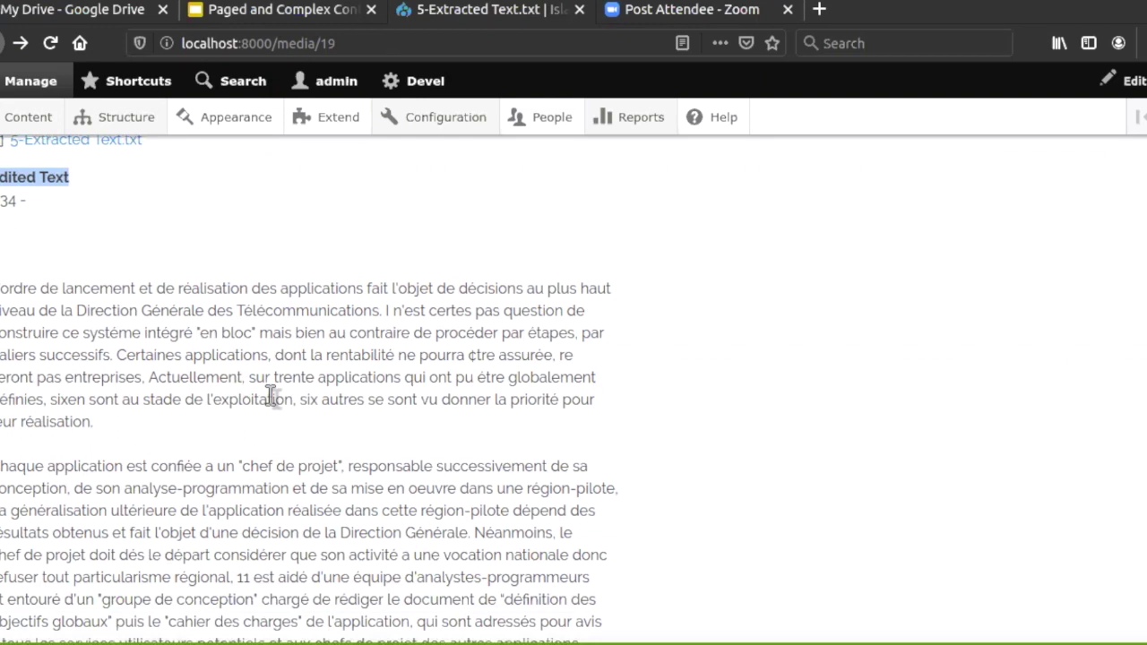
{"action": "scroll", "coordinate": [272, 395], "scroll_direction": "down", "scroll_amount": 10}
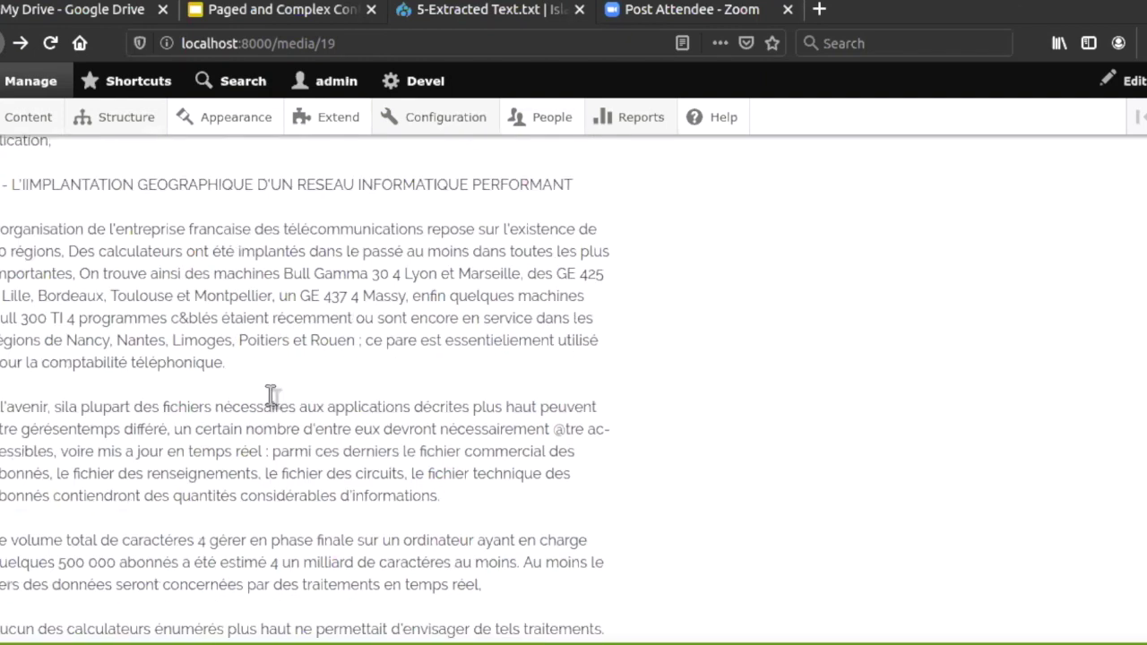
{"action": "scroll", "coordinate": [271, 395], "scroll_direction": "up", "scroll_amount": 10}
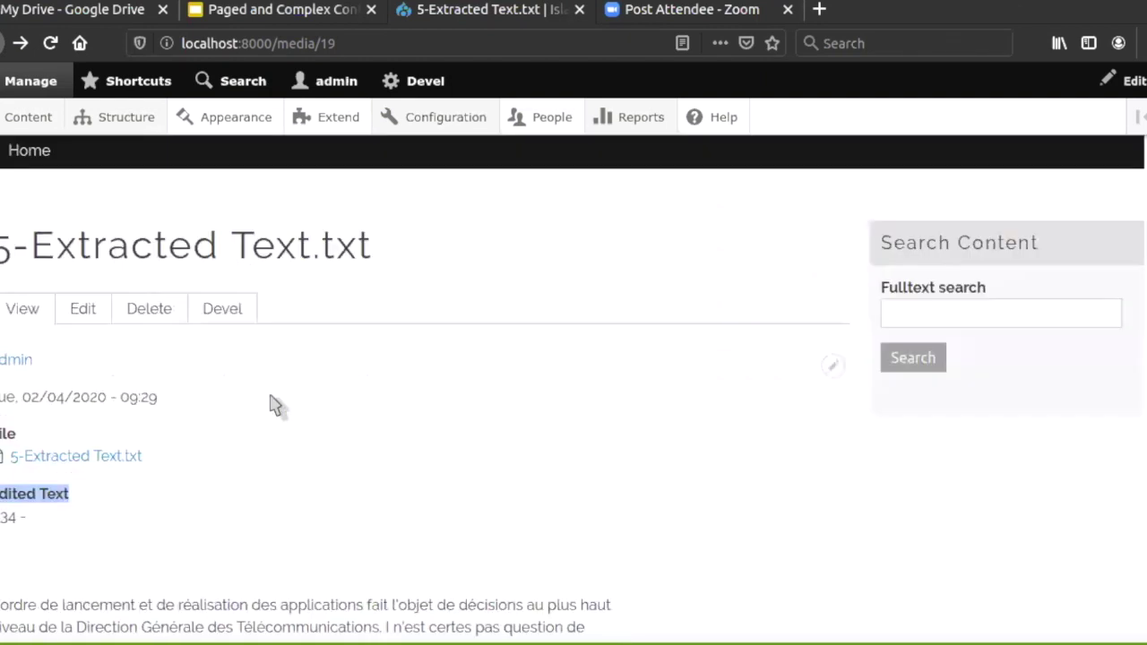
{"action": "scroll", "coordinate": [276, 405], "scroll_direction": "up", "scroll_amount": 2}
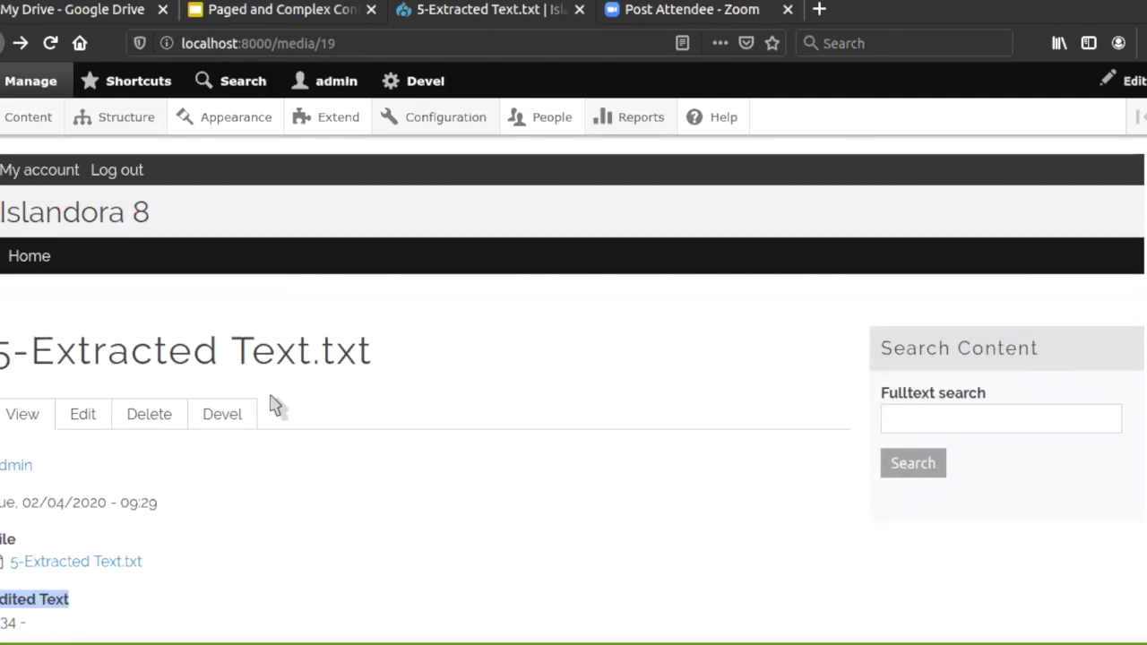
{"action": "scroll", "coordinate": [275, 406], "scroll_direction": "down", "scroll_amount": 5}
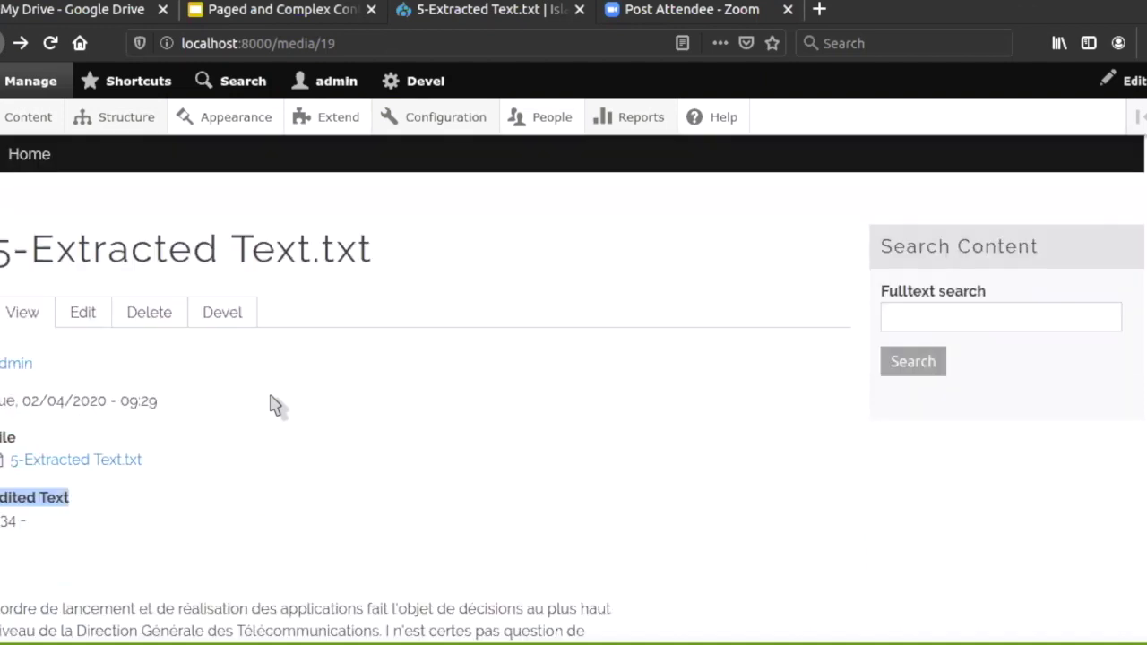
{"action": "scroll", "coordinate": [275, 405], "scroll_direction": "up", "scroll_amount": 5}
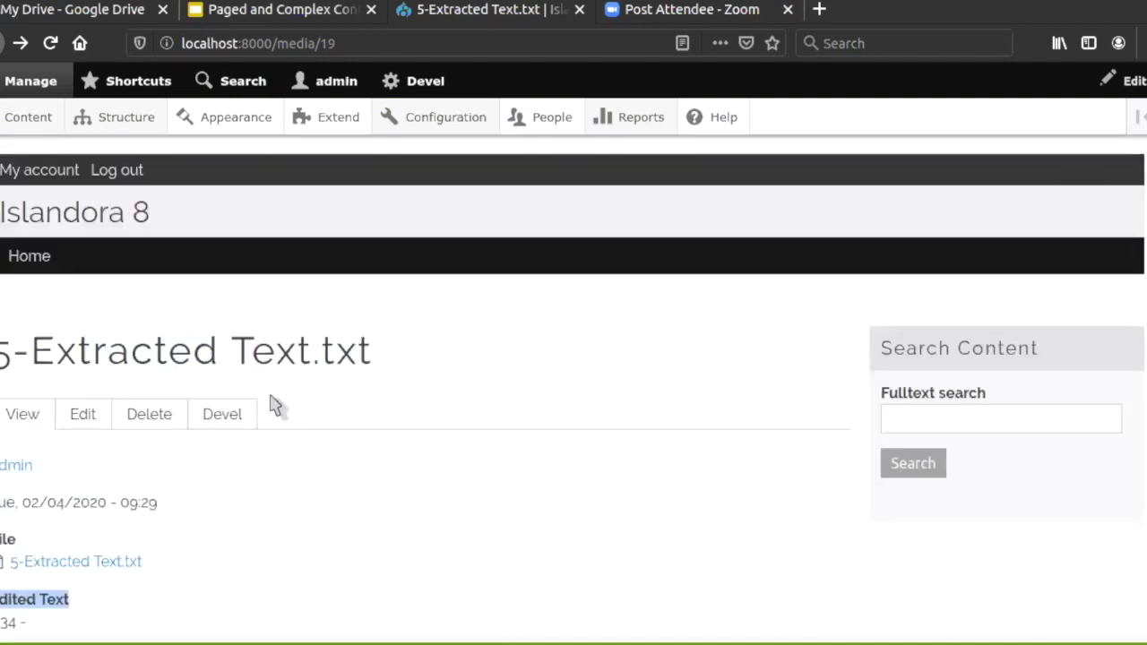
{"action": "scroll", "coordinate": [275, 405], "scroll_direction": "down", "scroll_amount": 4}
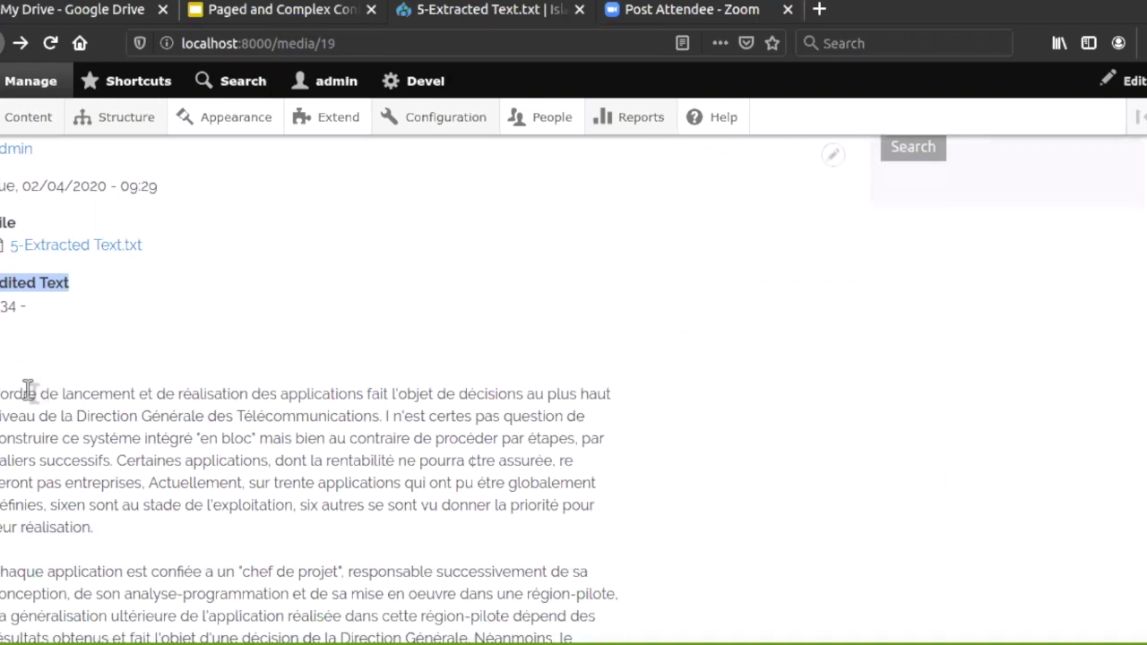
{"action": "left_click", "coordinate": [29, 391]}
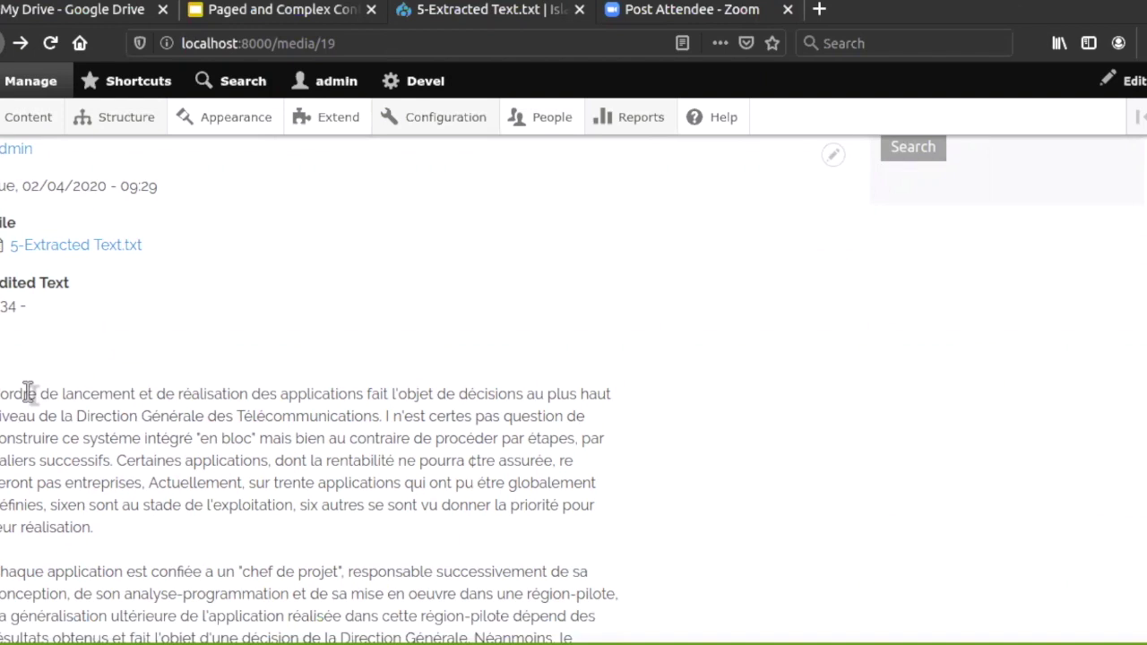
{"action": "scroll", "coordinate": [425, 402], "scroll_direction": "up", "scroll_amount": 4}
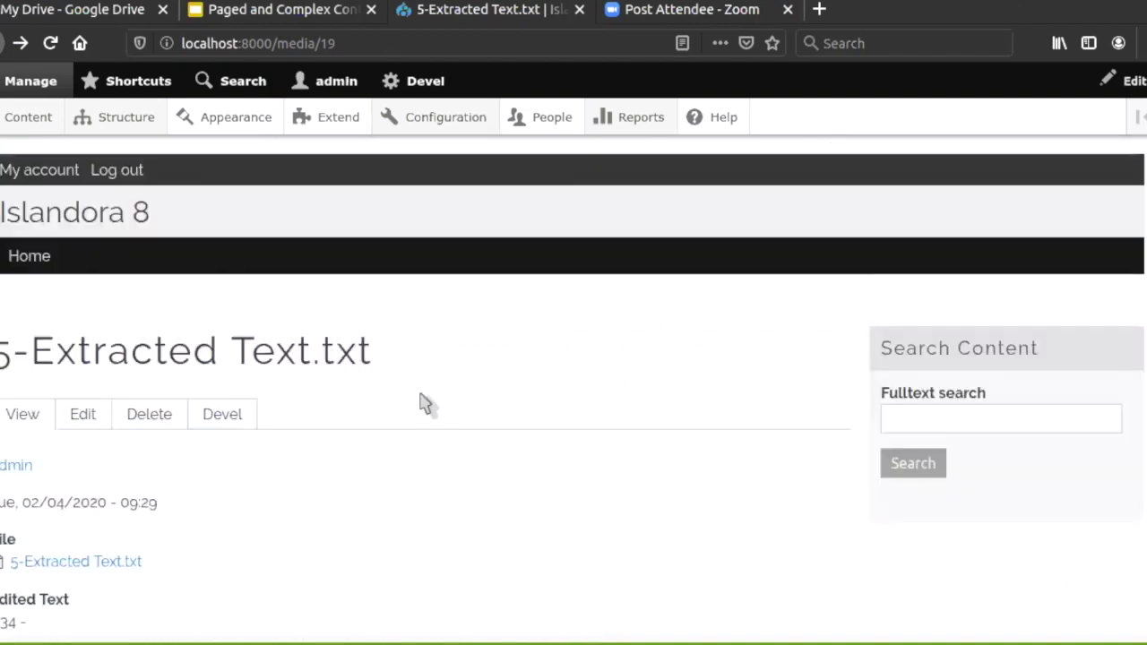
Step: Go back to Fourth Page's media list and return to the 5-Extracted Text.txt media page
{"action": "left_click", "coordinate": [4, 43]}
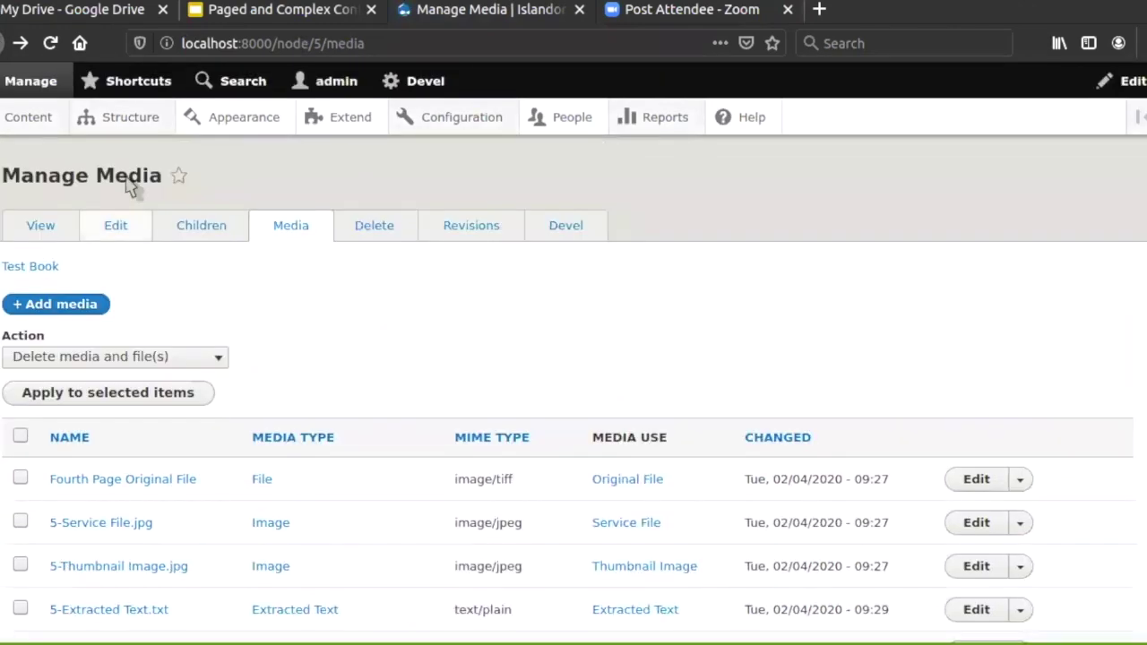
{"action": "left_click", "coordinate": [20, 43]}
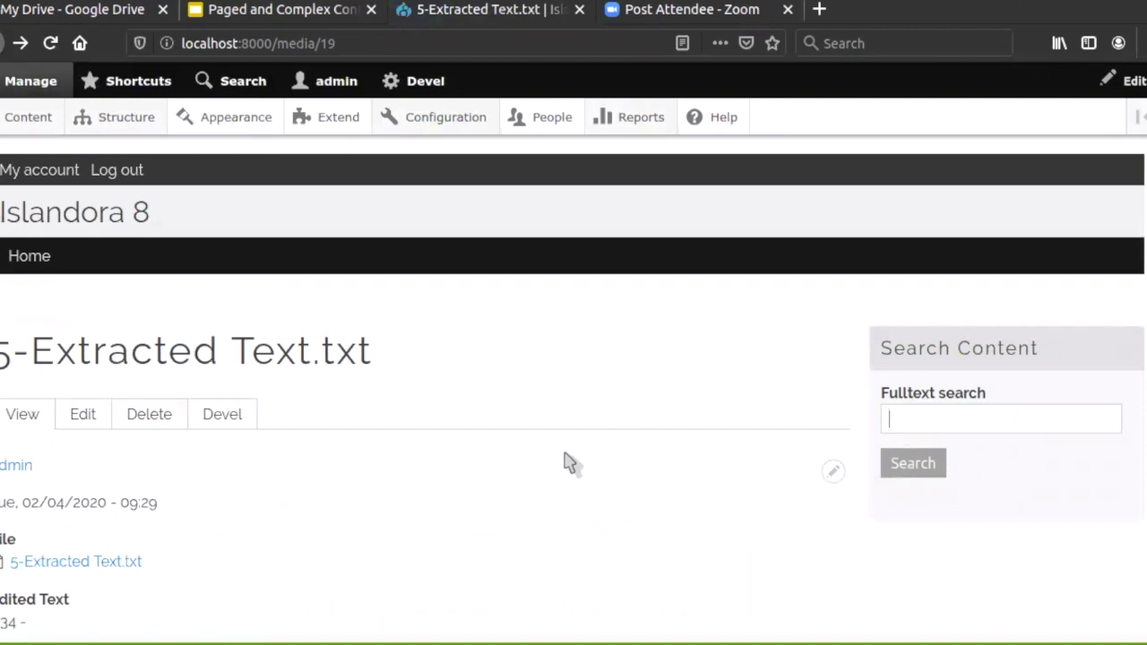
{"action": "scroll", "coordinate": [564, 461], "scroll_direction": "down", "scroll_amount": 5}
{"action": "scroll", "coordinate": [515, 489], "scroll_direction": "up", "scroll_amount": 3}
{"action": "scroll", "coordinate": [516, 489], "scroll_direction": "up", "scroll_amount": 2}
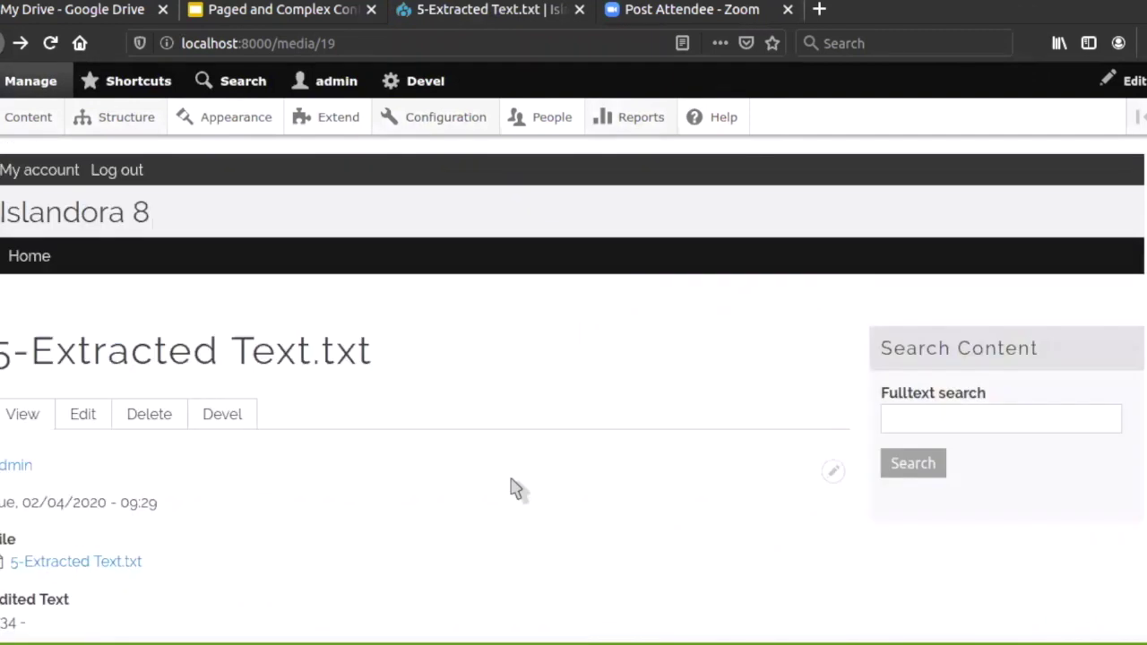
Step: Run a fulltext content search for "fourth"
{"action": "type", "text": "f"}
{"action": "key", "text": "BackSpace"}
{"action": "type", "text": "fourth"}
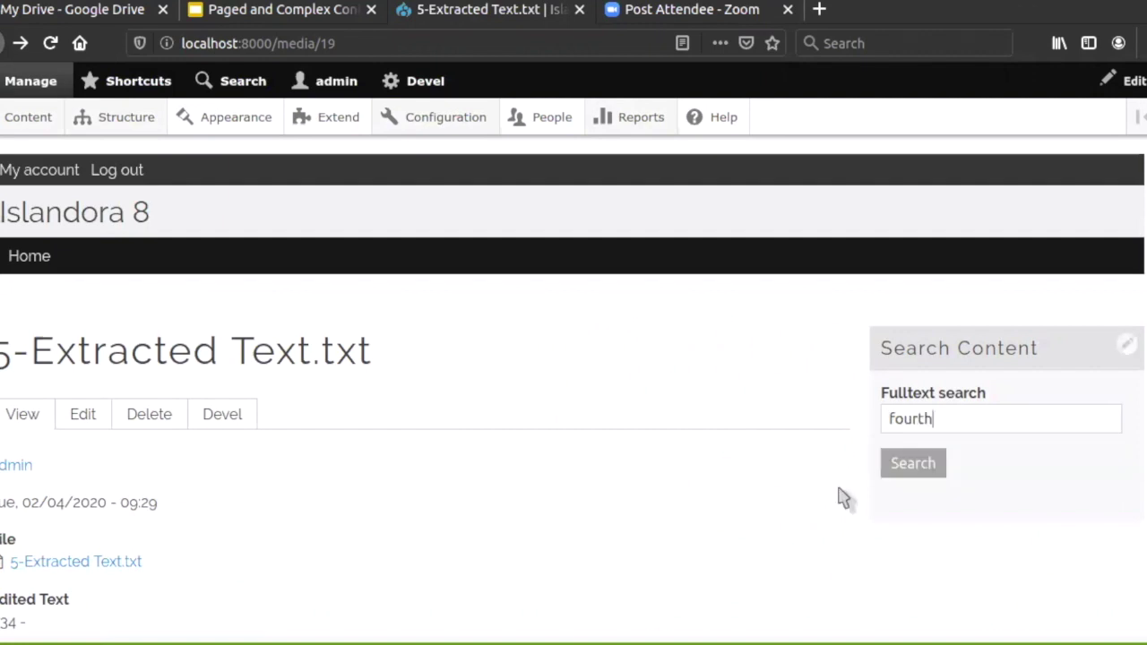
{"action": "left_click", "coordinate": [916, 472]}
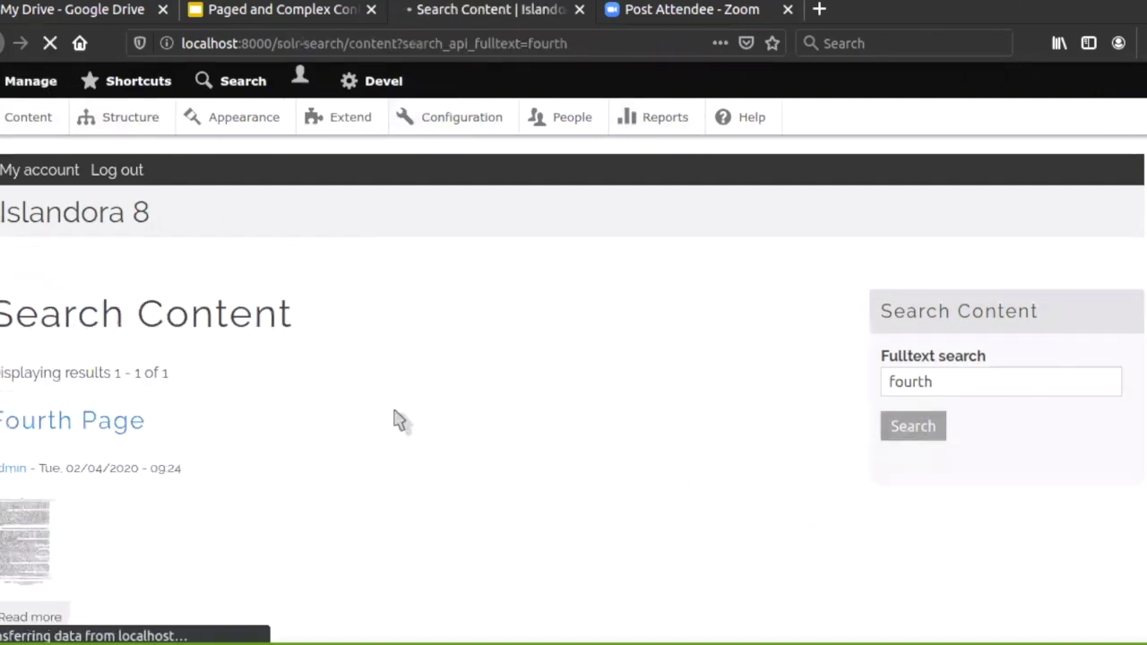
Step: Copy the word "ordre" from the edited text of 5-Extracted Text.txt and run a fulltext content search for it
{"action": "left_click", "coordinate": [25, 578]}
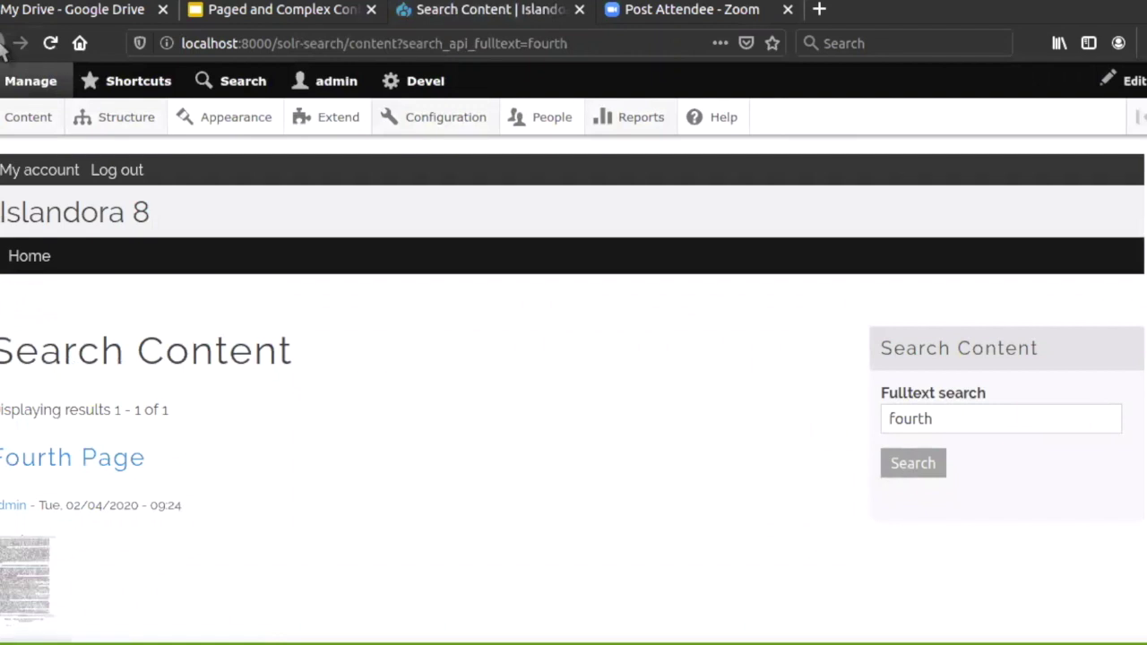
{"action": "scroll", "coordinate": [269, 502], "scroll_direction": "down", "scroll_amount": 3}
{"action": "scroll", "coordinate": [269, 497], "scroll_direction": "down", "scroll_amount": 3}
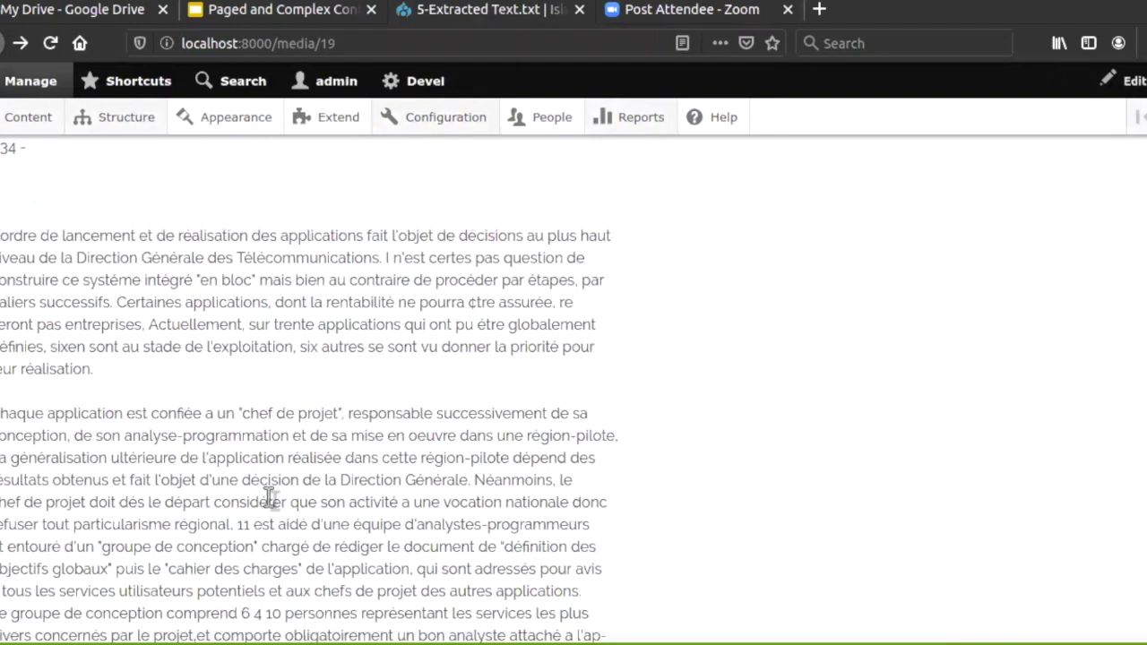
{"action": "double_click", "coordinate": [4, 236]}
{"action": "key", "text": "ctrl+c"}
{"action": "scroll", "coordinate": [648, 320], "scroll_direction": "up", "scroll_amount": 8}
{"action": "left_click_drag", "start_coordinate": [971, 421], "coordinate": [807, 386]}
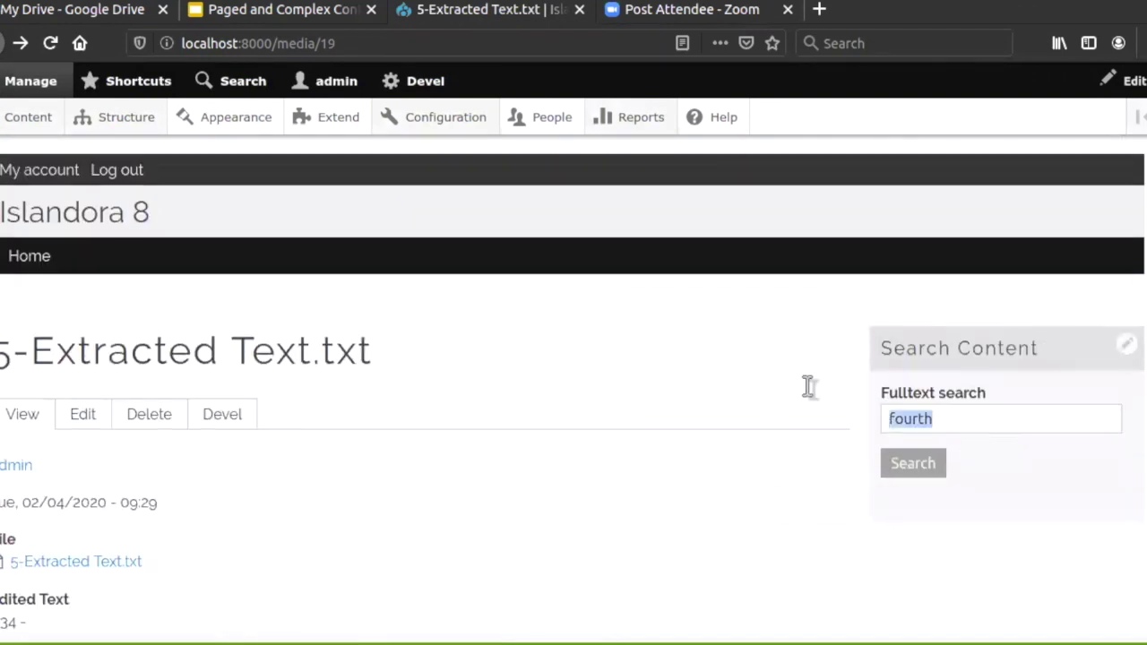
{"action": "key", "text": "ctrl+v"}
{"action": "left_click", "coordinate": [896, 464]}
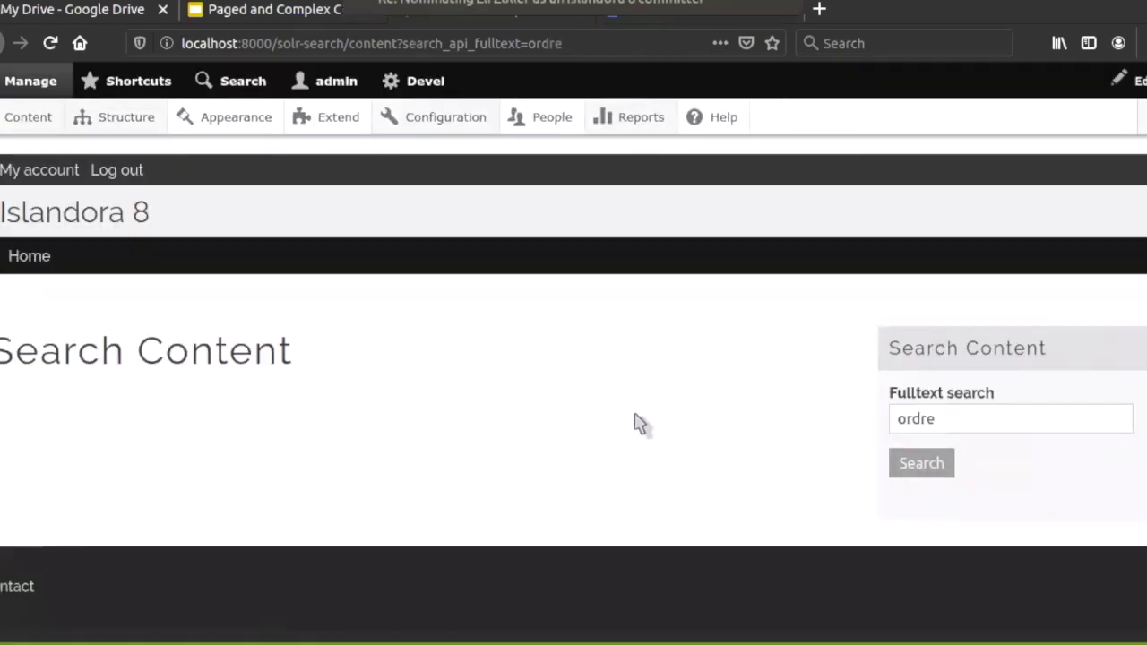
Step: Open the Default Solr content index from the Search API configuration
{"action": "mouse_move", "coordinate": [462, 129]}
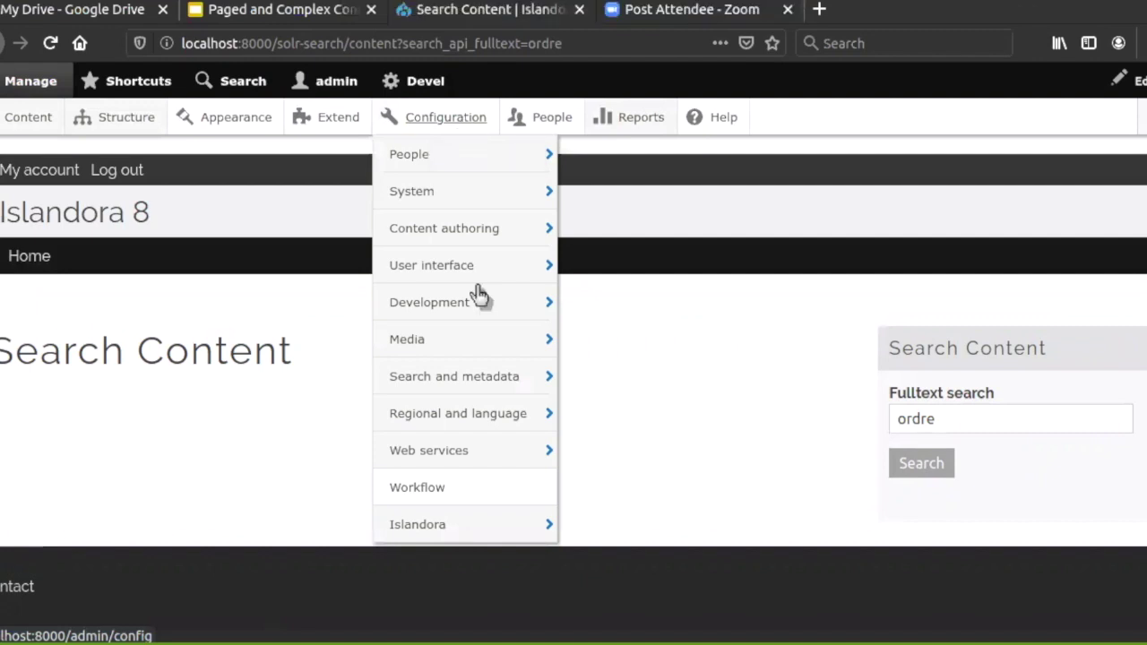
{"action": "mouse_move", "coordinate": [490, 387]}
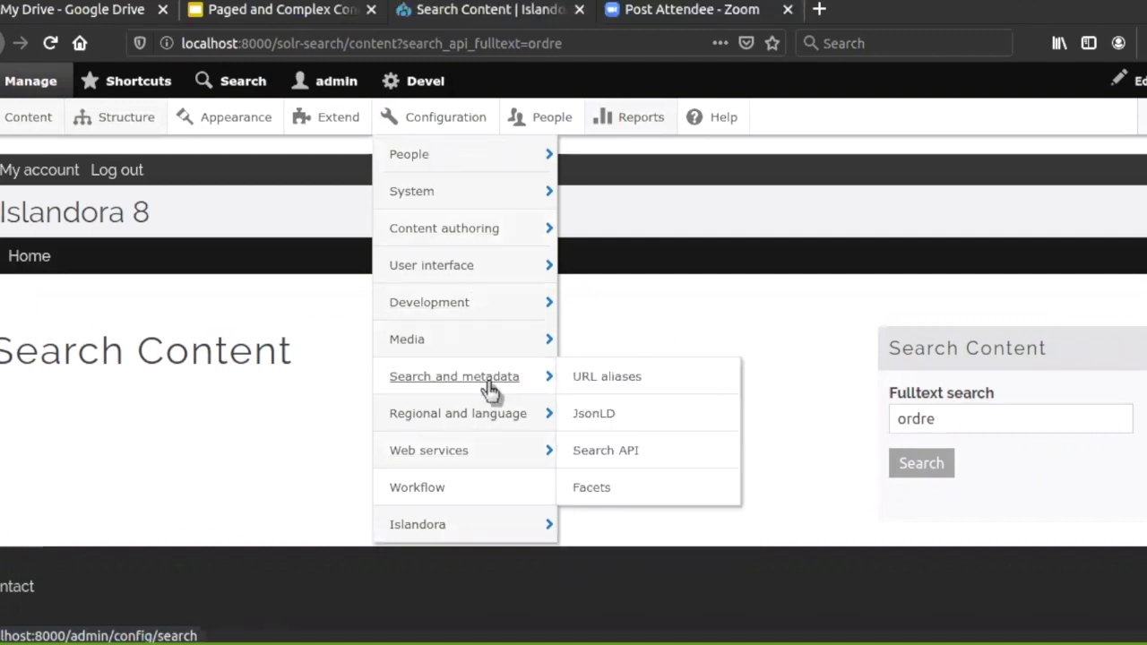
{"action": "left_click", "coordinate": [681, 459]}
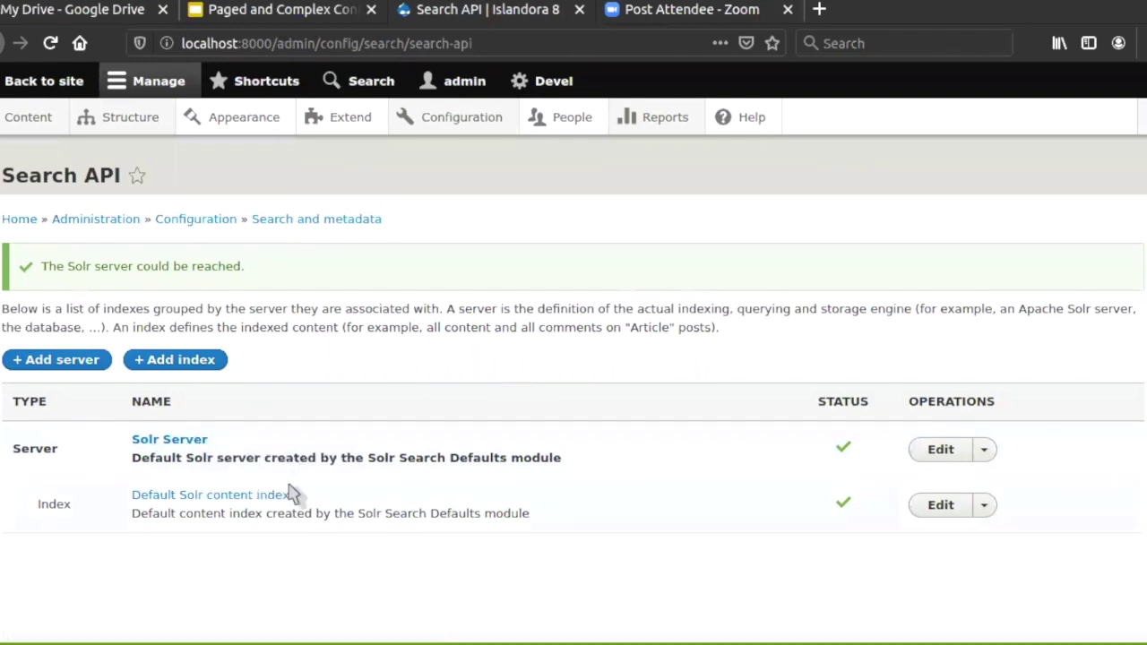
{"action": "left_click", "coordinate": [237, 499]}
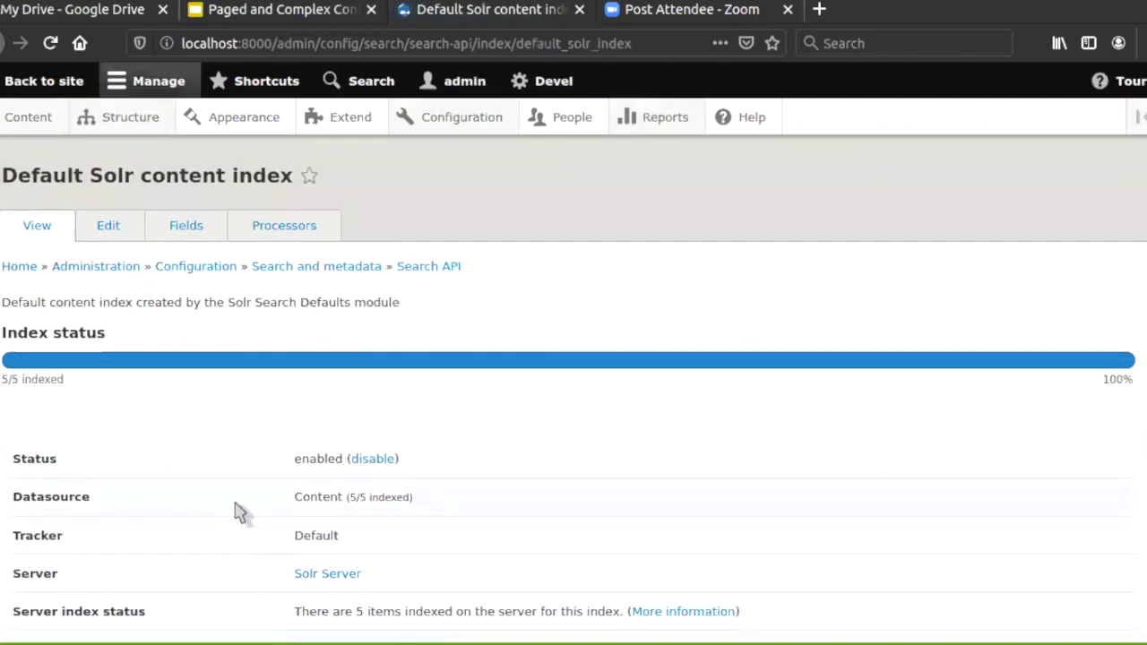
Step: Enable the Reverse entity references processor for the Default Solr content index and save the processor settings
{"action": "scroll", "coordinate": [266, 520], "scroll_direction": "down", "scroll_amount": 3}
{"action": "scroll", "coordinate": [266, 520], "scroll_direction": "down", "scroll_amount": 1}
{"action": "scroll", "coordinate": [266, 520], "scroll_direction": "up", "scroll_amount": 5}
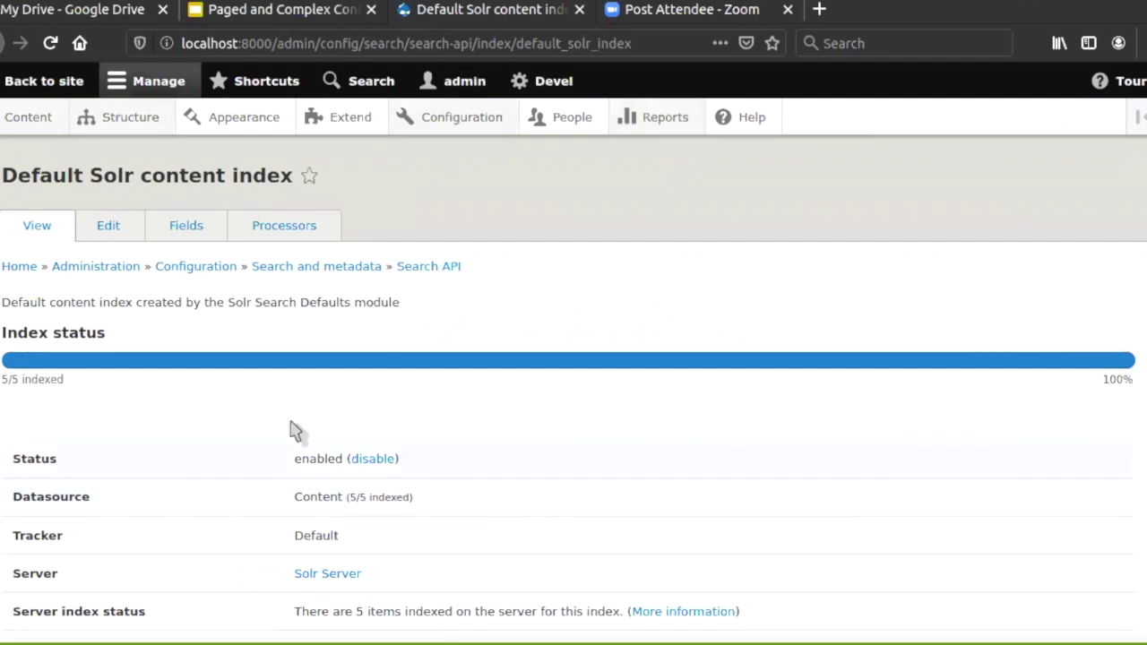
{"action": "left_click", "coordinate": [307, 238]}
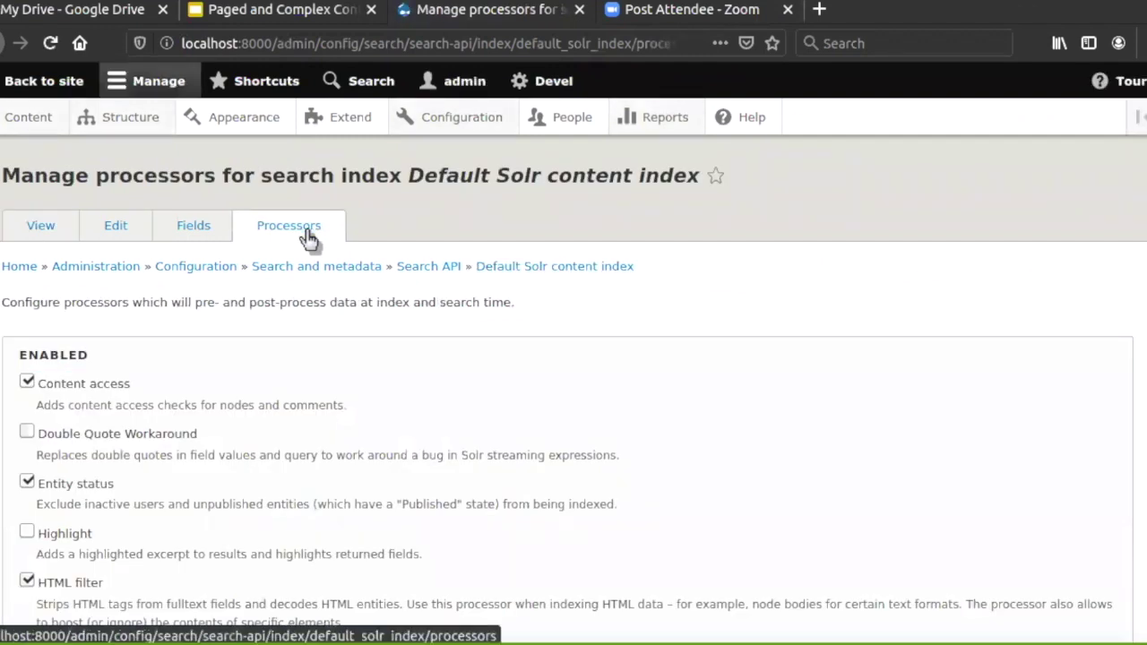
{"action": "scroll", "coordinate": [308, 238], "scroll_direction": "down", "scroll_amount": 5}
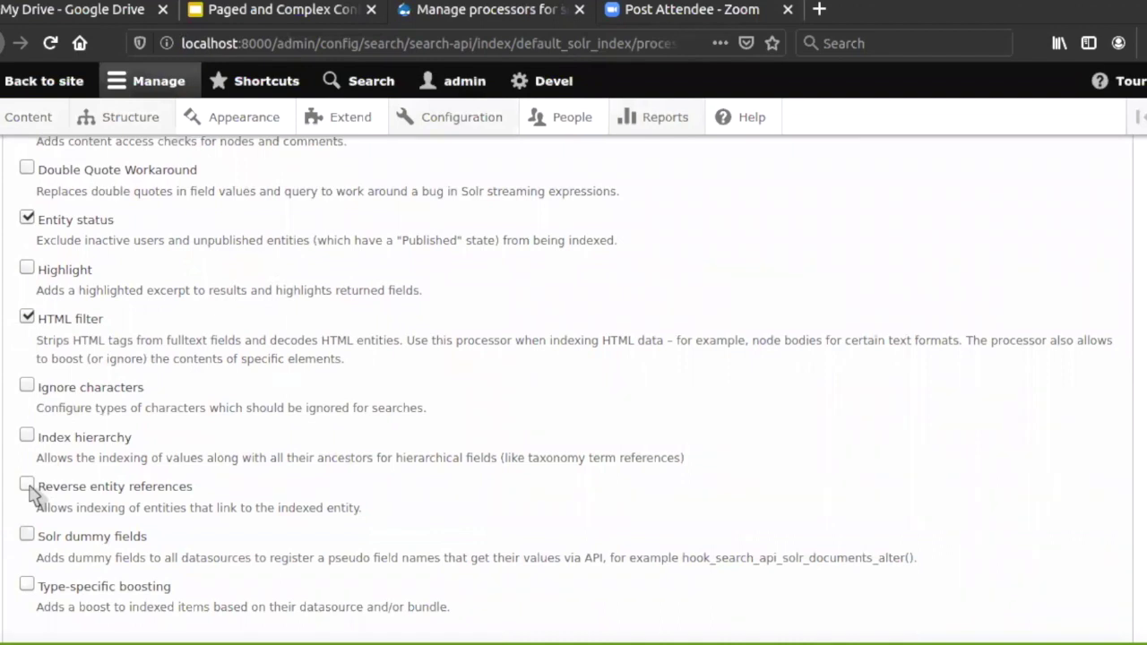
{"action": "left_click", "coordinate": [28, 486]}
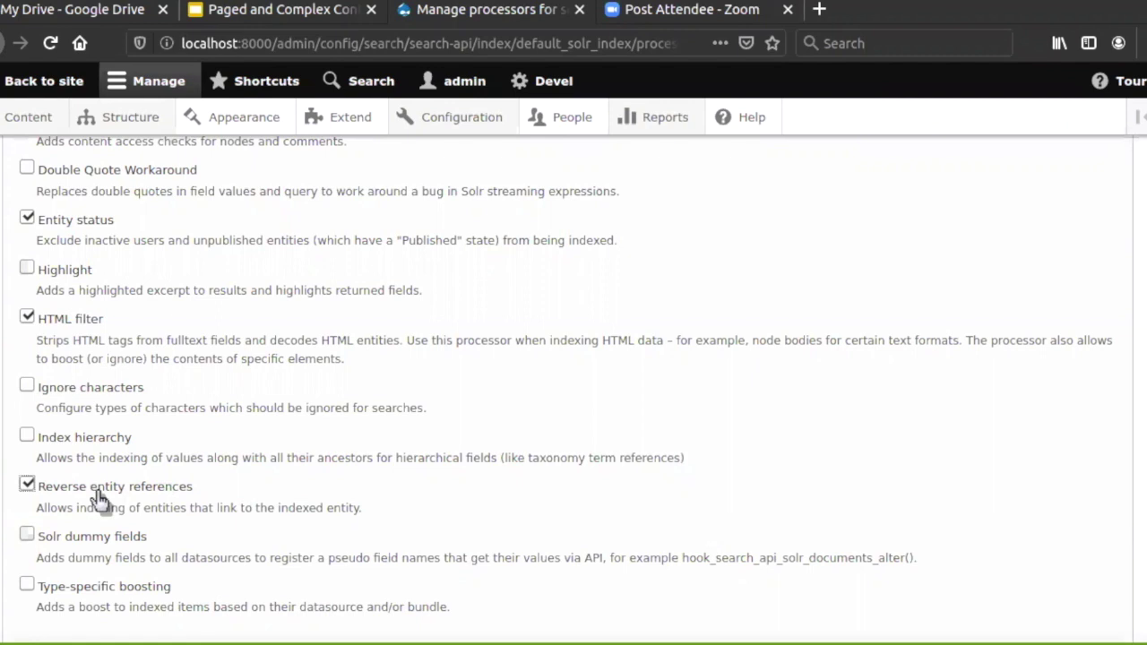
{"action": "scroll", "coordinate": [98, 498], "scroll_direction": "down", "scroll_amount": 10}
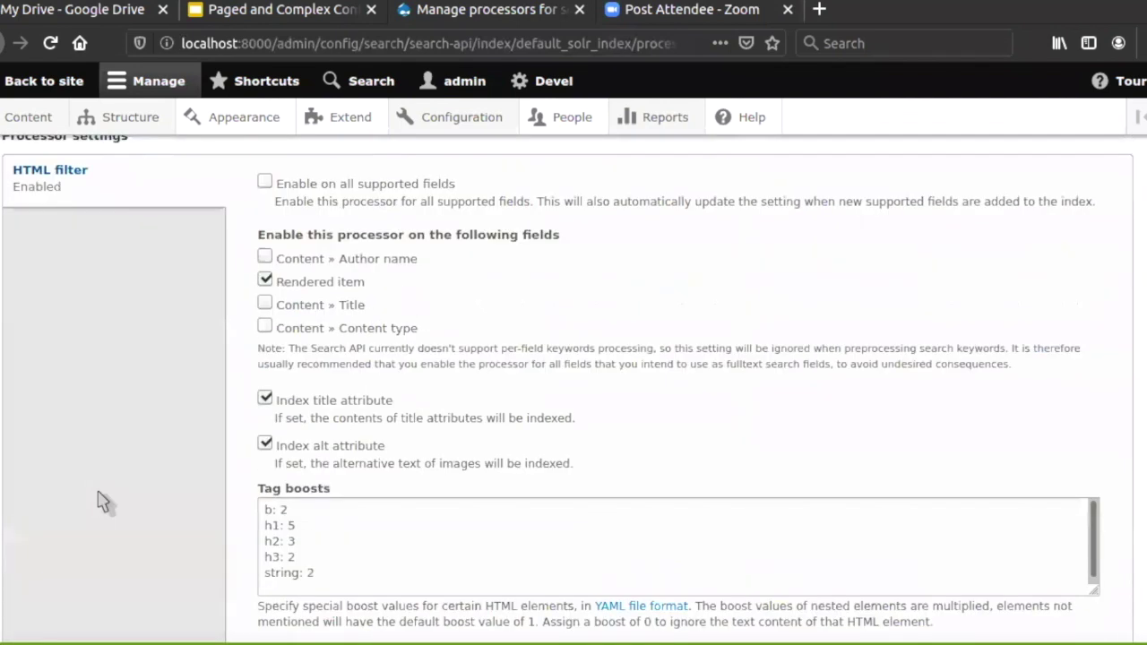
{"action": "left_click", "coordinate": [45, 553]}
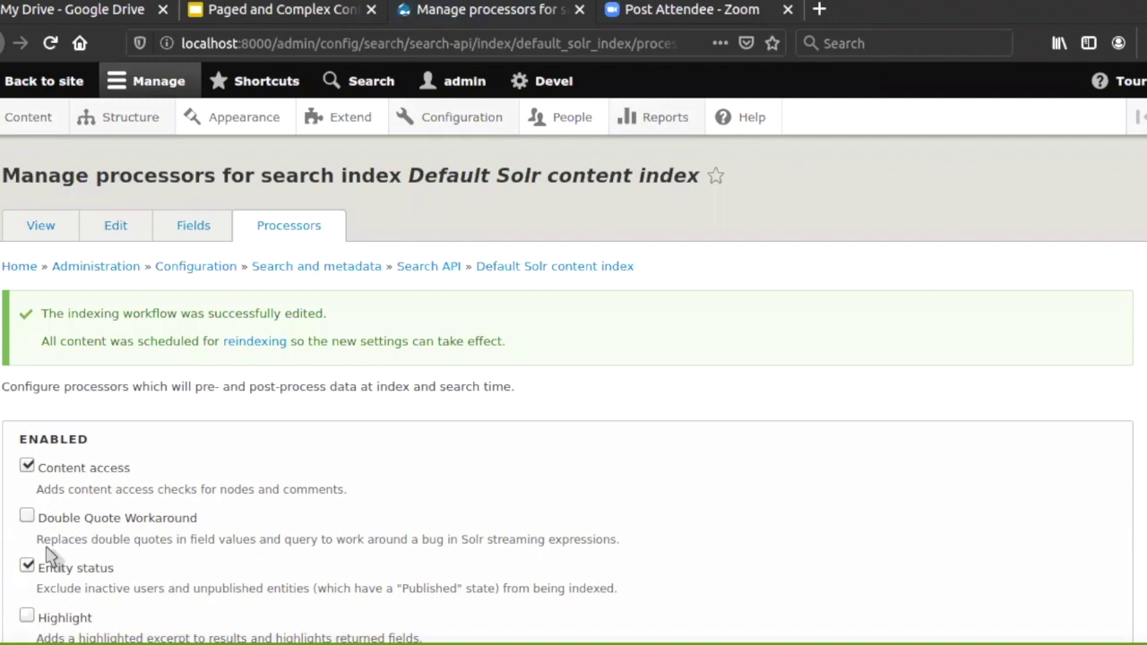
Step: Open the choices for adding index fields and expand the reverse reference for Media using Media of
{"action": "left_click", "coordinate": [203, 227]}
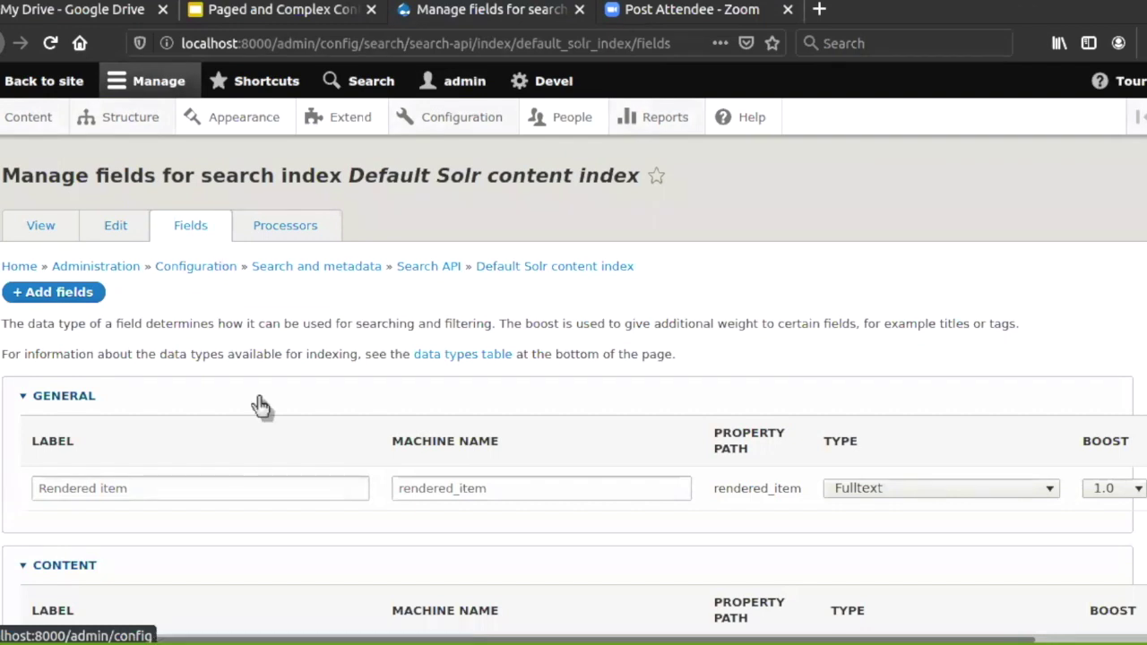
{"action": "scroll", "coordinate": [260, 405], "scroll_direction": "down", "scroll_amount": 5}
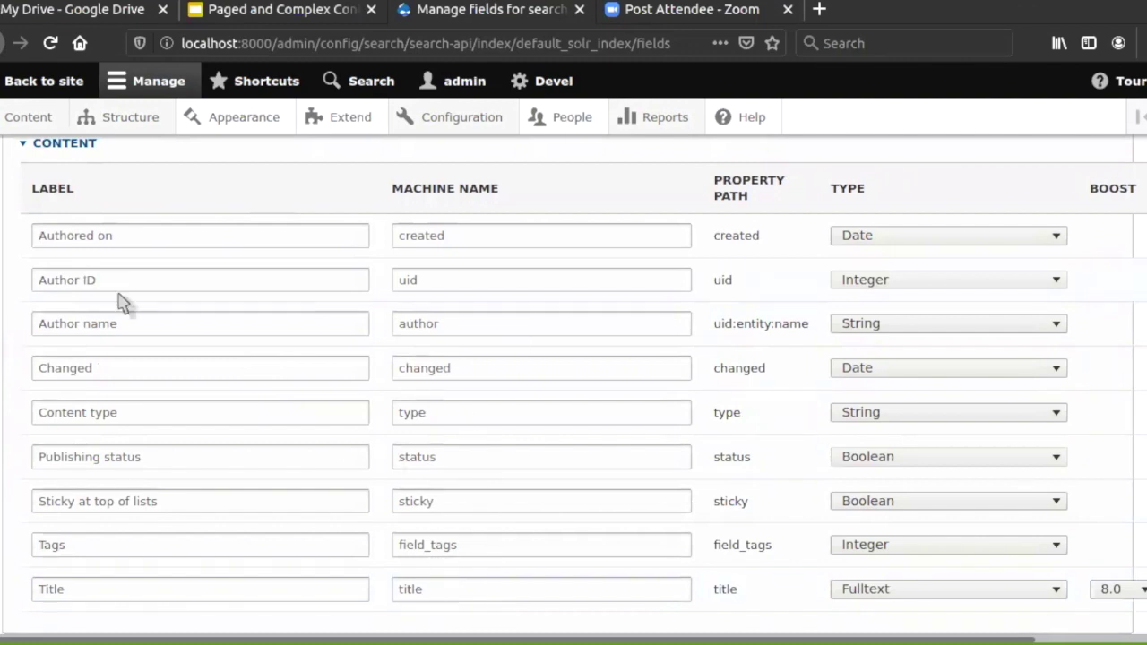
{"action": "scroll", "coordinate": [120, 299], "scroll_direction": "up", "scroll_amount": 3}
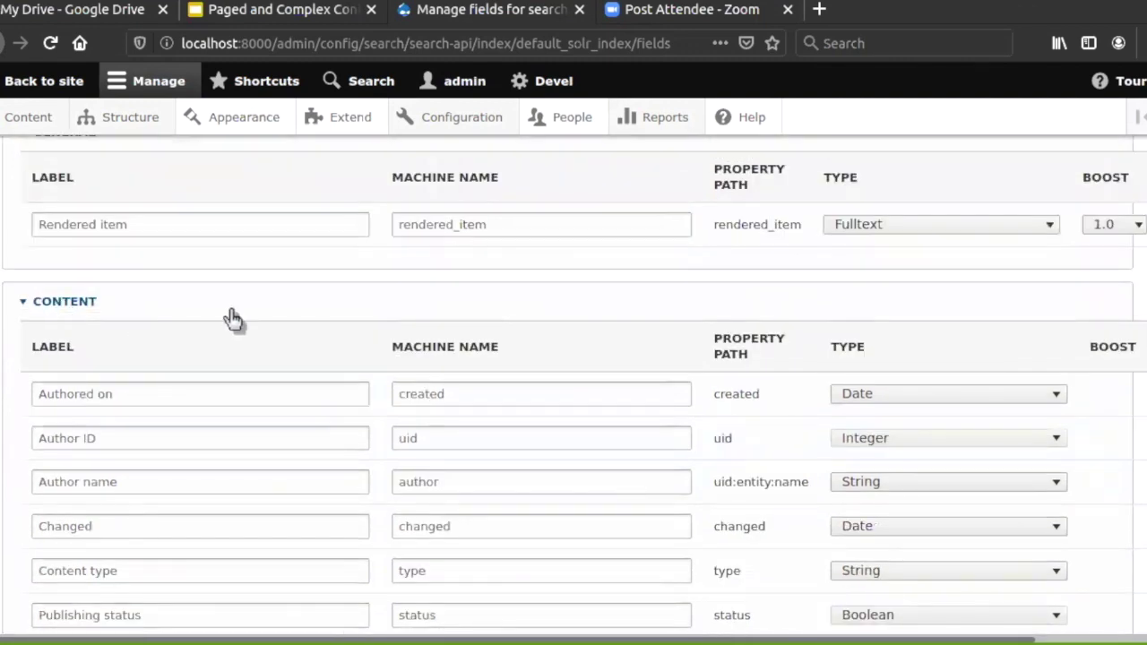
{"action": "scroll", "coordinate": [231, 320], "scroll_direction": "up", "scroll_amount": 3}
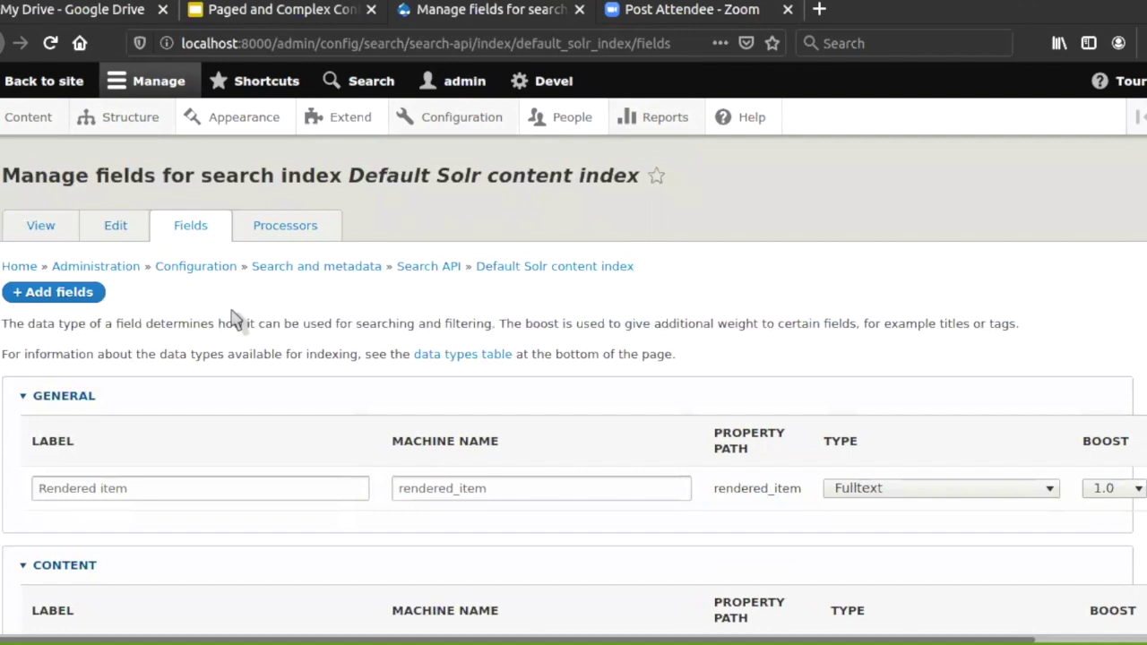
{"action": "left_click", "coordinate": [67, 295]}
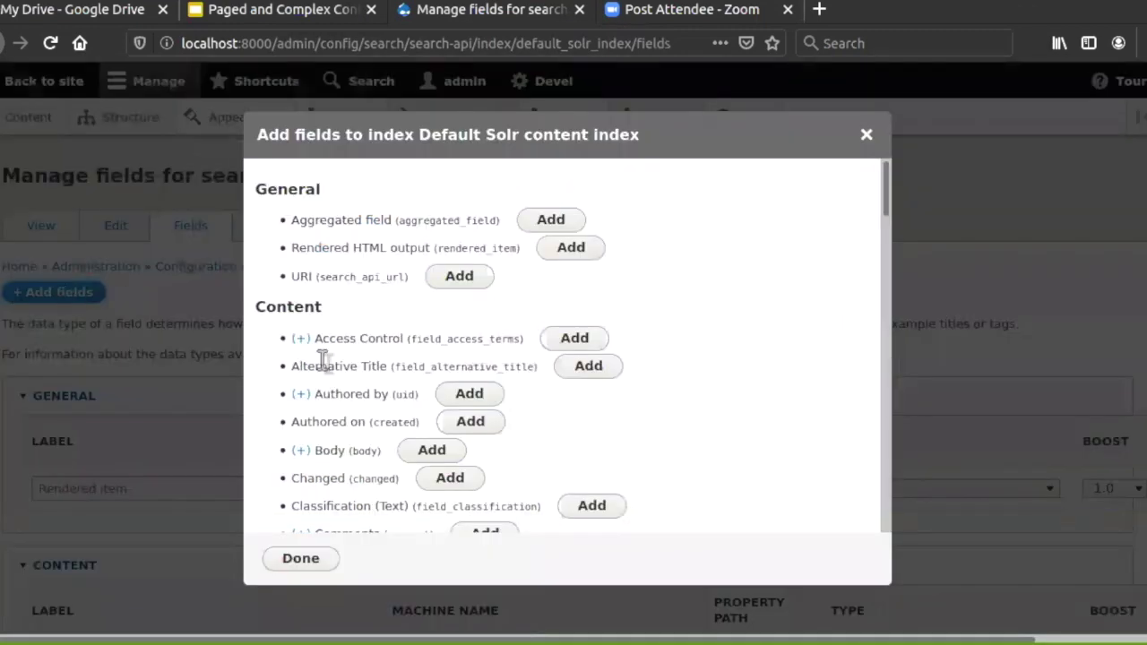
{"action": "scroll", "coordinate": [325, 366], "scroll_direction": "down", "scroll_amount": 10}
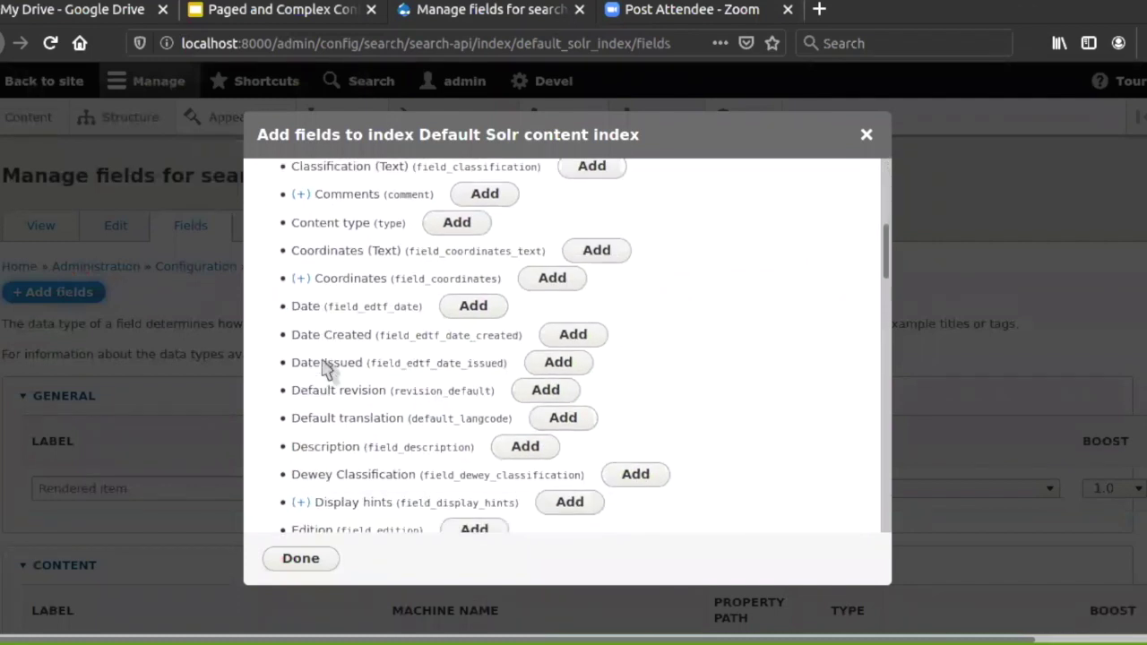
{"action": "scroll", "coordinate": [324, 366], "scroll_direction": "down", "scroll_amount": 10}
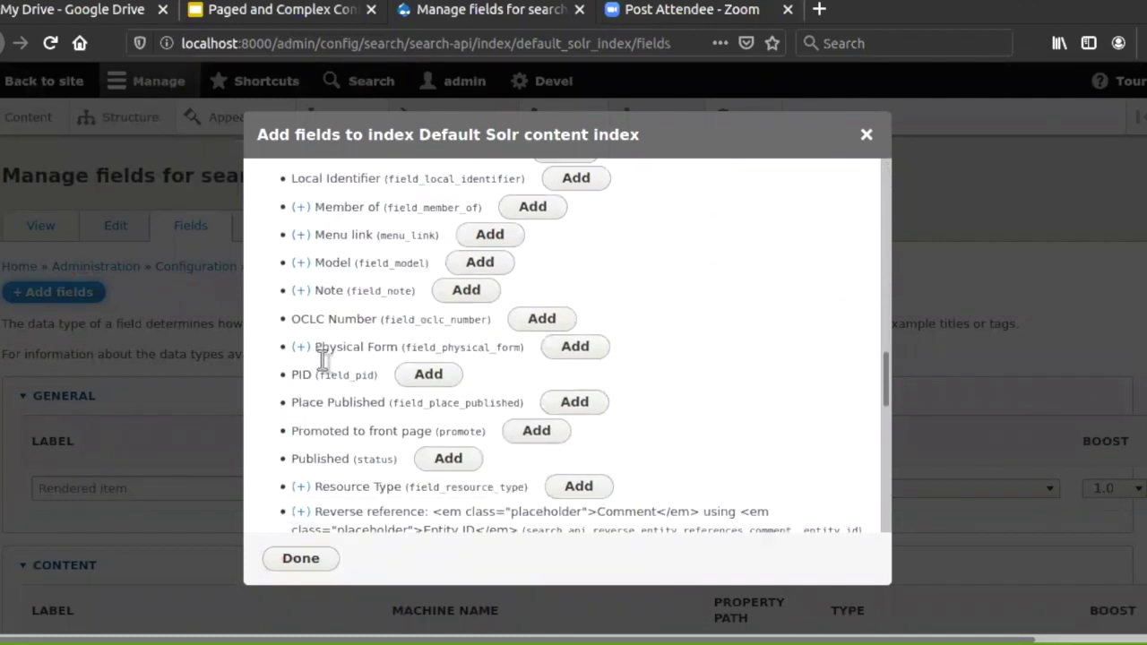
{"action": "scroll", "coordinate": [323, 364], "scroll_direction": "down", "scroll_amount": 5}
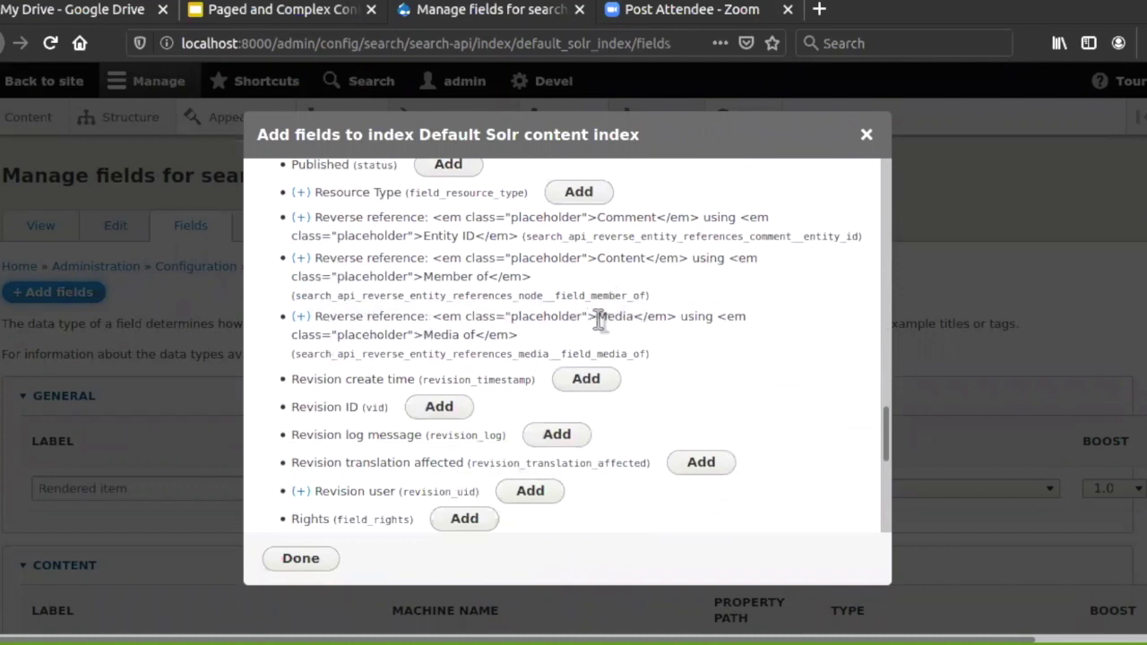
{"action": "left_click_drag", "start_coordinate": [599, 321], "coordinate": [630, 326]}
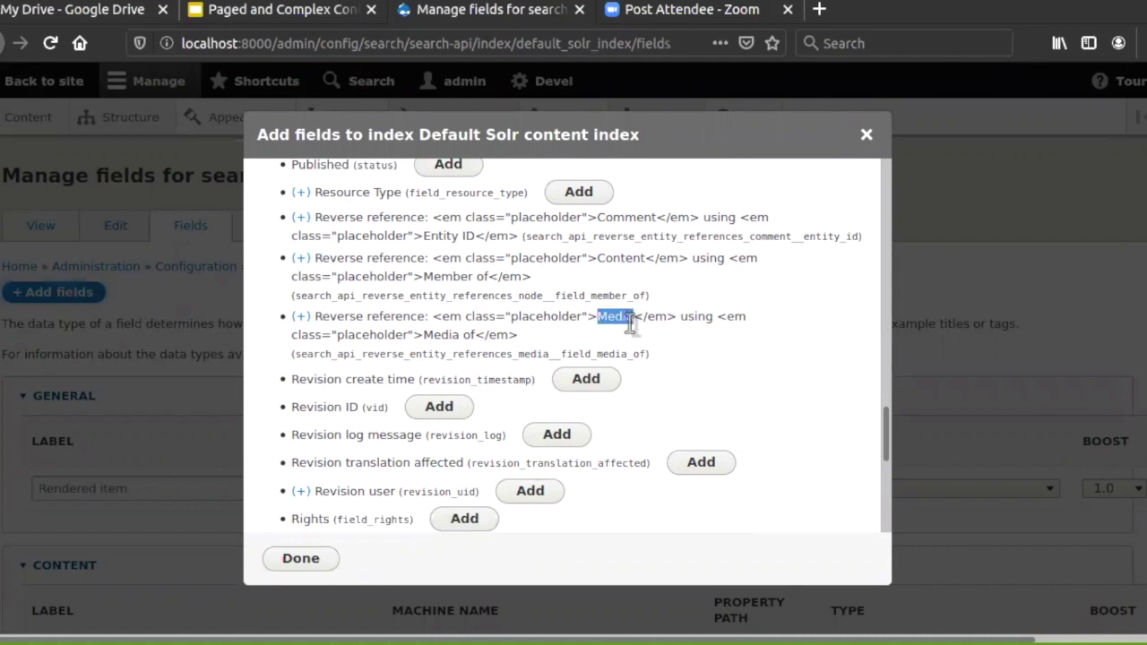
{"action": "left_click_drag", "start_coordinate": [421, 355], "coordinate": [475, 336]}
{"action": "left_click", "coordinate": [431, 336]}
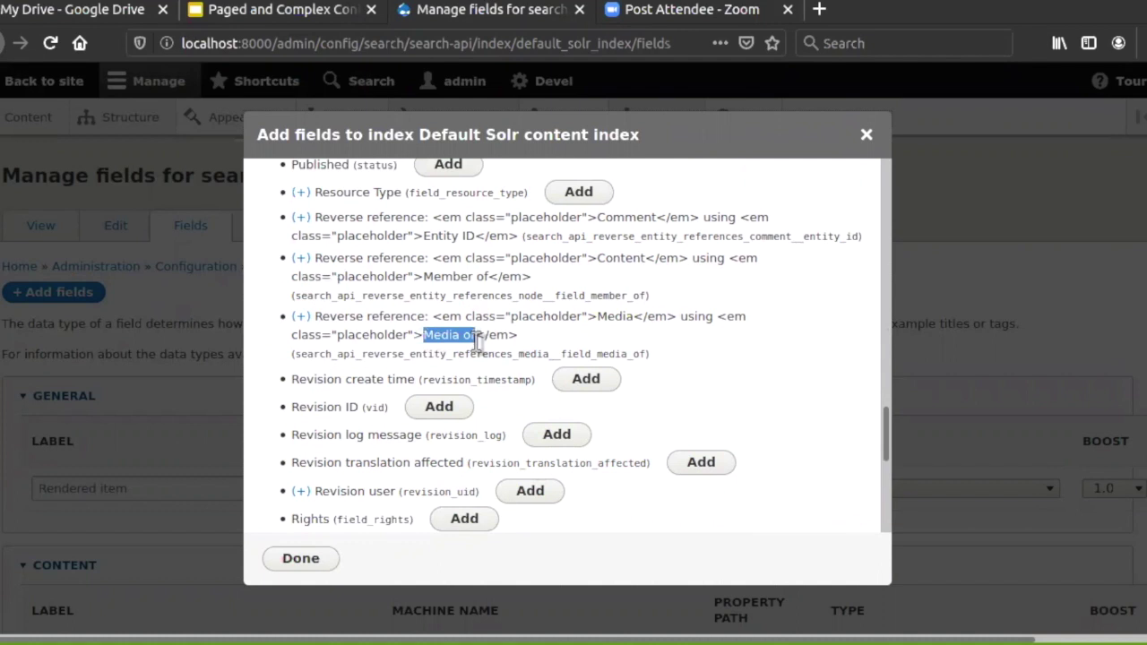
{"action": "left_click", "coordinate": [298, 319]}
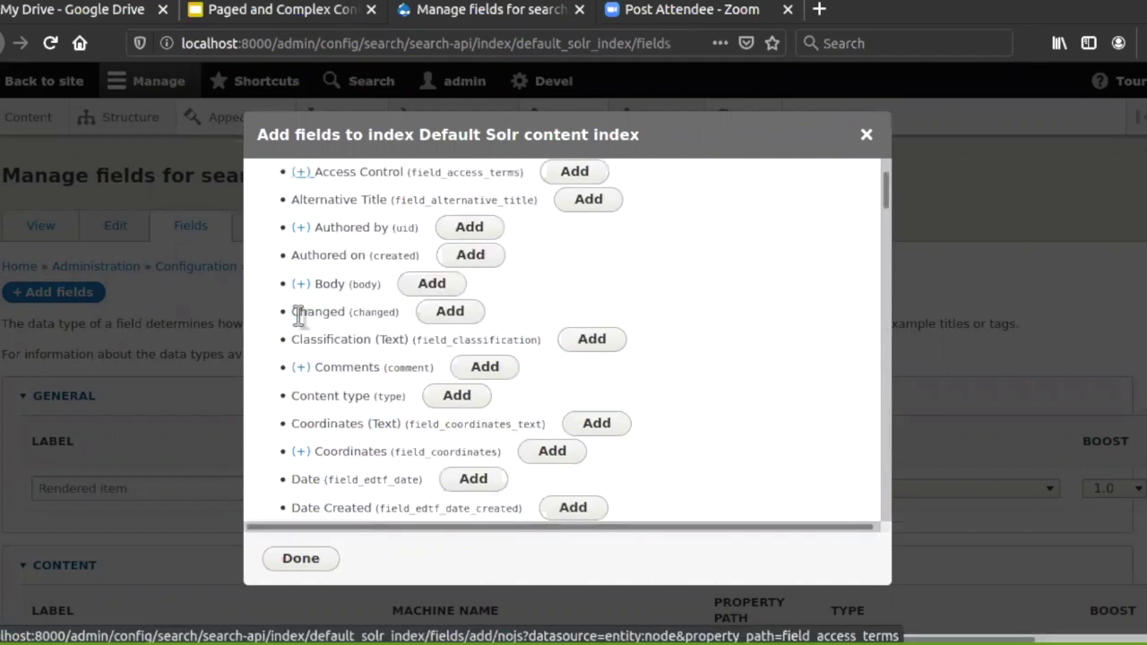
Step: Add the Edited Text field from the Media reverse reference to the index and finish adding fields
{"action": "scroll", "coordinate": [298, 319], "scroll_direction": "down", "scroll_amount": 10}
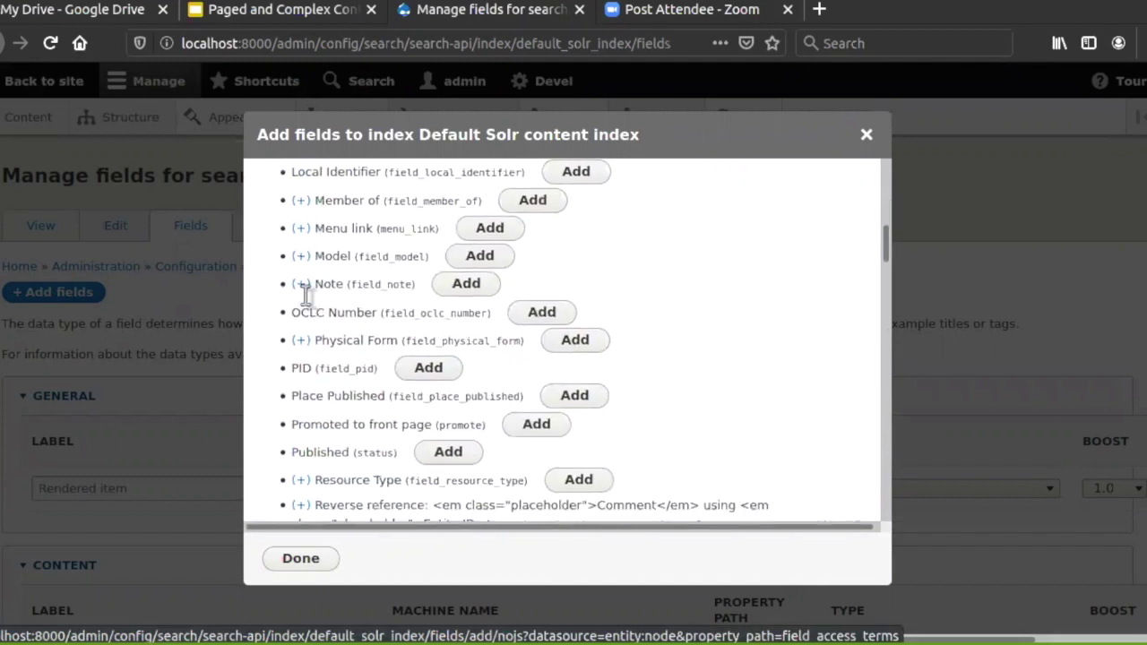
{"action": "scroll", "coordinate": [304, 296], "scroll_direction": "down", "scroll_amount": 3}
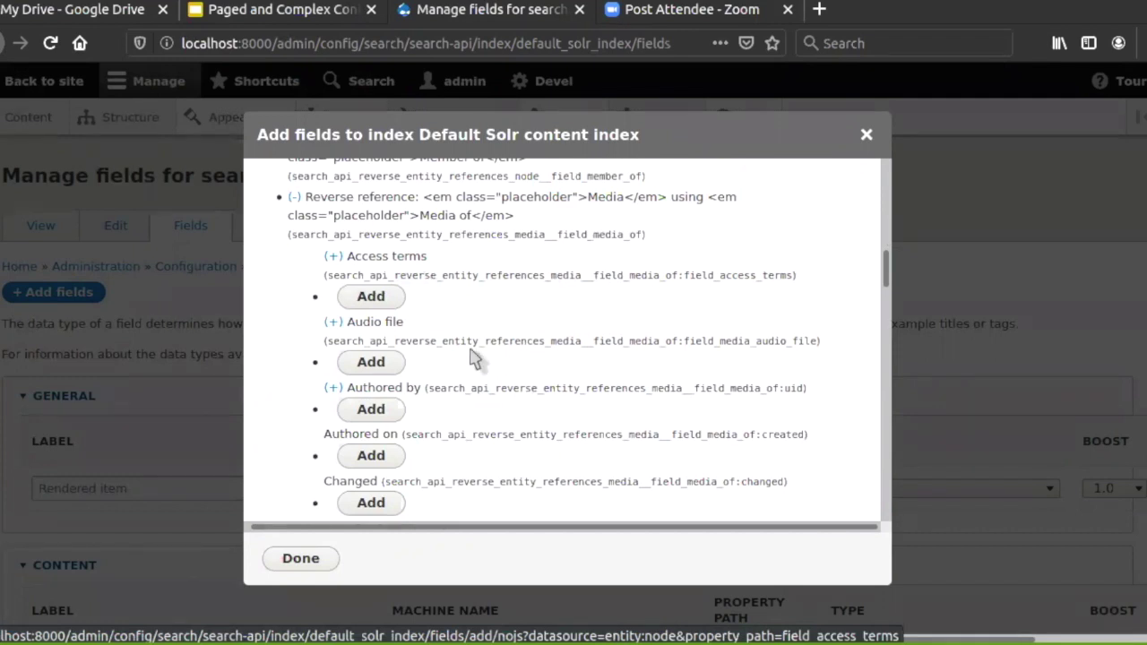
{"action": "scroll", "coordinate": [474, 359], "scroll_direction": "down", "scroll_amount": 5}
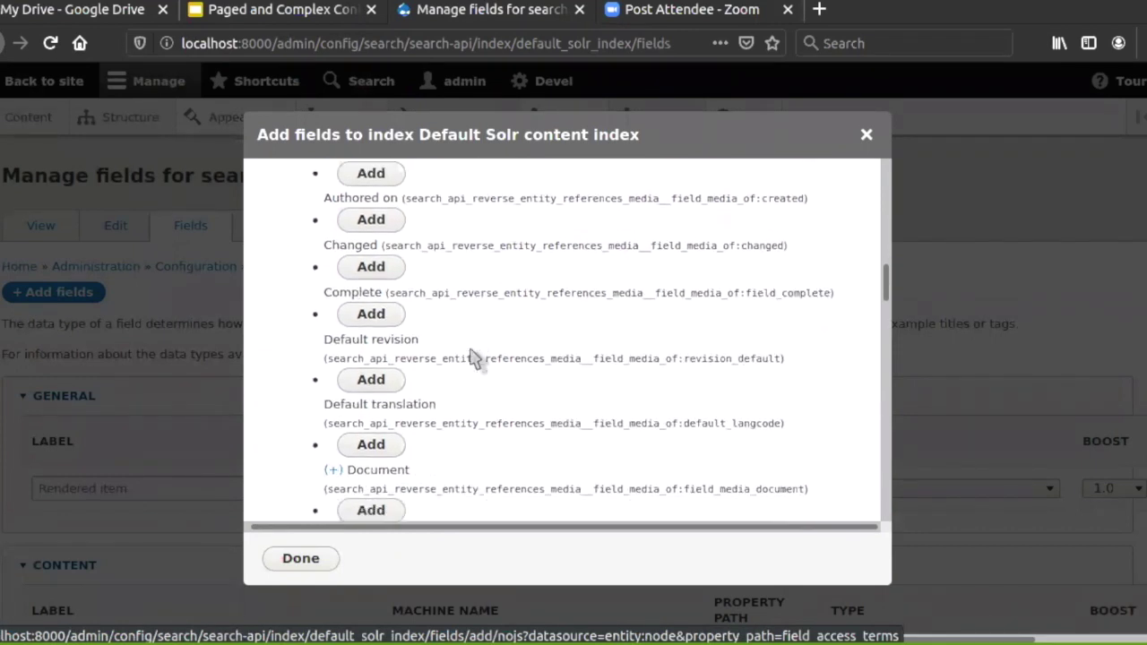
{"action": "scroll", "coordinate": [473, 358], "scroll_direction": "up", "scroll_amount": 4}
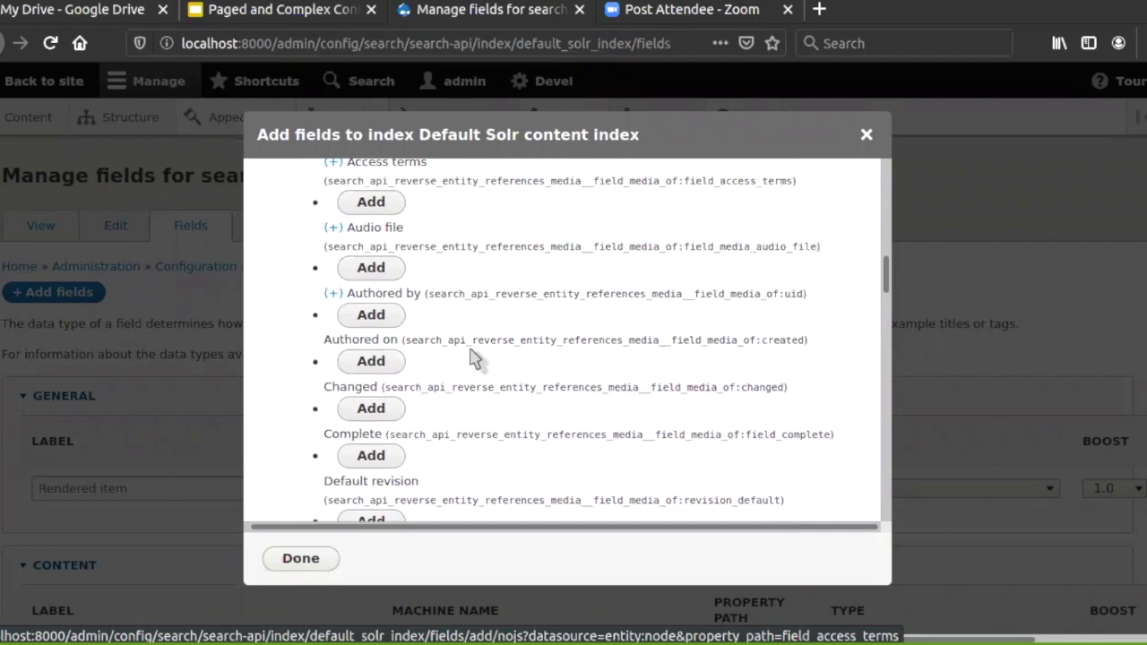
{"action": "scroll", "coordinate": [474, 359], "scroll_direction": "down", "scroll_amount": 5}
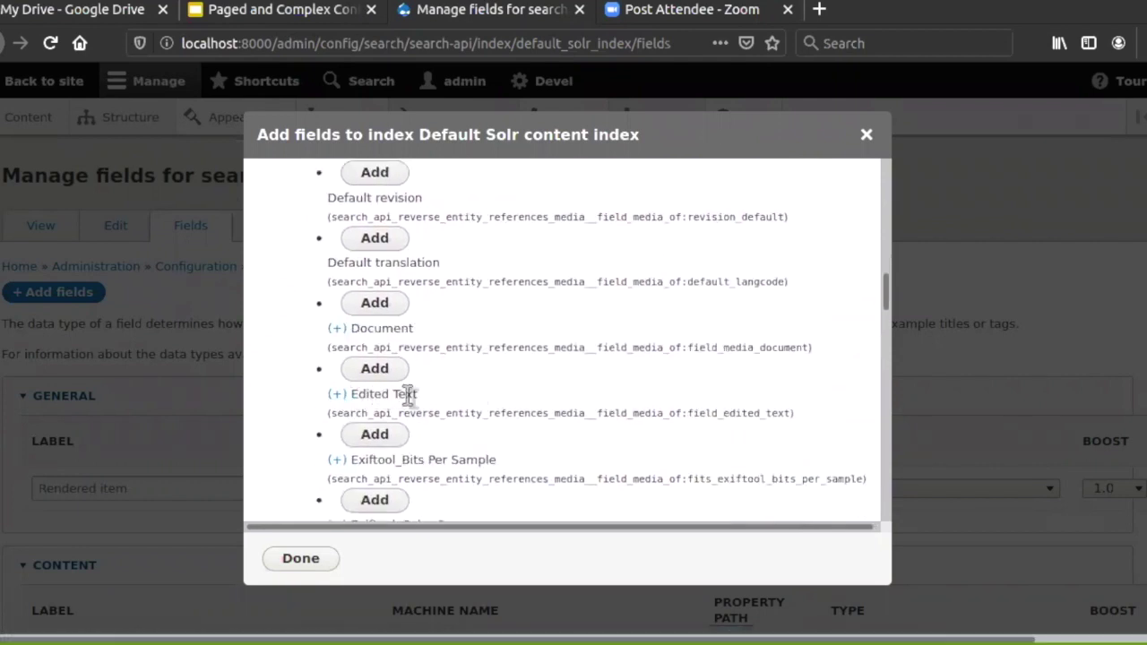
{"action": "left_click", "coordinate": [392, 436]}
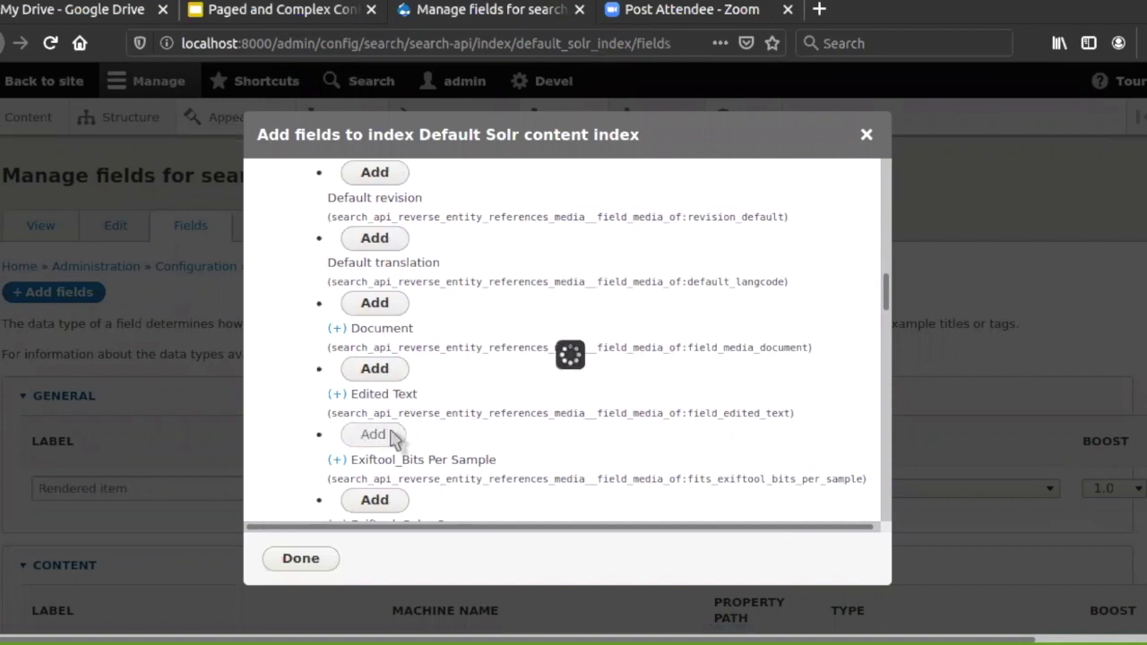
{"action": "left_click", "coordinate": [300, 559]}
Step: Relabel the added field_edited_text field as "Edited Text" and save the index's field changes
{"action": "scroll", "coordinate": [291, 563], "scroll_direction": "down", "scroll_amount": 5}
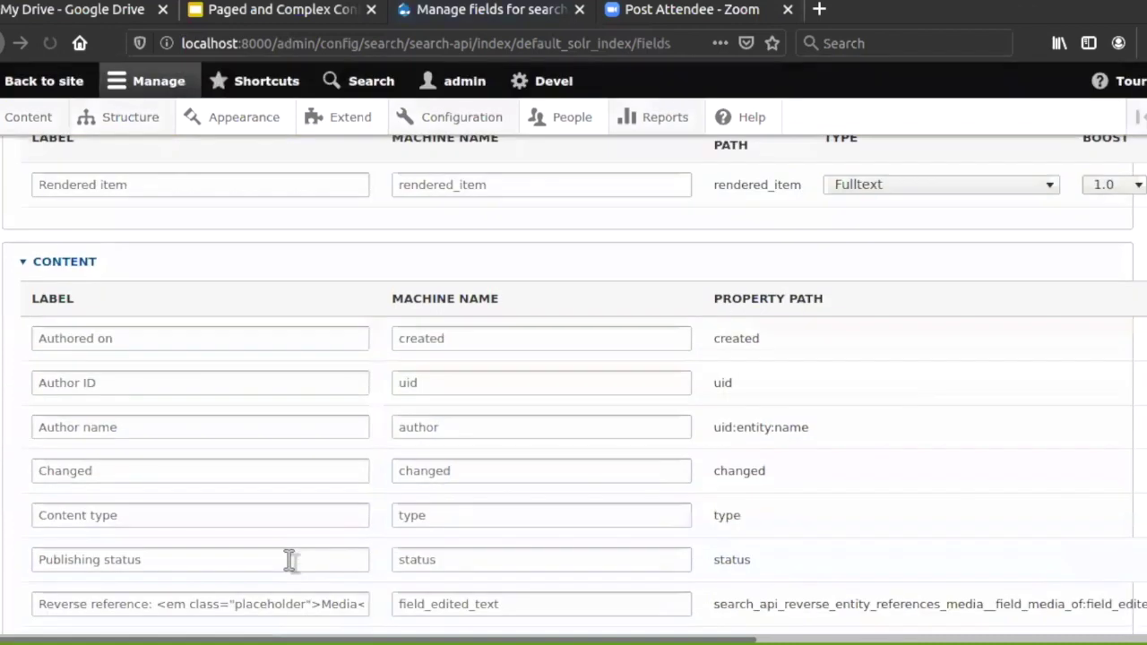
{"action": "scroll", "coordinate": [290, 560], "scroll_direction": "down", "scroll_amount": 3}
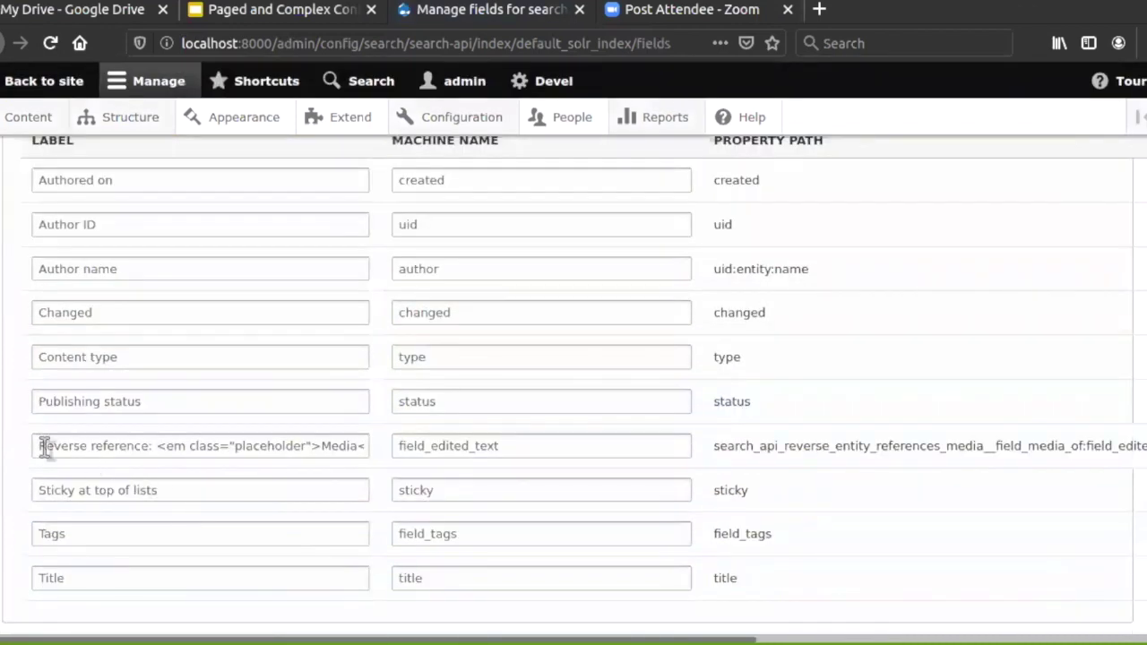
{"action": "left_click_drag", "start_coordinate": [41, 445], "coordinate": [455, 457]}
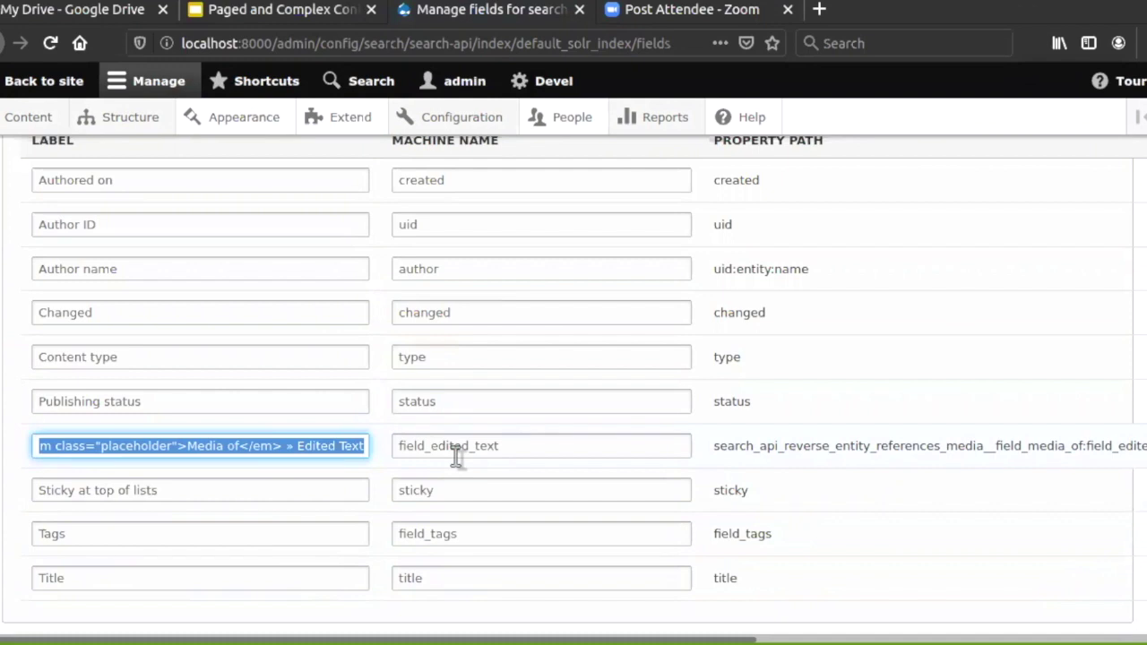
{"action": "type", "text": "Ed"}
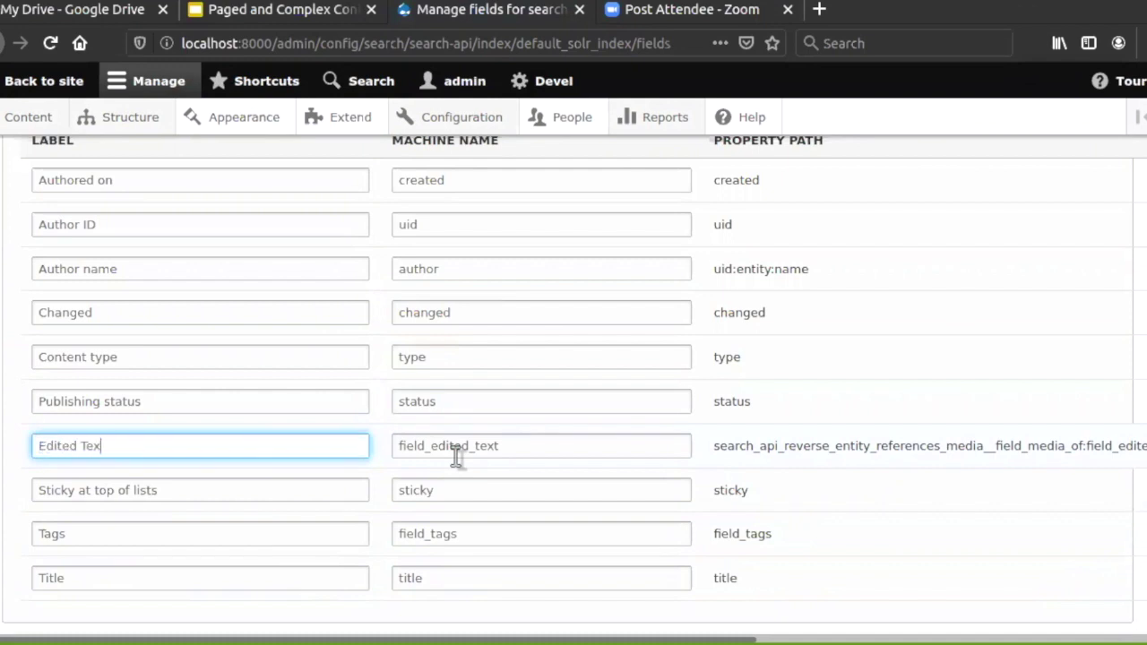
{"action": "left_click", "coordinate": [562, 448]}
{"action": "scroll", "coordinate": [762, 451], "scroll_direction": "down", "scroll_amount": 2}
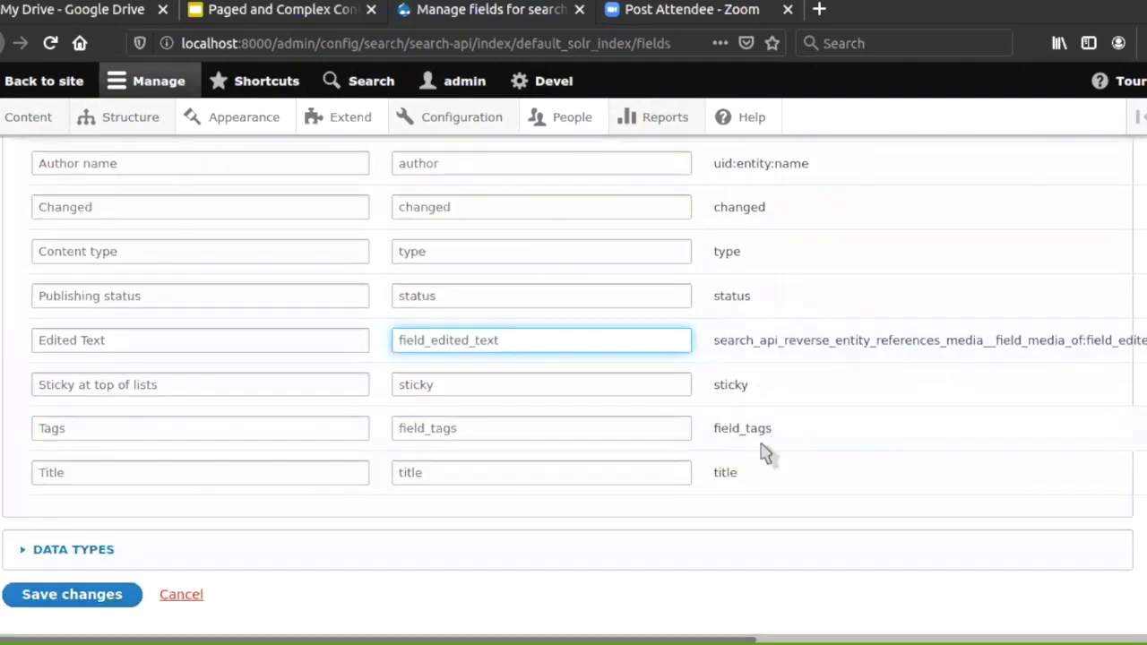
{"action": "left_click", "coordinate": [96, 596]}
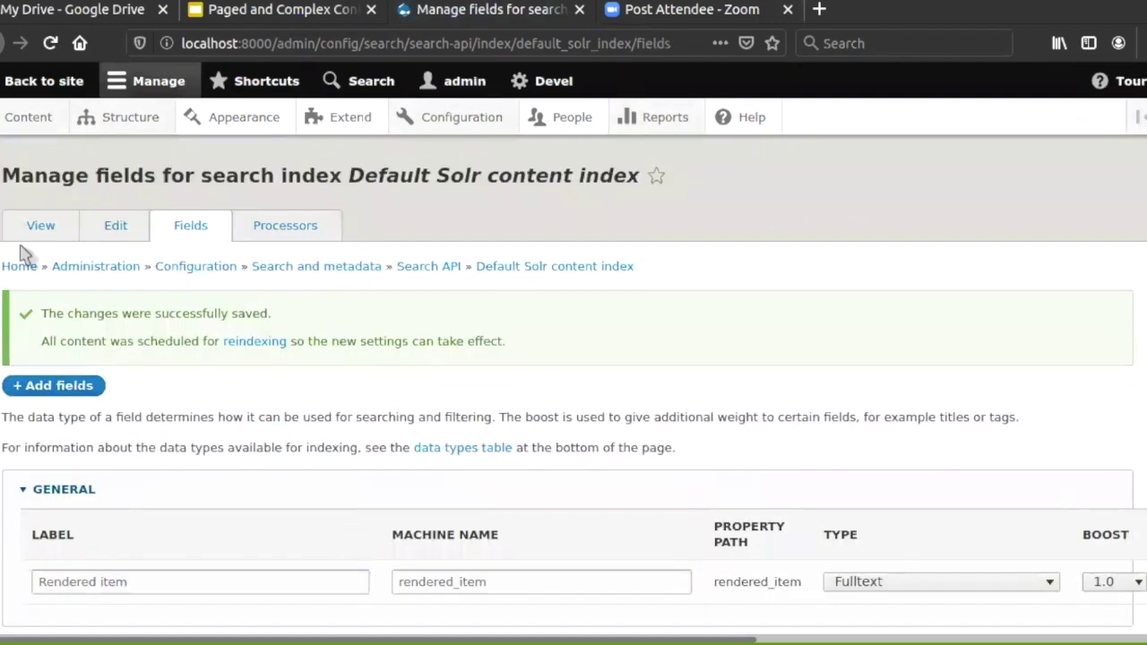
Step: Reindex all items of the Default Solr content index in batches of 50
{"action": "left_click", "coordinate": [39, 229]}
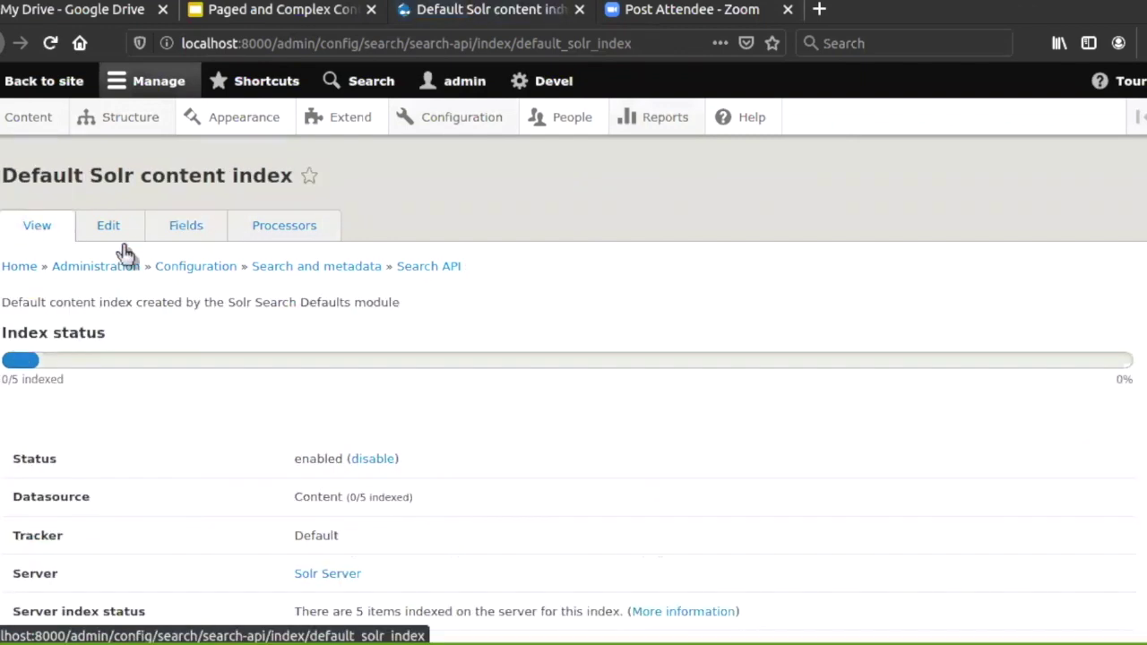
{"action": "scroll", "coordinate": [390, 479], "scroll_direction": "down", "scroll_amount": 5}
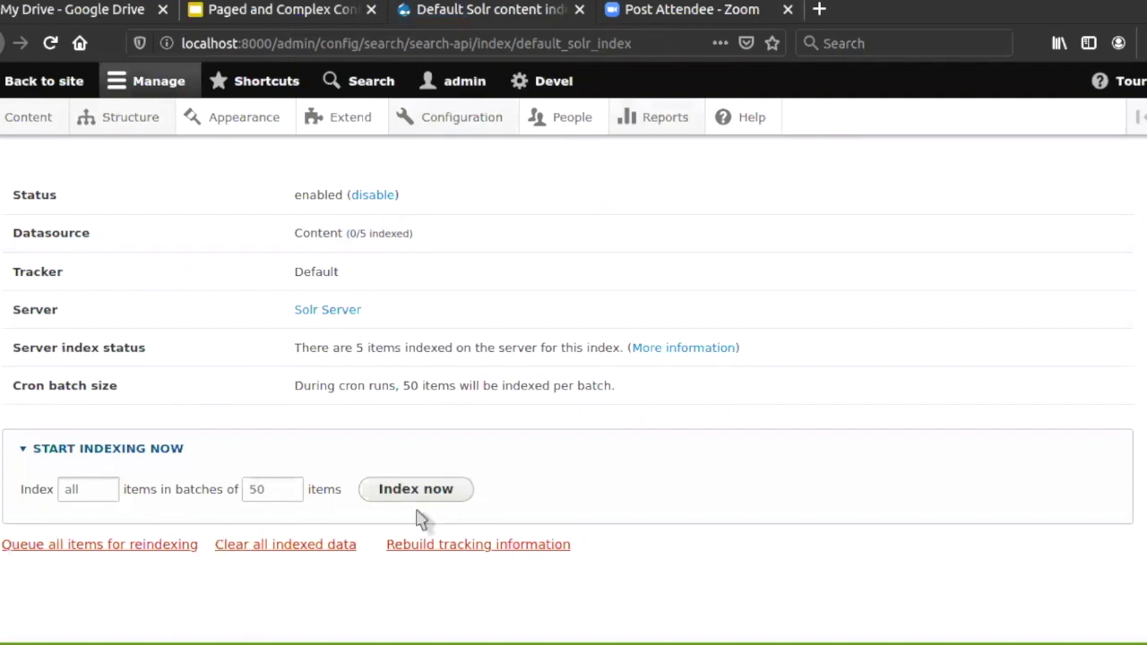
{"action": "left_click", "coordinate": [418, 495]}
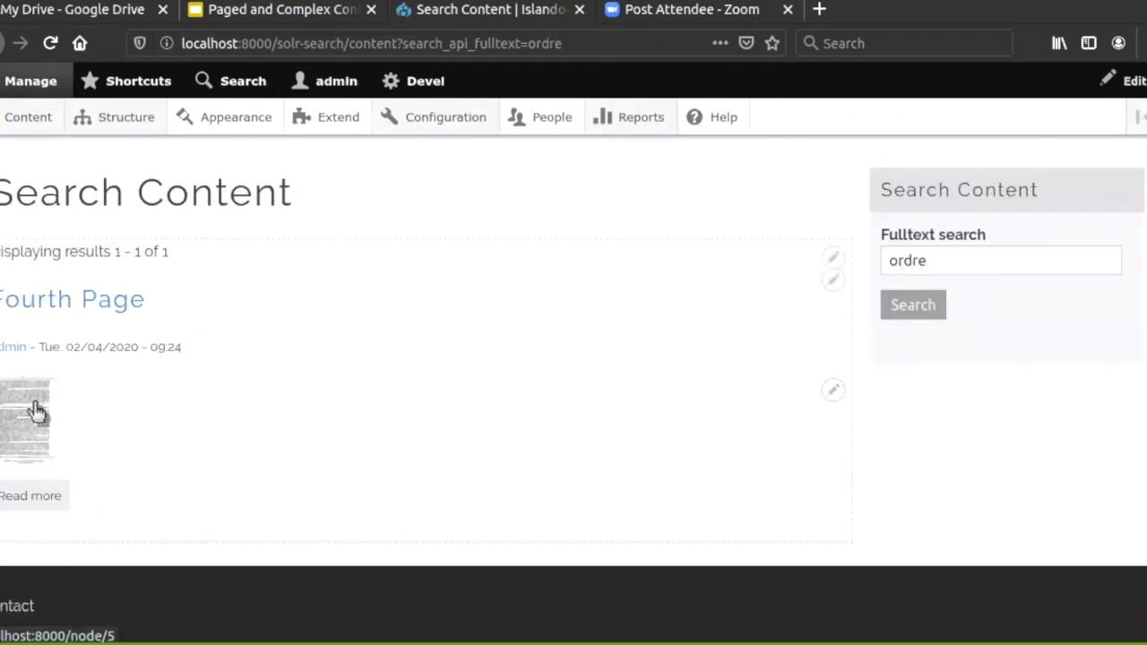
Step: Open Fourth Page from the "ordre" search results and view the text on its scanned page
{"action": "left_click", "coordinate": [119, 308]}
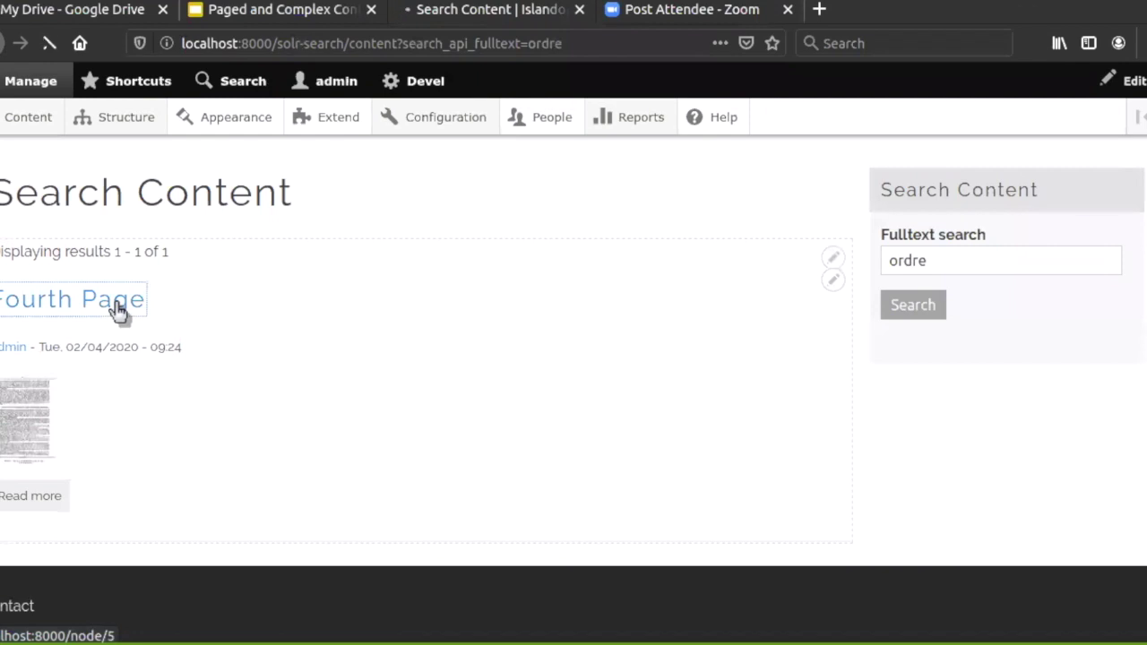
{"action": "scroll", "coordinate": [333, 488], "scroll_direction": "down", "scroll_amount": 3}
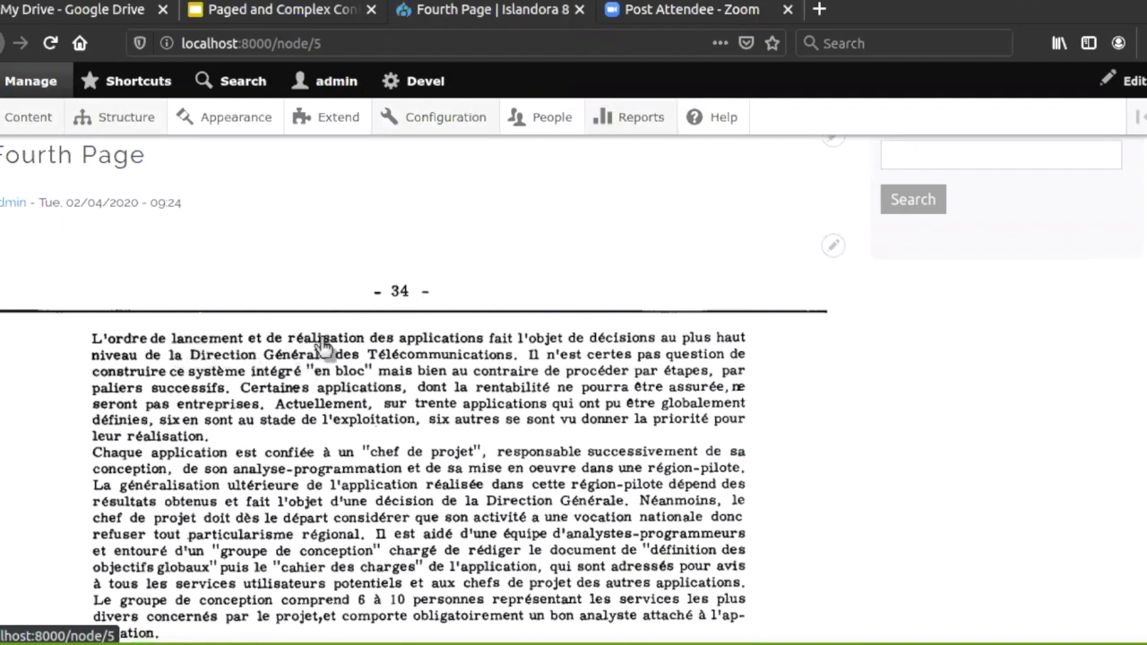
{"action": "scroll", "coordinate": [609, 435], "scroll_direction": "up", "scroll_amount": 3}
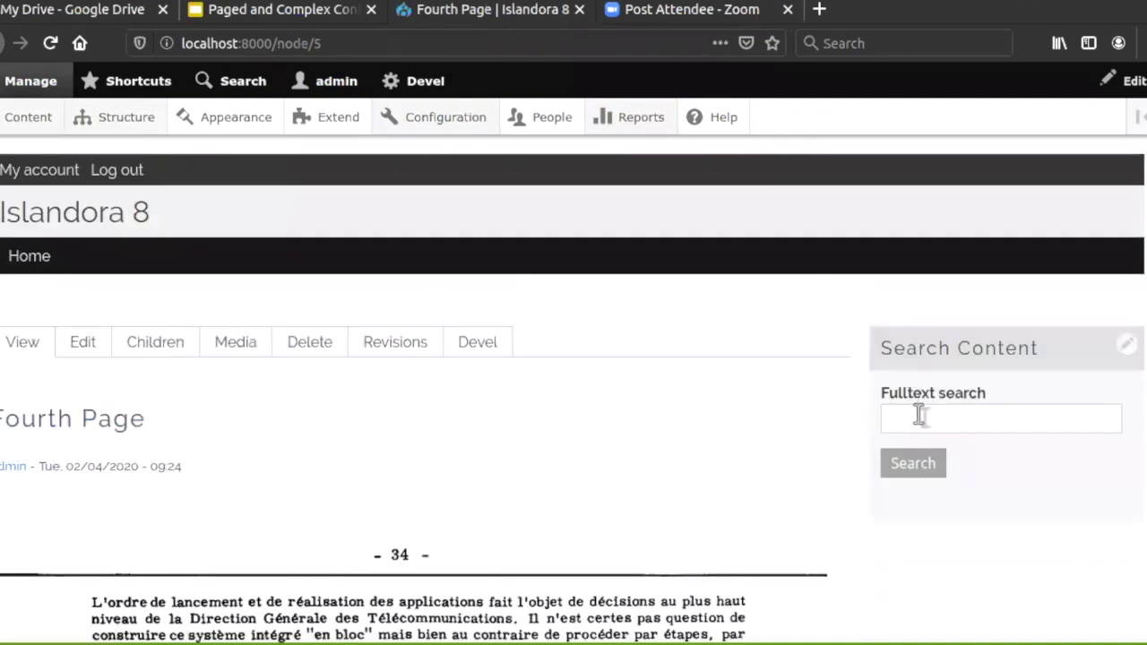
Step: Run a fulltext content search for "lancement"
{"action": "type", "text": "lancemen"}
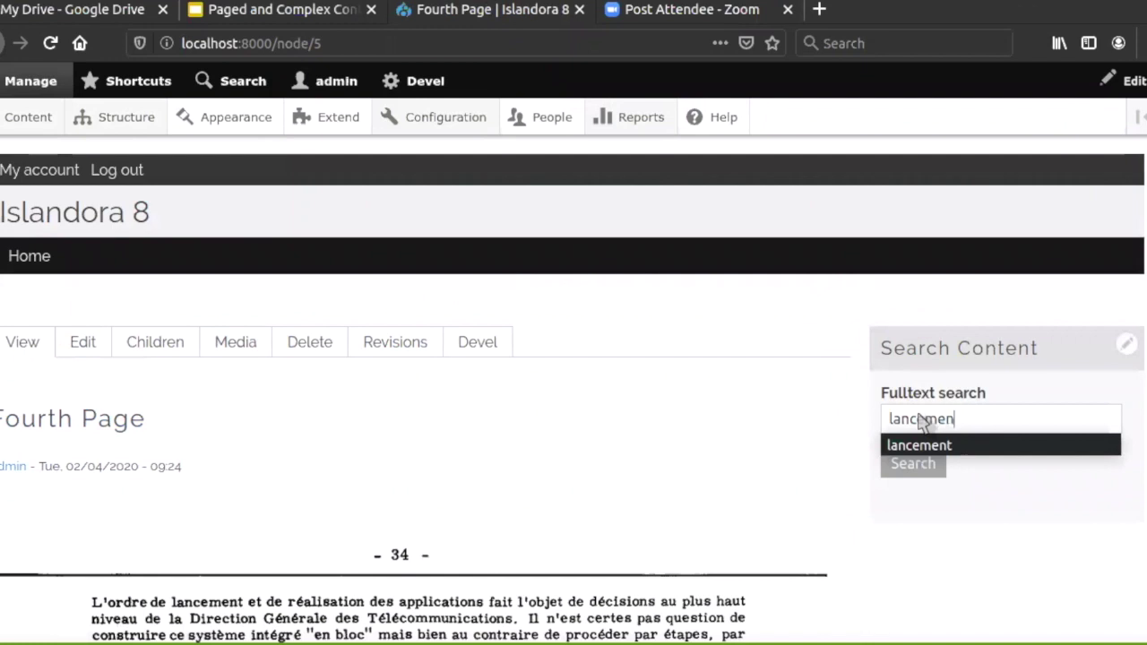
{"action": "type", "text": "t"}
{"action": "left_click", "coordinate": [958, 550]}
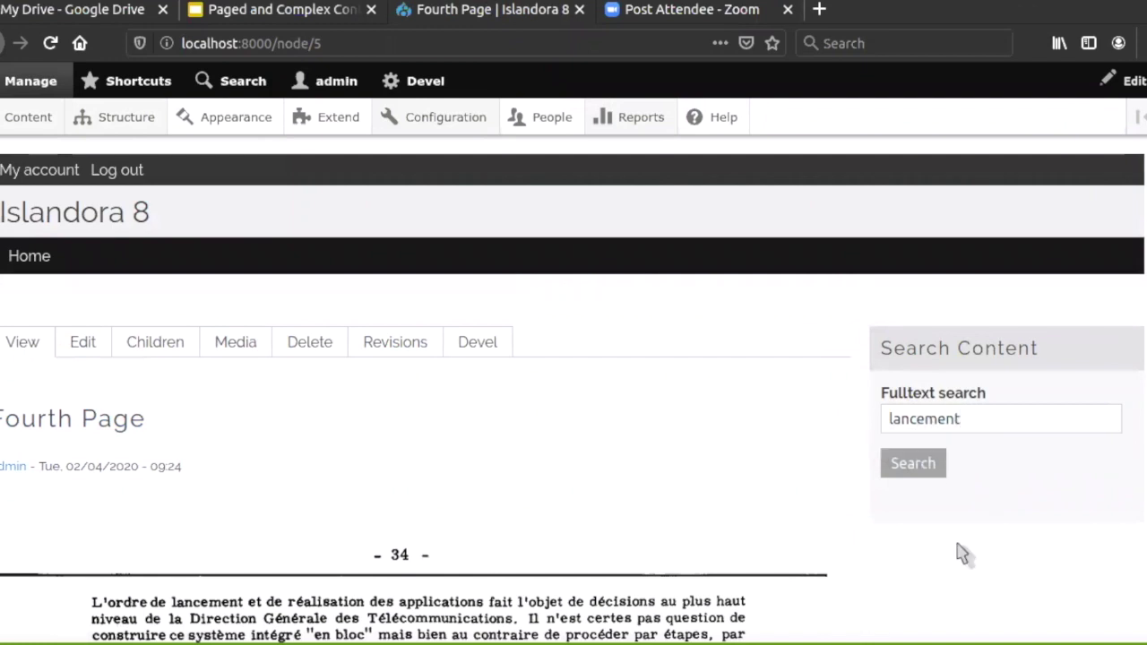
{"action": "left_click", "coordinate": [913, 466]}
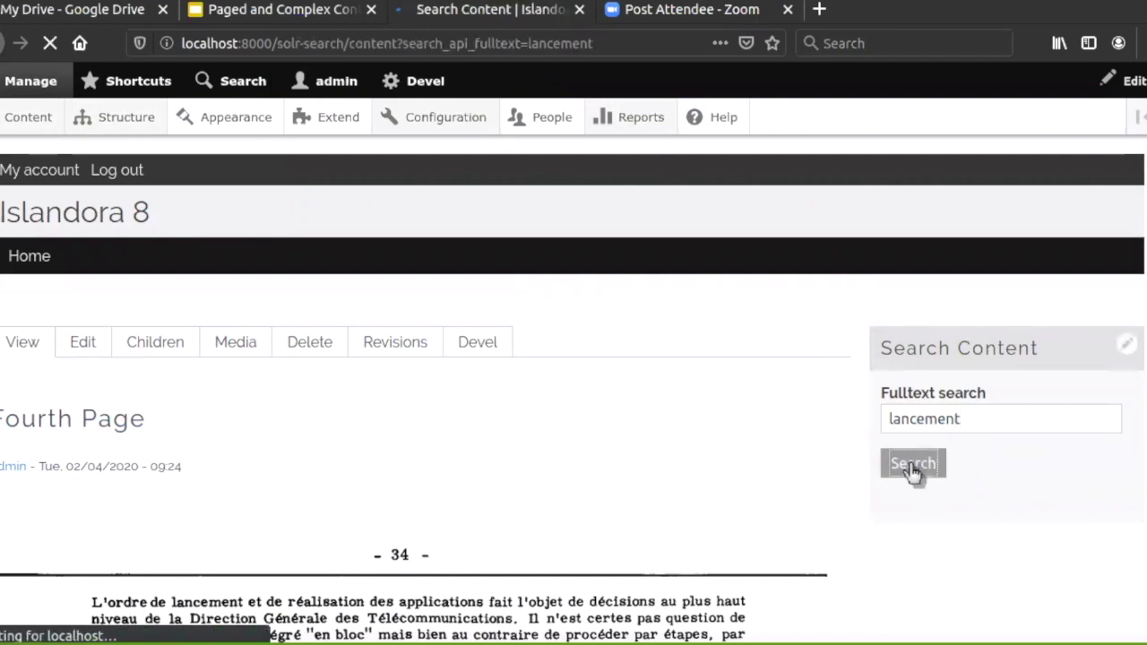
{"action": "scroll", "coordinate": [430, 374], "scroll_direction": "down", "scroll_amount": 3}
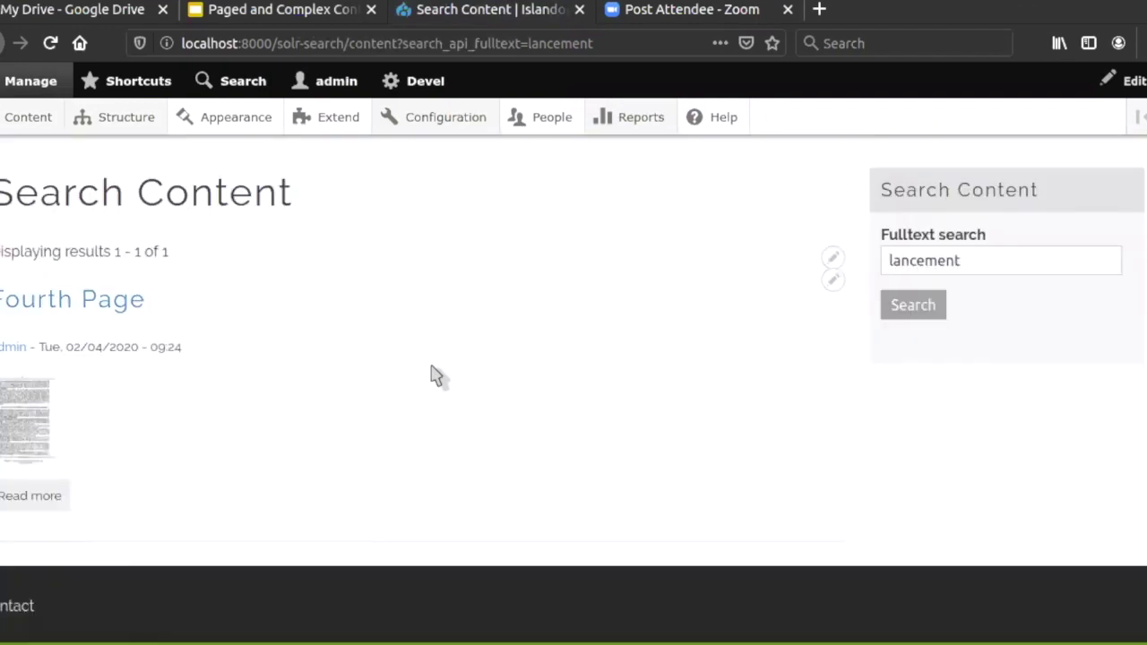
Step: Open Fourth Page from the "lancement" search results and examine its scanned text and the metadata below it
{"action": "left_click", "coordinate": [2, 311]}
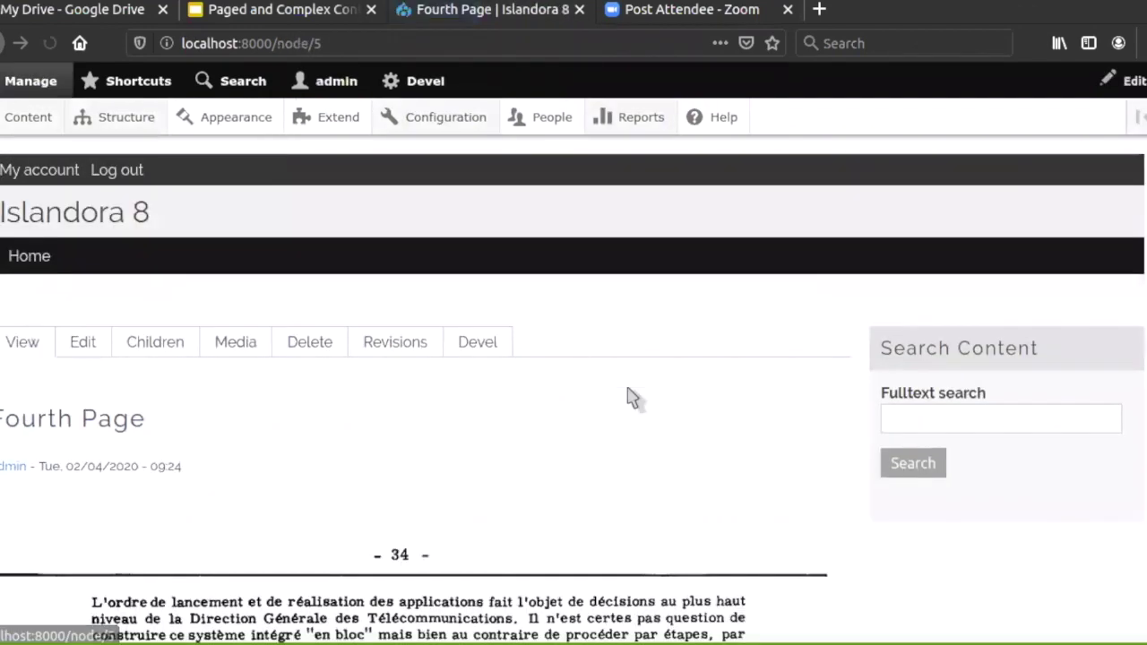
{"action": "scroll", "coordinate": [632, 397], "scroll_direction": "down", "scroll_amount": 3}
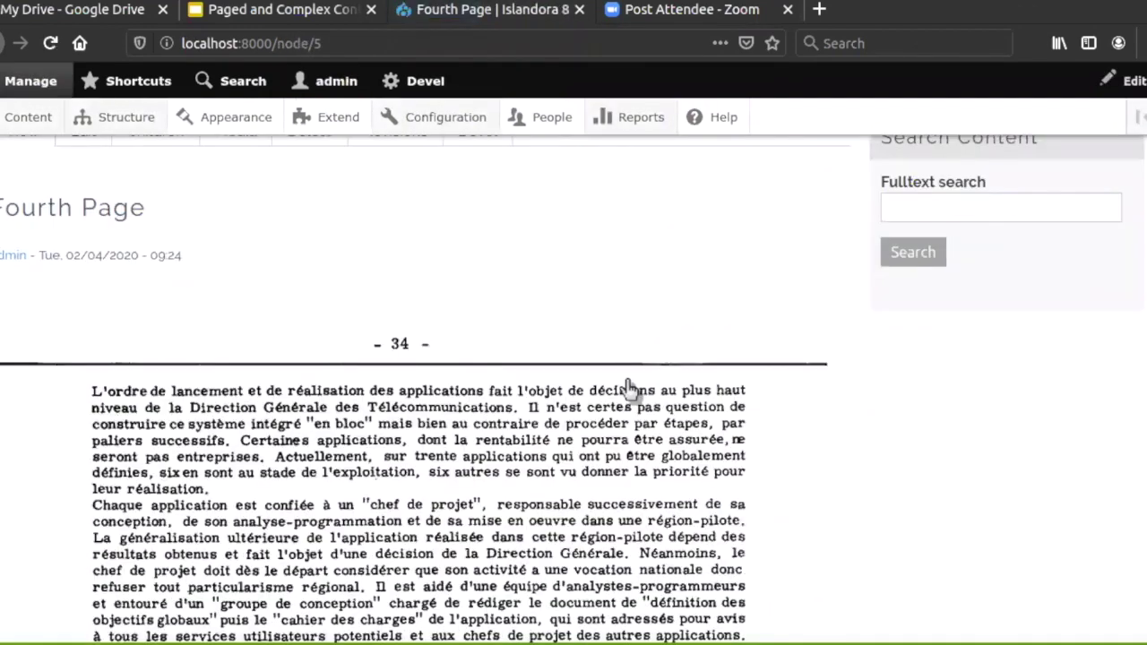
{"action": "scroll", "coordinate": [630, 387], "scroll_direction": "down", "scroll_amount": 5}
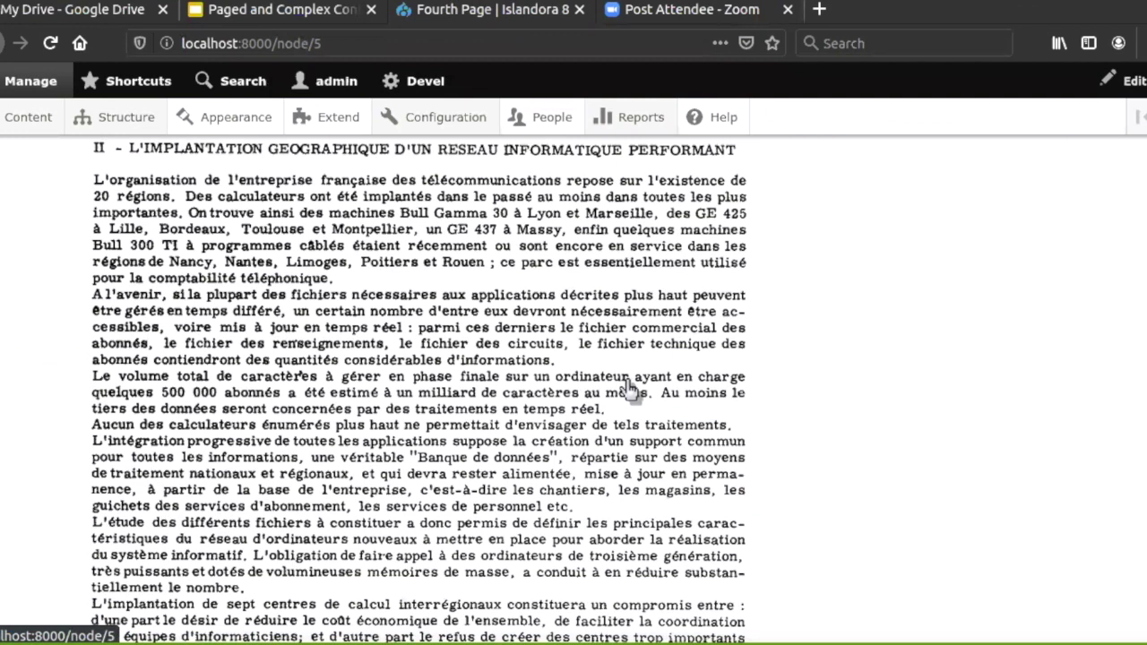
{"action": "scroll", "coordinate": [630, 387], "scroll_direction": "down", "scroll_amount": 10}
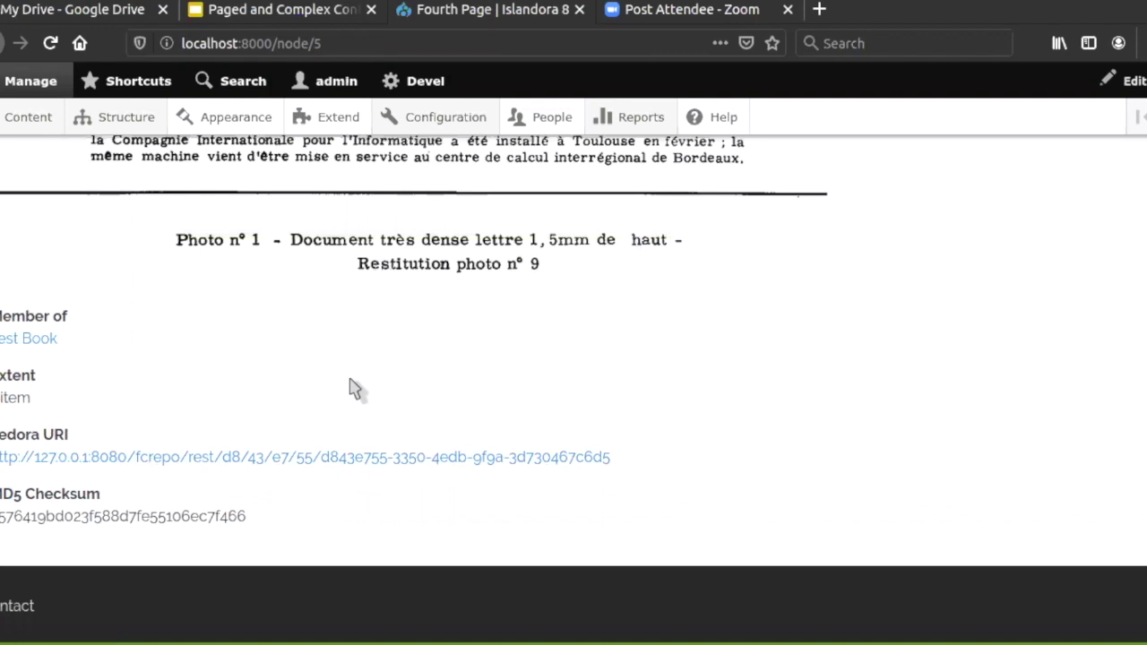
{"action": "scroll", "coordinate": [356, 387], "scroll_direction": "up", "scroll_amount": 15}
{"action": "scroll", "coordinate": [356, 387], "scroll_direction": "down", "scroll_amount": 5}
{"action": "scroll", "coordinate": [355, 387], "scroll_direction": "down", "scroll_amount": 5}
{"action": "scroll", "coordinate": [354, 387], "scroll_direction": "up", "scroll_amount": 15}
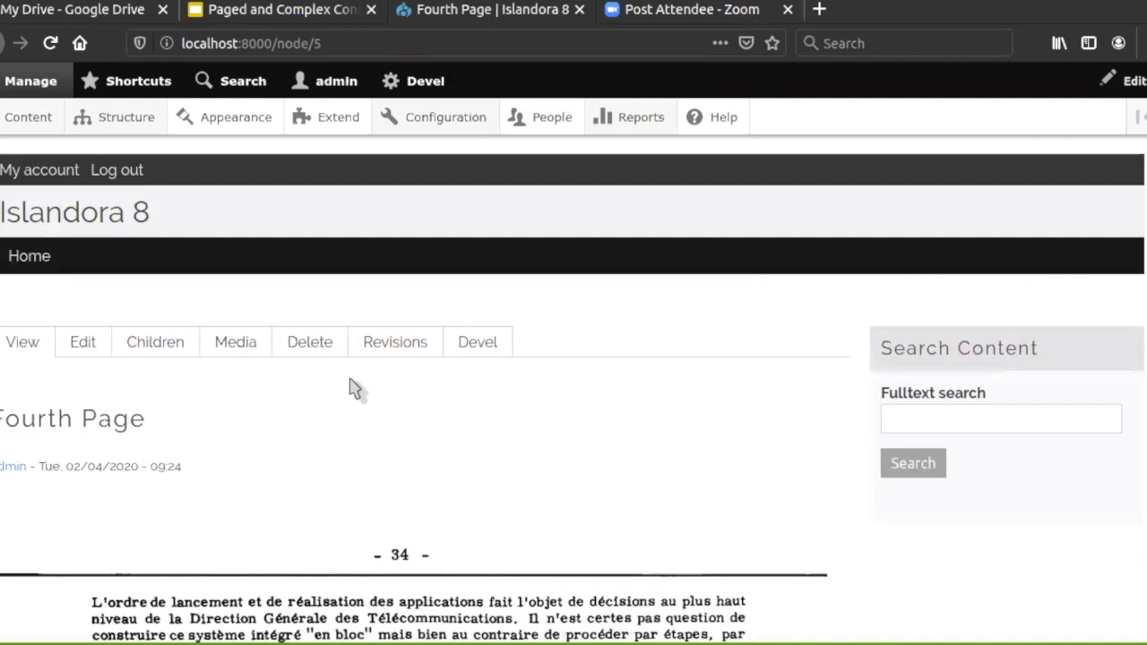
{"action": "scroll", "coordinate": [352, 387], "scroll_direction": "down", "scroll_amount": 5}
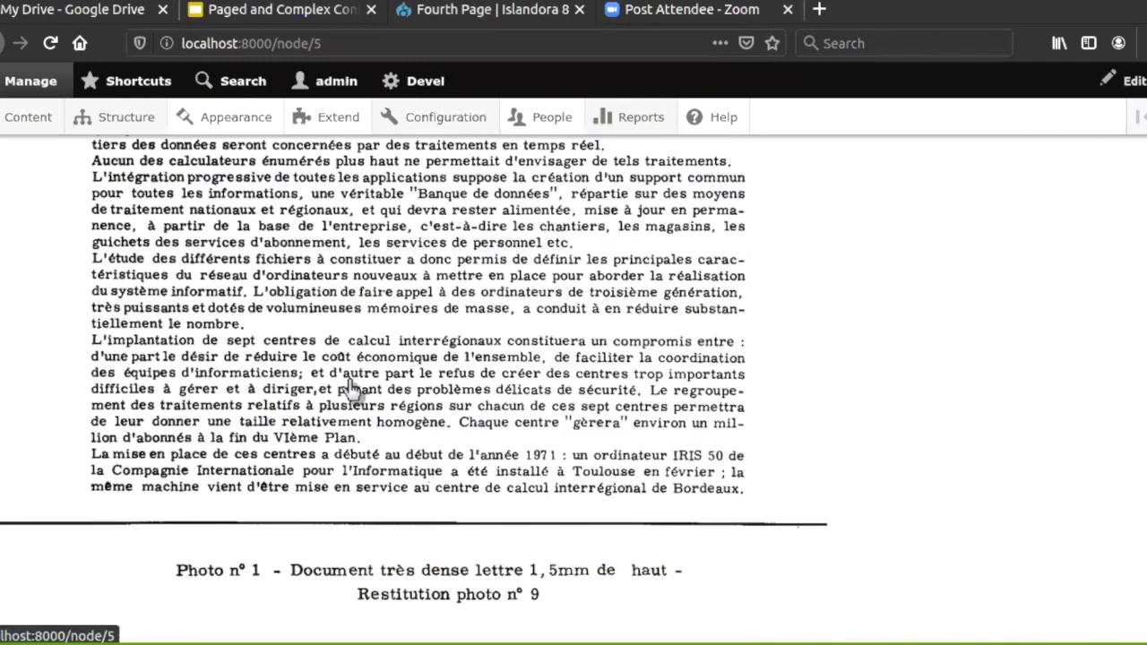
{"action": "scroll", "coordinate": [352, 388], "scroll_direction": "down", "scroll_amount": 3}
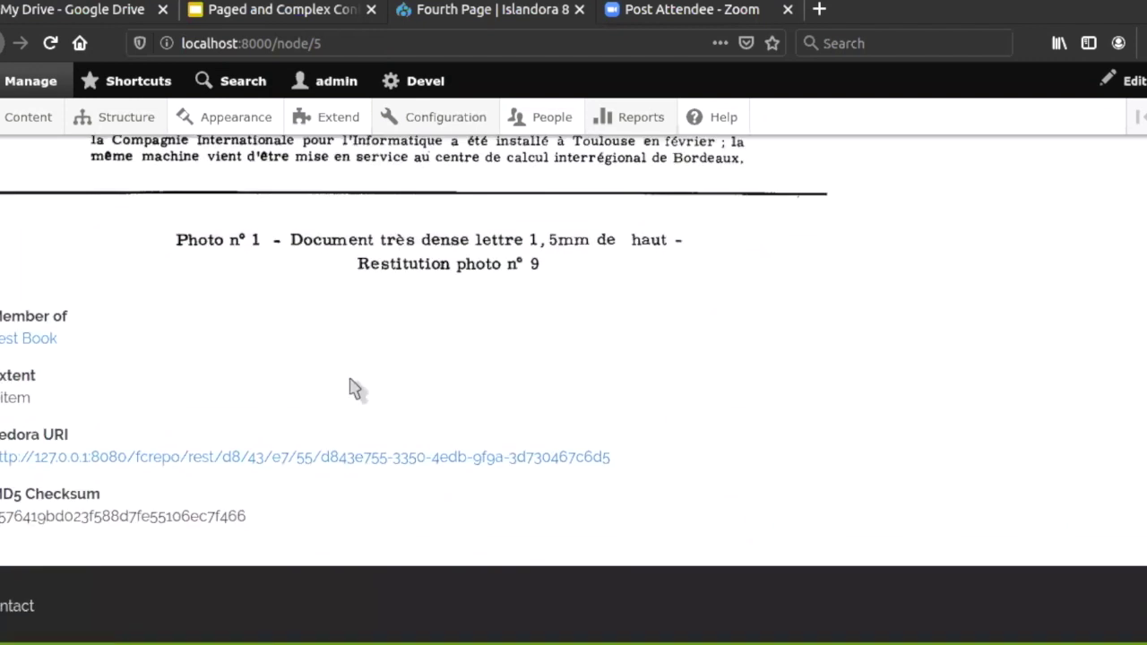
{"action": "scroll", "coordinate": [352, 387], "scroll_direction": "up", "scroll_amount": 10}
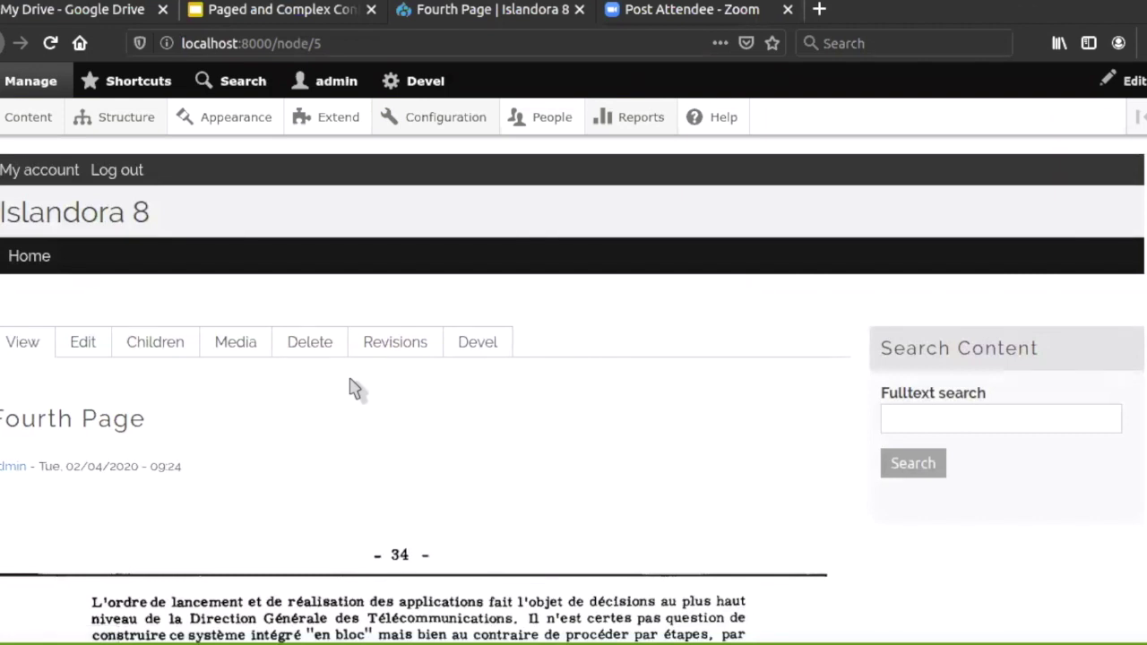
{"action": "scroll", "coordinate": [352, 387], "scroll_direction": "down", "scroll_amount": 5}
{"action": "scroll", "coordinate": [352, 387], "scroll_direction": "up", "scroll_amount": 5}
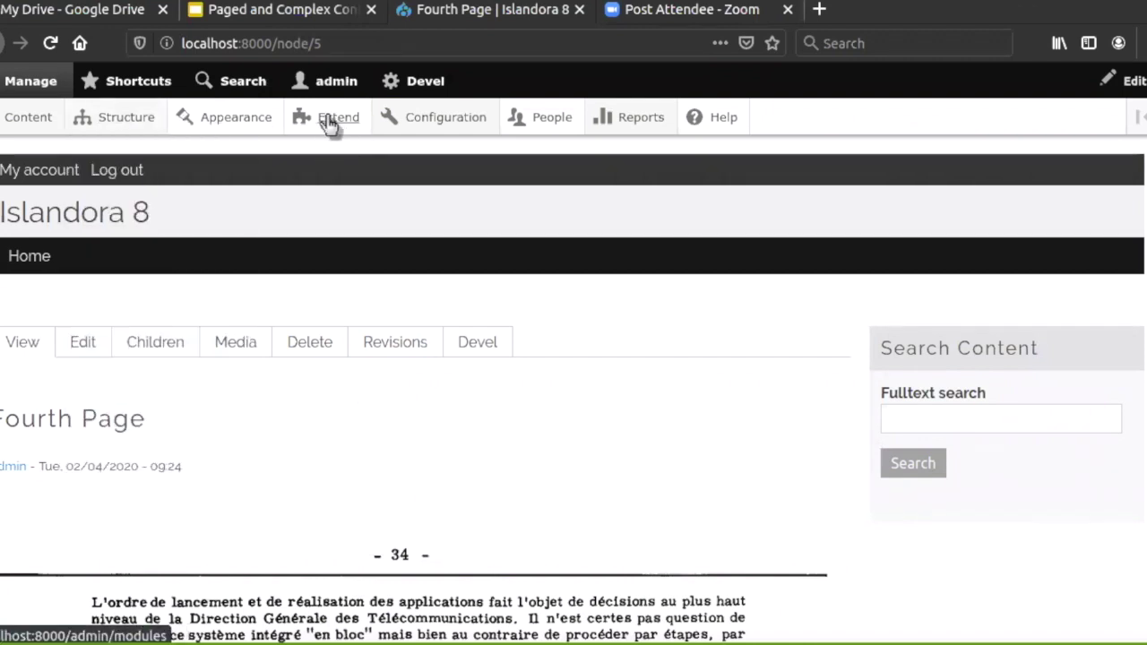
Step: Open Test Book, the parent that Fourth Page is a member of
{"action": "mouse_move", "coordinate": [397, 120]}
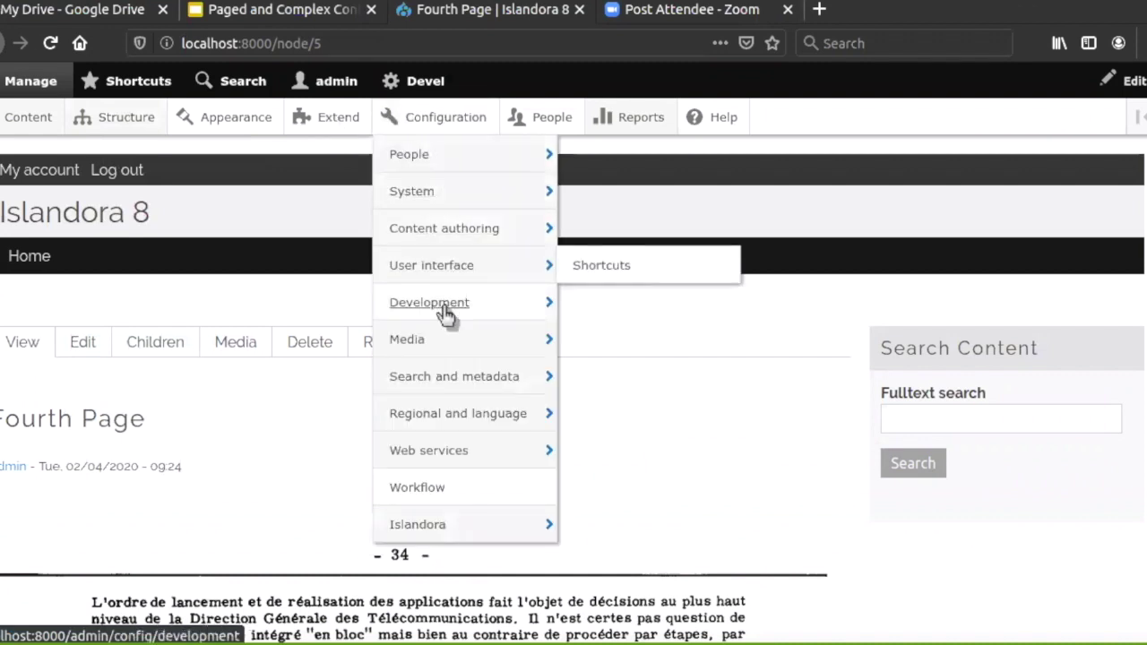
{"action": "mouse_move", "coordinate": [445, 353]}
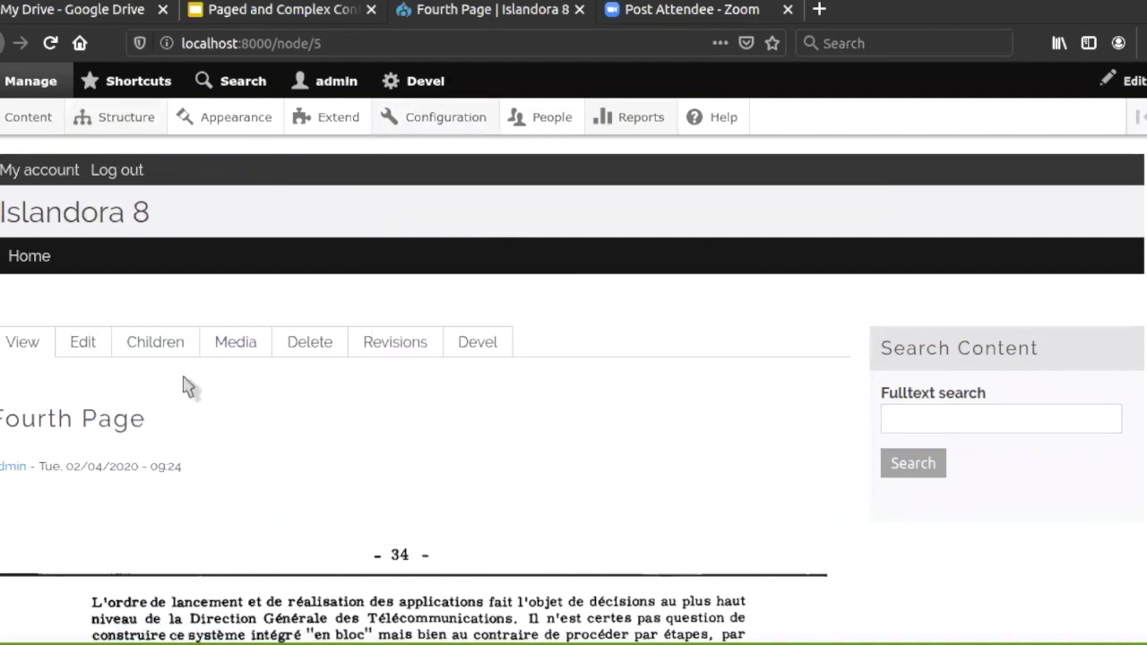
{"action": "scroll", "coordinate": [188, 386], "scroll_direction": "down", "scroll_amount": 20}
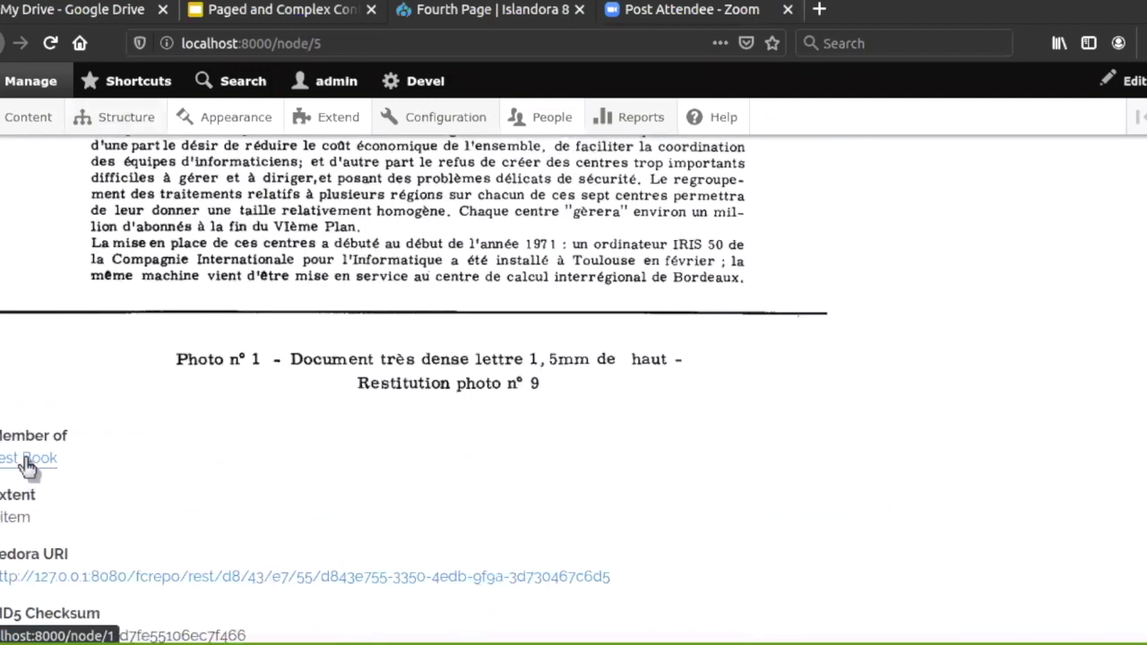
{"action": "left_click", "coordinate": [27, 461]}
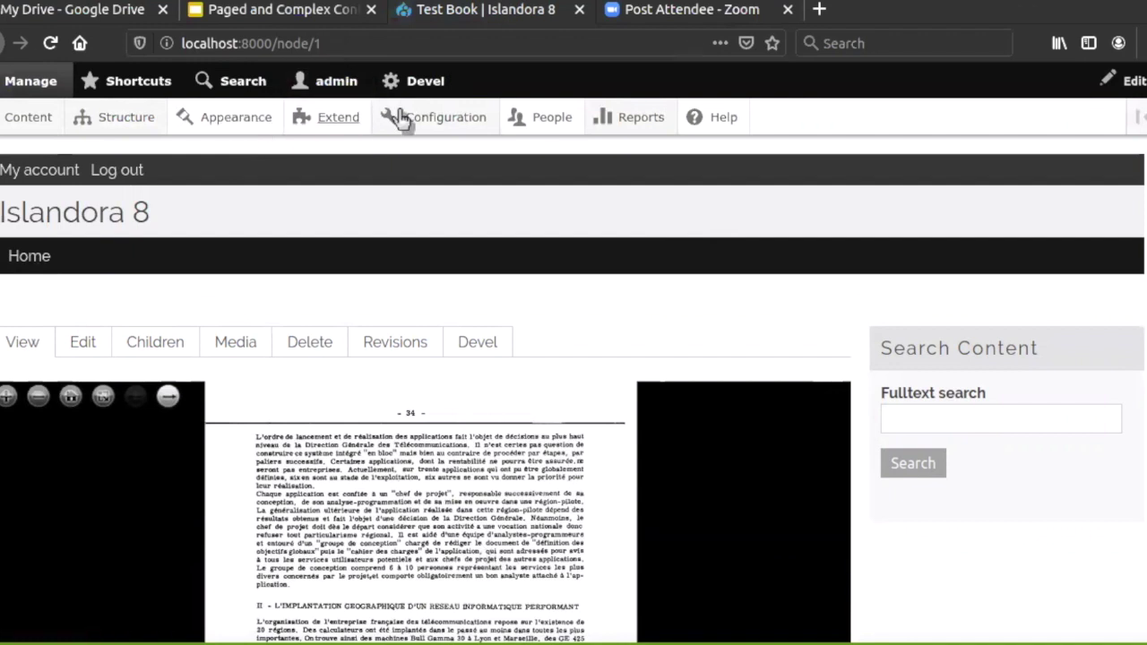
Step: Open the OpenSeadragon settings and review the IIIF server, viewer, Sequence Mode and Collection Mode options
{"action": "mouse_move", "coordinate": [435, 123]}
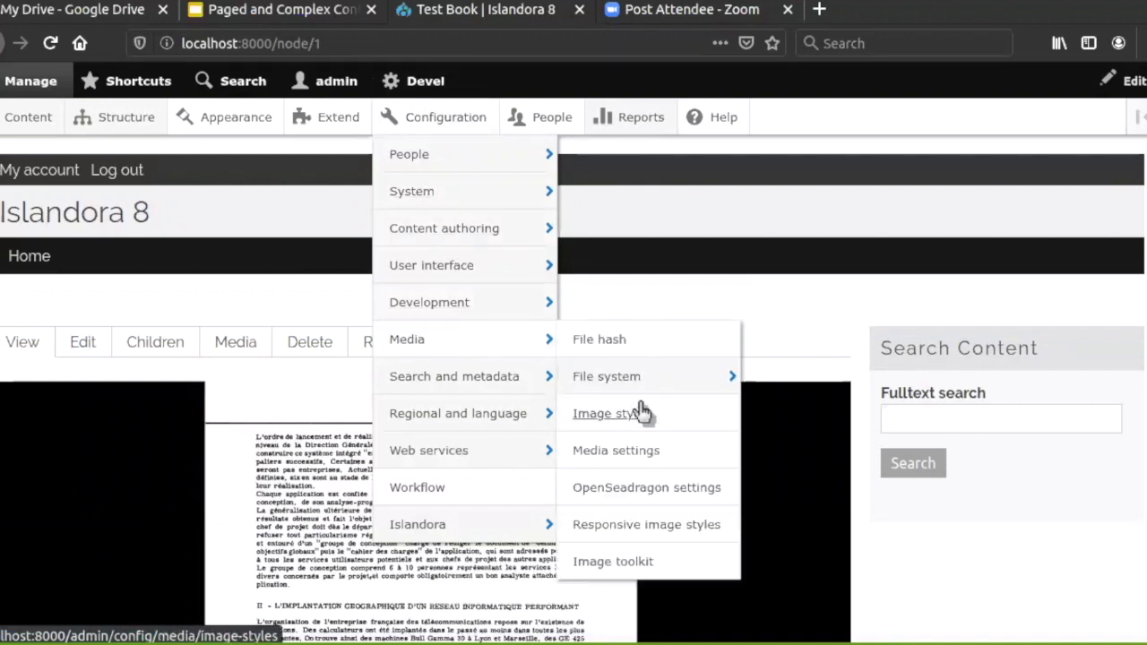
{"action": "left_click", "coordinate": [663, 493]}
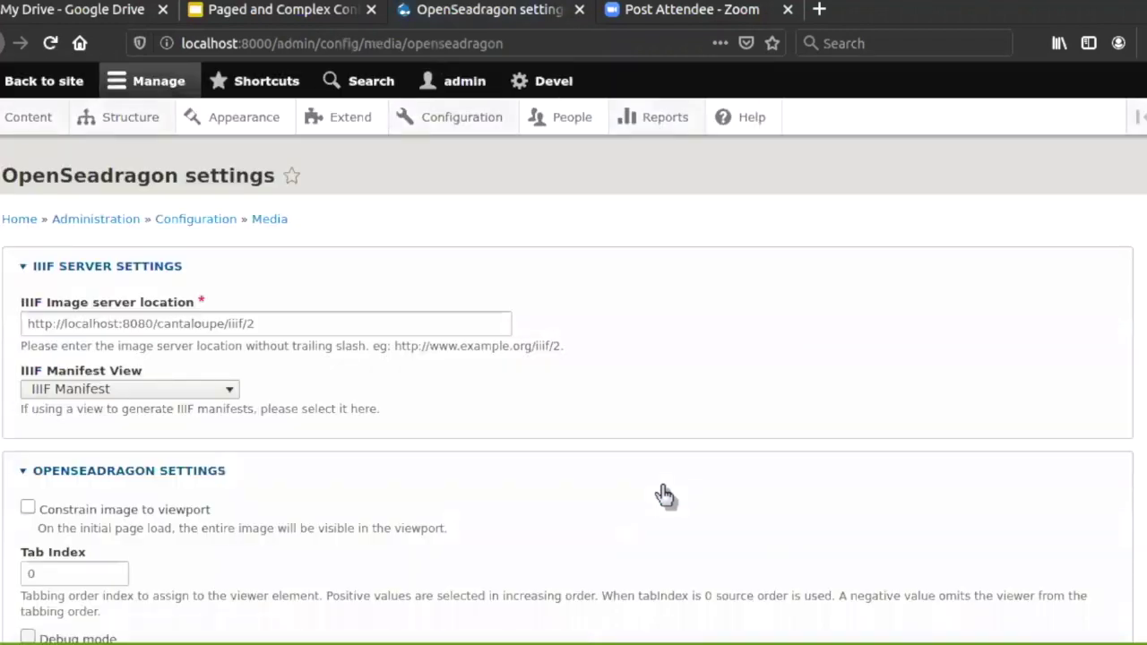
{"action": "left_click", "coordinate": [266, 326]}
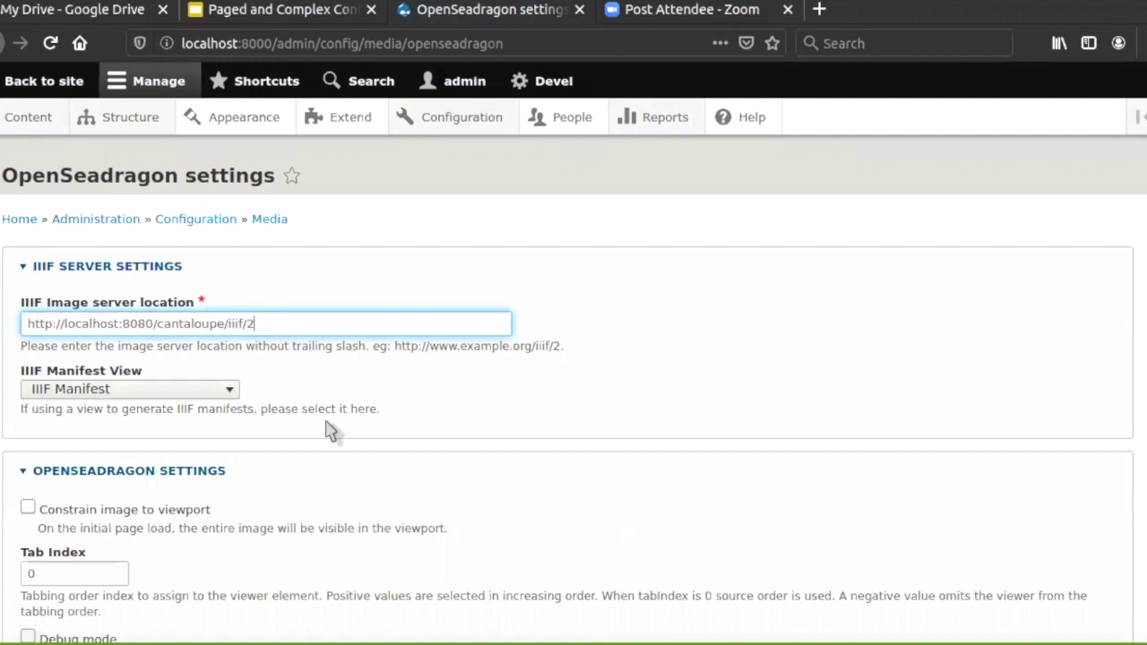
{"action": "scroll", "coordinate": [327, 428], "scroll_direction": "down", "scroll_amount": 3}
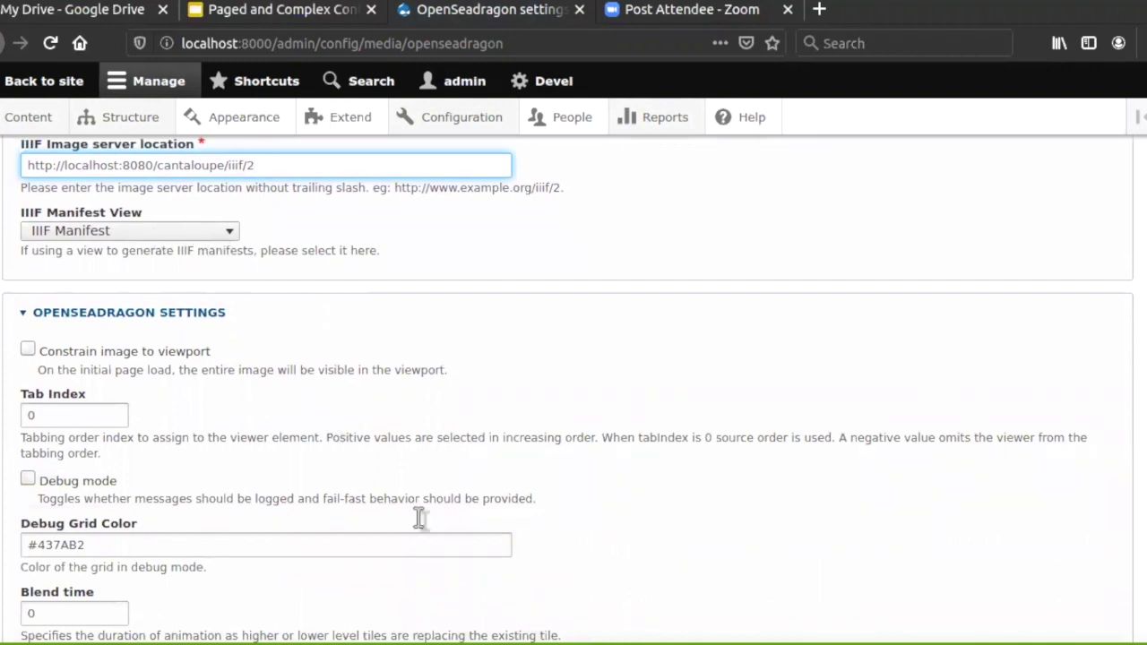
{"action": "scroll", "coordinate": [422, 581], "scroll_direction": "down", "scroll_amount": 5}
{"action": "scroll", "coordinate": [423, 580], "scroll_direction": "down", "scroll_amount": 20}
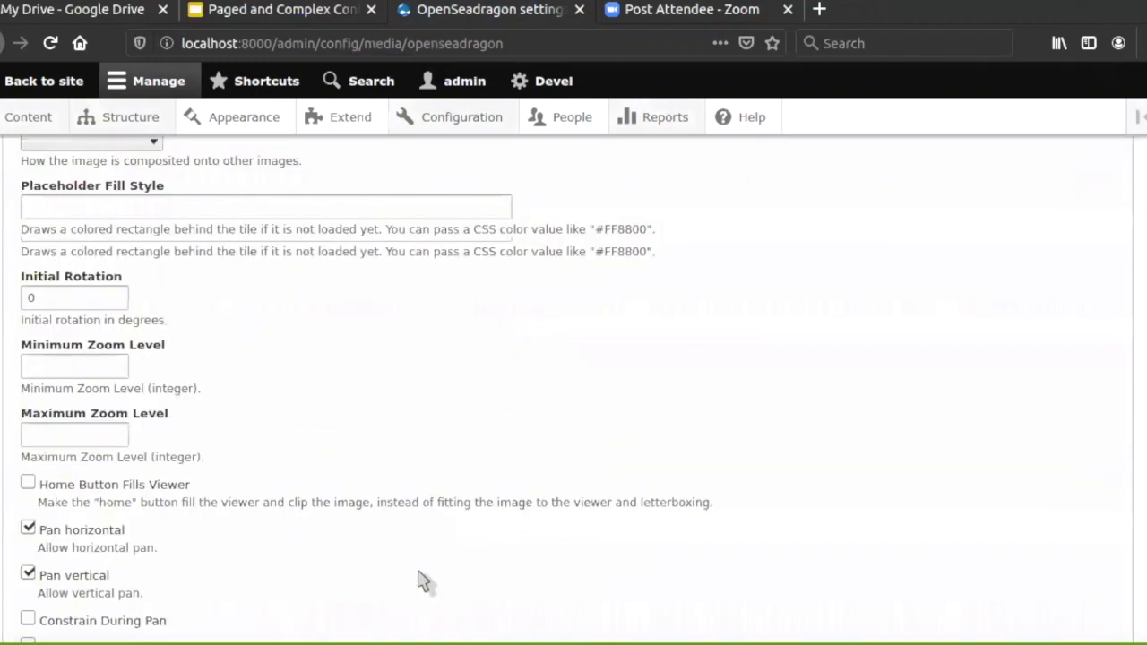
{"action": "scroll", "coordinate": [424, 581], "scroll_direction": "up", "scroll_amount": 11}
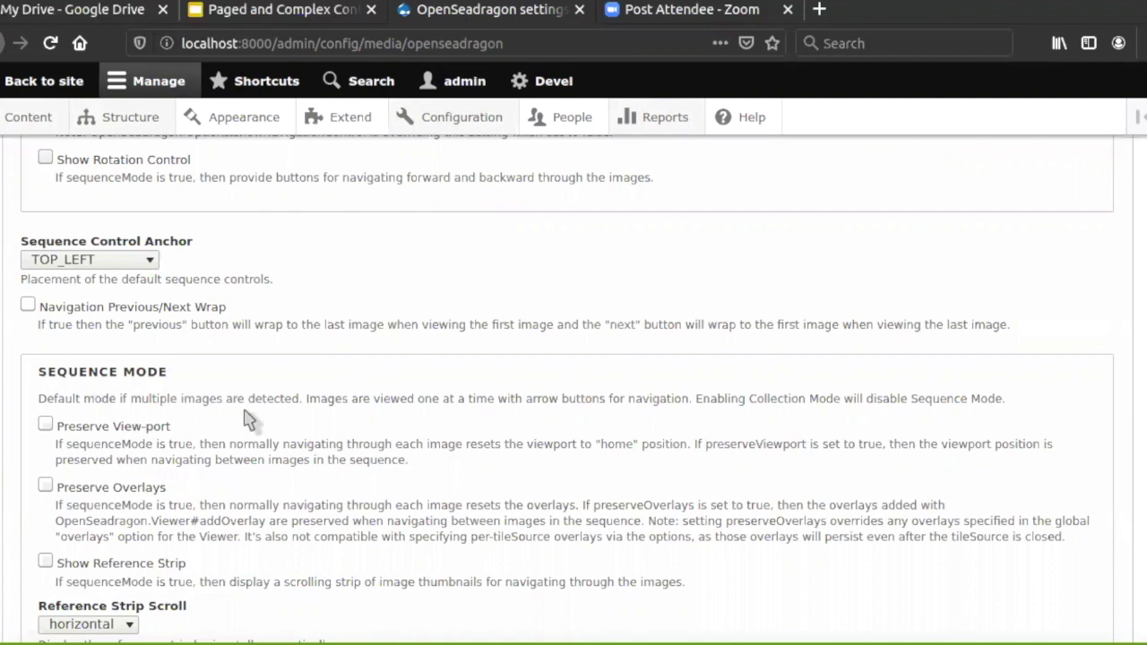
{"action": "scroll", "coordinate": [248, 418], "scroll_direction": "down", "scroll_amount": 10}
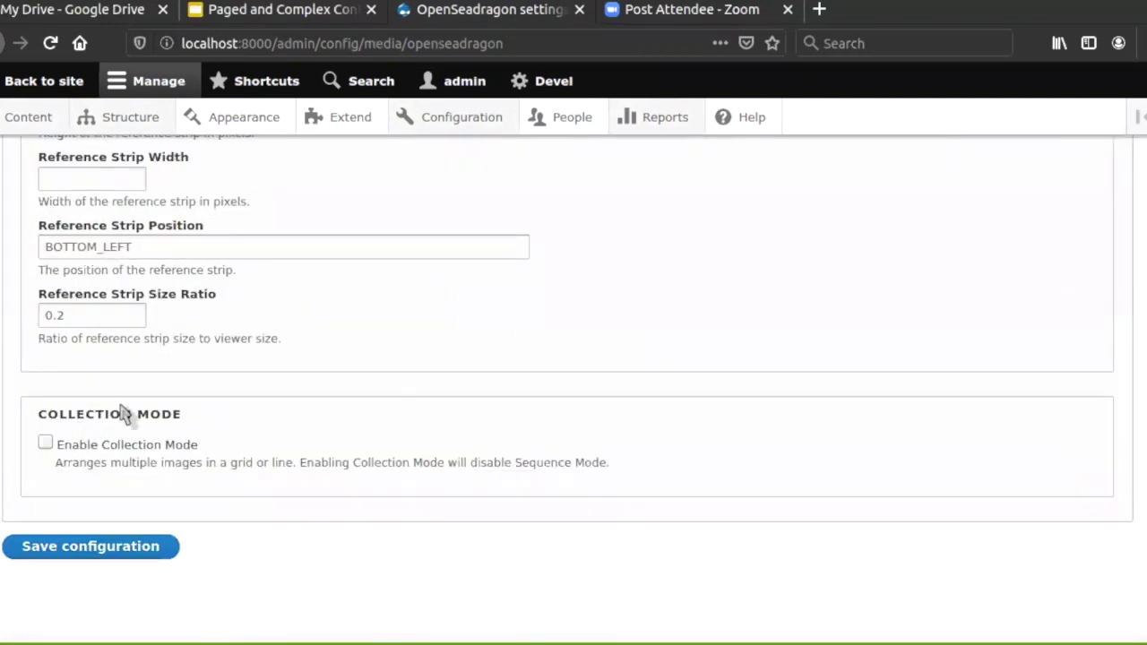
{"action": "scroll", "coordinate": [338, 334], "scroll_direction": "up", "scroll_amount": 10}
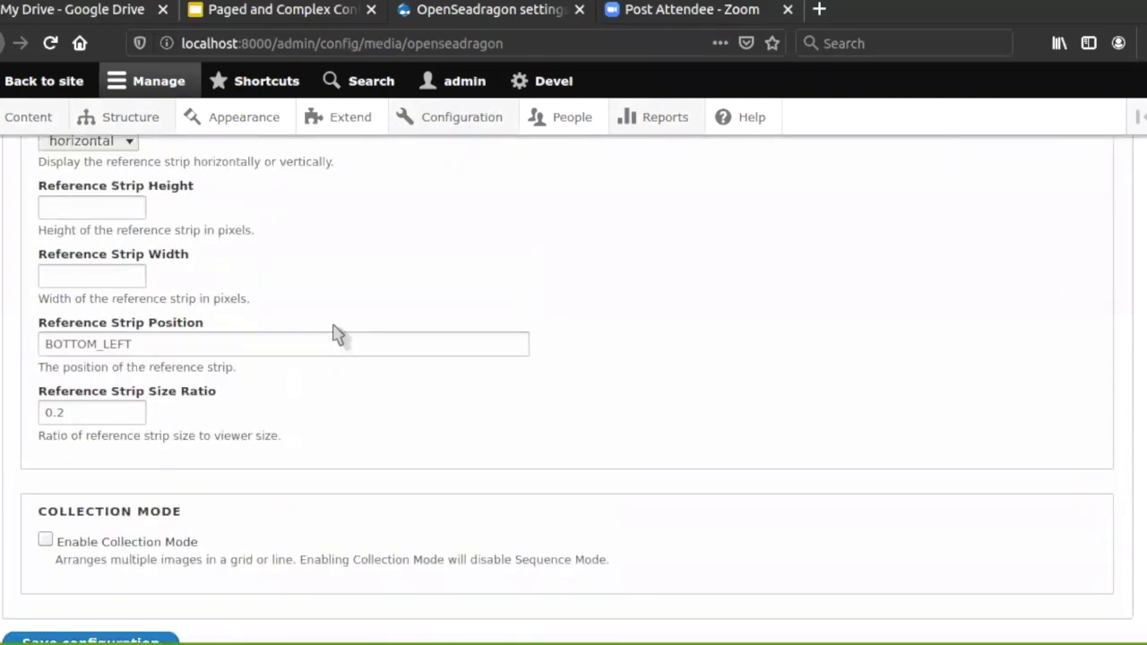
{"action": "scroll", "coordinate": [338, 334], "scroll_direction": "down", "scroll_amount": 5}
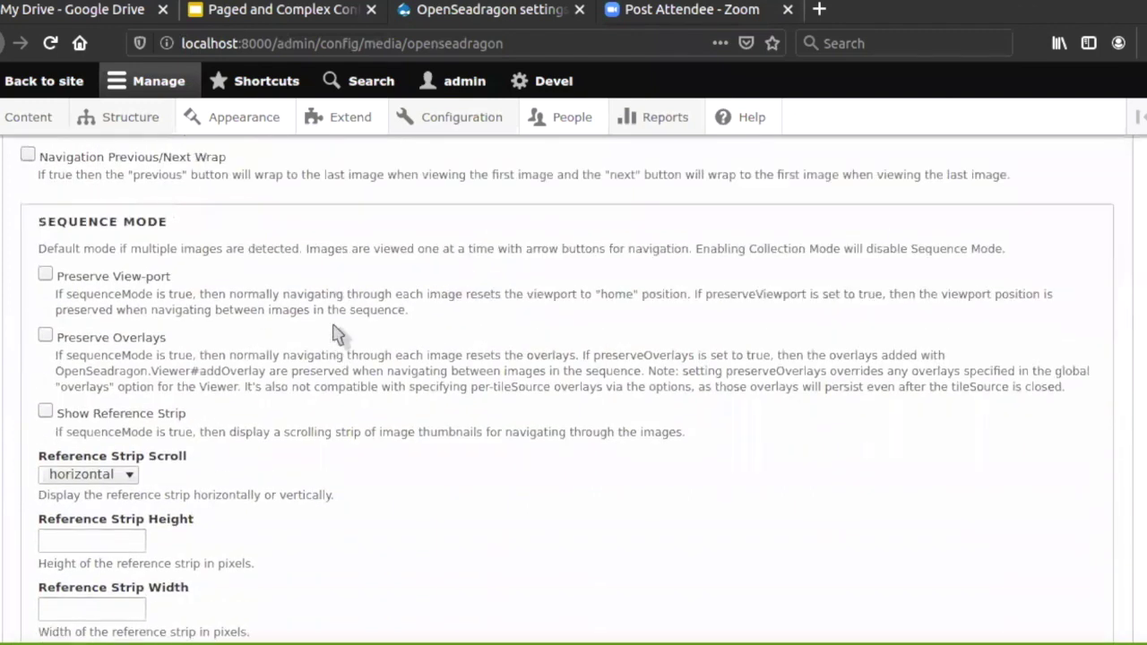
Step: Enable Show Reference Strip under the OpenSeadragon Sequence Mode settings and save the configuration
{"action": "scroll", "coordinate": [338, 334], "scroll_direction": "up", "scroll_amount": 3}
{"action": "scroll", "coordinate": [338, 334], "scroll_direction": "up", "scroll_amount": 3}
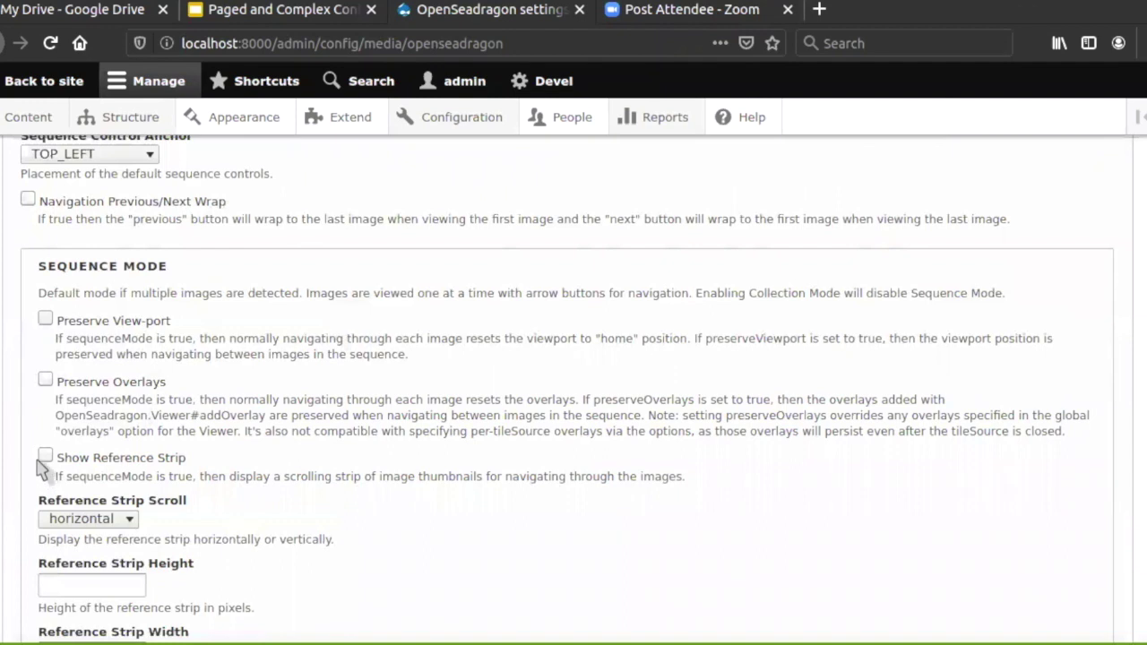
{"action": "left_click", "coordinate": [45, 458]}
{"action": "scroll", "coordinate": [41, 484], "scroll_direction": "down", "scroll_amount": 5}
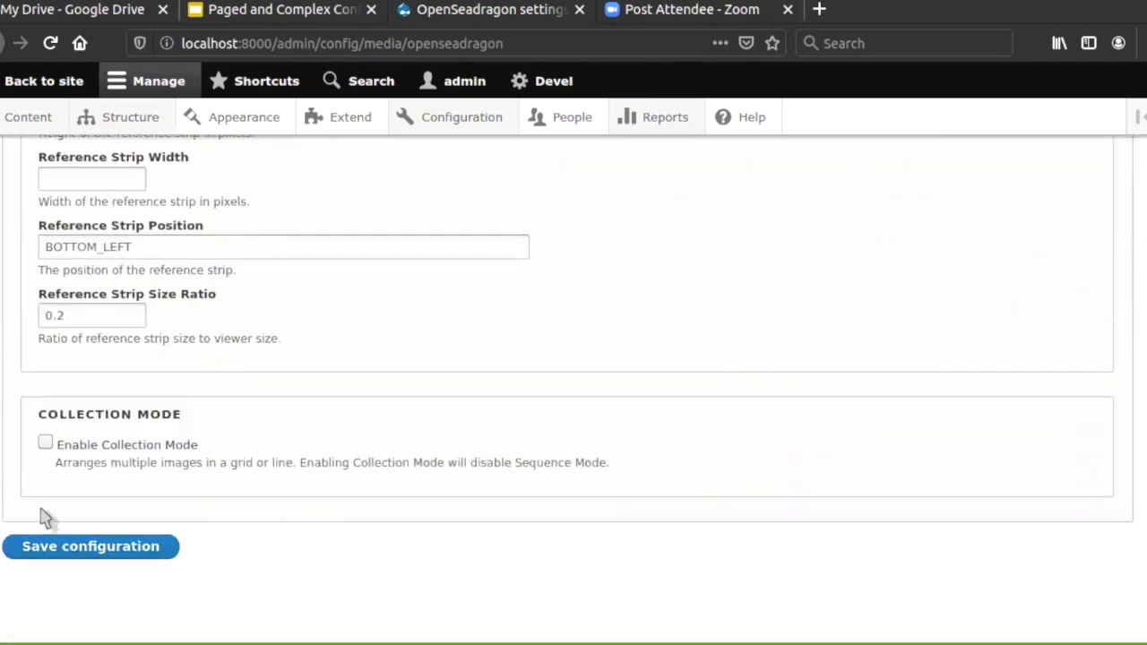
{"action": "left_click", "coordinate": [41, 549]}
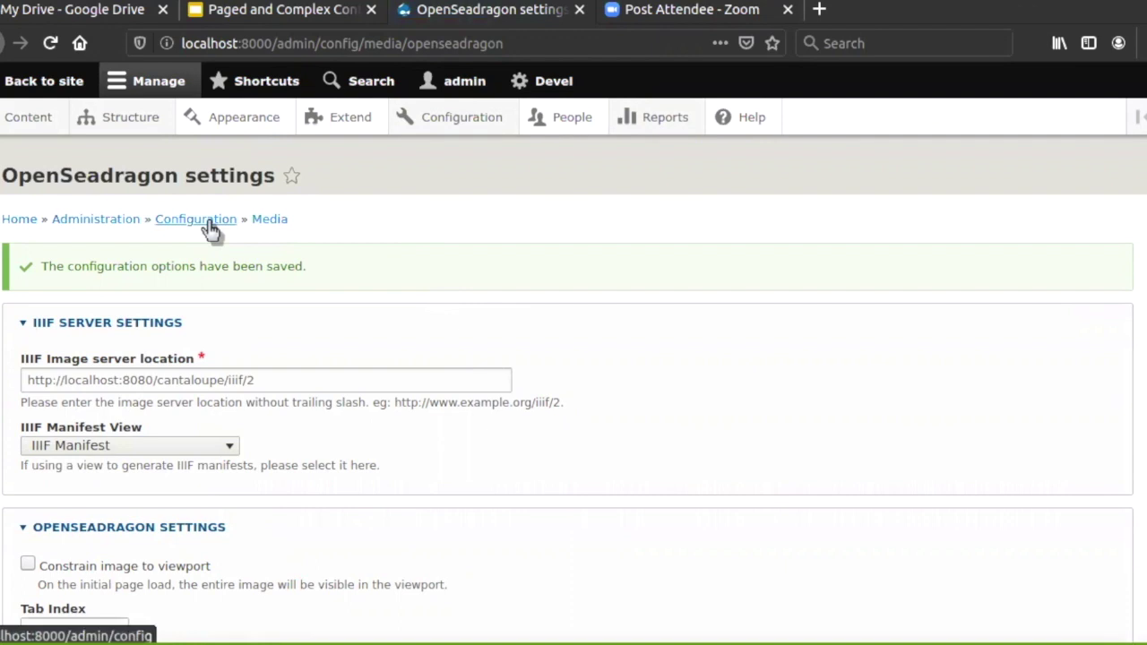
Step: Clear all of the site's caches from the Performance configuration page
{"action": "left_click", "coordinate": [267, 224]}
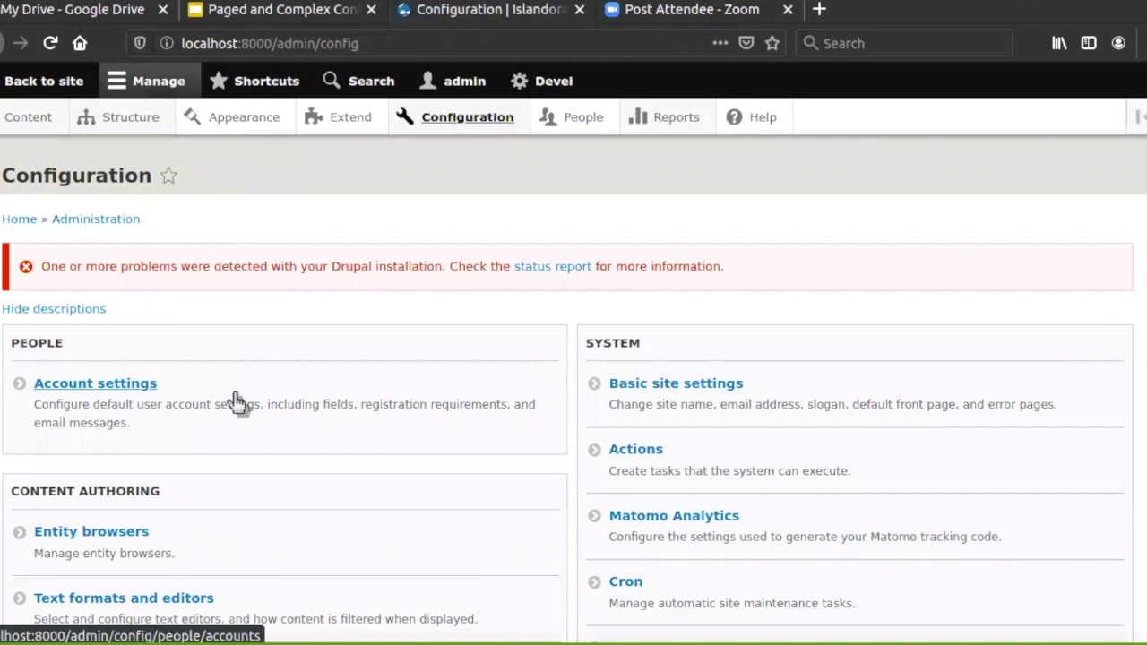
{"action": "scroll", "coordinate": [234, 400], "scroll_direction": "down", "scroll_amount": 10}
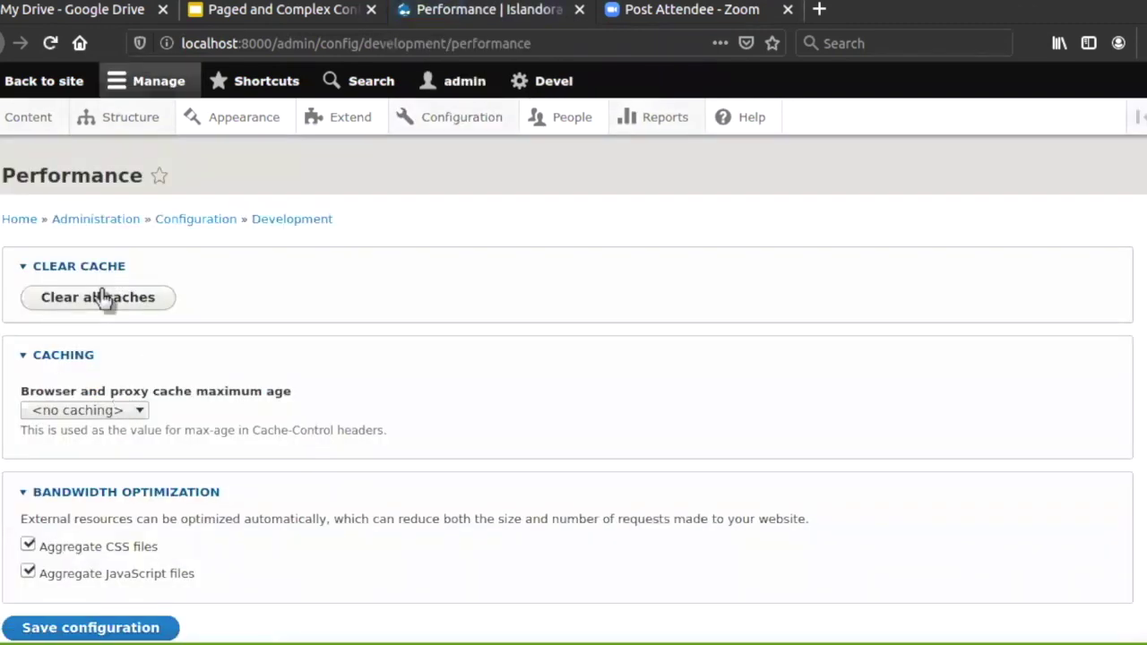
{"action": "left_click", "coordinate": [102, 284]}
{"action": "left_click", "coordinate": [101, 279]}
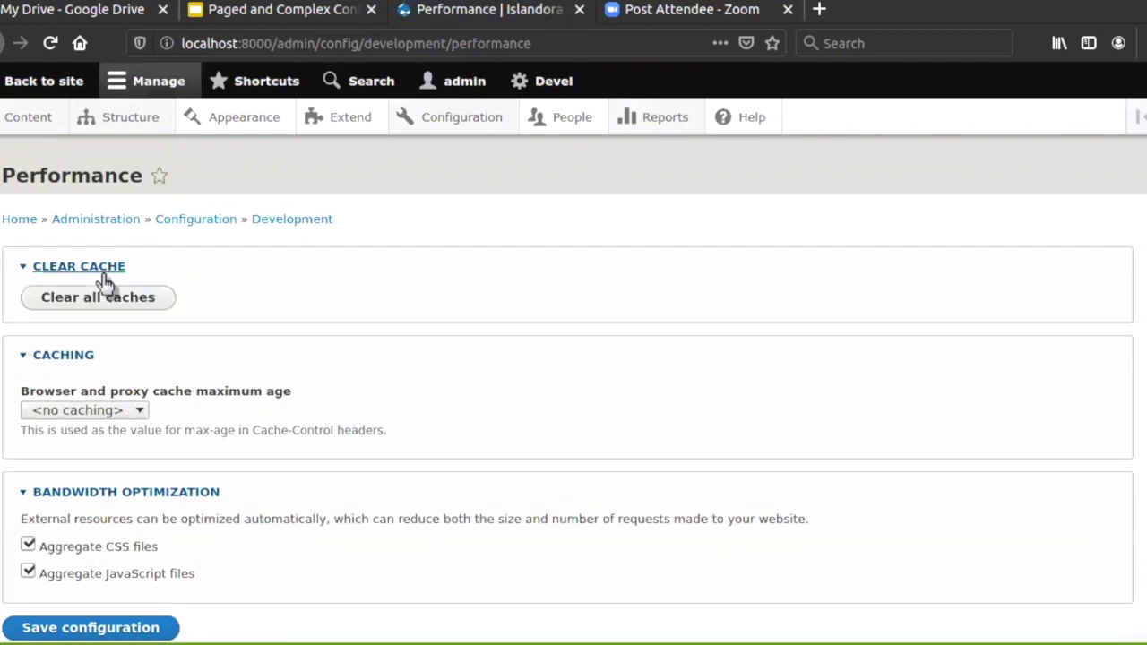
{"action": "left_click", "coordinate": [104, 305]}
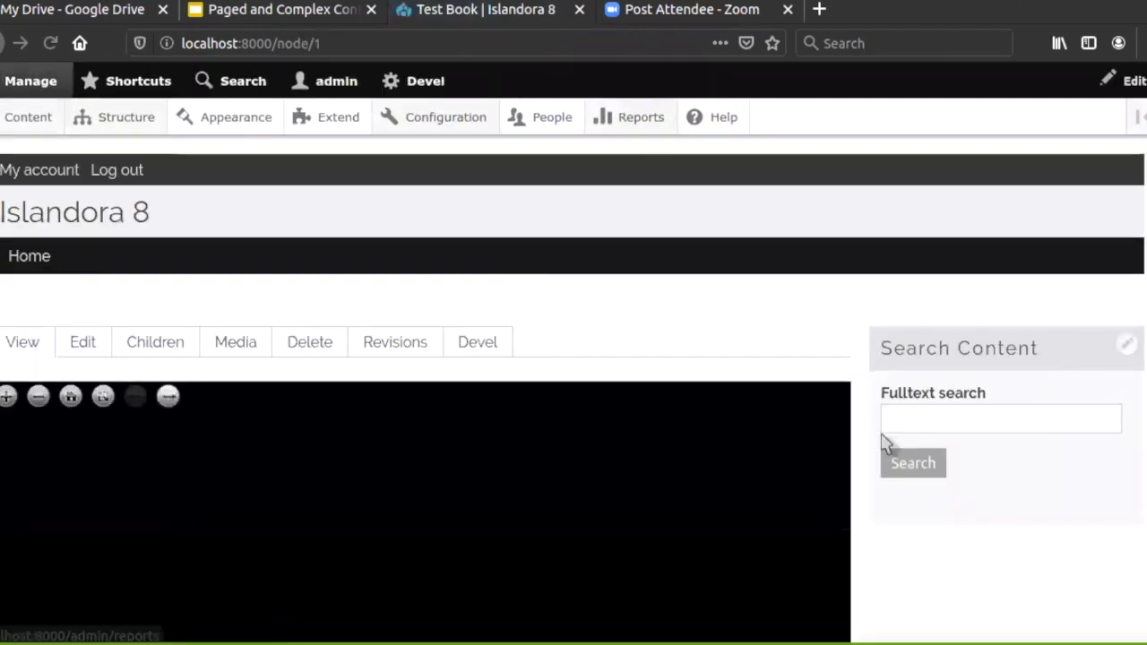
Step: Return to Test Book and display its second page through the thumbnail in the viewer's reference strip
{"action": "scroll", "coordinate": [863, 421], "scroll_direction": "down", "scroll_amount": 5}
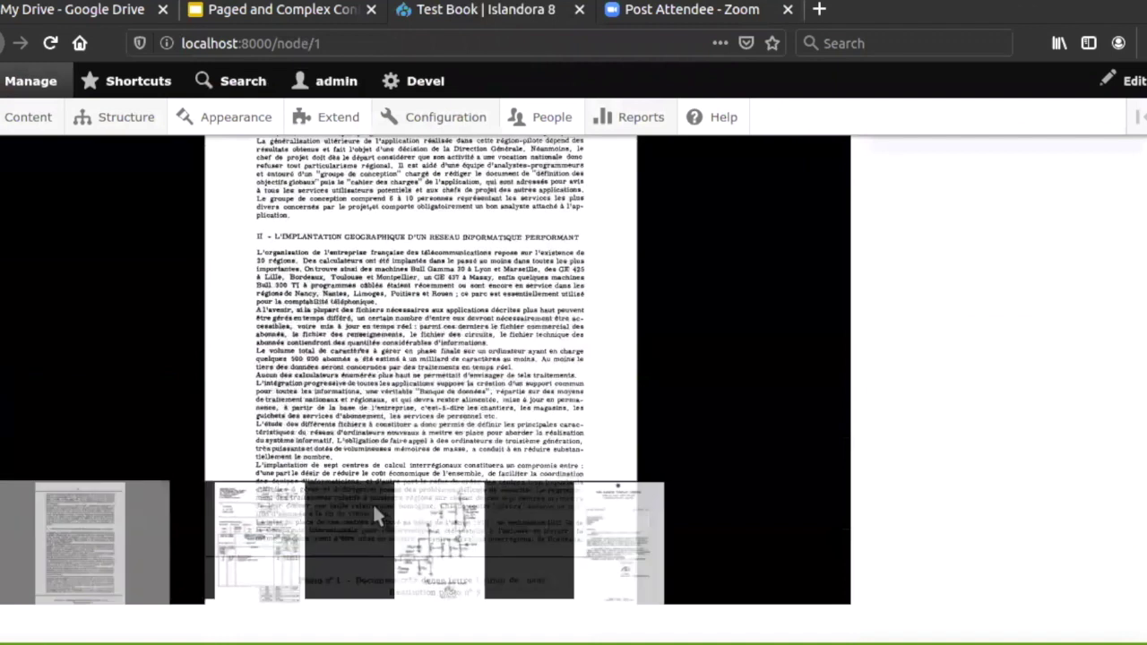
{"action": "left_click", "coordinate": [264, 546]}
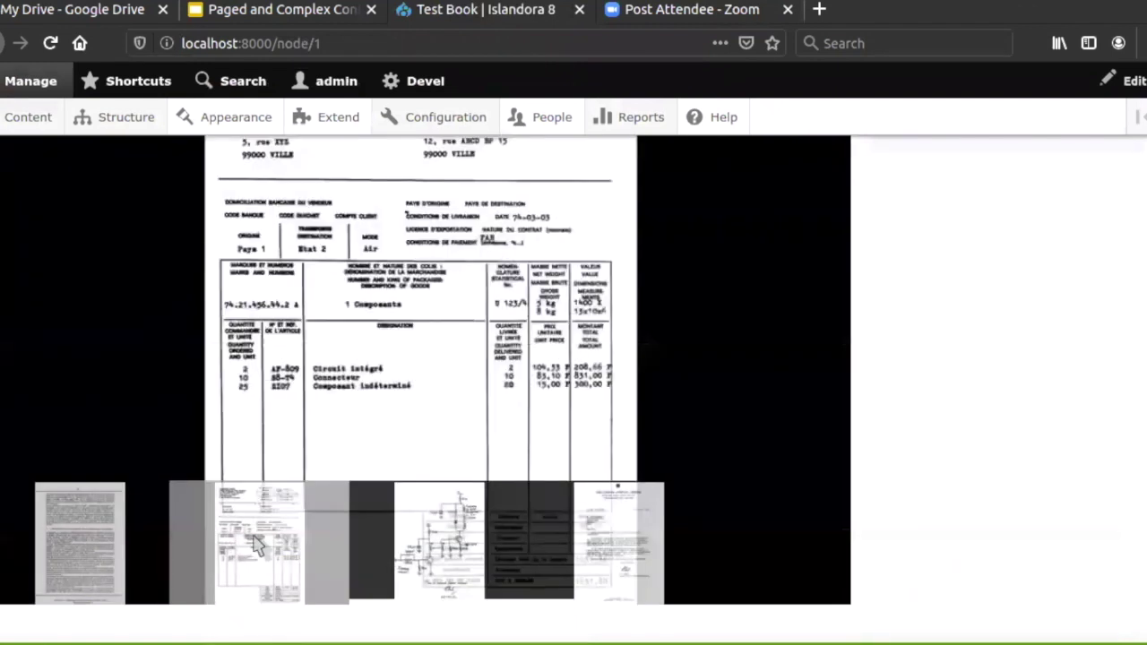
Step: Browse Test Book's pages through the reference strip thumbnails, viewing the third, fourth and second pages before returning to the first
{"action": "left_click", "coordinate": [473, 565]}
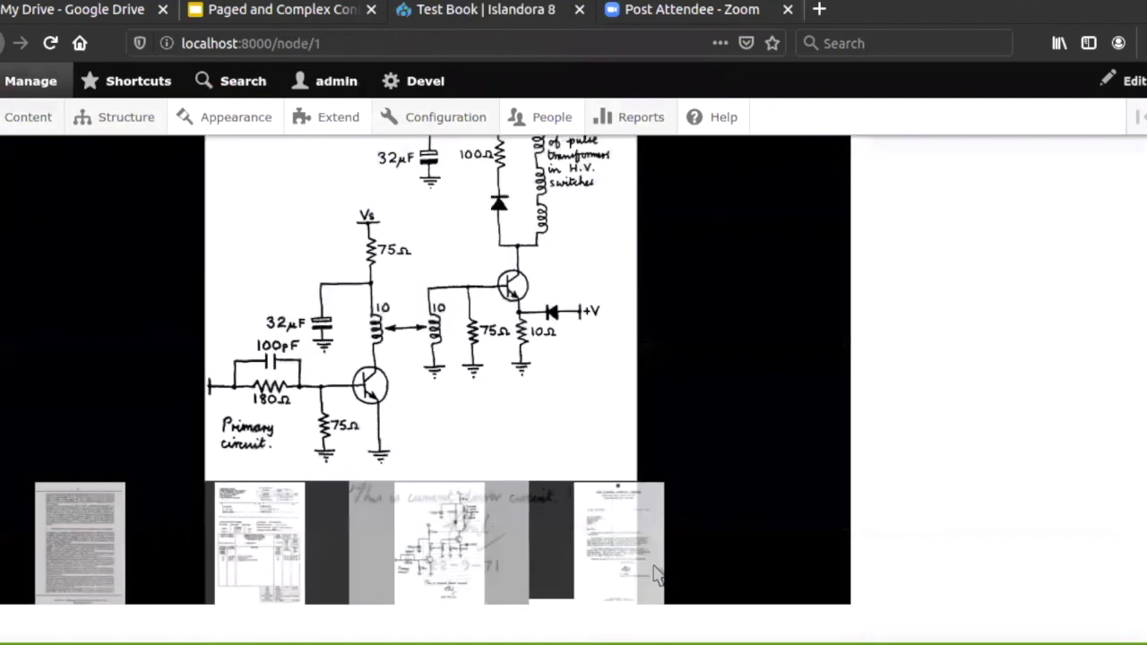
{"action": "left_click", "coordinate": [619, 562]}
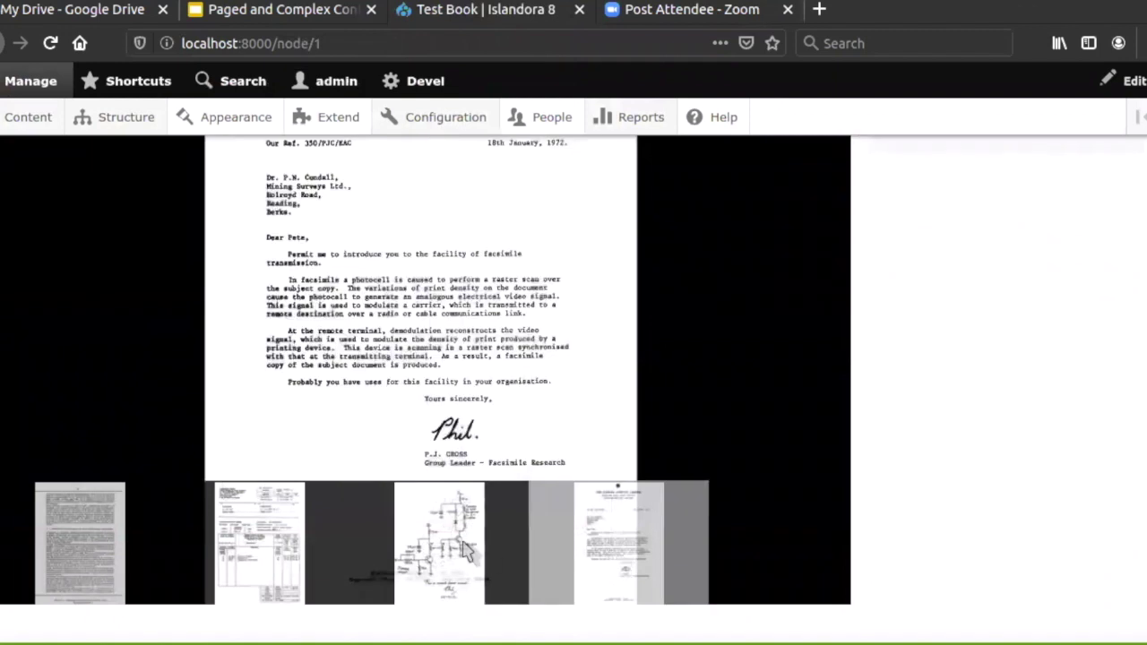
{"action": "left_click", "coordinate": [467, 549]}
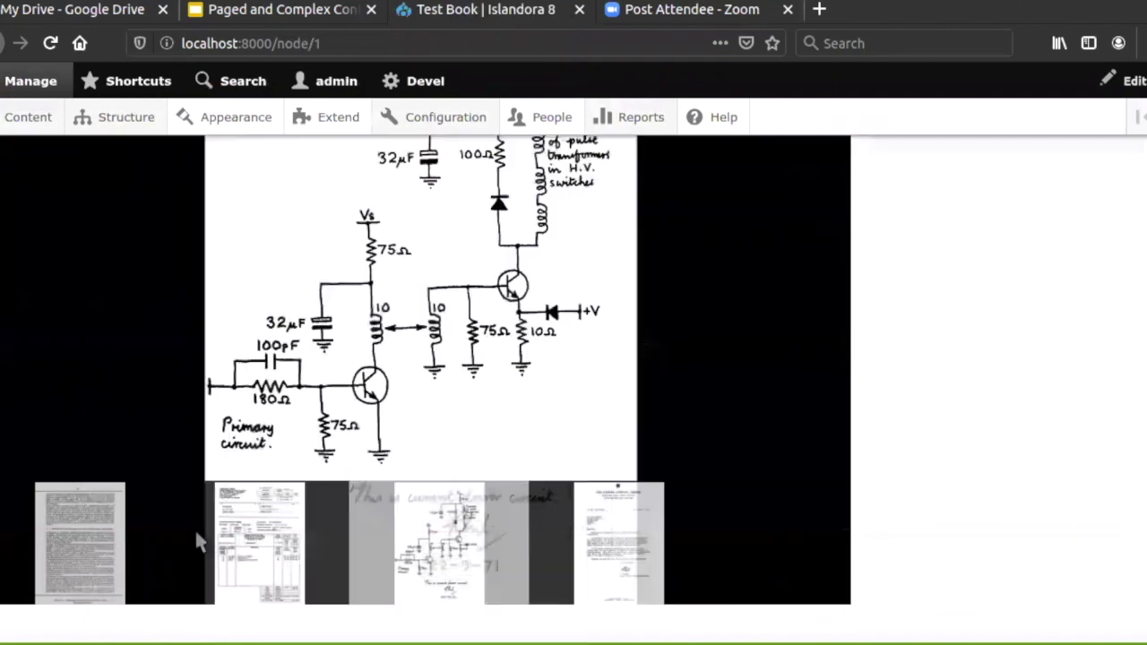
{"action": "left_click", "coordinate": [255, 555]}
{"action": "left_click", "coordinate": [97, 551]}
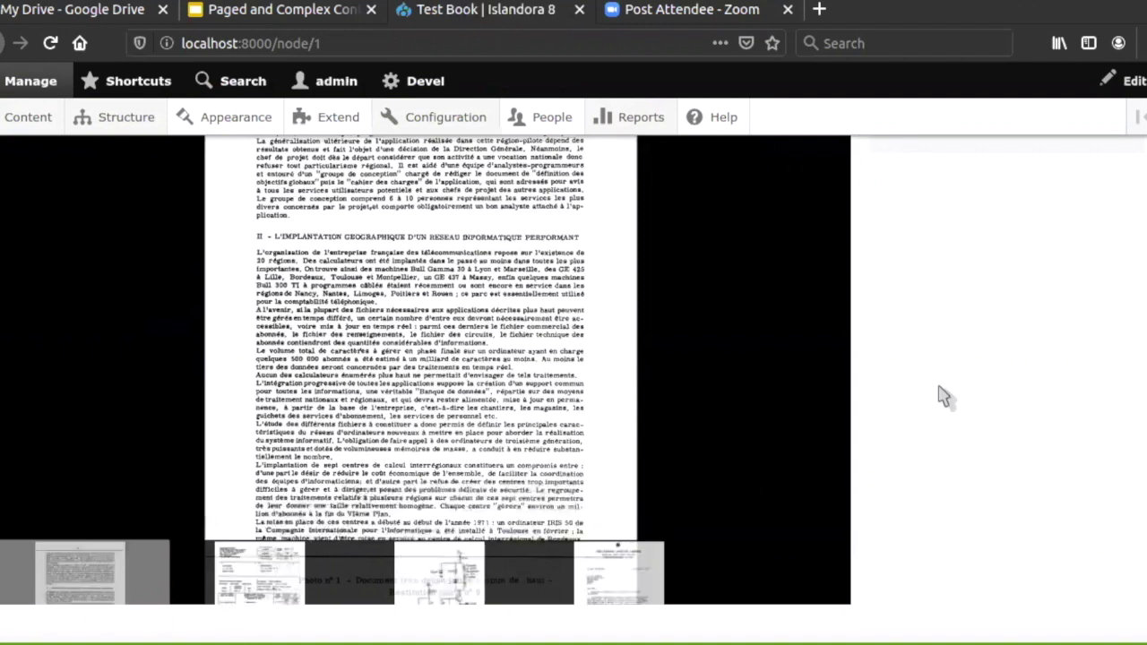
Step: Page forward from Test Book's first page to its third and back again with the viewer's page navigation
{"action": "scroll", "coordinate": [871, 313], "scroll_direction": "up", "scroll_amount": 5}
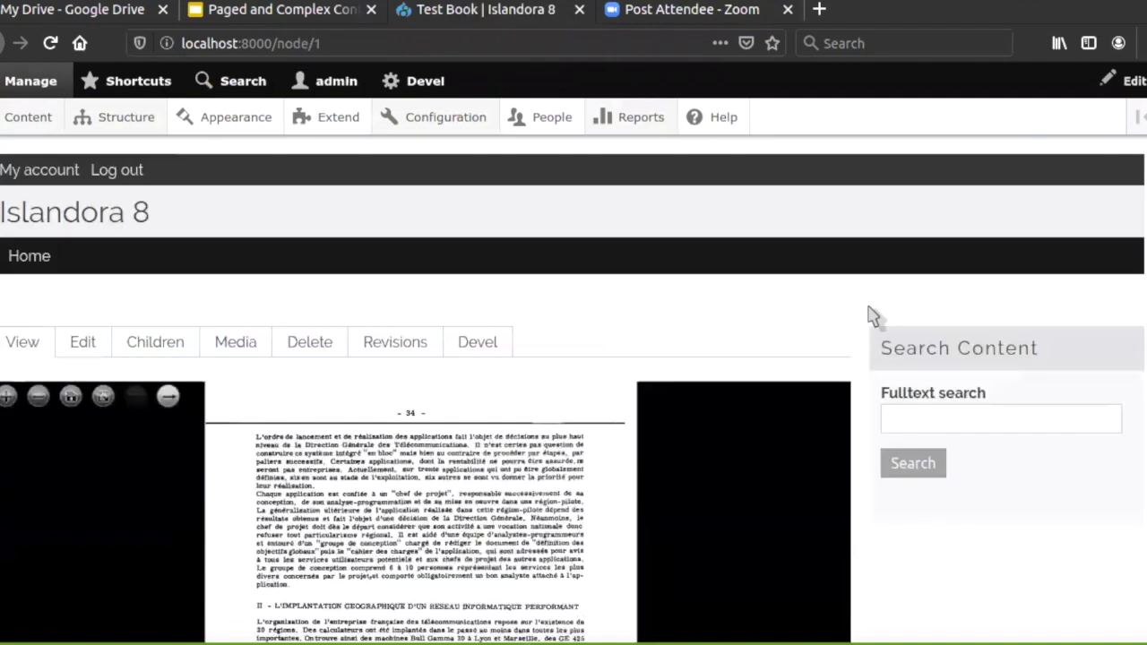
{"action": "scroll", "coordinate": [870, 314], "scroll_direction": "down", "scroll_amount": 5}
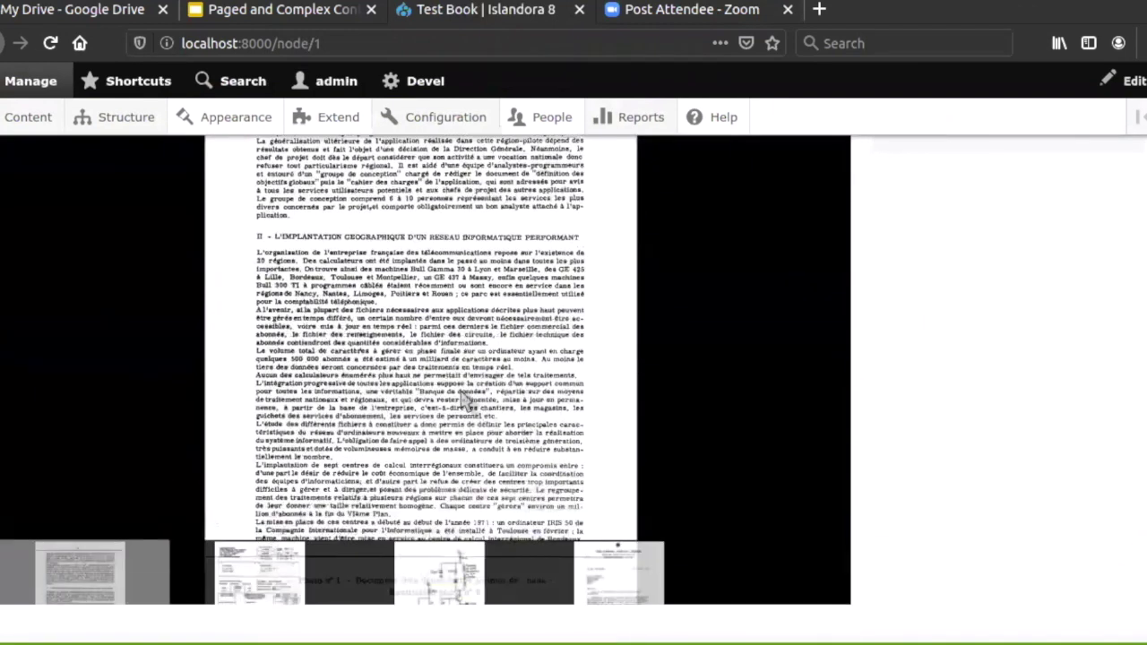
{"action": "scroll", "coordinate": [865, 299], "scroll_direction": "up", "scroll_amount": 5}
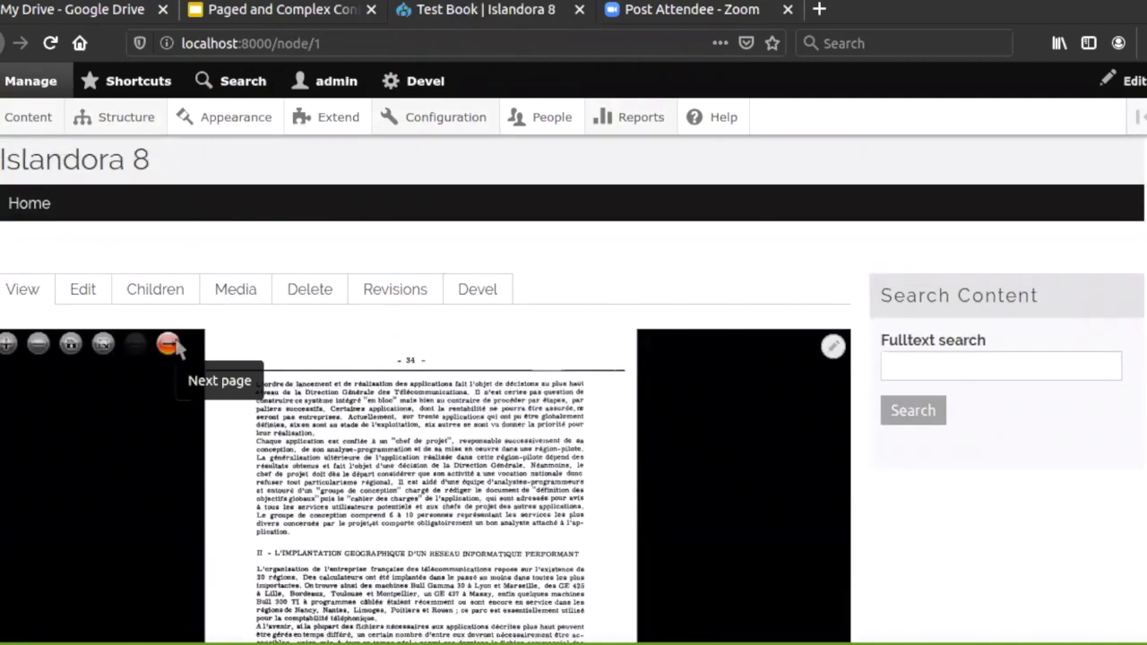
{"action": "left_click", "coordinate": [169, 345]}
{"action": "left_click", "coordinate": [168, 345]}
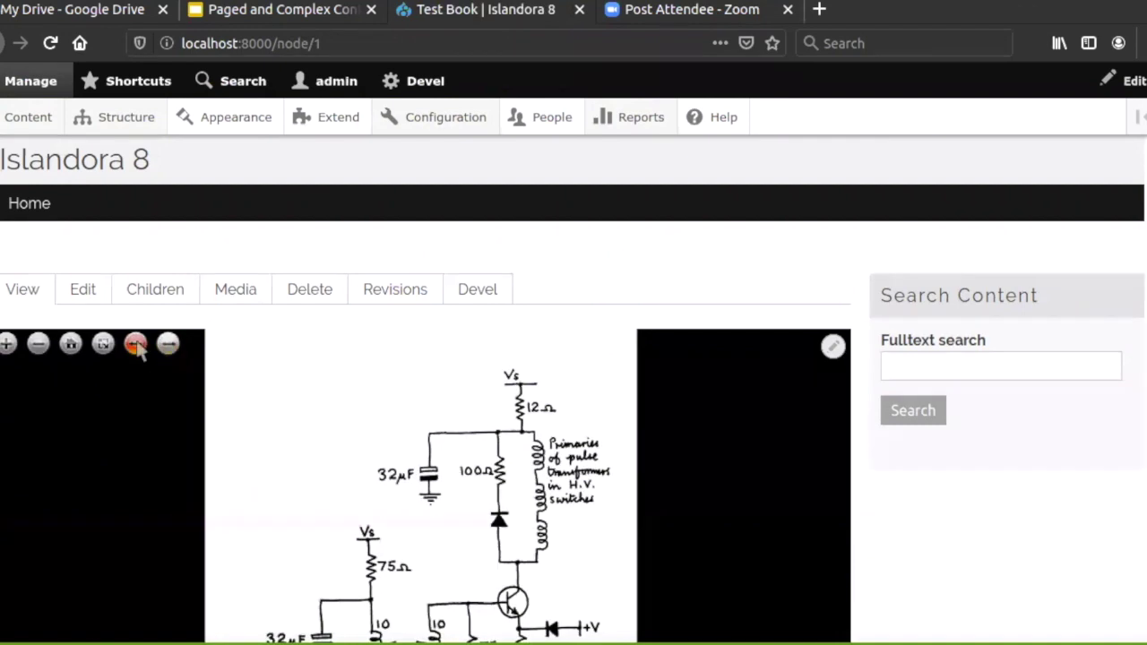
{"action": "left_click", "coordinate": [139, 345]}
{"action": "left_click", "coordinate": [142, 346]}
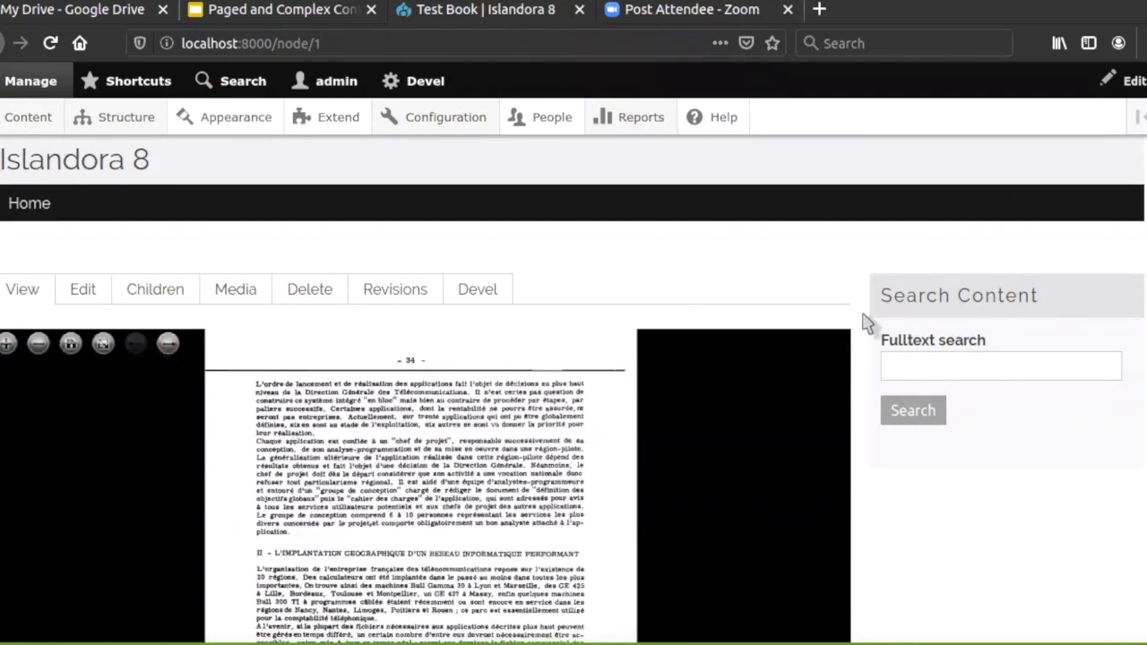
Step: Display Test Book's last page through its thumbnail in the viewer's reference strip
{"action": "scroll", "coordinate": [867, 325], "scroll_direction": "down", "scroll_amount": 5}
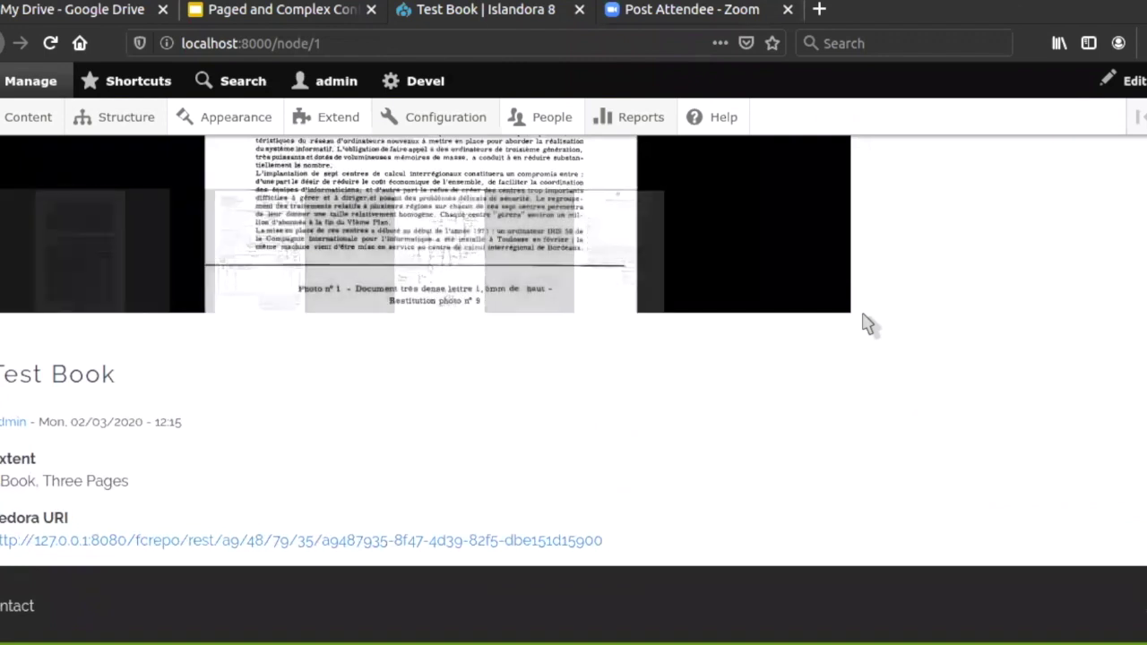
{"action": "scroll", "coordinate": [868, 324], "scroll_direction": "up", "scroll_amount": 5}
{"action": "scroll", "coordinate": [868, 324], "scroll_direction": "down", "scroll_amount": 5}
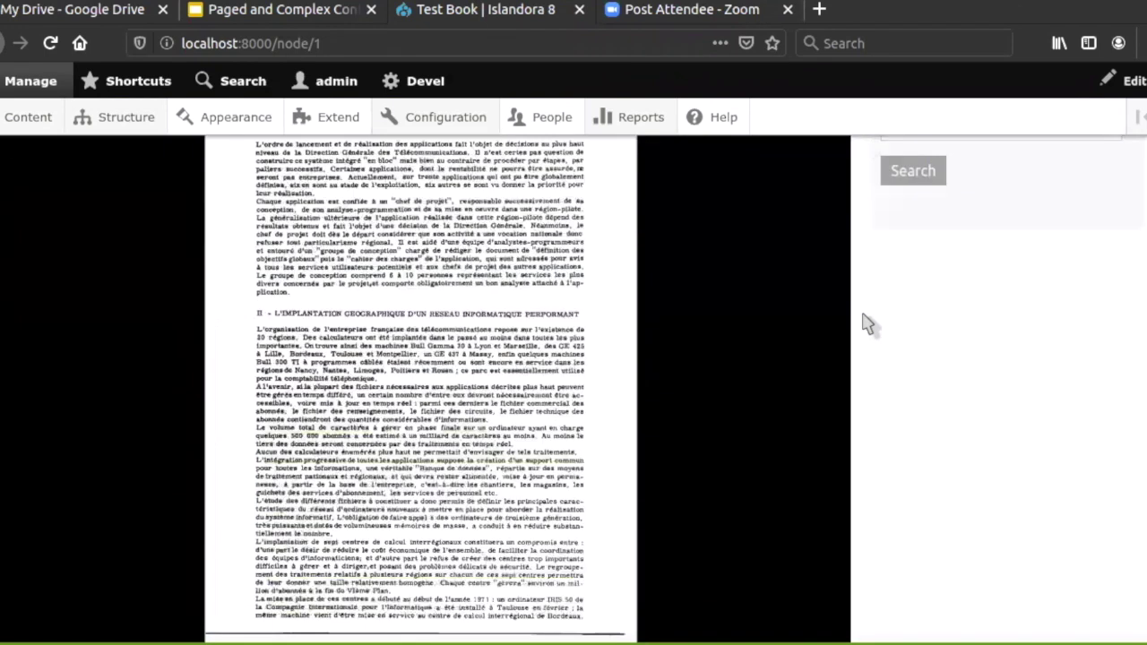
{"action": "mouse_move", "coordinate": [371, 335]}
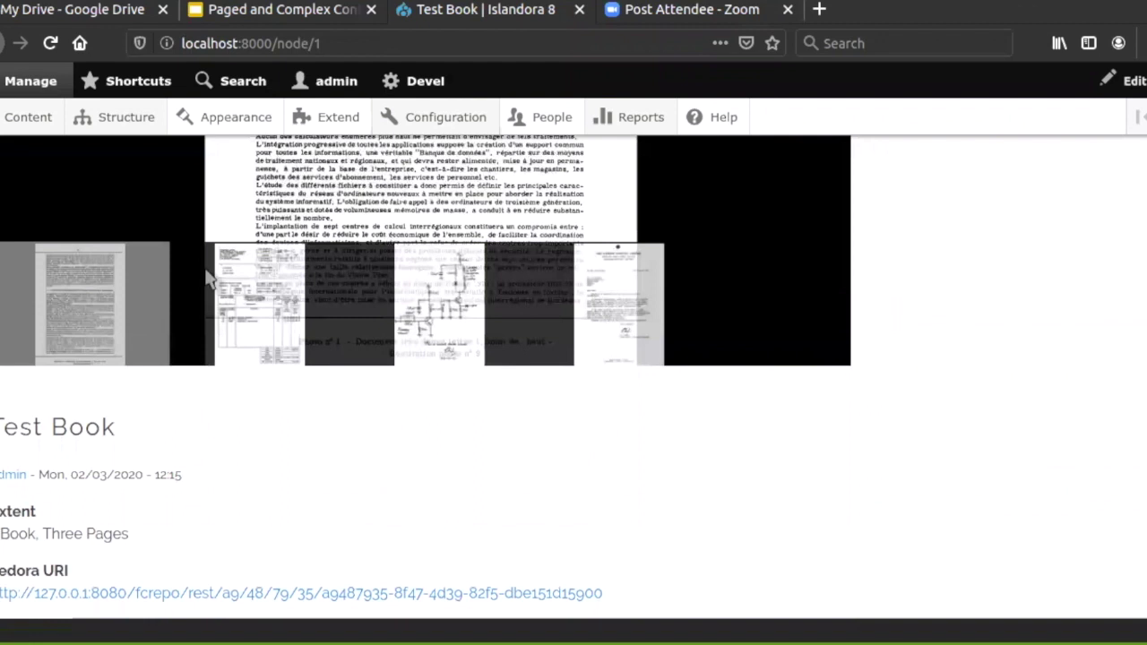
{"action": "left_click", "coordinate": [624, 309]}
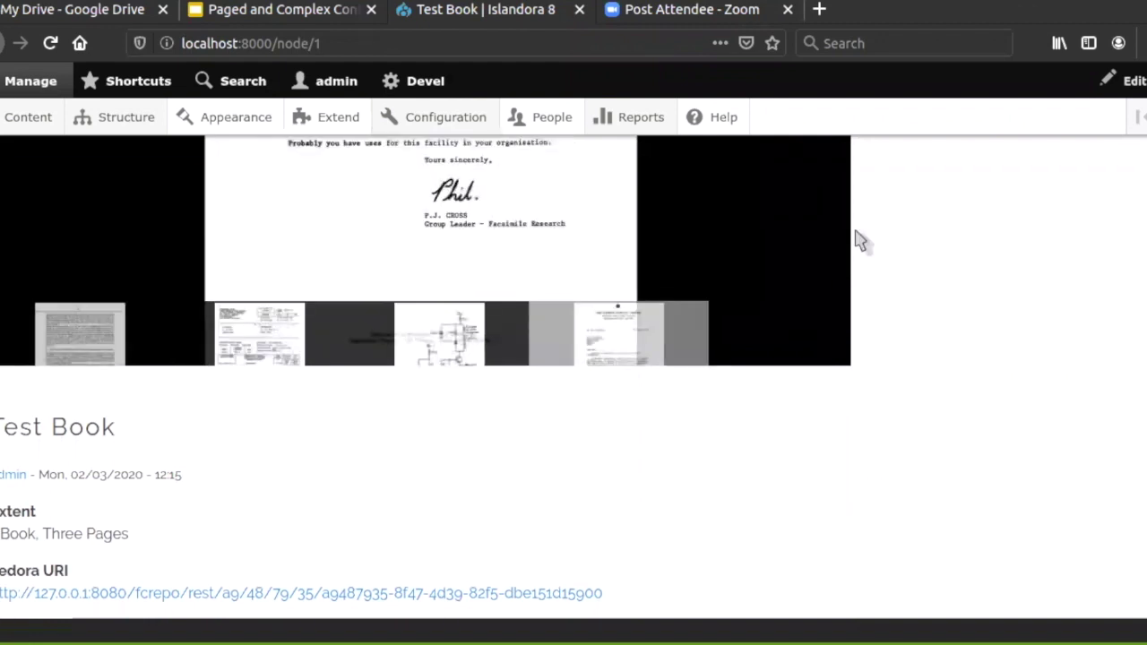
{"action": "scroll", "coordinate": [857, 235], "scroll_direction": "up", "scroll_amount": 3}
{"action": "scroll", "coordinate": [861, 228], "scroll_direction": "up", "scroll_amount": 4}
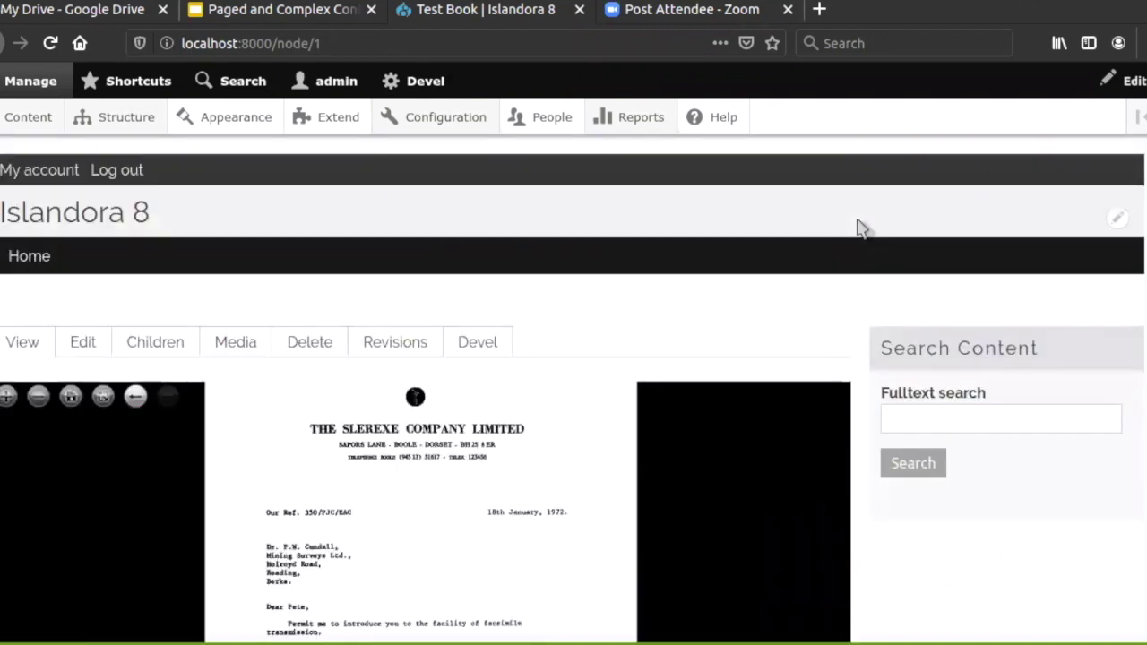
Step: Open the OpenSeadragon settings and disable Show Reference Strip under Sequence Mode
{"action": "mouse_move", "coordinate": [421, 128]}
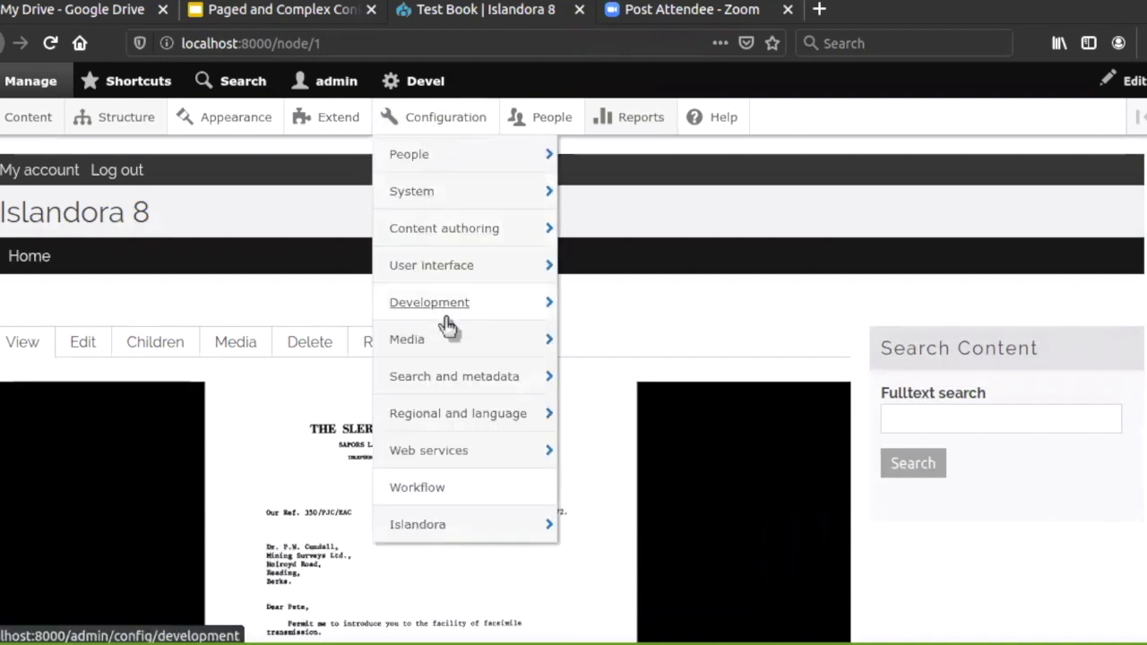
{"action": "mouse_move", "coordinate": [530, 308]}
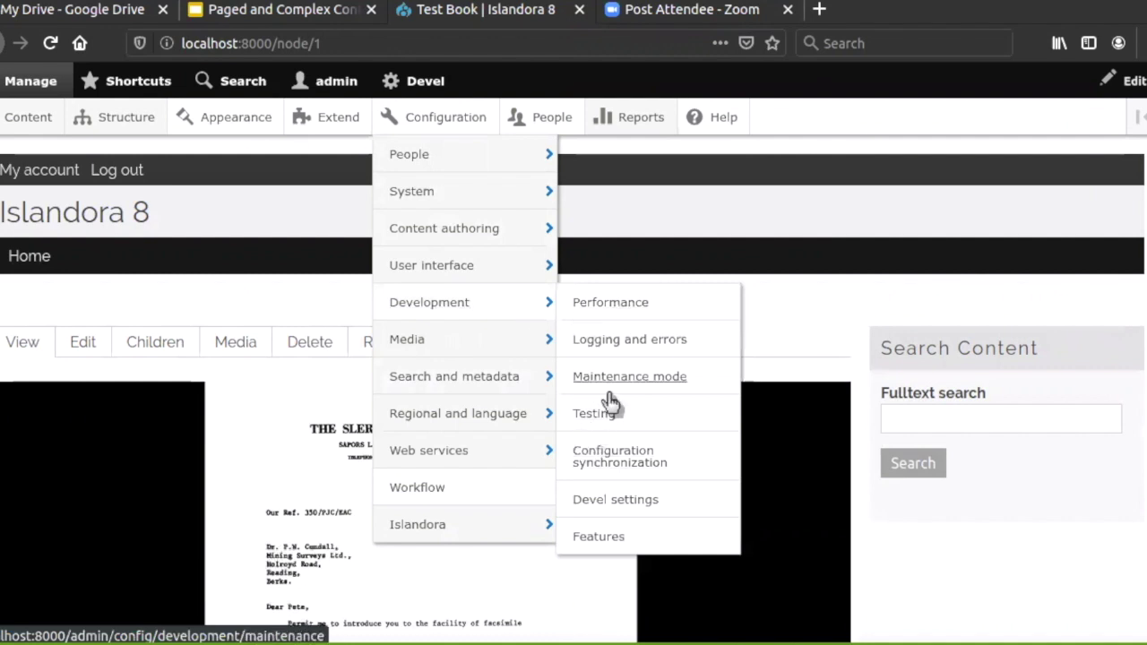
{"action": "mouse_move", "coordinate": [512, 357]}
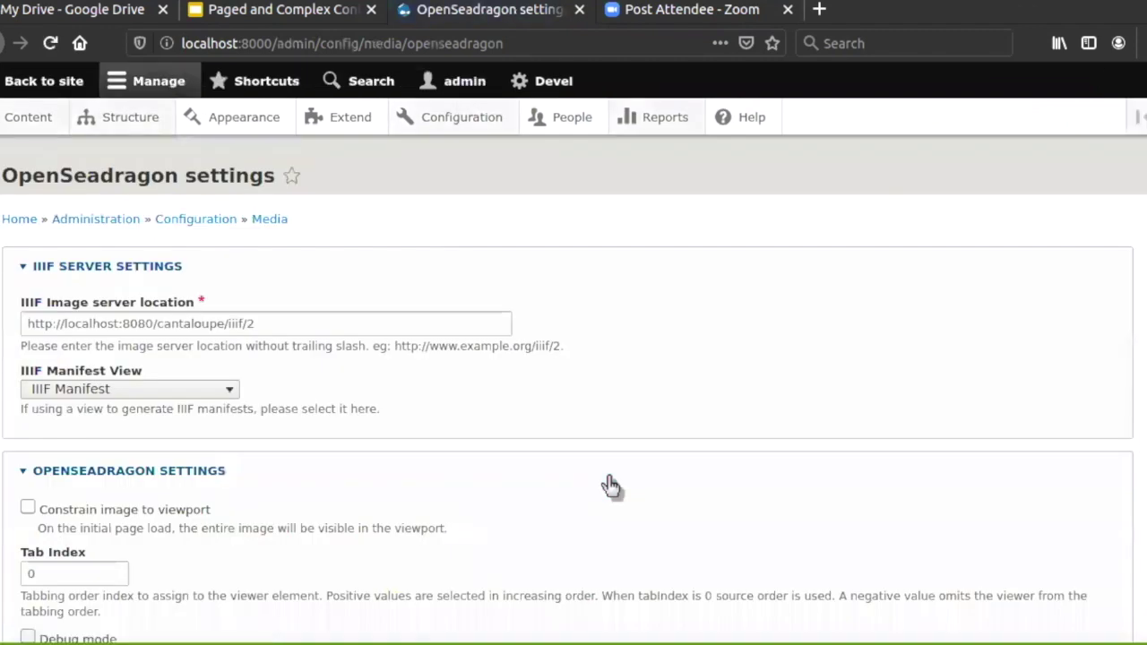
{"action": "scroll", "coordinate": [610, 487], "scroll_direction": "down", "scroll_amount": 20}
{"action": "scroll", "coordinate": [297, 269], "scroll_direction": "up", "scroll_amount": 10}
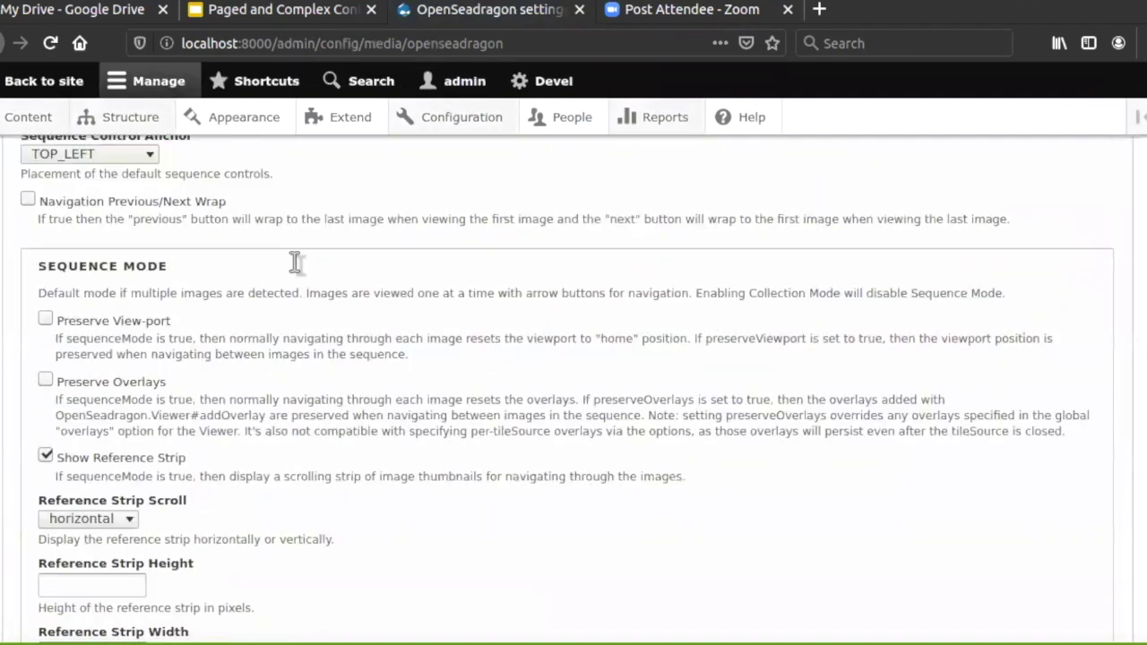
{"action": "left_click", "coordinate": [45, 458]}
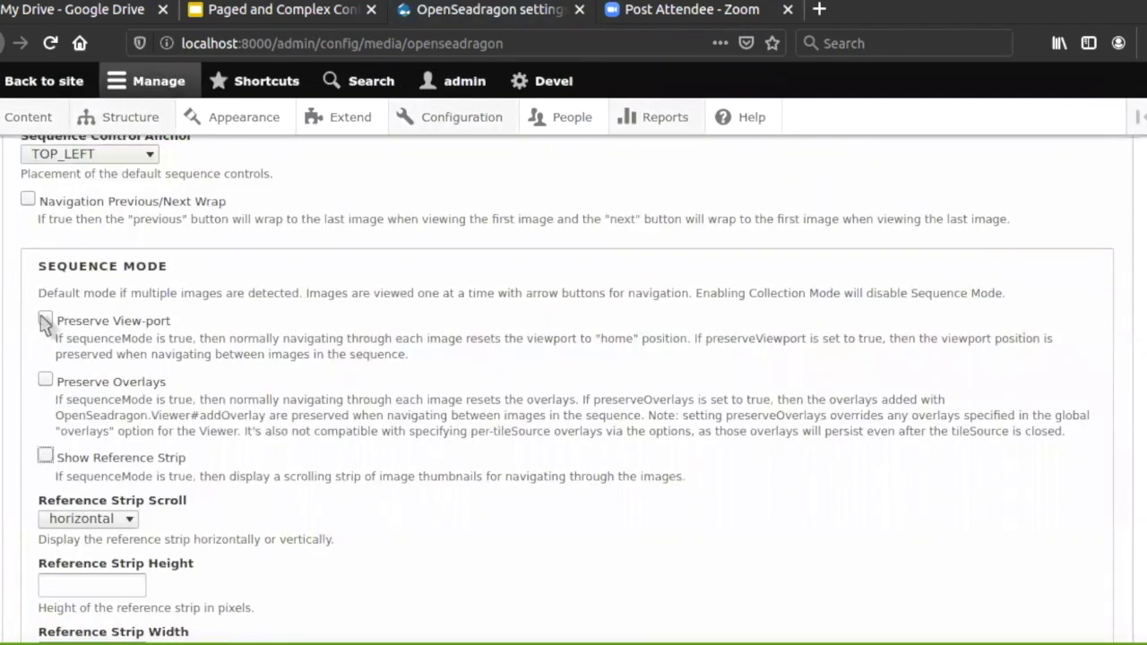
Step: Enable Collection Mode in the OpenSeadragon settings, review its grid options, and save the configuration
{"action": "scroll", "coordinate": [206, 401], "scroll_direction": "down", "scroll_amount": 1}
{"action": "scroll", "coordinate": [206, 401], "scroll_direction": "down", "scroll_amount": 8}
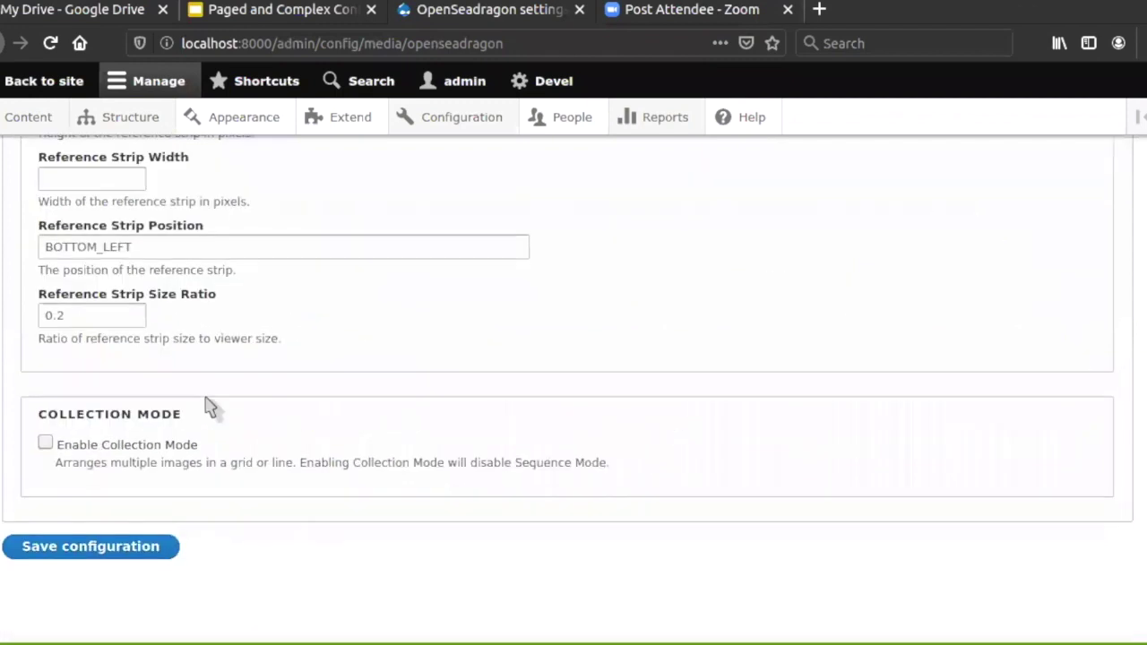
{"action": "left_click", "coordinate": [46, 444]}
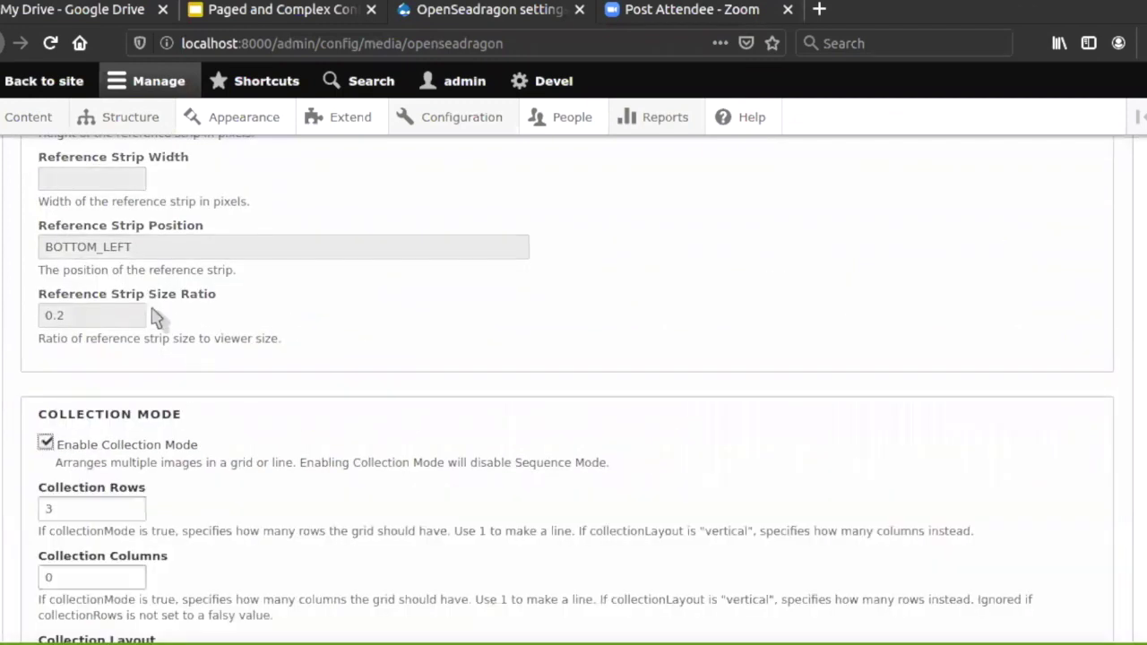
{"action": "scroll", "coordinate": [222, 258], "scroll_direction": "up", "scroll_amount": 8}
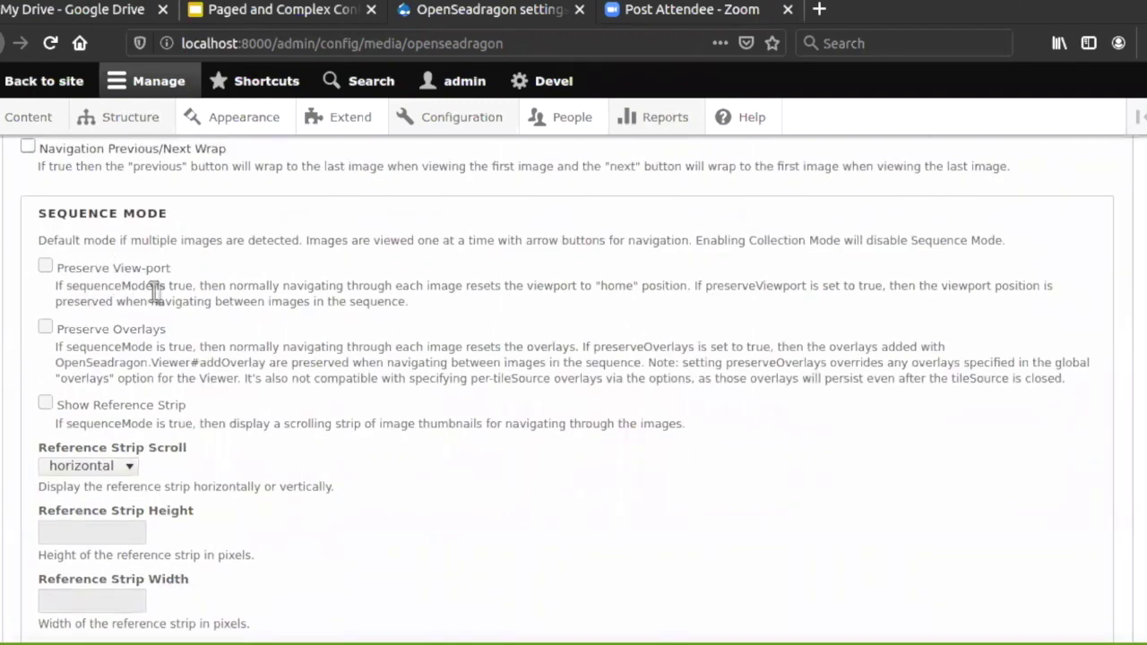
{"action": "scroll", "coordinate": [146, 333], "scroll_direction": "down", "scroll_amount": 11}
{"action": "scroll", "coordinate": [146, 335], "scroll_direction": "down", "scroll_amount": 1}
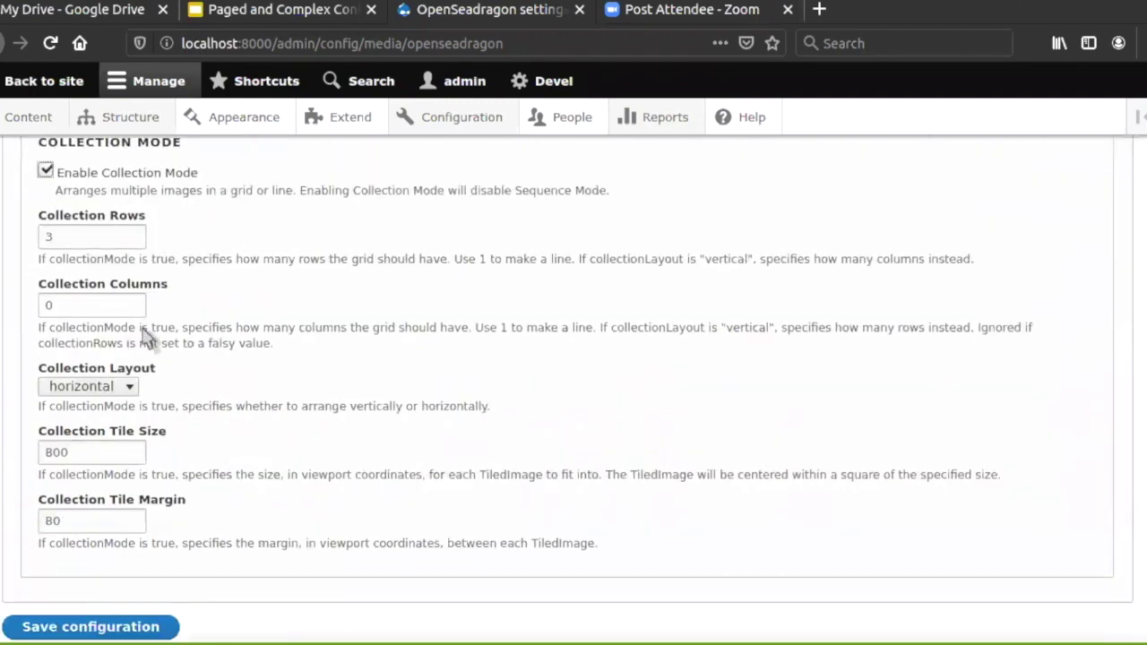
{"action": "mouse_move", "coordinate": [145, 128]}
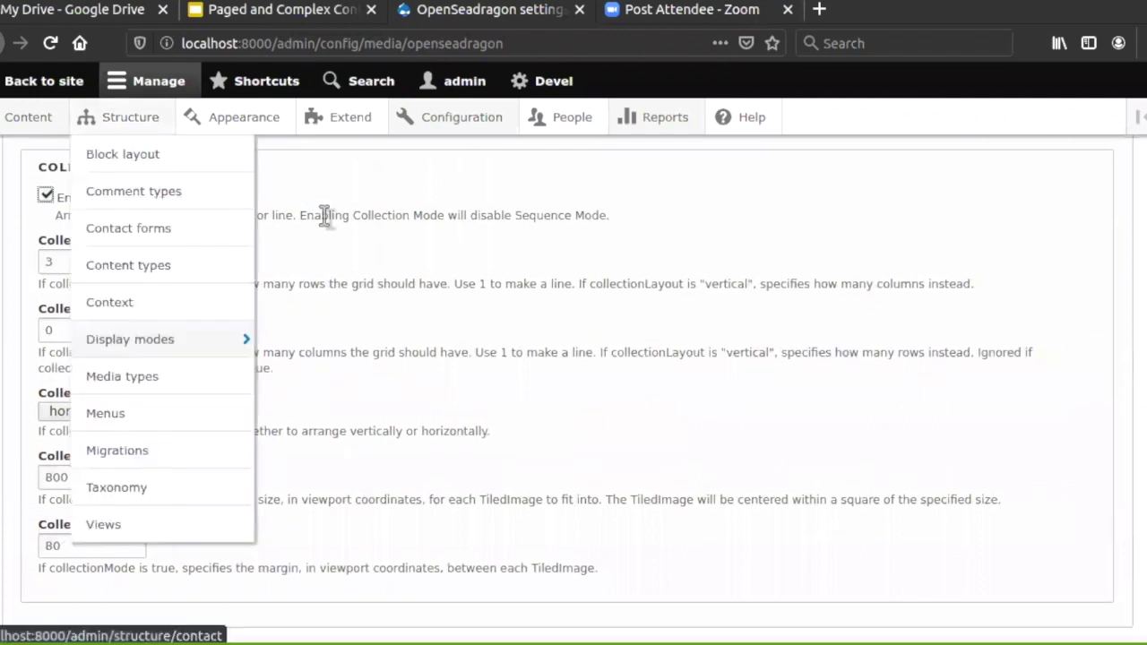
{"action": "scroll", "coordinate": [337, 220], "scroll_direction": "down", "scroll_amount": 2}
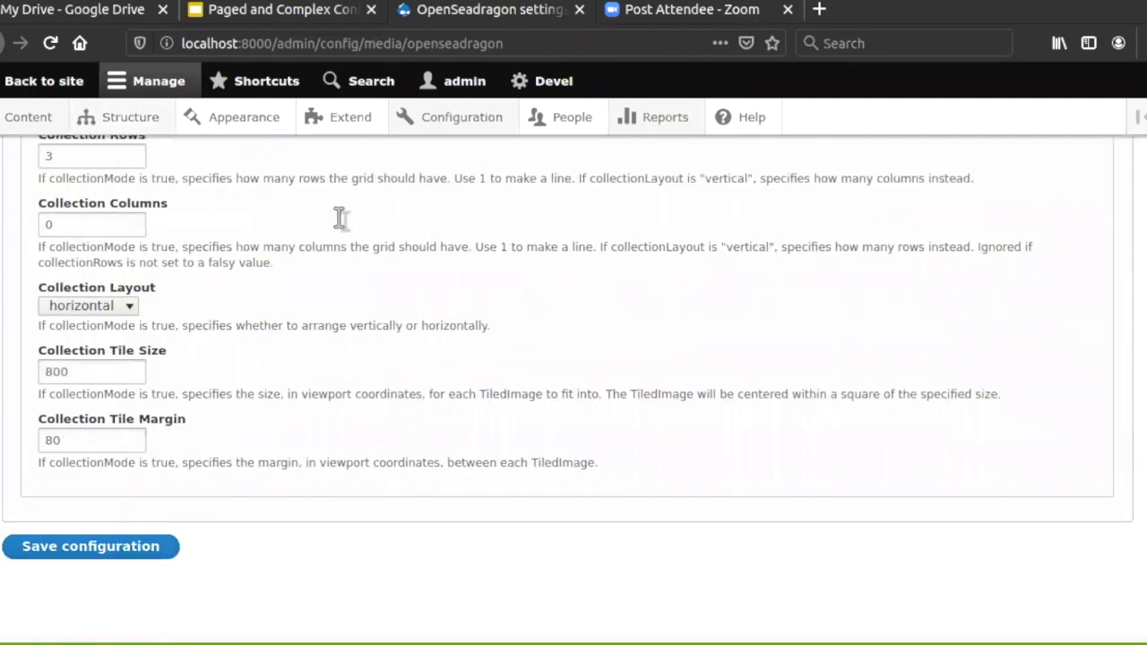
{"action": "left_click", "coordinate": [83, 554]}
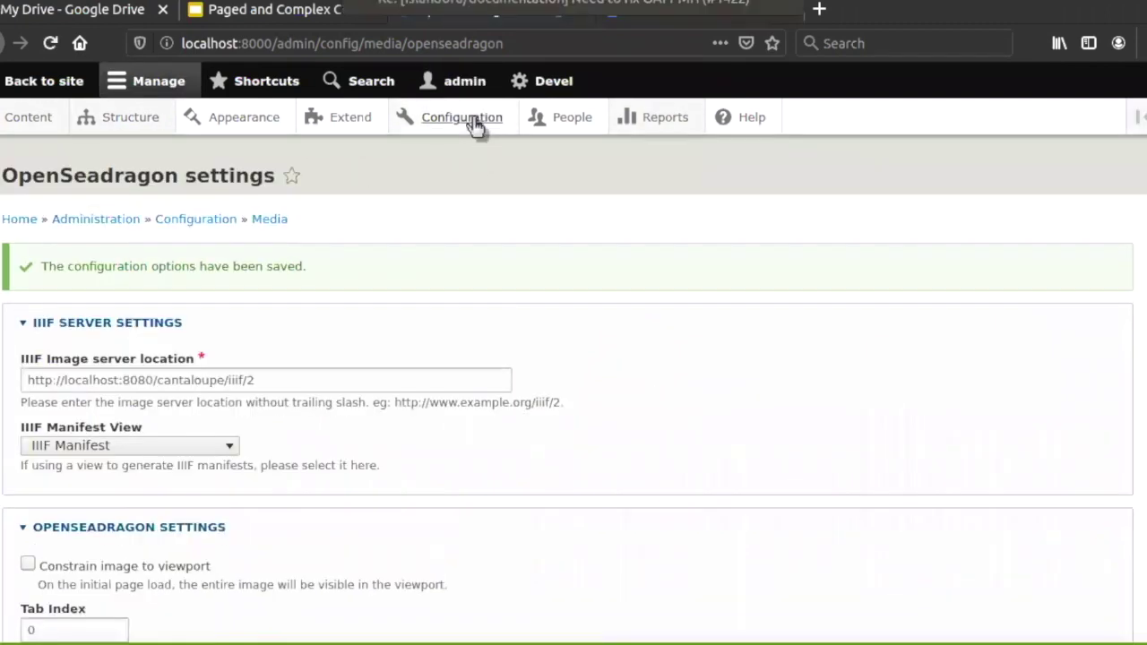
Step: Open the Performance page under the Development configuration and clear all caches
{"action": "mouse_move", "coordinate": [478, 127]}
{"action": "mouse_move", "coordinate": [494, 304]}
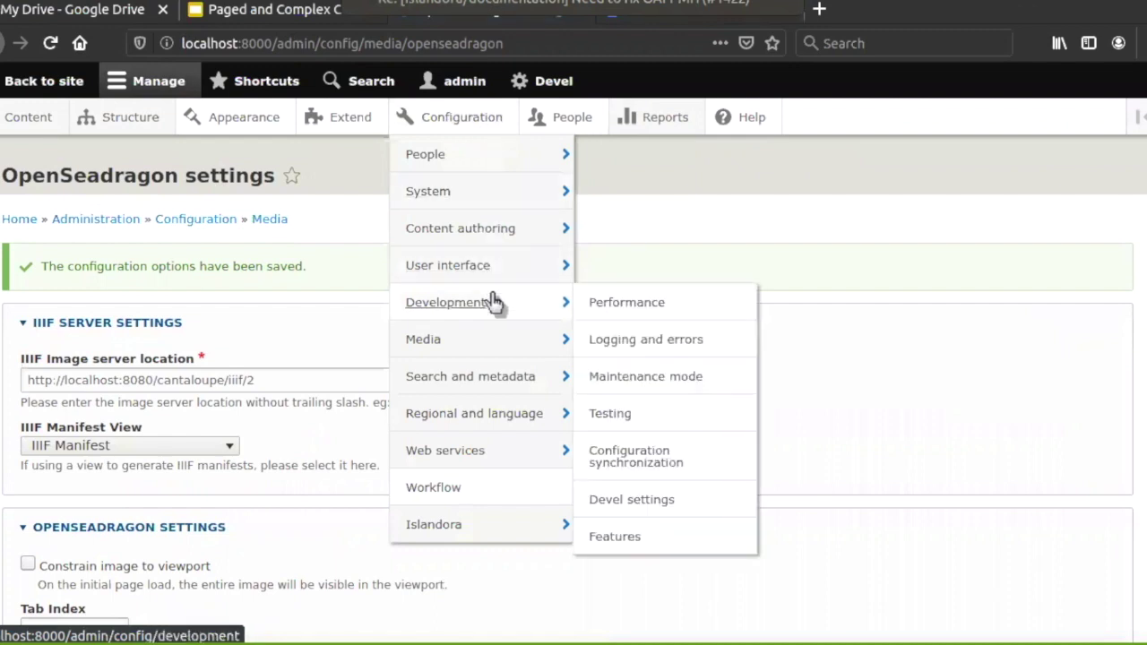
{"action": "left_click", "coordinate": [625, 313]}
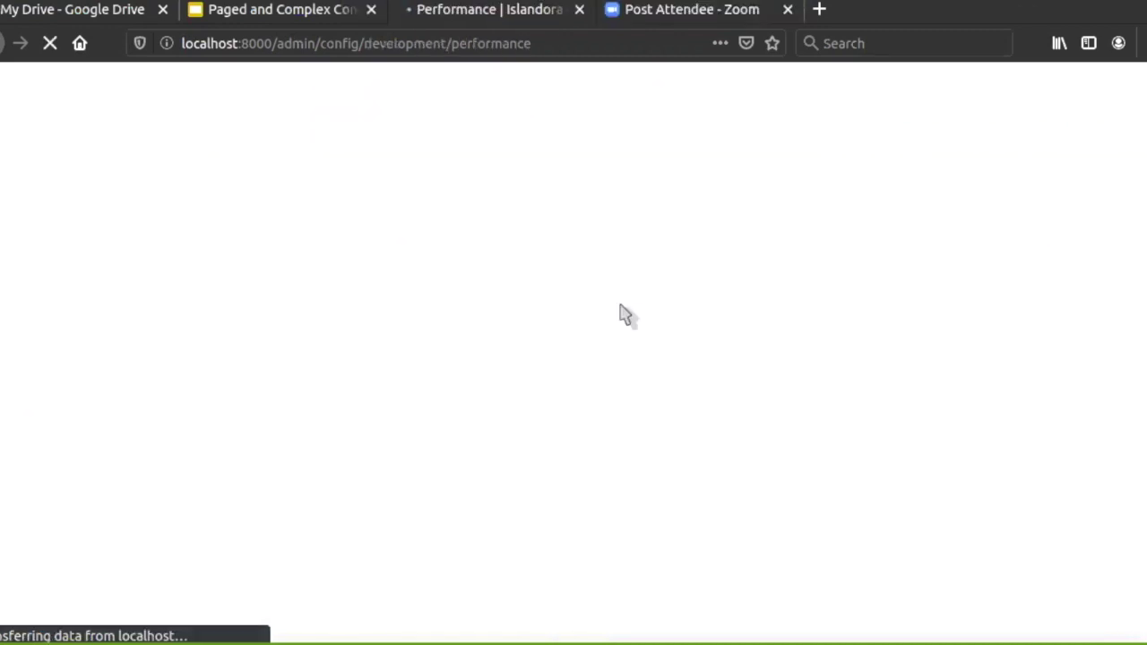
{"action": "left_click", "coordinate": [134, 313]}
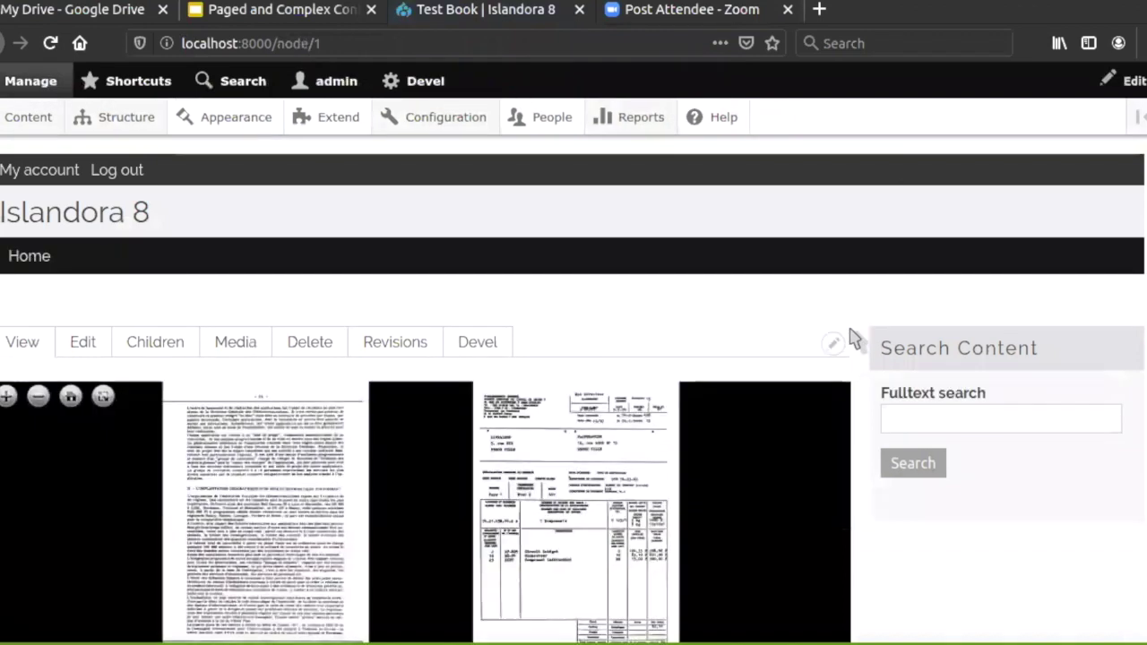
Step: Examine how Collection Mode arranges Test Book's pages in the viewer
{"action": "scroll", "coordinate": [857, 349], "scroll_direction": "down", "scroll_amount": 5}
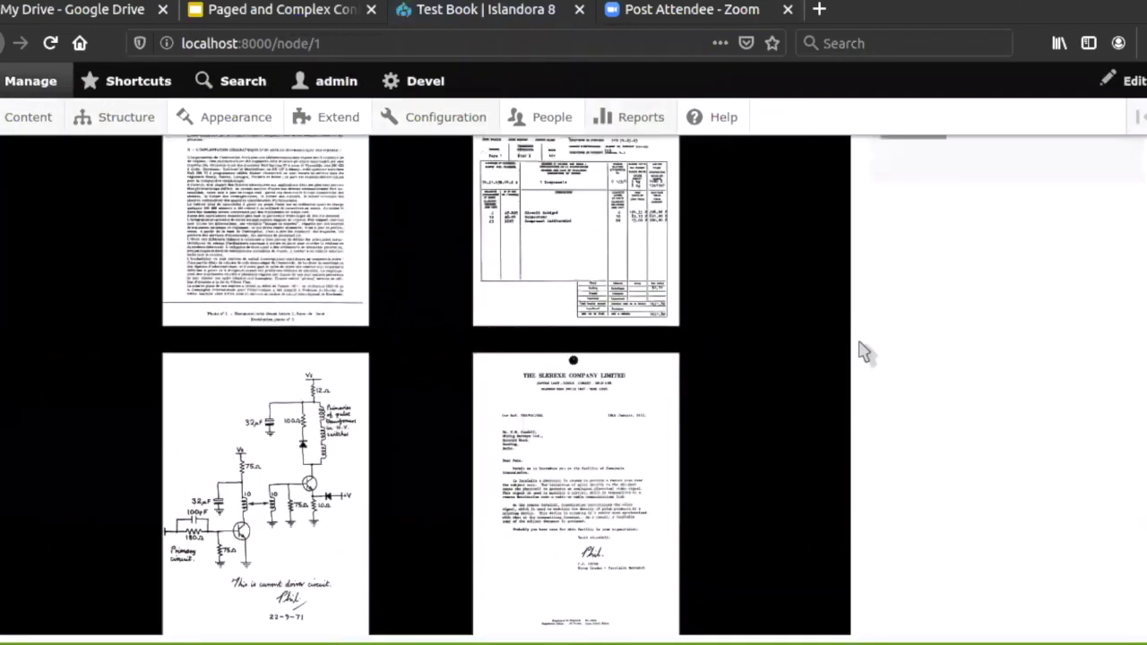
{"action": "scroll", "coordinate": [863, 351], "scroll_direction": "up", "scroll_amount": 3}
{"action": "scroll", "coordinate": [863, 351], "scroll_direction": "down", "scroll_amount": 7}
{"action": "scroll", "coordinate": [863, 351], "scroll_direction": "up", "scroll_amount": 1}
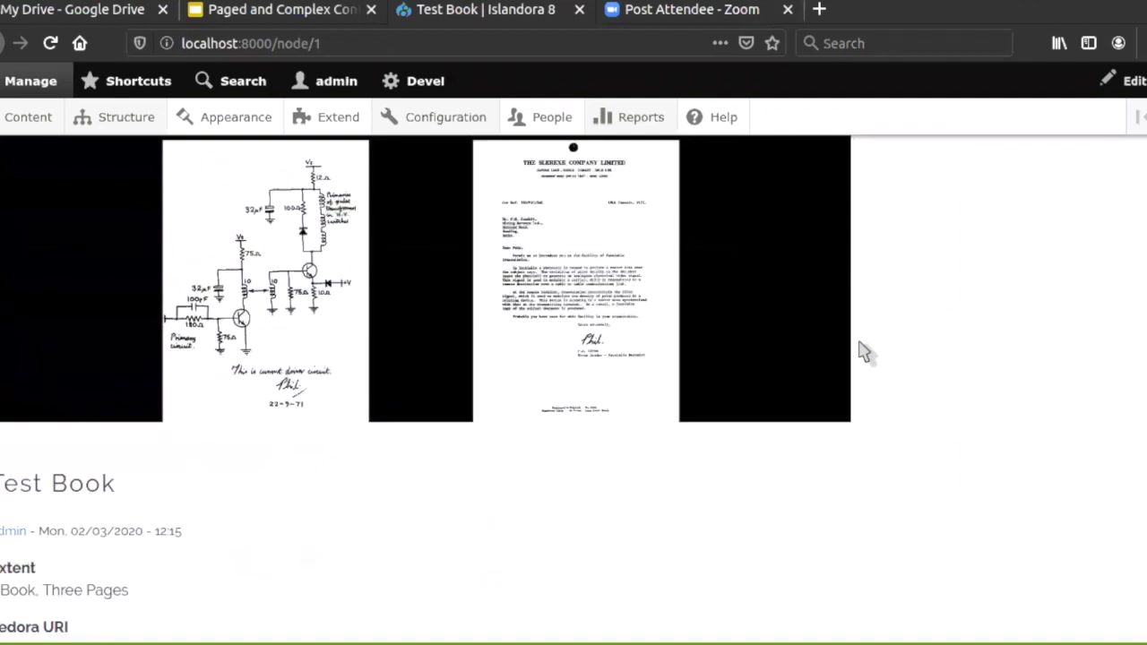
{"action": "scroll", "coordinate": [864, 351], "scroll_direction": "up", "scroll_amount": 5}
{"action": "scroll", "coordinate": [863, 351], "scroll_direction": "down", "scroll_amount": 3}
{"action": "scroll", "coordinate": [863, 350], "scroll_direction": "up", "scroll_amount": 4}
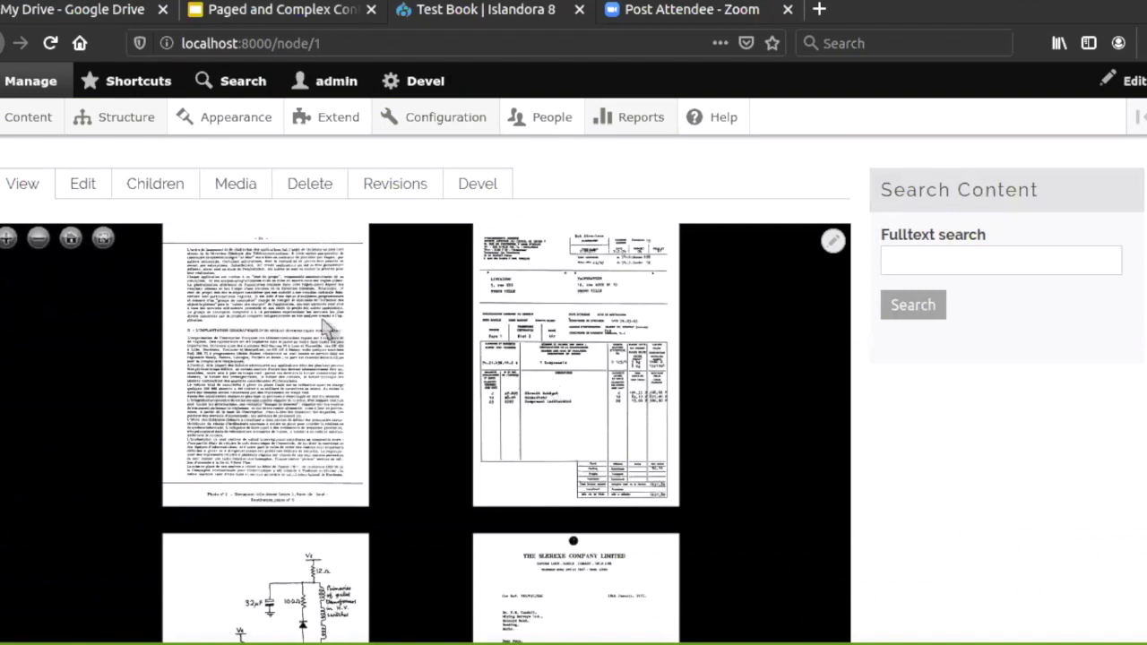
Step: Pan the page grid inside the viewer, zoom in on the first page, and zoom back out
{"action": "left_click_drag", "start_coordinate": [404, 430], "coordinate": [383, 343]}
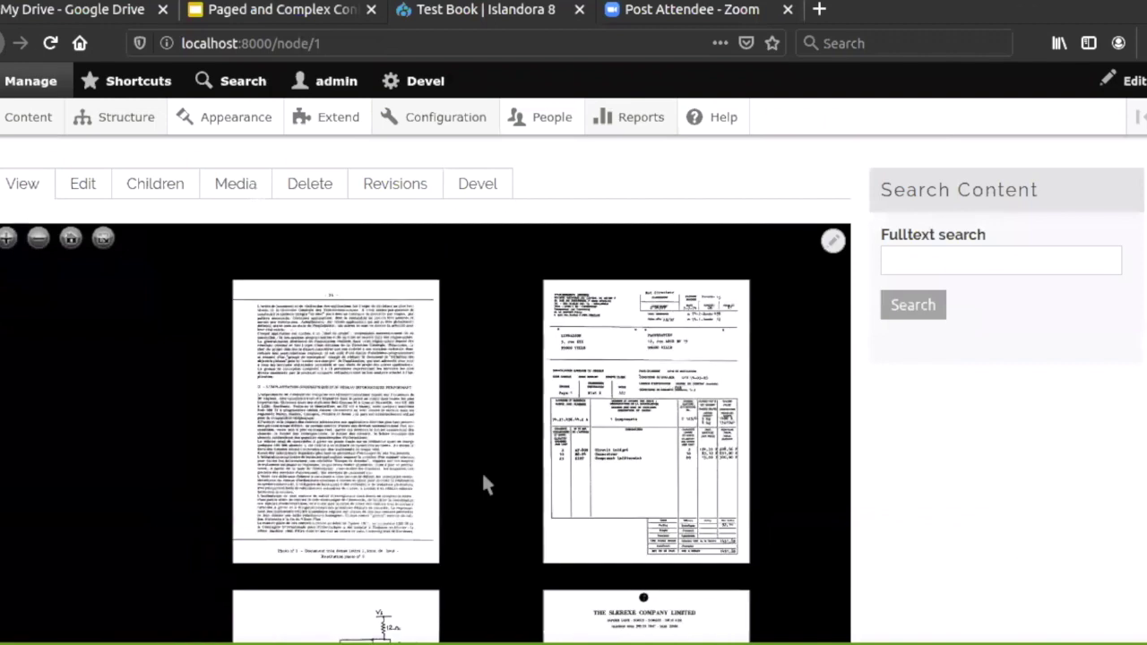
{"action": "scroll", "coordinate": [353, 407], "scroll_direction": "up", "scroll_amount": 5}
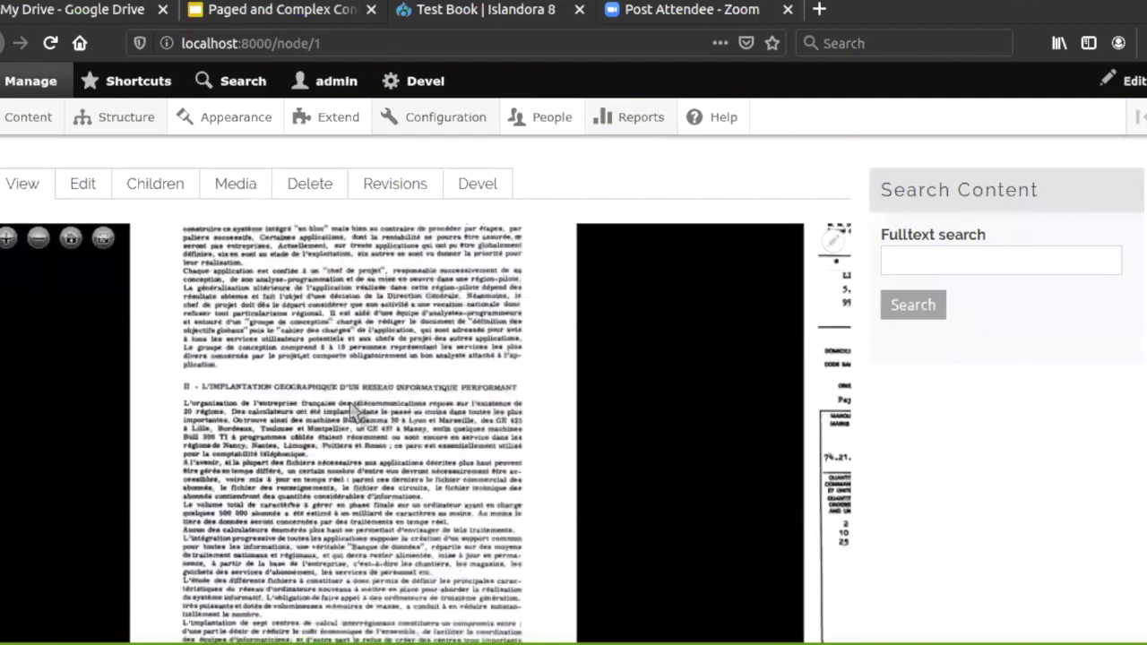
{"action": "scroll", "coordinate": [353, 408], "scroll_direction": "down", "scroll_amount": 5}
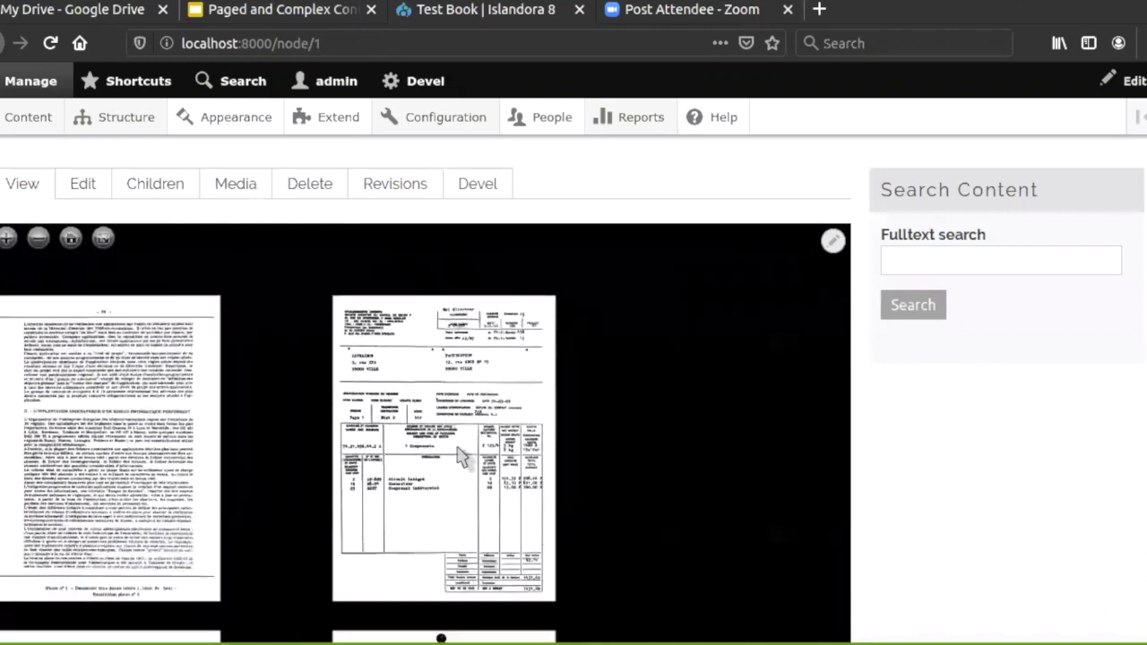
Step: Zoom in on the invoice page in the viewer's grid, pan across it, and zoom back out to the full grid
{"action": "scroll", "coordinate": [460, 455], "scroll_direction": "up", "scroll_amount": 5}
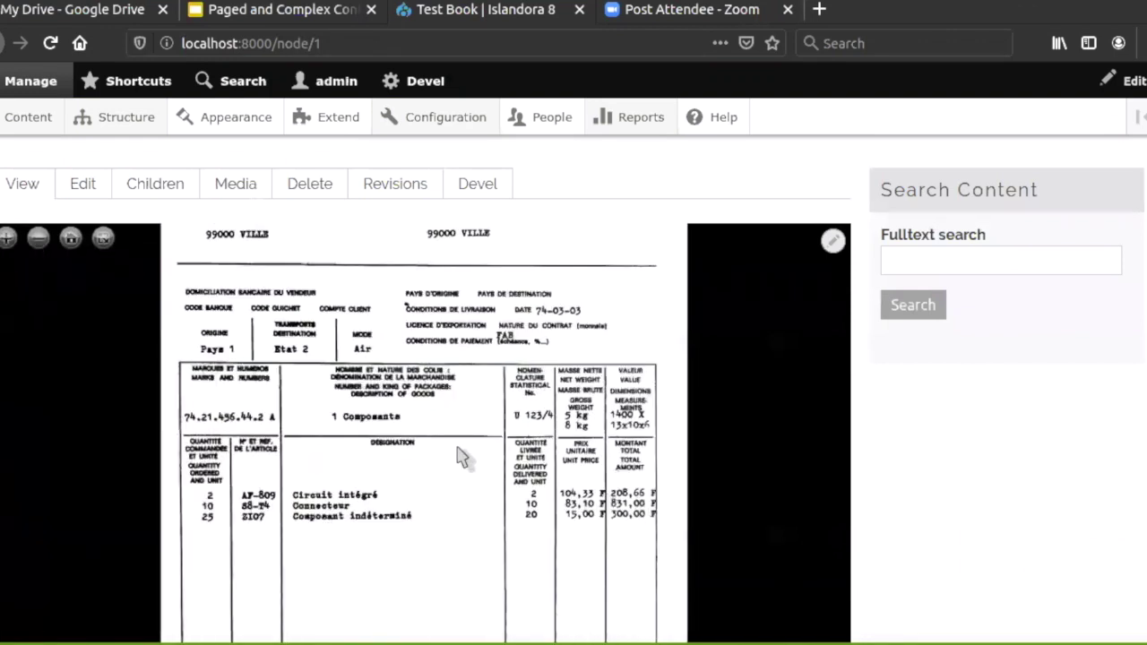
{"action": "left_click_drag", "start_coordinate": [383, 377], "coordinate": [390, 547]}
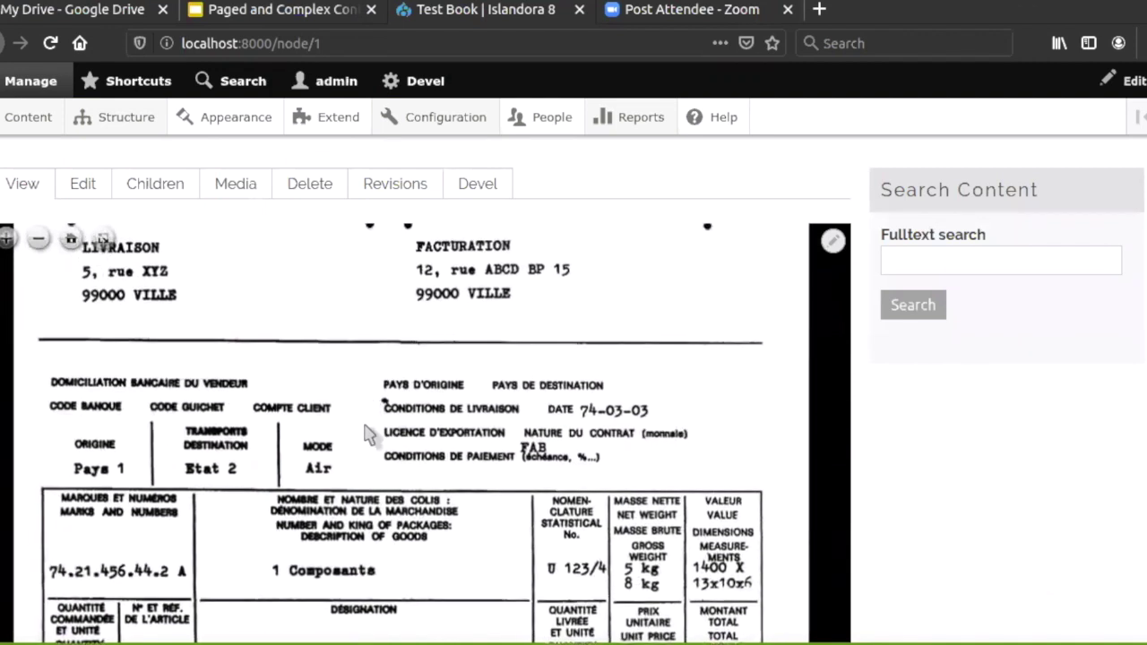
{"action": "left_click_drag", "start_coordinate": [372, 418], "coordinate": [374, 453]}
{"action": "scroll", "coordinate": [374, 454], "scroll_direction": "down", "scroll_amount": 3}
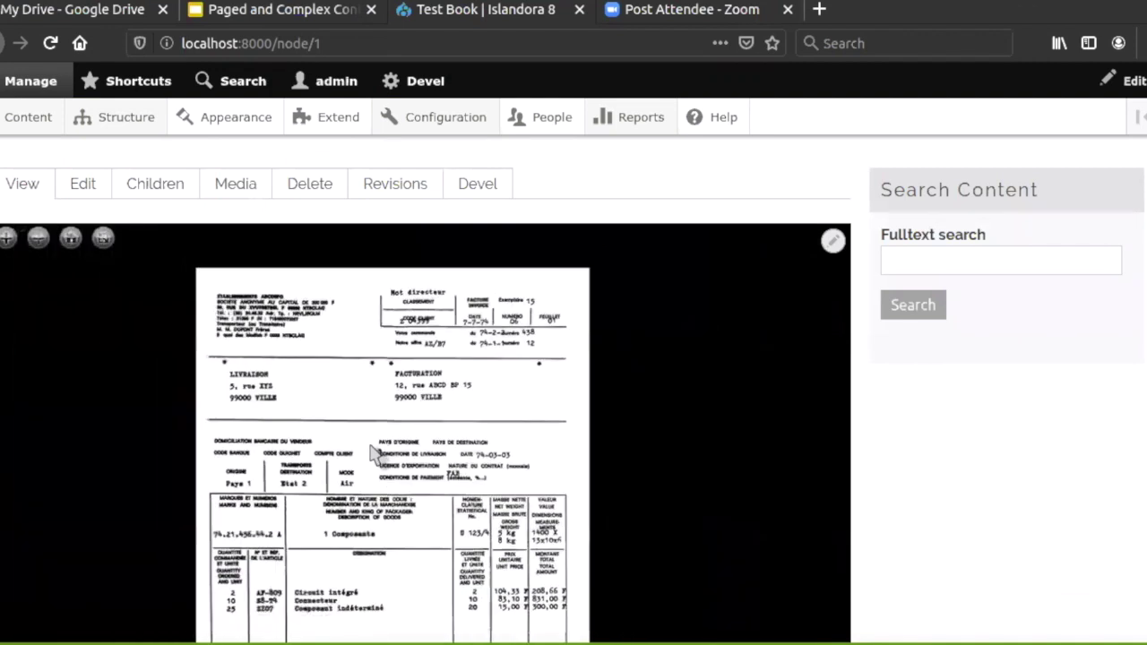
{"action": "scroll", "coordinate": [297, 389], "scroll_direction": "down", "scroll_amount": 5}
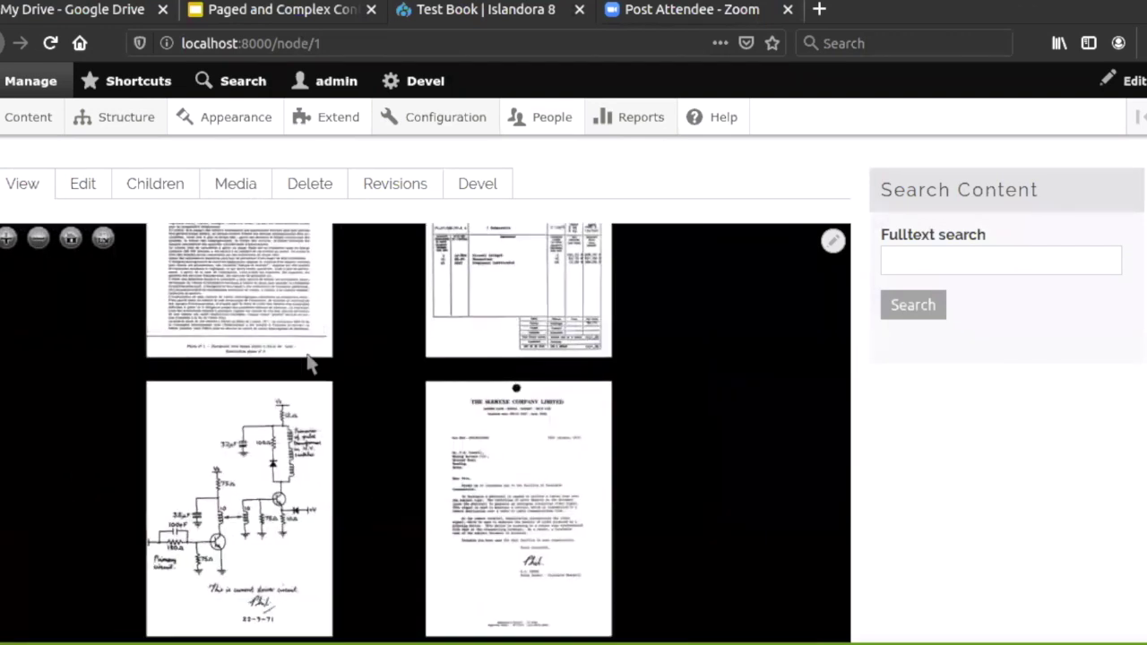
{"action": "scroll", "coordinate": [861, 247], "scroll_direction": "down", "scroll_amount": 5}
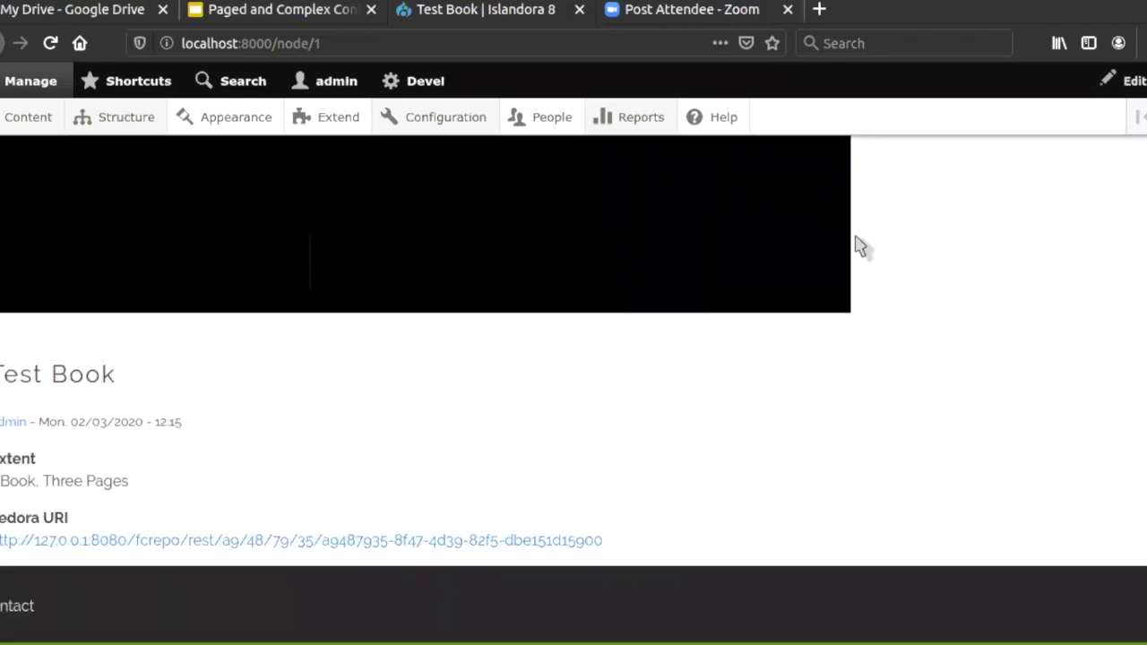
{"action": "scroll", "coordinate": [860, 247], "scroll_direction": "up", "scroll_amount": 5}
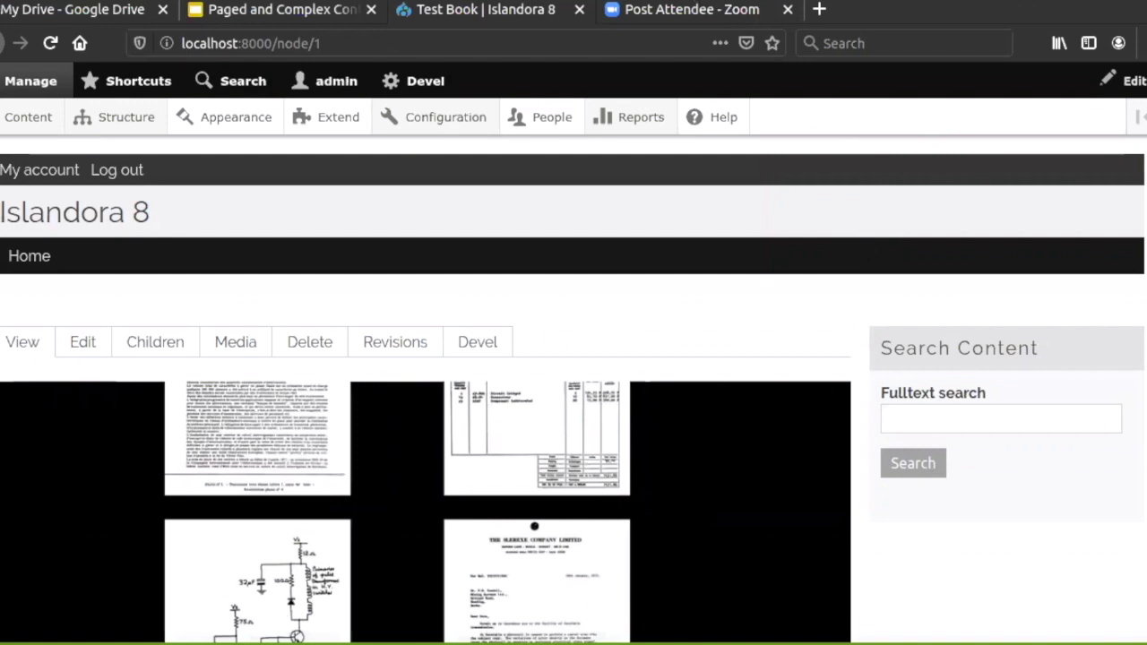
Step: Open Test Book's IIIF manifest at localhost:8000/node/1/manifest and examine its context entries
{"action": "left_click", "coordinate": [422, 42]}
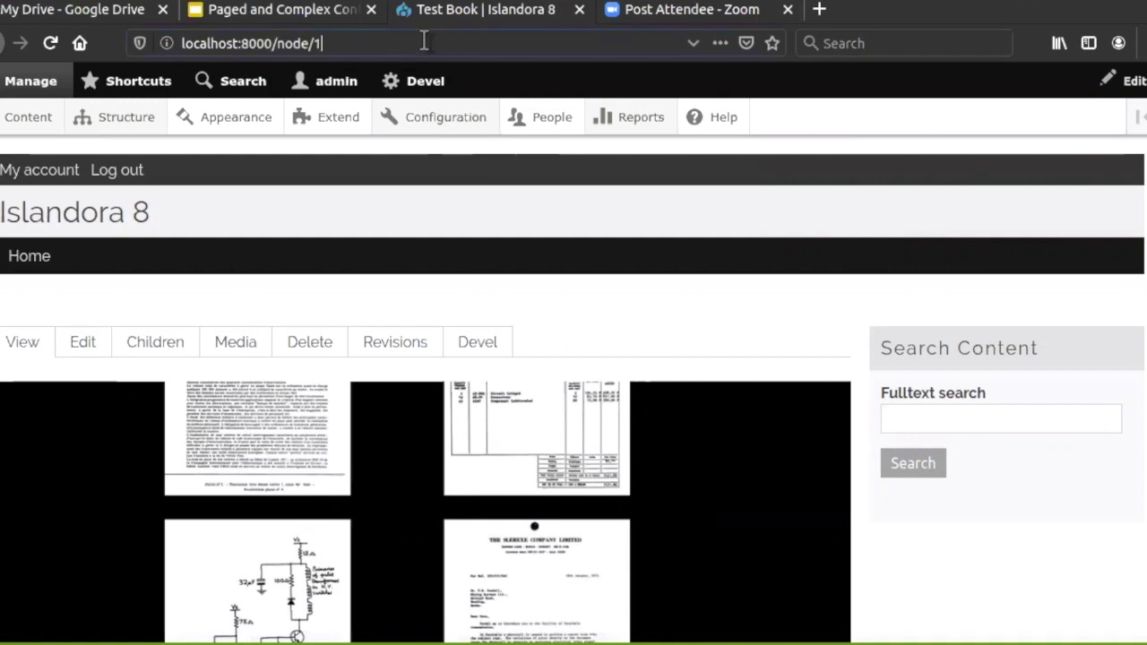
{"action": "type", "text": "/"}
{"action": "type", "text": "manifest"}
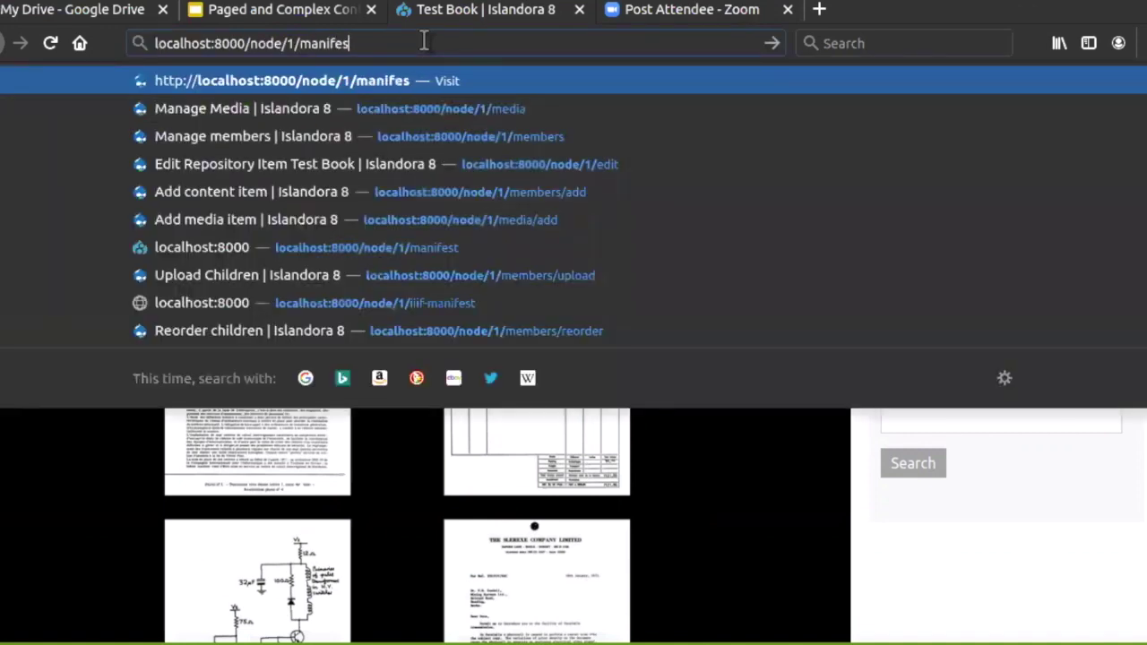
{"action": "key", "text": "Return"}
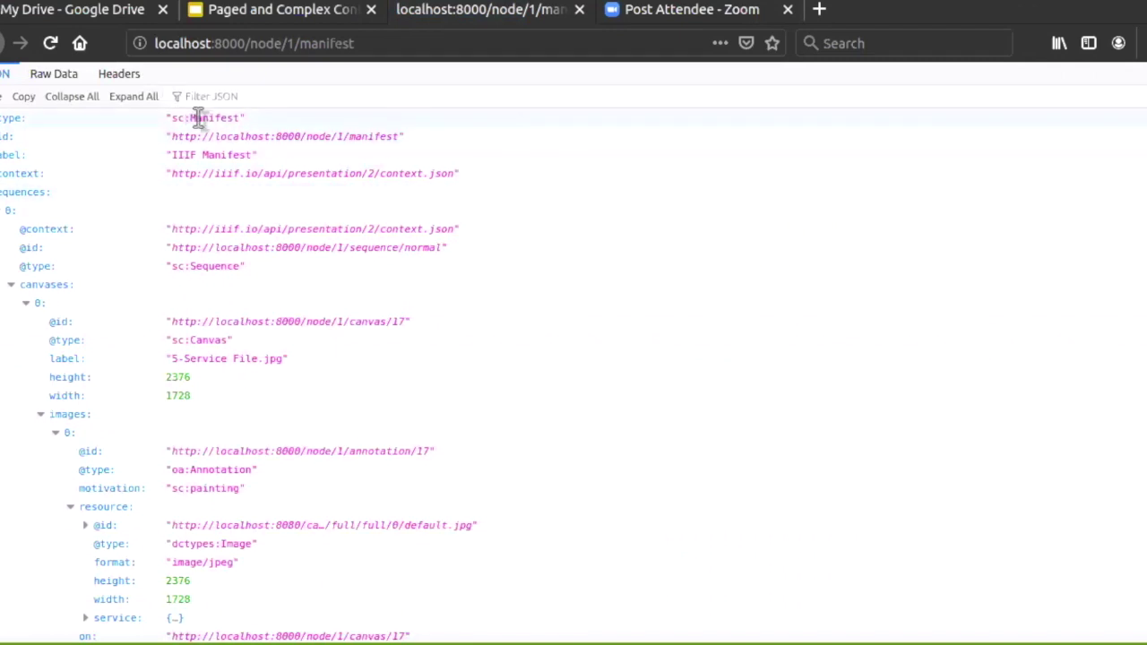
{"action": "left_click_drag", "start_coordinate": [369, 43], "coordinate": [303, 49]}
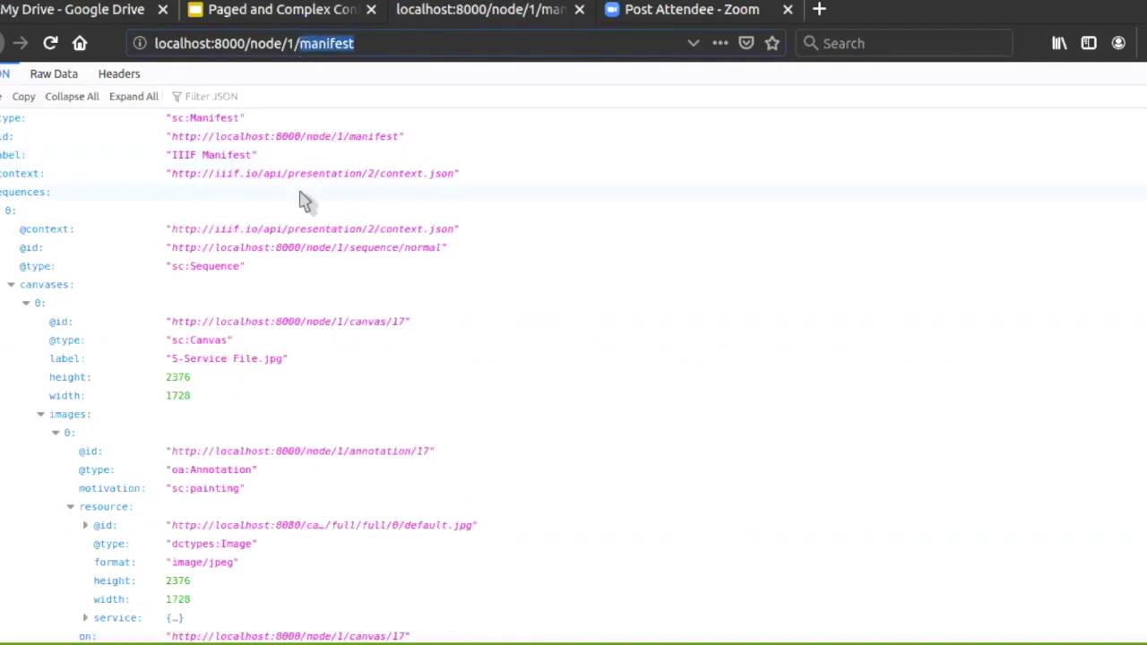
{"action": "left_click", "coordinate": [585, 235]}
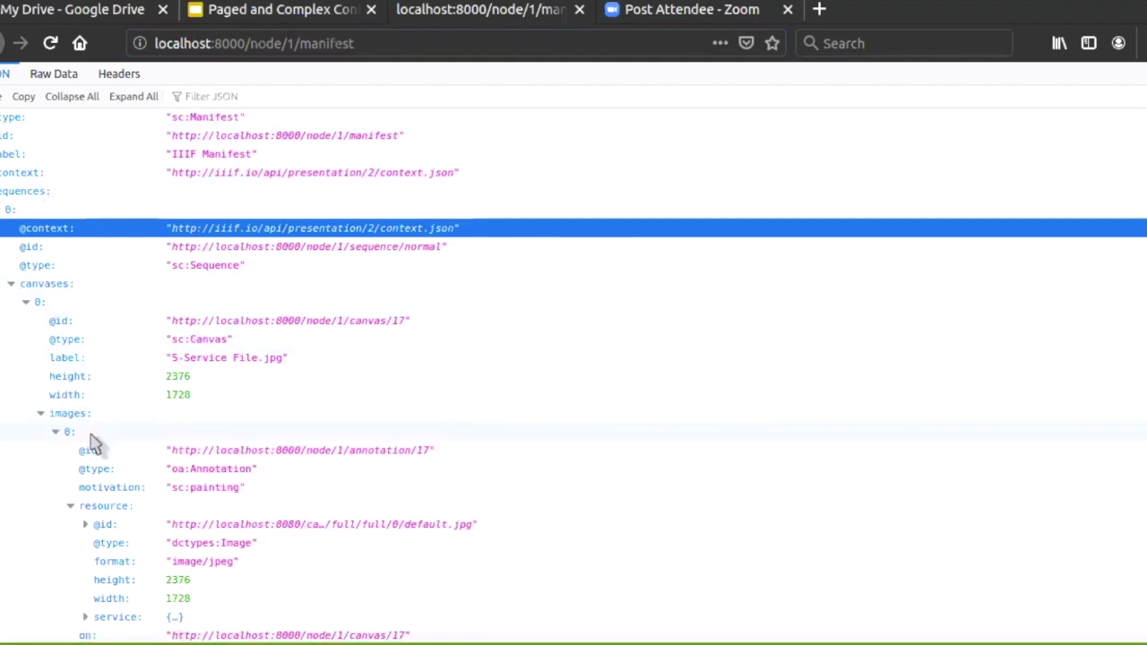
Step: Examine the canvas entries in the IIIF manifest, including each page's service file label, dimensions and image resource
{"action": "scroll", "coordinate": [95, 439], "scroll_direction": "down", "scroll_amount": 4}
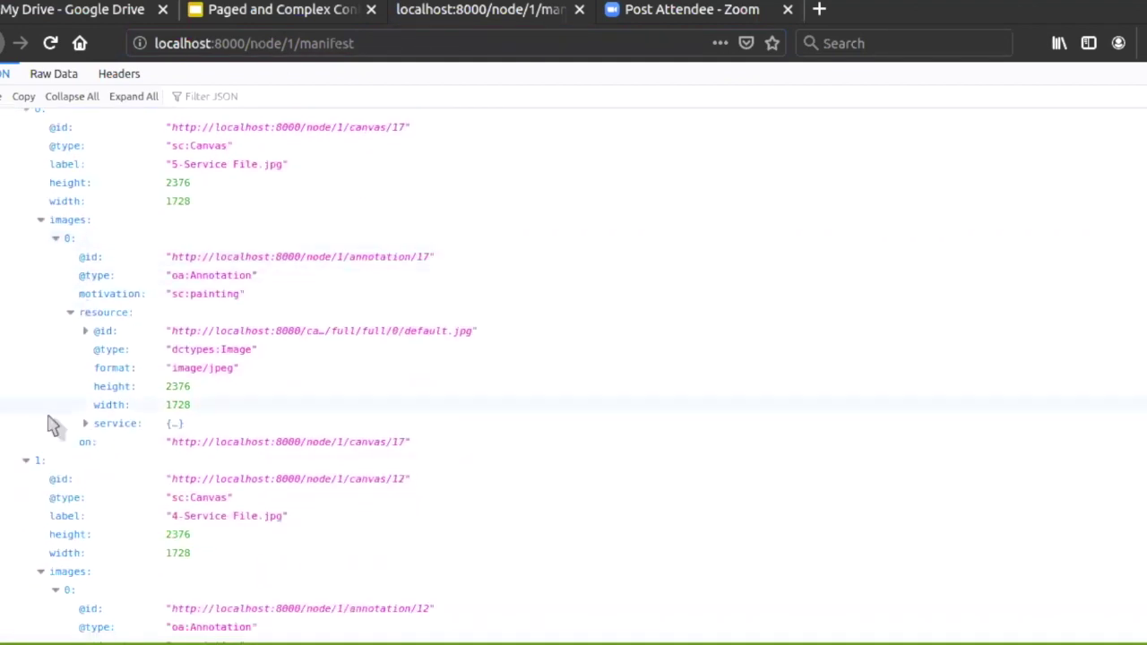
{"action": "scroll", "coordinate": [34, 488], "scroll_direction": "up", "scroll_amount": 2}
{"action": "right_click", "coordinate": [26, 486]}
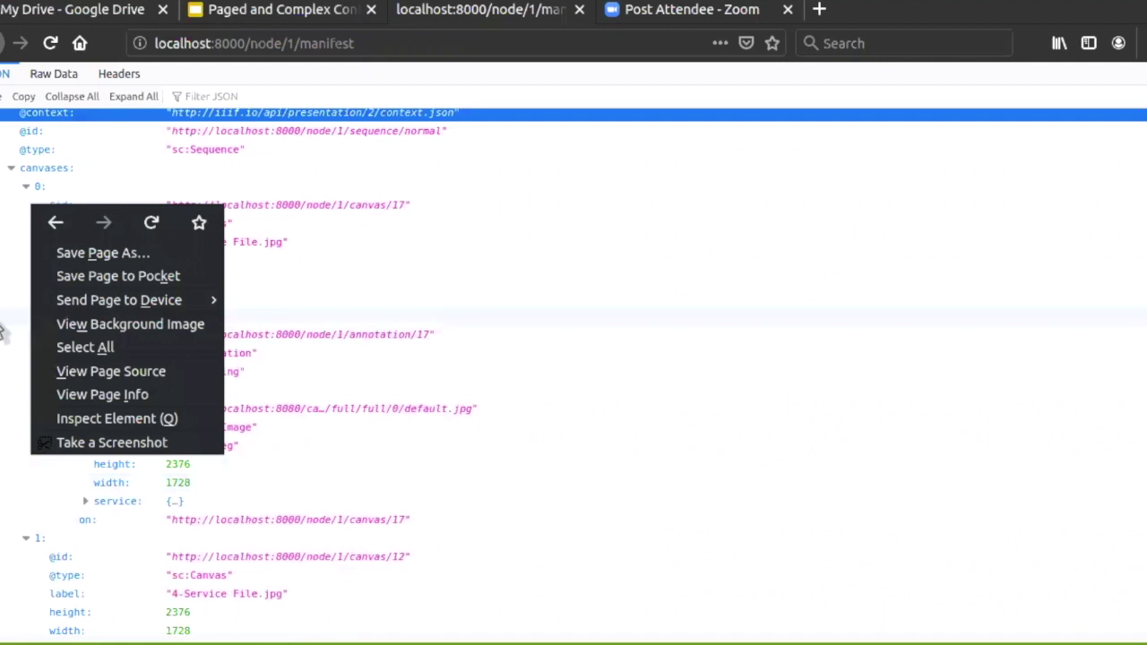
{"action": "key", "text": "Escape"}
{"action": "scroll", "coordinate": [256, 366], "scroll_direction": "down", "scroll_amount": 5}
{"action": "scroll", "coordinate": [209, 428], "scroll_direction": "down", "scroll_amount": 8}
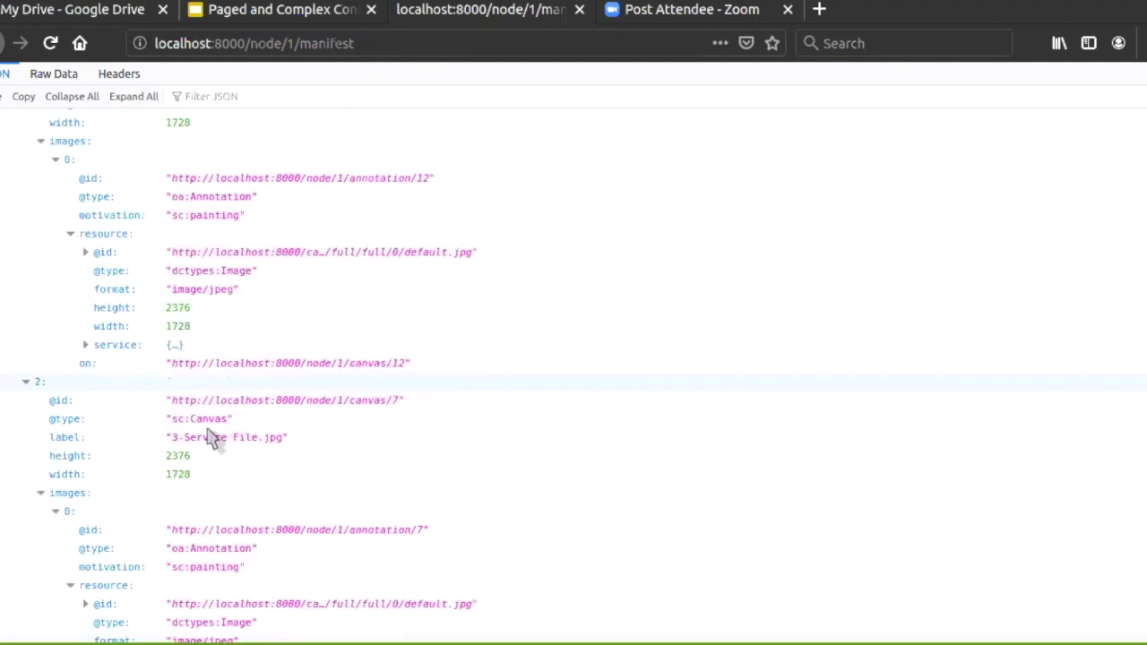
{"action": "scroll", "coordinate": [264, 513], "scroll_direction": "down", "scroll_amount": 4}
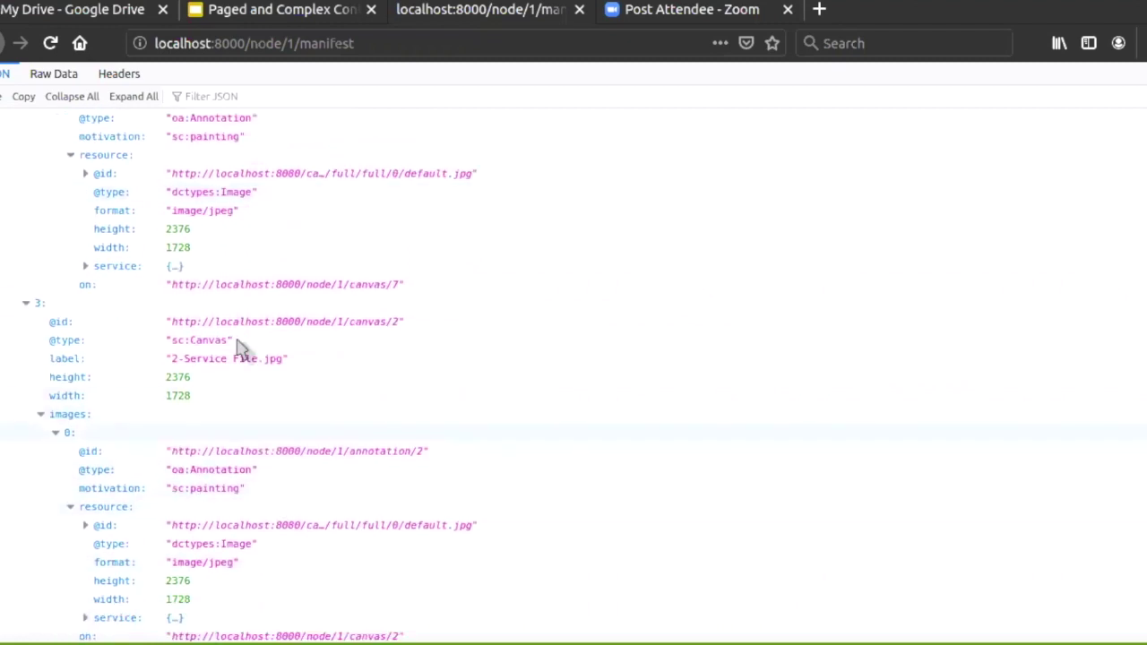
{"action": "scroll", "coordinate": [235, 375], "scroll_direction": "up", "scroll_amount": 12}
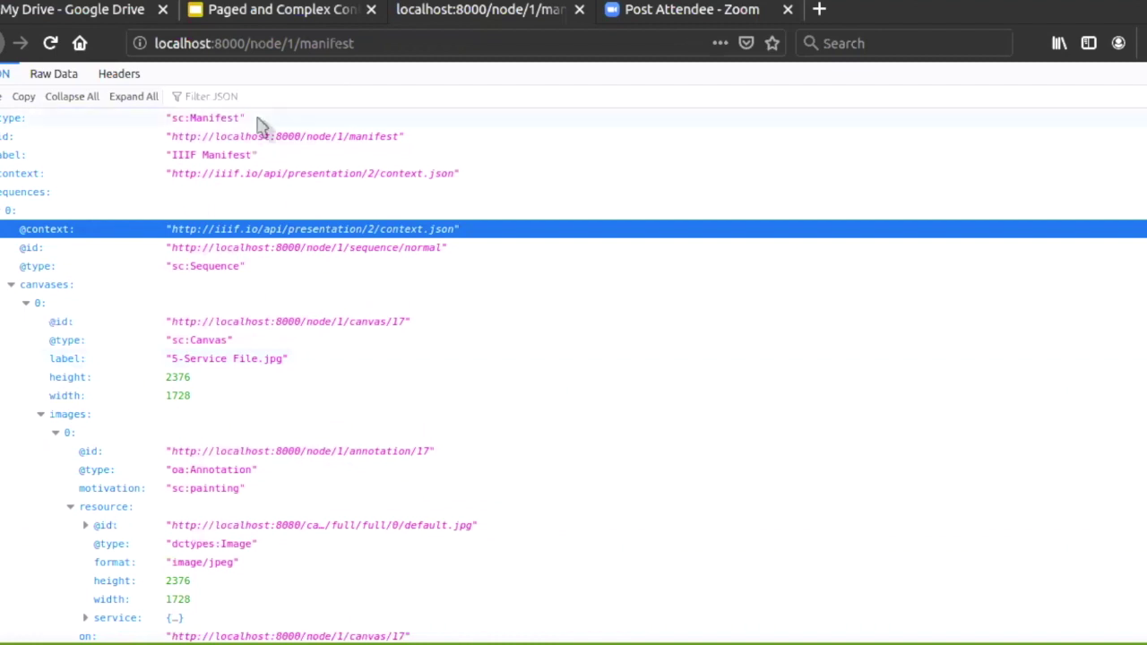
Step: Return to Test Book's page and examine the page grid and the item details below it
{"action": "left_click", "coordinate": [5, 43]}
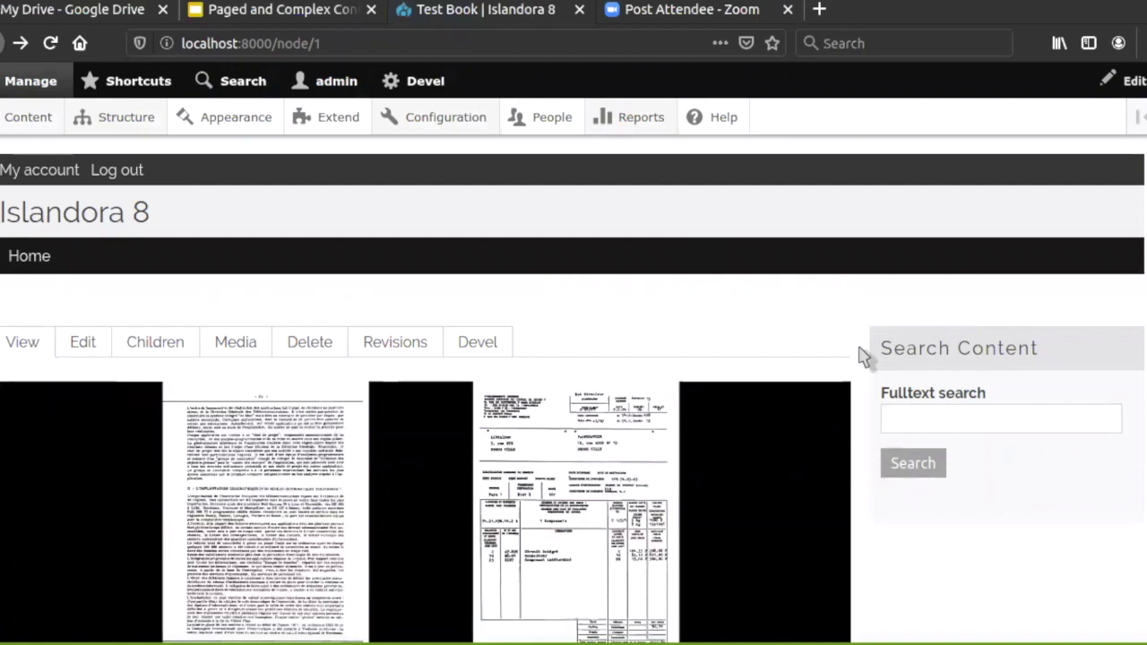
{"action": "scroll", "coordinate": [861, 356], "scroll_direction": "down", "scroll_amount": 5}
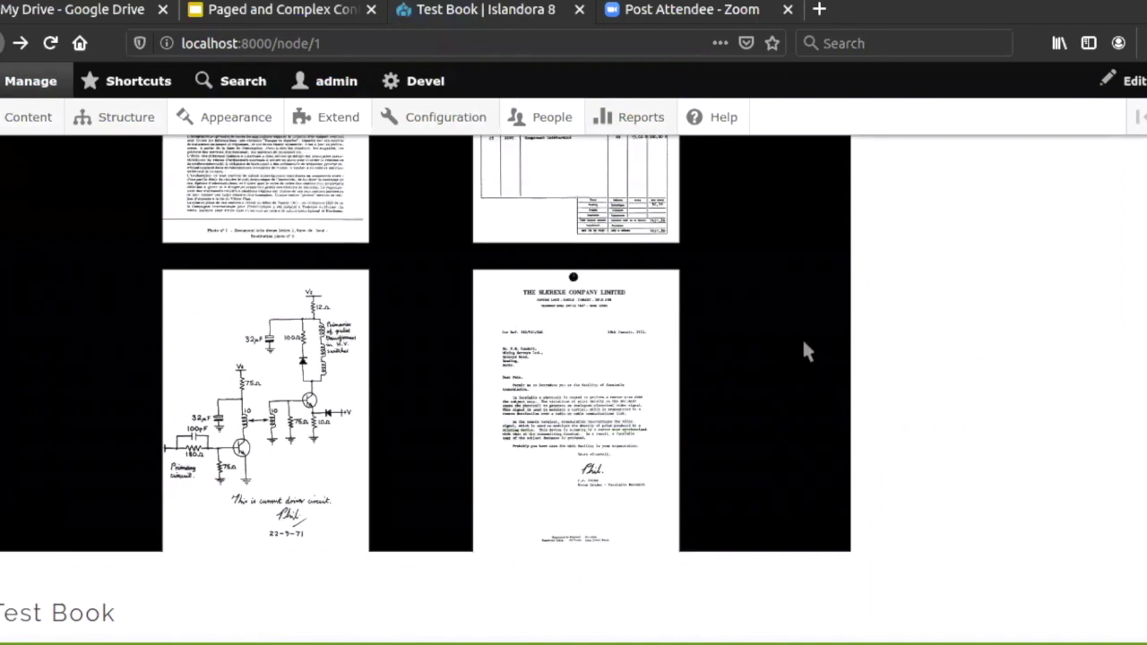
{"action": "scroll", "coordinate": [863, 327], "scroll_direction": "up", "scroll_amount": 5}
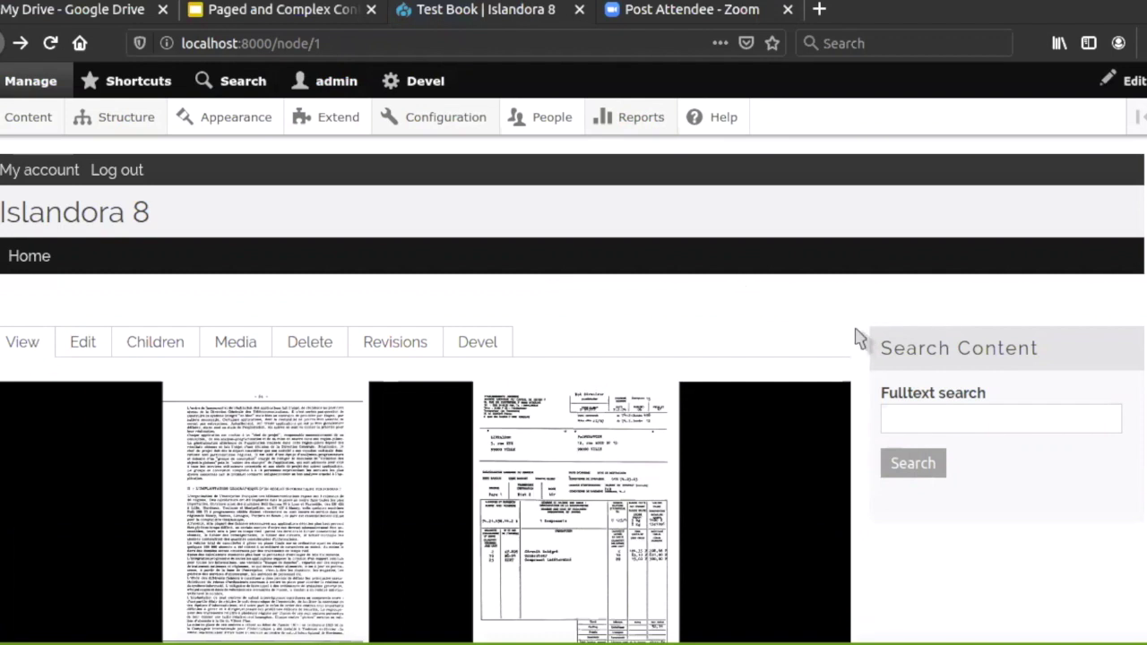
{"action": "scroll", "coordinate": [865, 337], "scroll_direction": "down", "scroll_amount": 3}
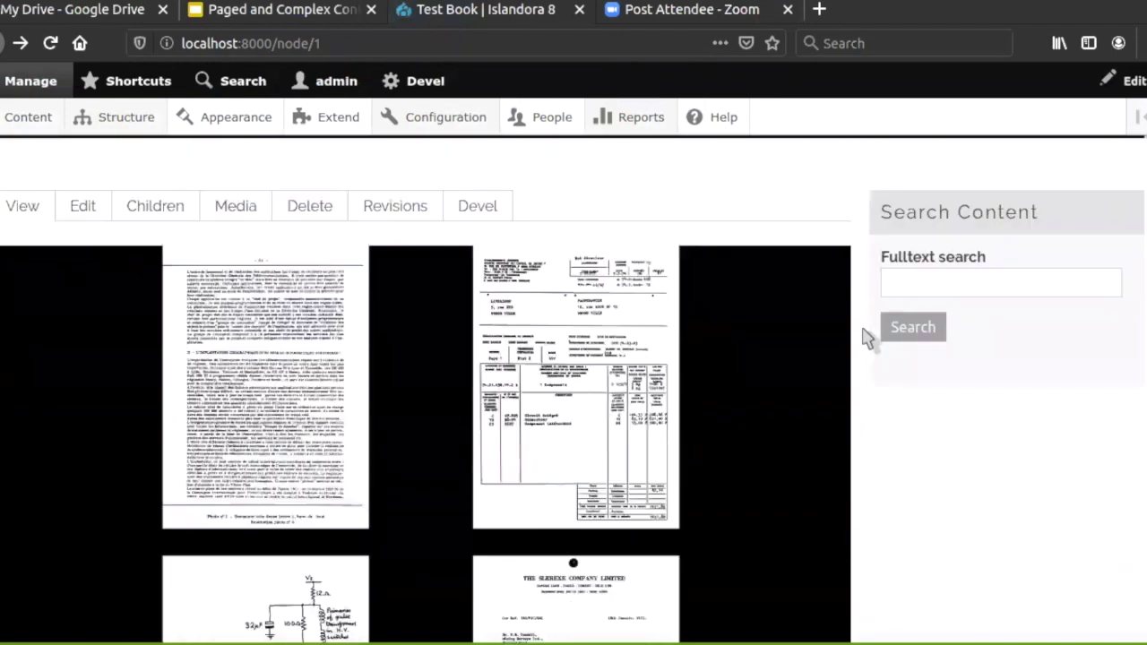
{"action": "scroll", "coordinate": [866, 336], "scroll_direction": "up", "scroll_amount": 3}
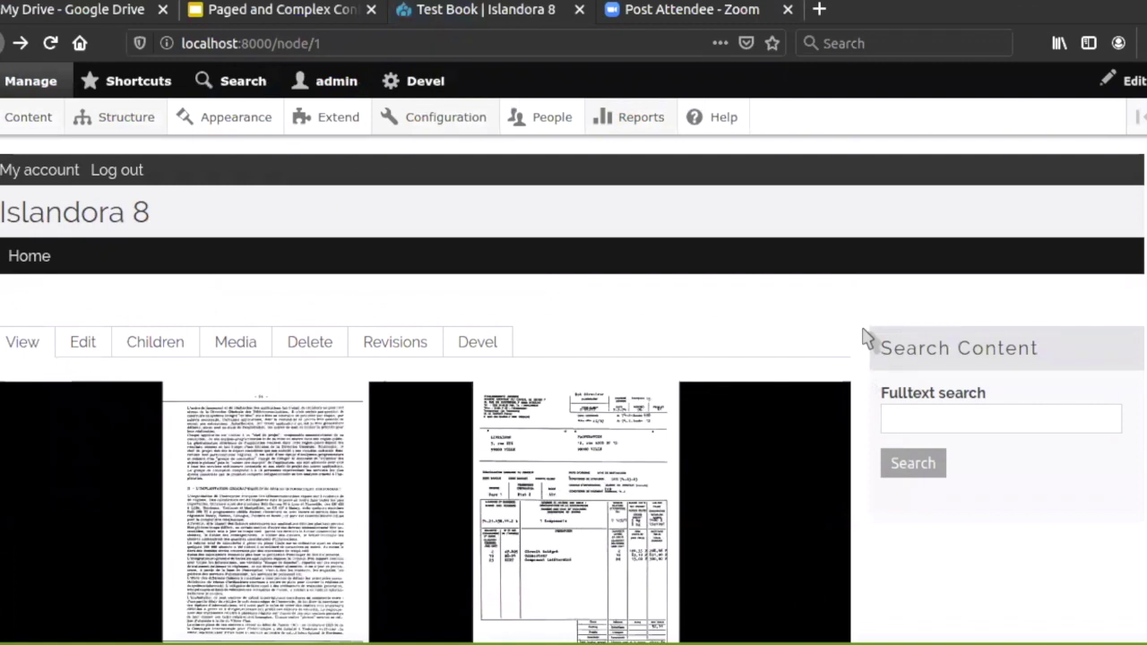
{"action": "scroll", "coordinate": [866, 337], "scroll_direction": "down", "scroll_amount": 10}
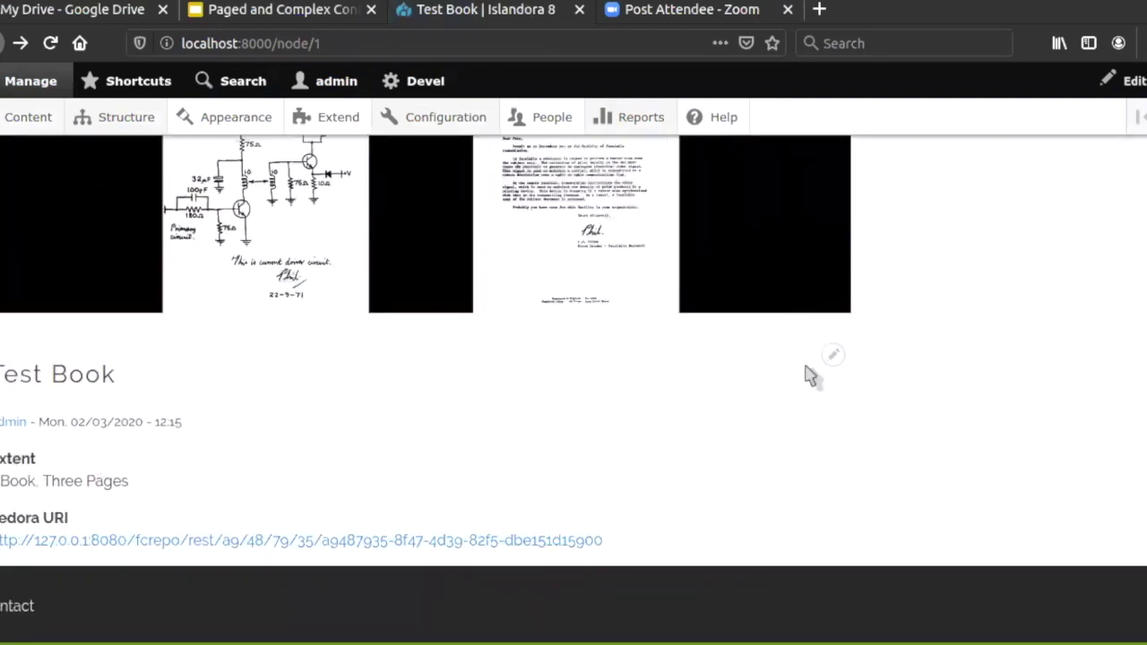
{"action": "scroll", "coordinate": [873, 273], "scroll_direction": "up", "scroll_amount": 1}
{"action": "scroll", "coordinate": [874, 273], "scroll_direction": "up", "scroll_amount": 9}
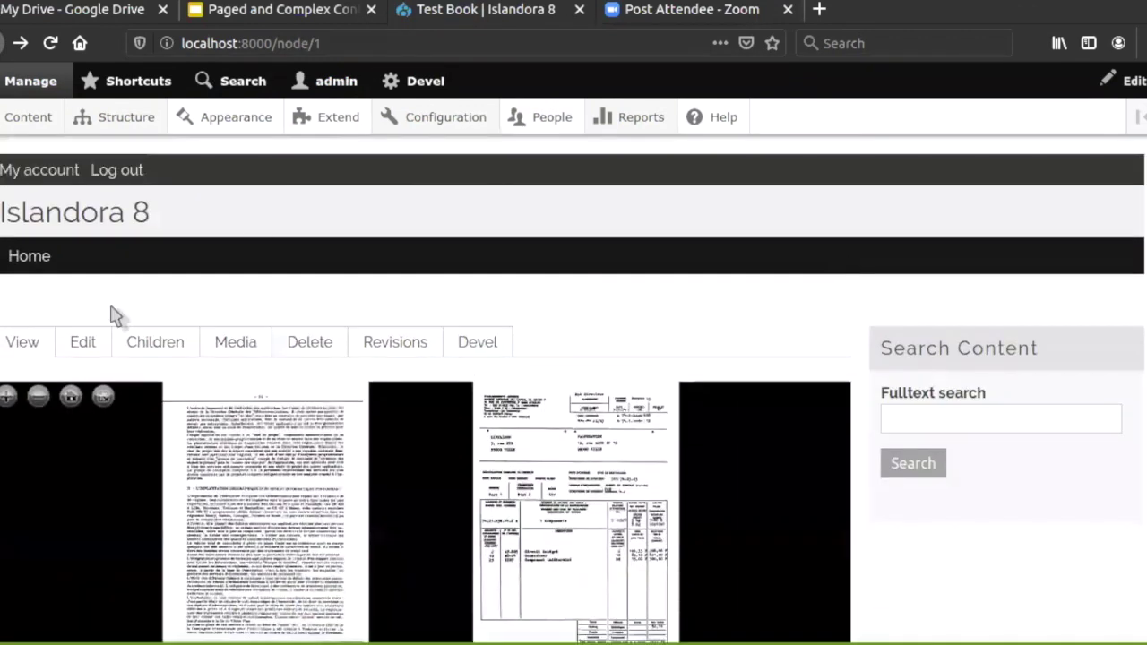
Step: Open Test Book's edit form and switch the Create new revision option off and back on
{"action": "left_click", "coordinate": [89, 343]}
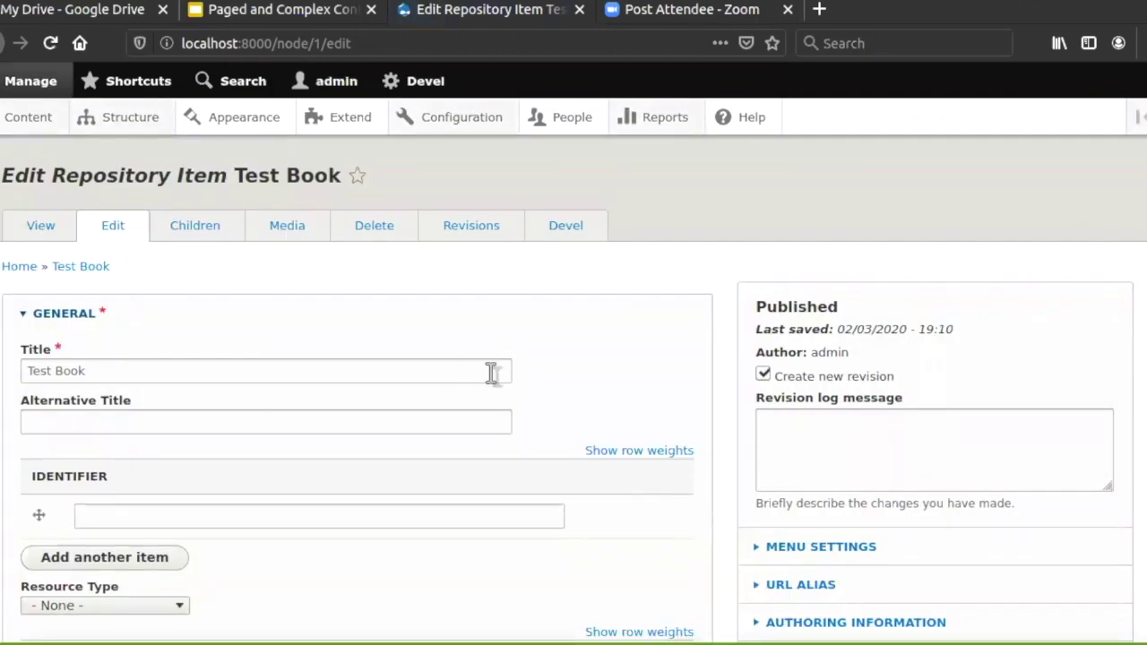
{"action": "left_click", "coordinate": [764, 376]}
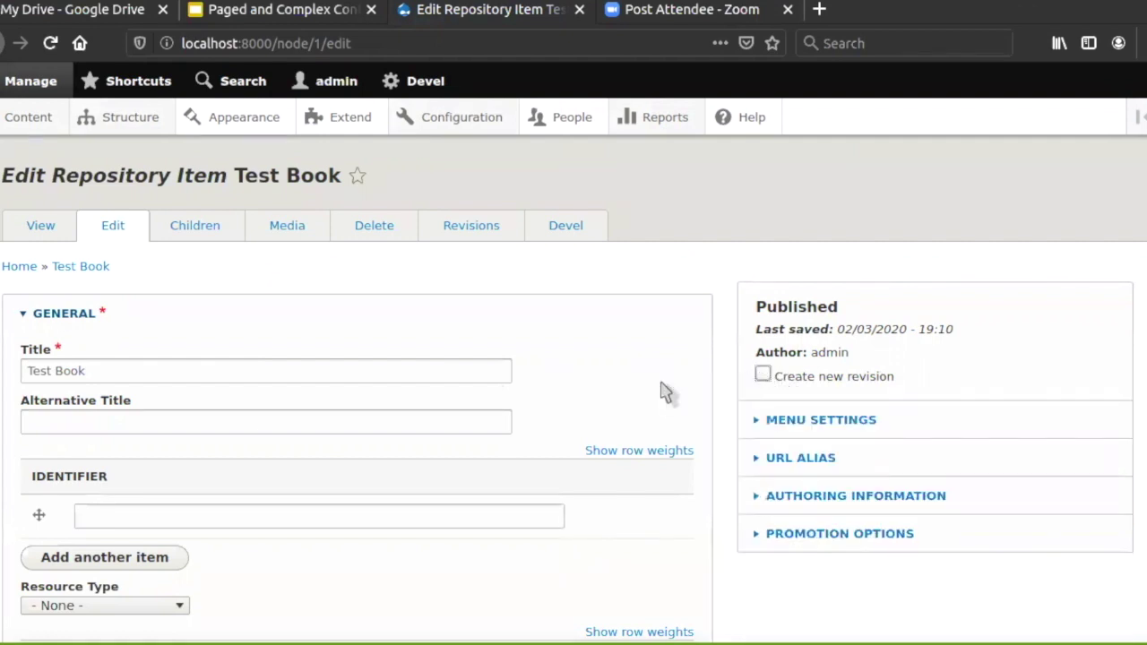
{"action": "left_click", "coordinate": [762, 377]}
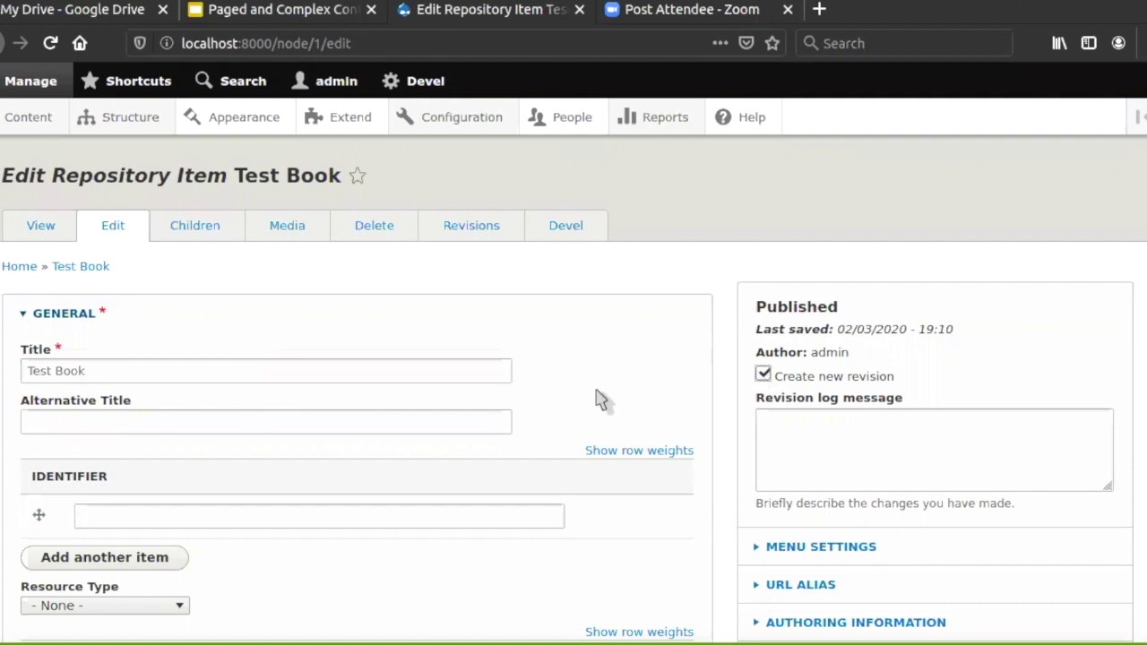
Step: Open Test Book's revision list, examine the Extent in the 02/03/2020 - 12:16 revision, and return to the list
{"action": "left_click", "coordinate": [472, 235]}
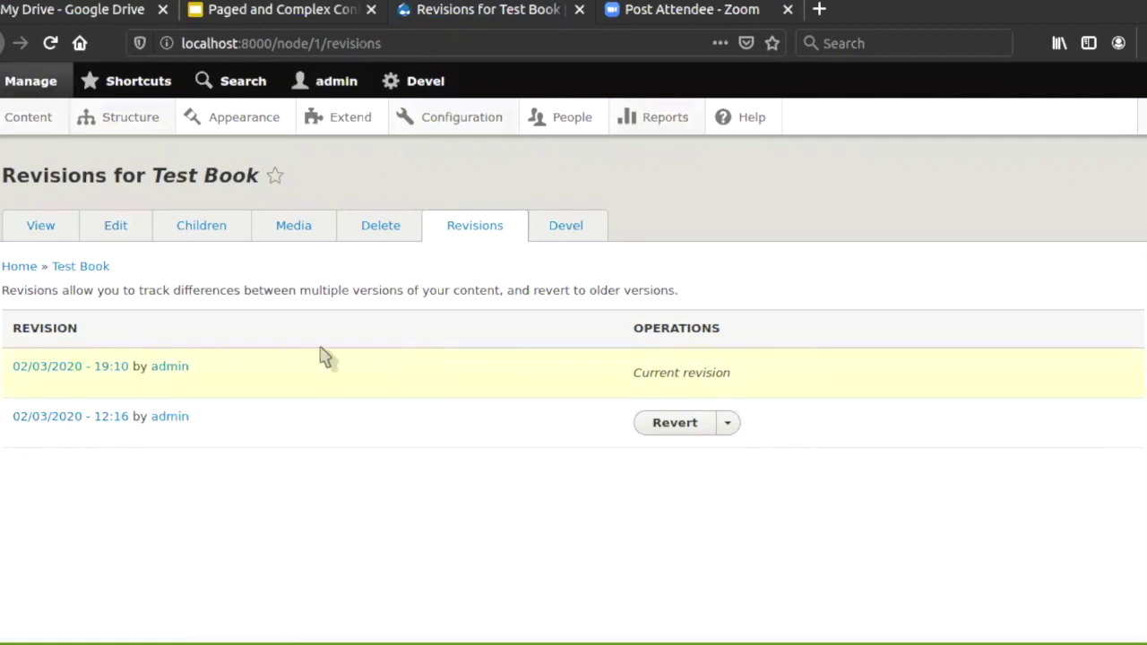
{"action": "left_click", "coordinate": [52, 426]}
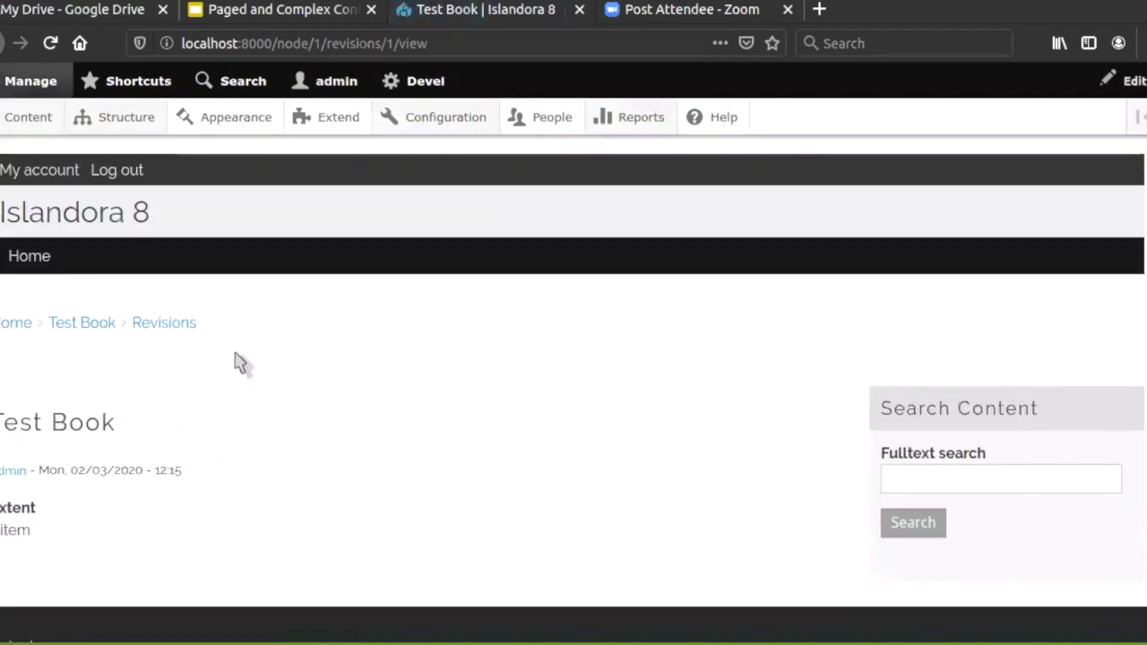
{"action": "left_click_drag", "start_coordinate": [40, 532], "coordinate": [2, 536]}
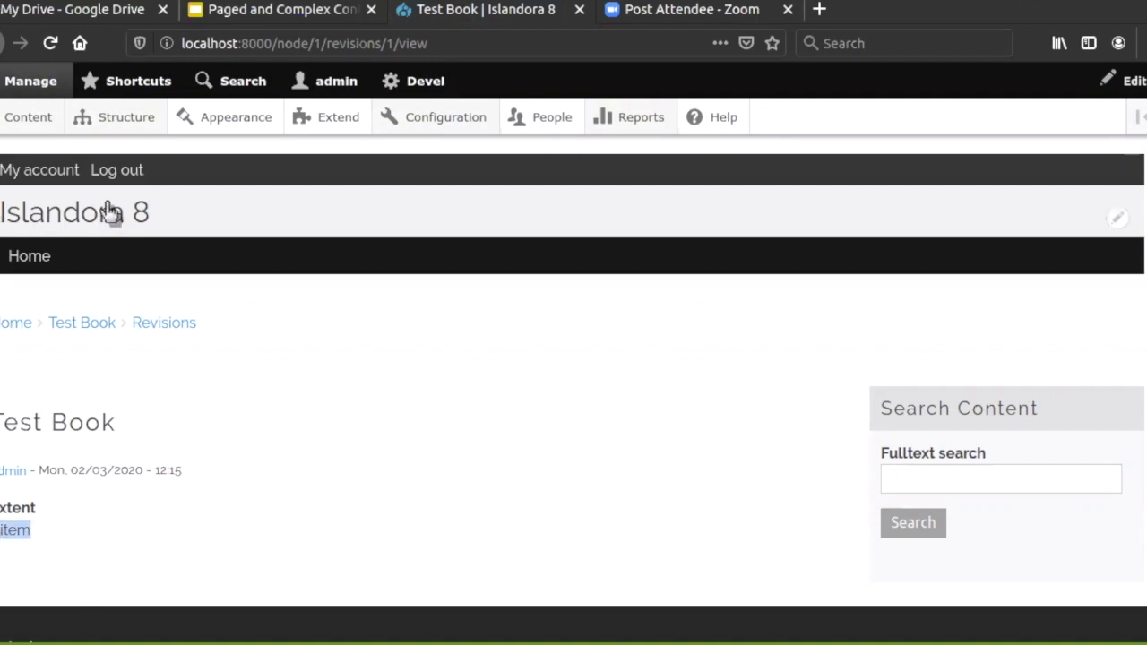
{"action": "key", "text": "alt+Left"}
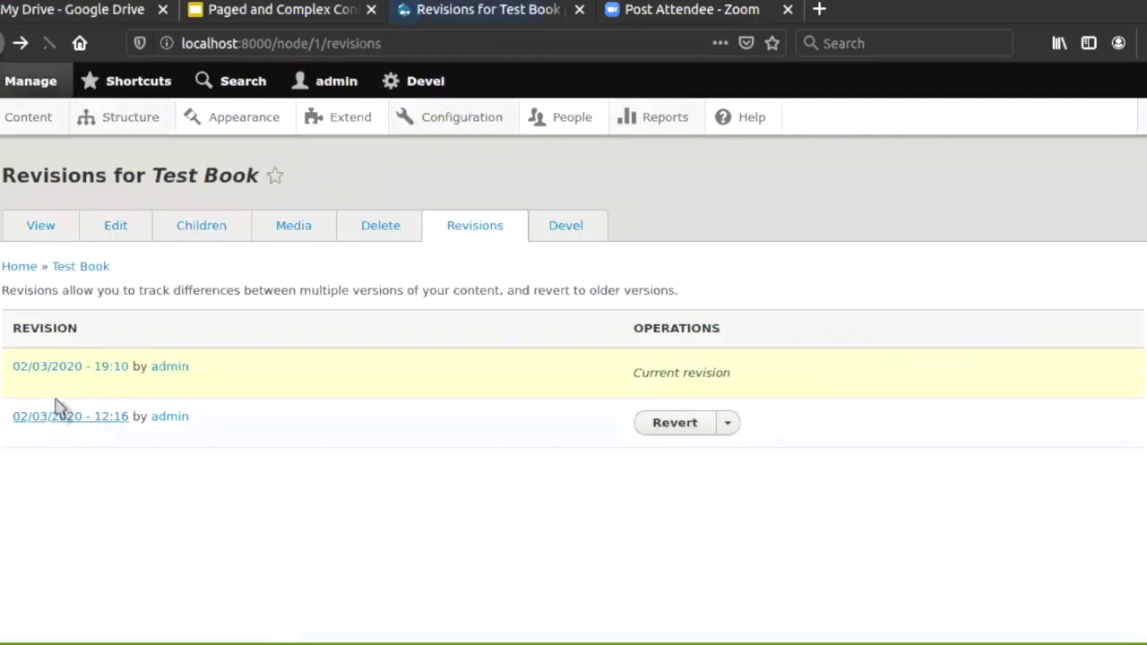
Step: Open Test Book's current revision from 02/03/2020 - 19:10 and examine its Extent value
{"action": "left_click", "coordinate": [68, 367]}
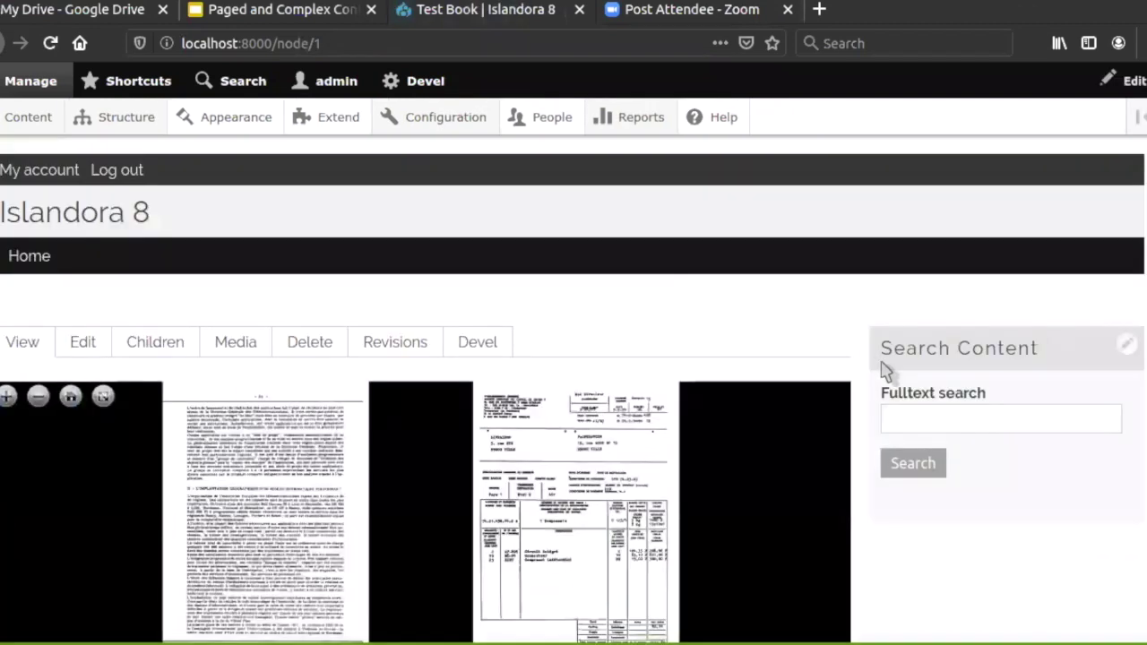
{"action": "scroll", "coordinate": [863, 360], "scroll_direction": "down", "scroll_amount": 5}
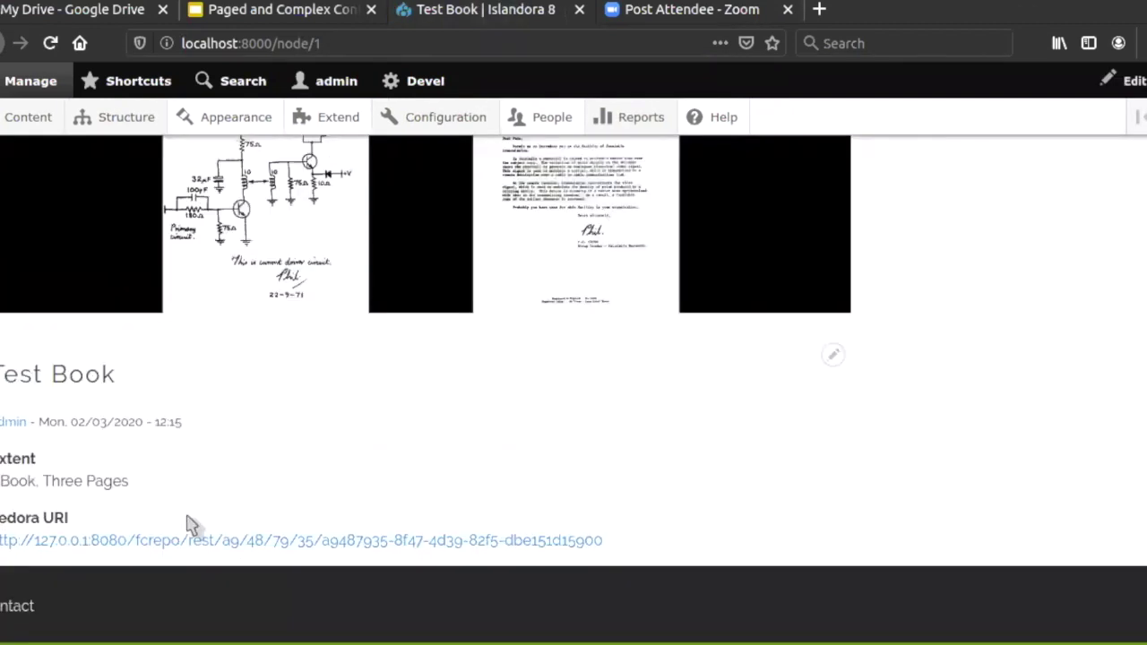
{"action": "left_click_drag", "start_coordinate": [3, 488], "coordinate": [139, 491]}
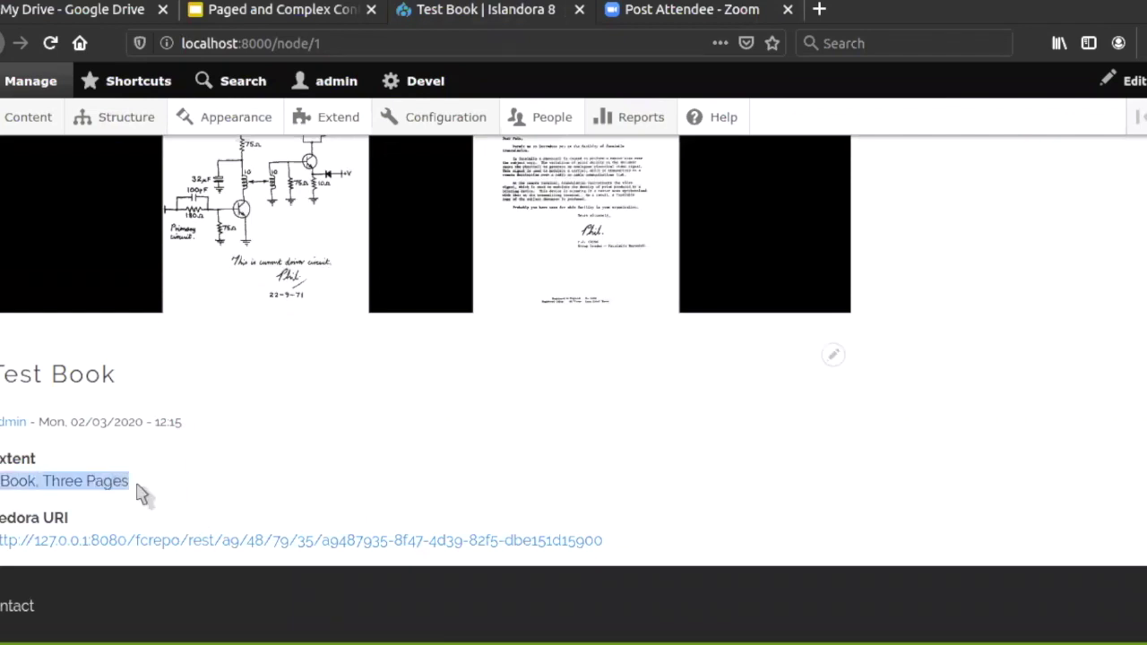
{"action": "scroll", "coordinate": [870, 171], "scroll_direction": "up", "scroll_amount": 5}
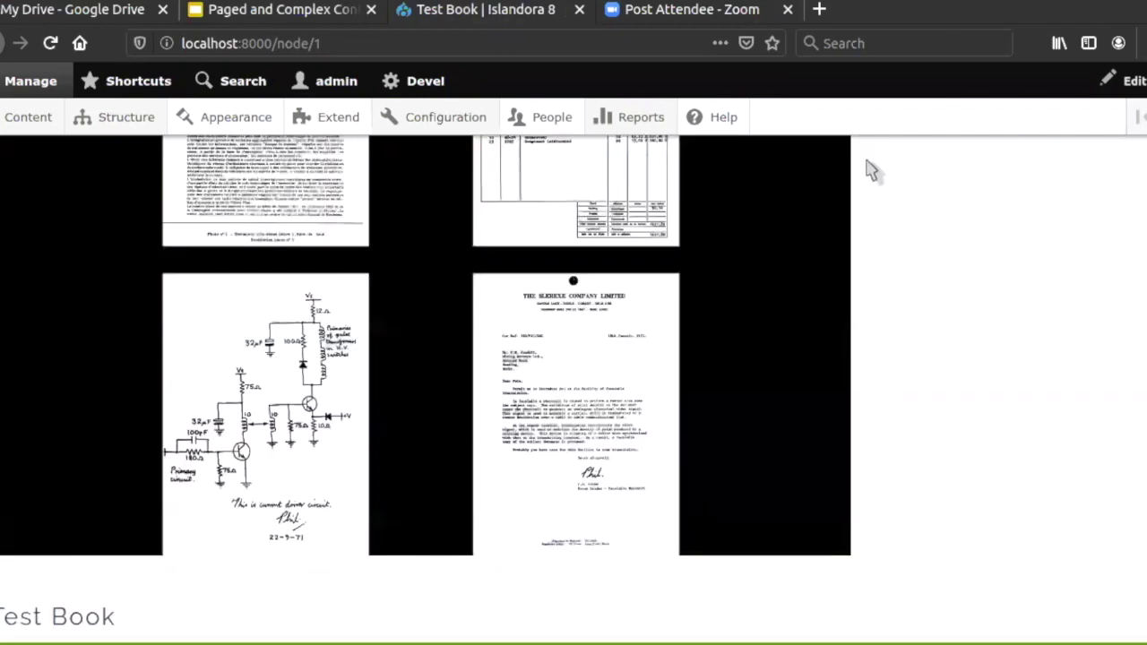
Step: Edit Test Book's Extent to read "1 Book, Four Pages" and save the item
{"action": "left_click", "coordinate": [86, 352]}
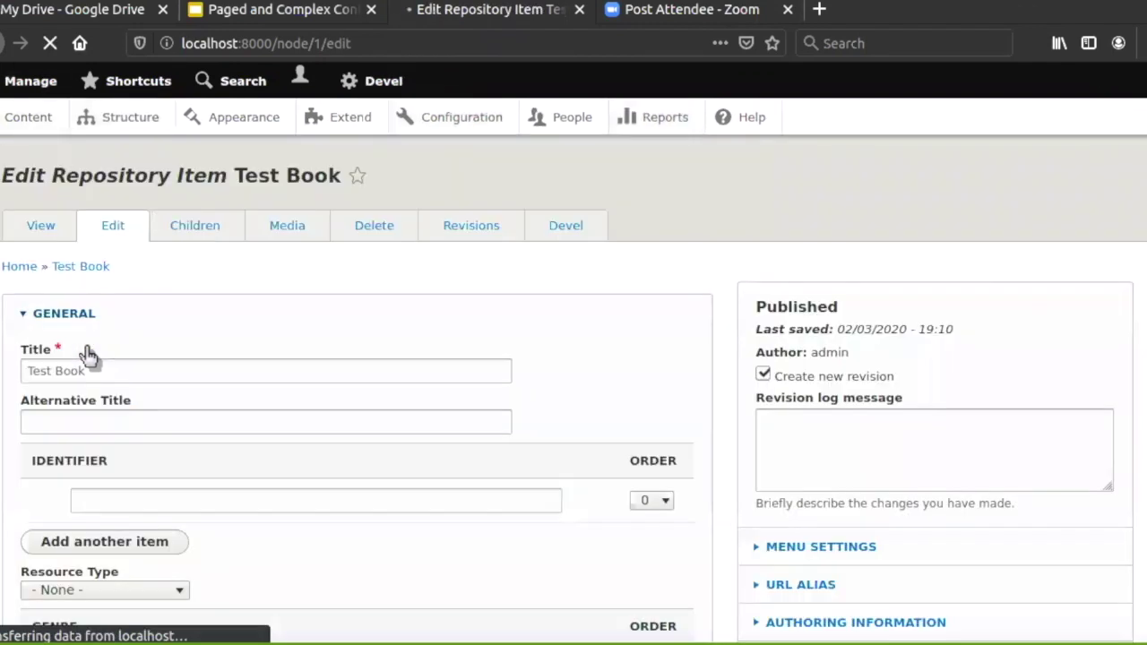
{"action": "scroll", "coordinate": [135, 509], "scroll_direction": "down", "scroll_amount": 1}
{"action": "scroll", "coordinate": [130, 511], "scroll_direction": "down", "scroll_amount": 20}
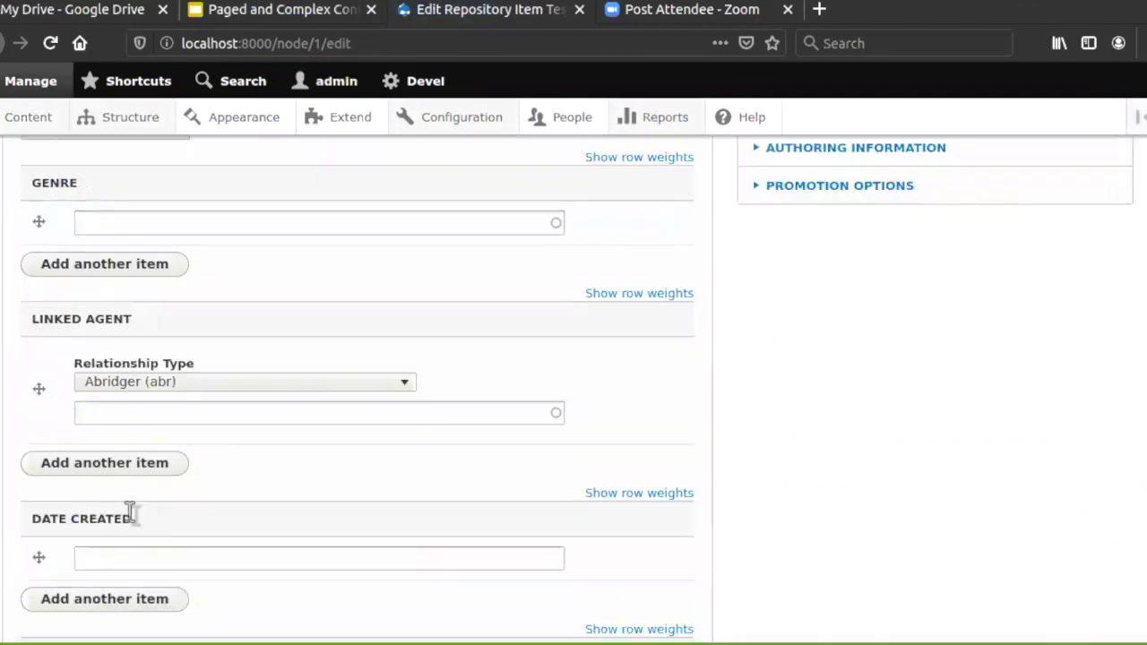
{"action": "scroll", "coordinate": [130, 511], "scroll_direction": "down", "scroll_amount": 11}
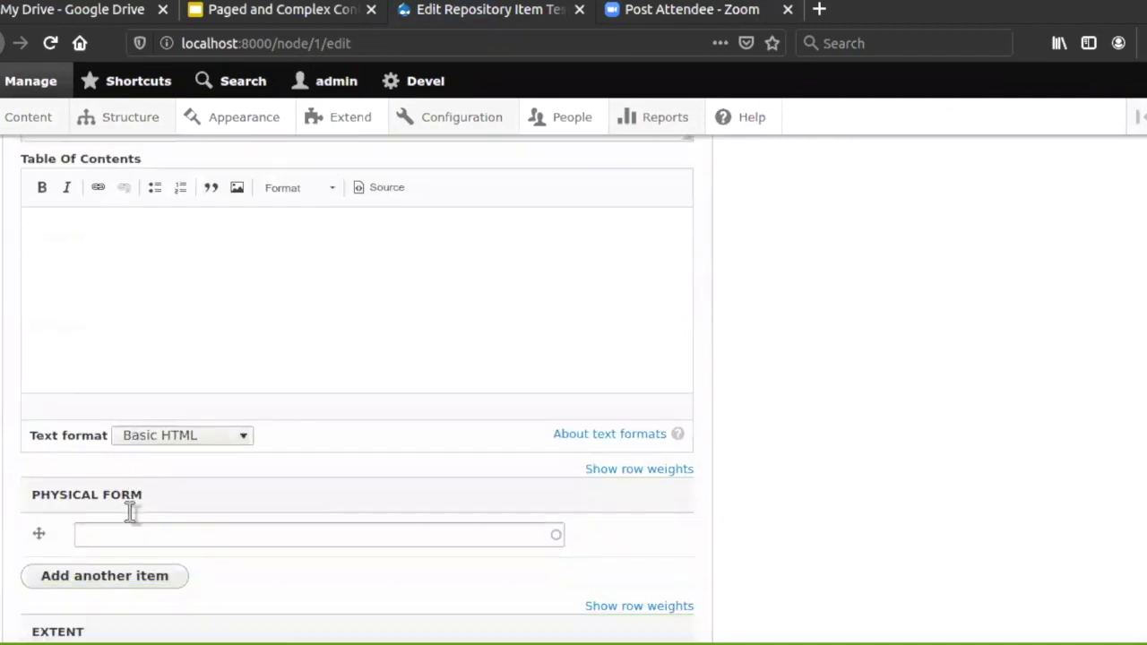
{"action": "double_click", "coordinate": [147, 258]}
{"action": "type", "text": "Four Pages"}
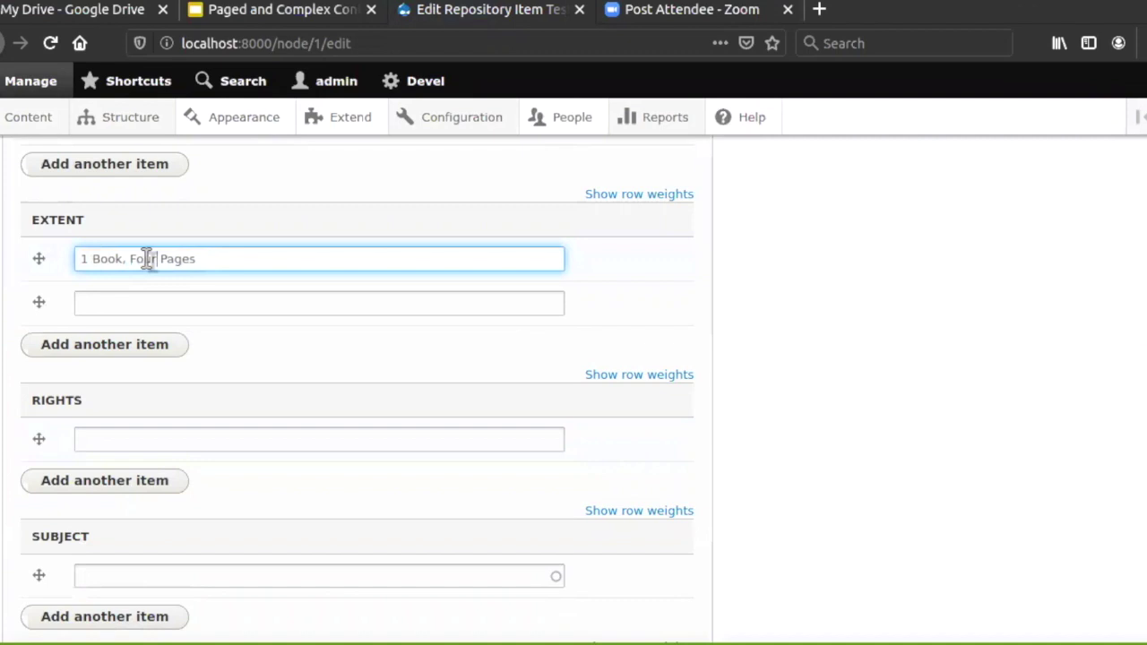
{"action": "scroll", "coordinate": [3, 339], "scroll_direction": "down", "scroll_amount": 5}
{"action": "scroll", "coordinate": [2, 339], "scroll_direction": "down", "scroll_amount": 10}
{"action": "left_click", "coordinate": [21, 553]}
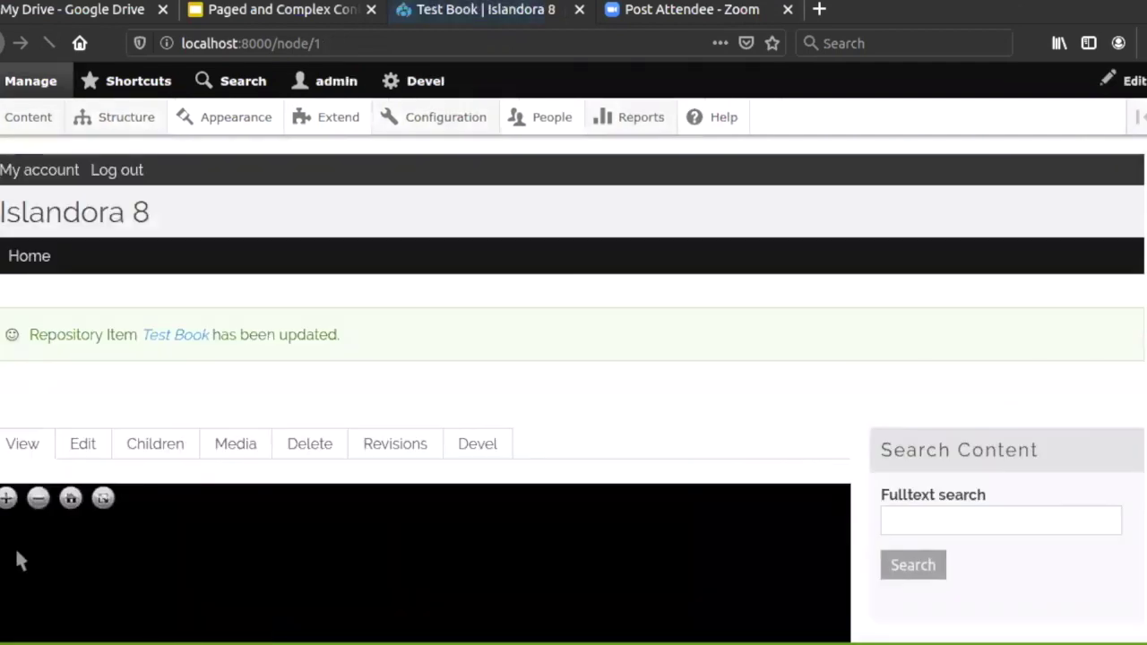
Step: Check Test Book's revision list and return to the item details on its page
{"action": "left_click", "coordinate": [421, 447]}
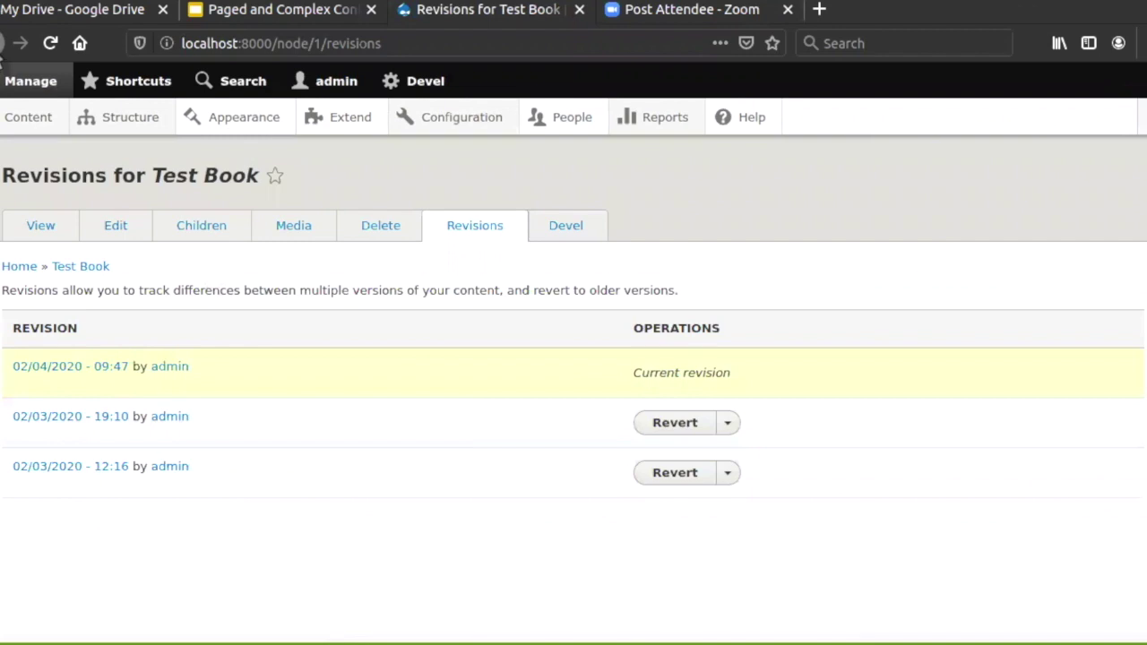
{"action": "left_click", "coordinate": [5, 43]}
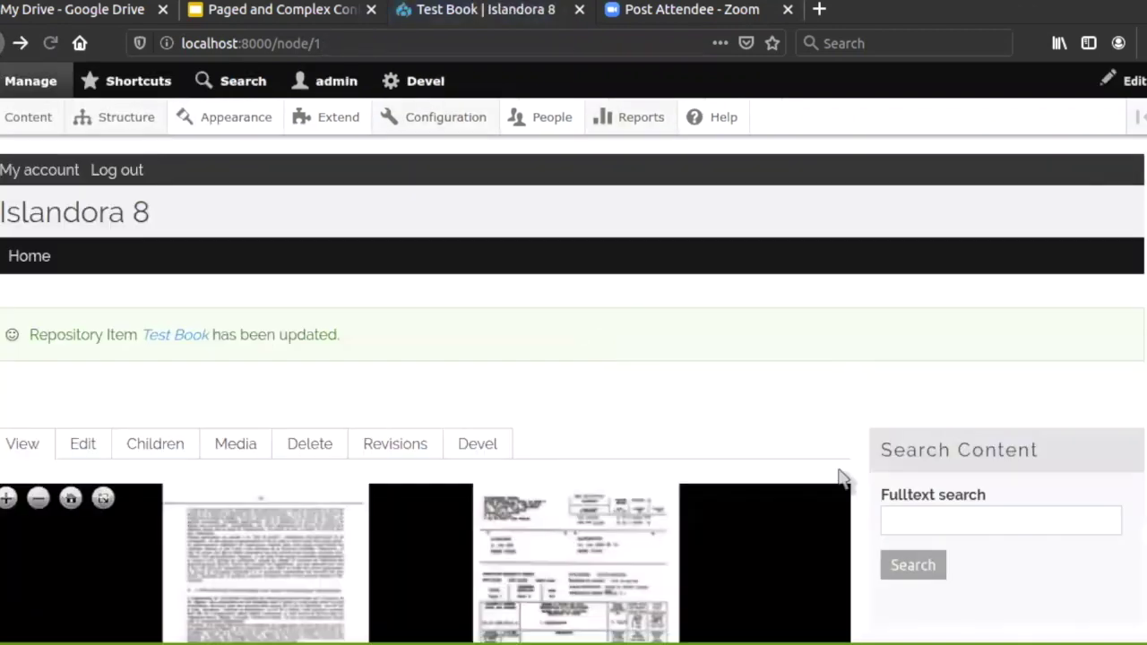
{"action": "scroll", "coordinate": [864, 494], "scroll_direction": "down", "scroll_amount": 8}
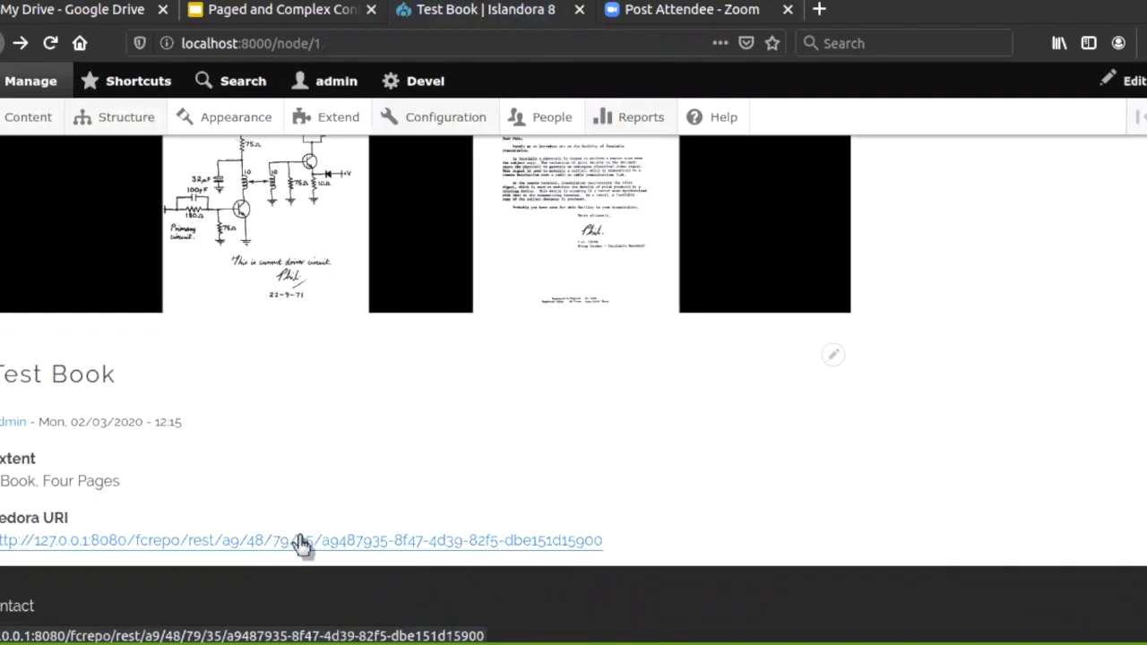
Step: Open Test Book's Fedora URI and examine the extent and other properties of the Fedora resource
{"action": "left_click", "coordinate": [301, 546]}
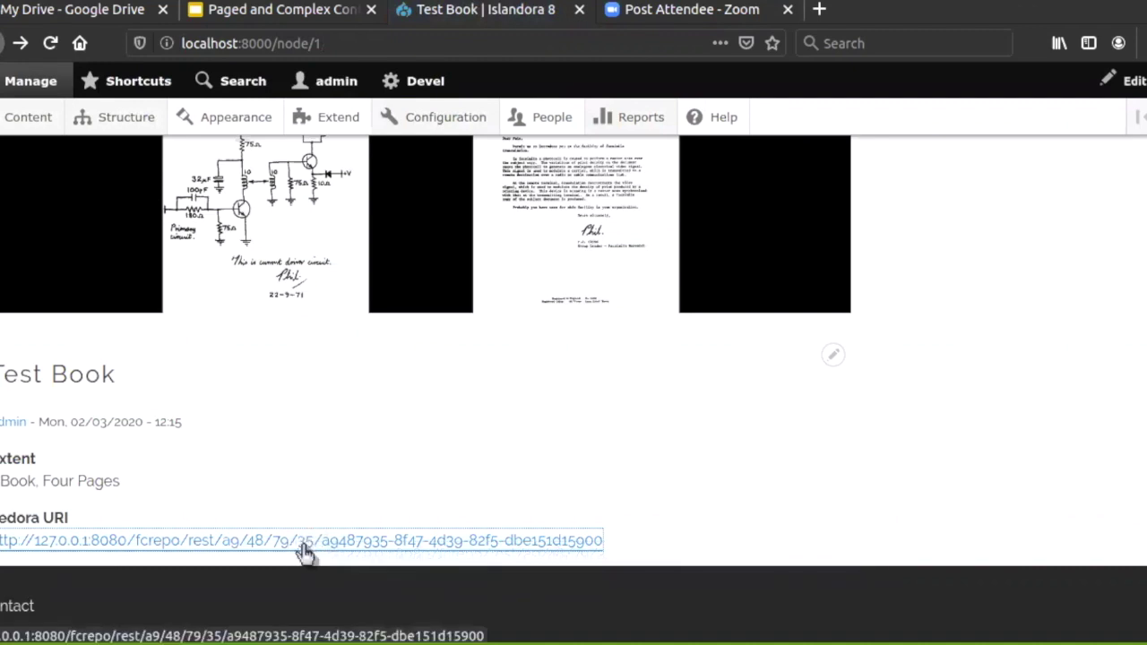
{"action": "left_click", "coordinate": [304, 546]}
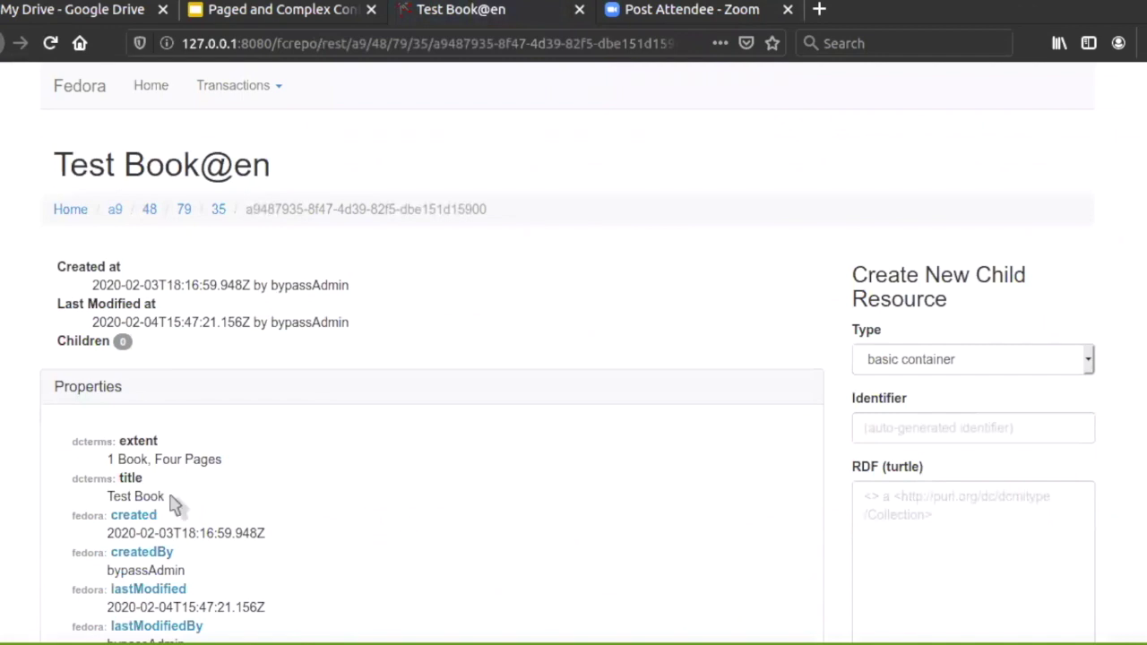
{"action": "triple_click", "coordinate": [166, 457]}
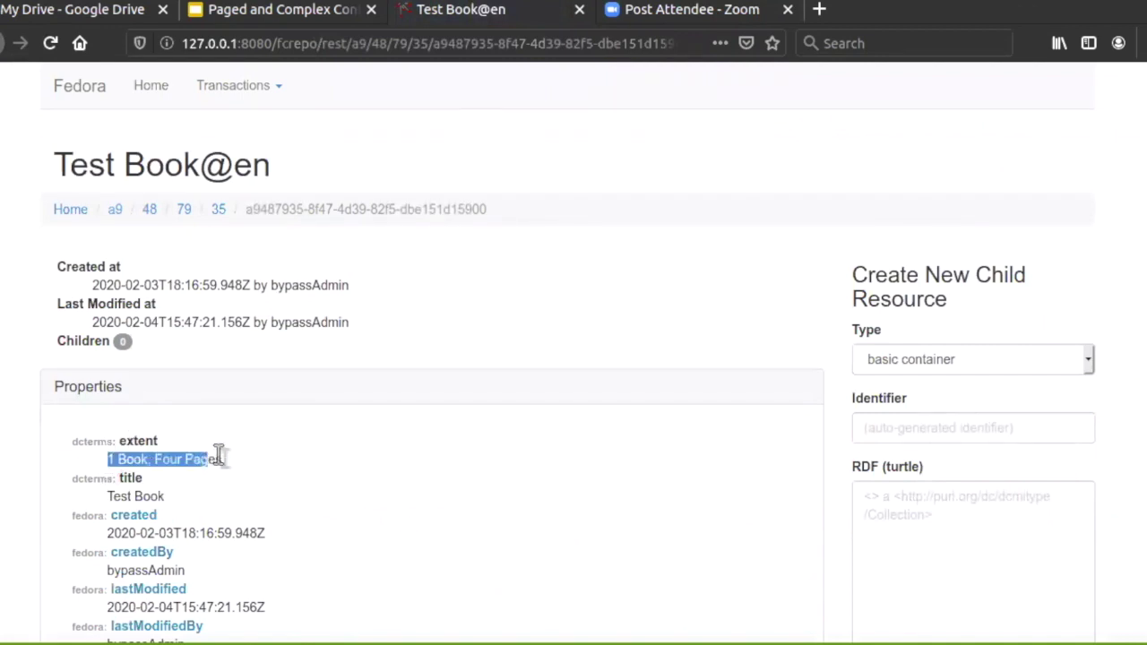
{"action": "scroll", "coordinate": [231, 462], "scroll_direction": "down", "scroll_amount": 3}
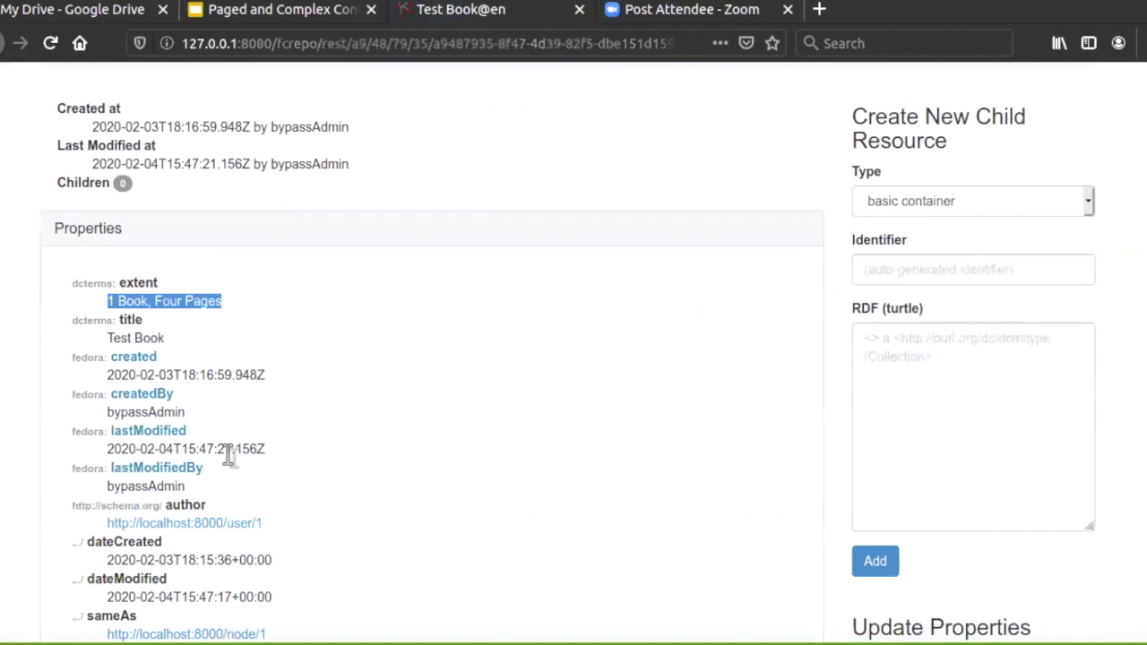
{"action": "left_click", "coordinate": [369, 355]}
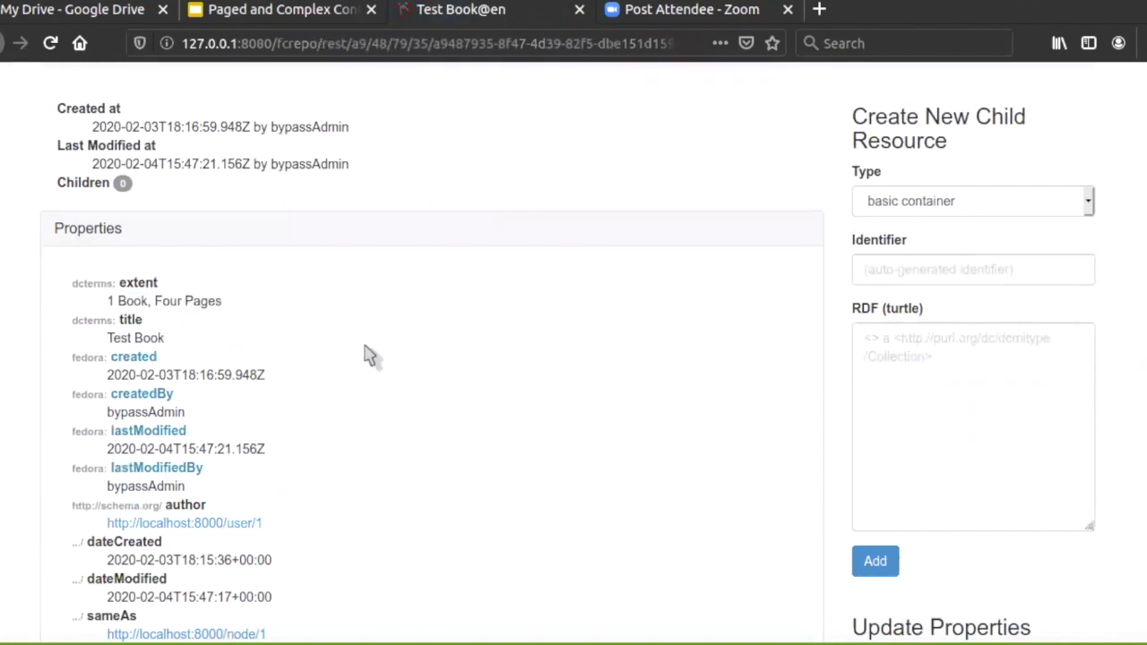
{"action": "scroll", "coordinate": [369, 354], "scroll_direction": "down", "scroll_amount": 10}
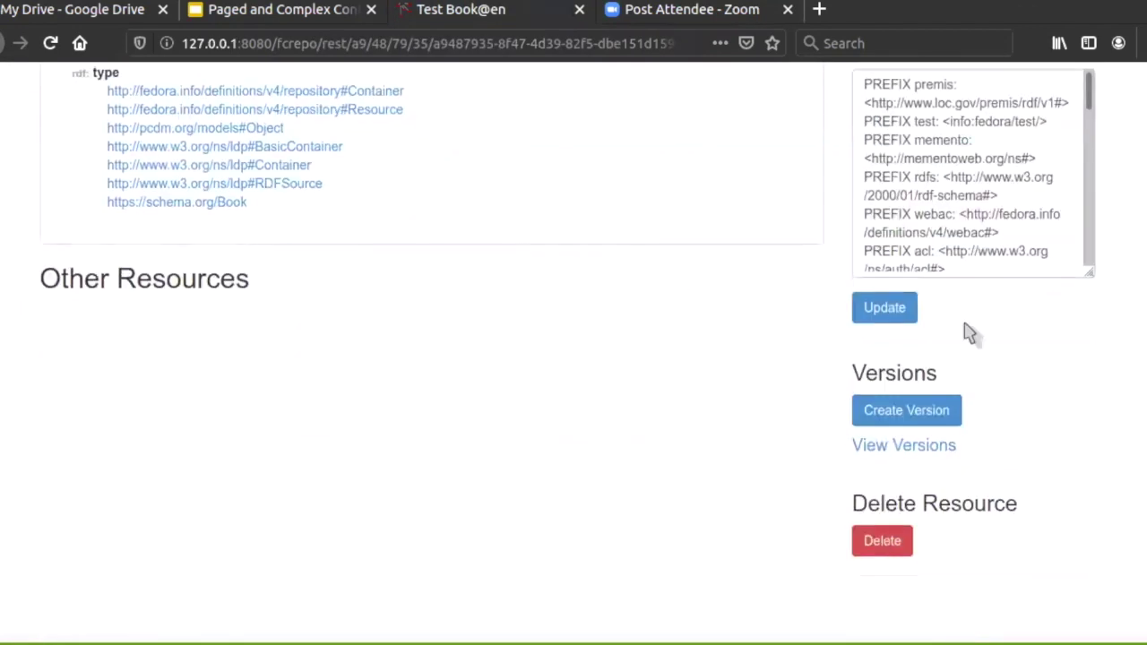
Step: View the Fedora resource's historic versions, recheck the current resource's properties, and return to the versions list
{"action": "left_click", "coordinate": [885, 458]}
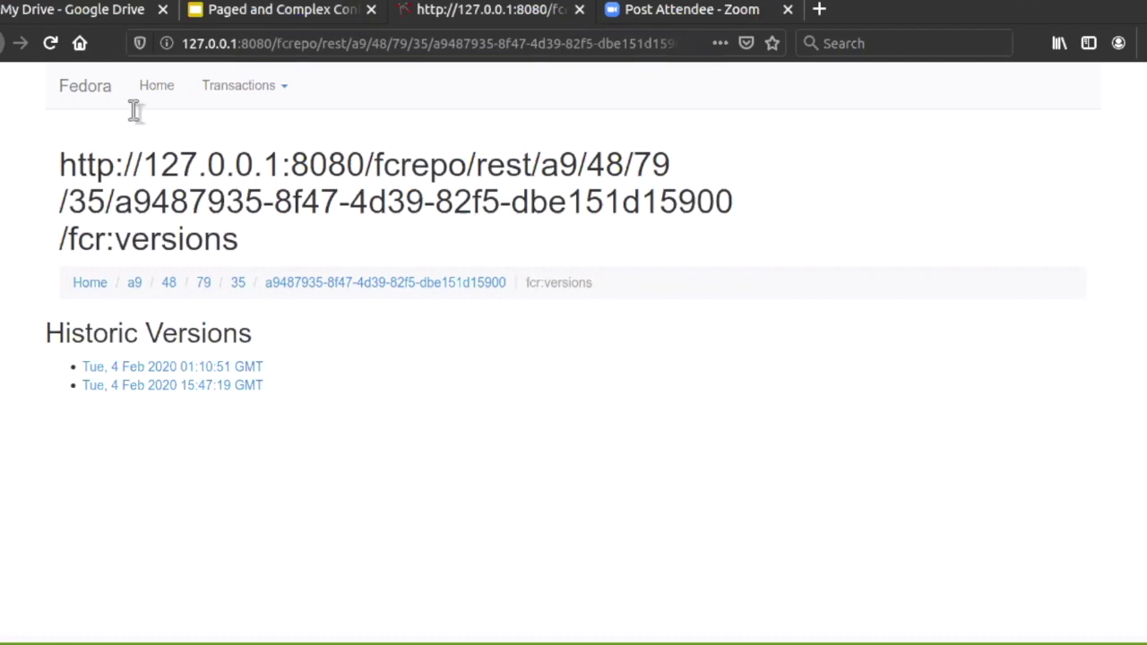
{"action": "left_click", "coordinate": [3, 43]}
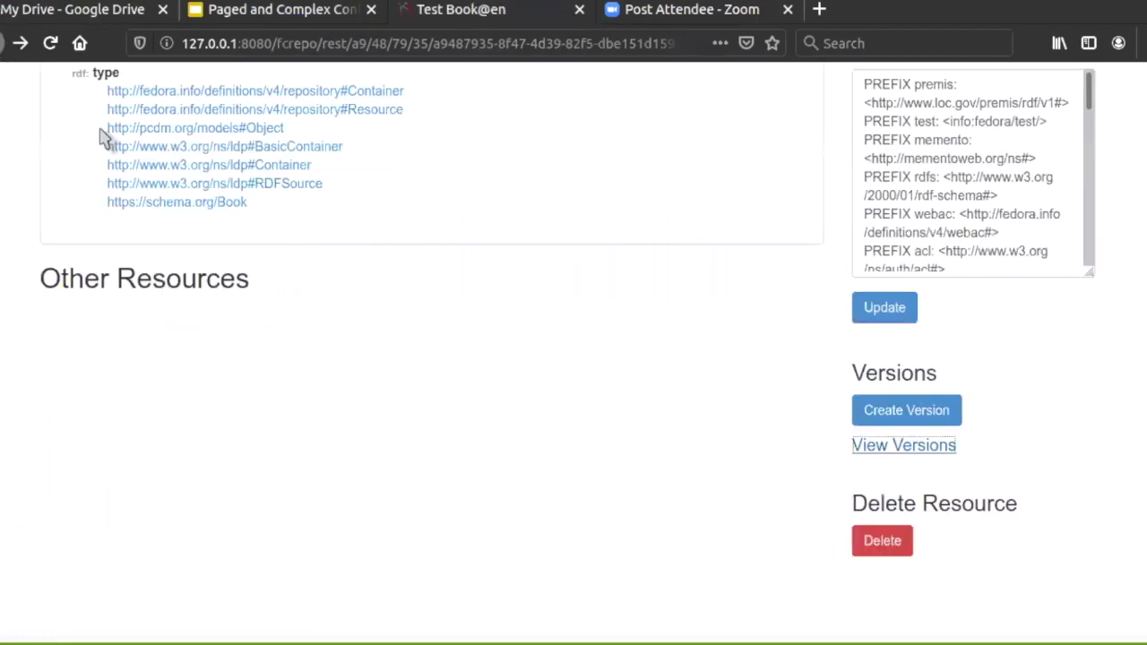
{"action": "scroll", "coordinate": [301, 322], "scroll_direction": "up", "scroll_amount": 10}
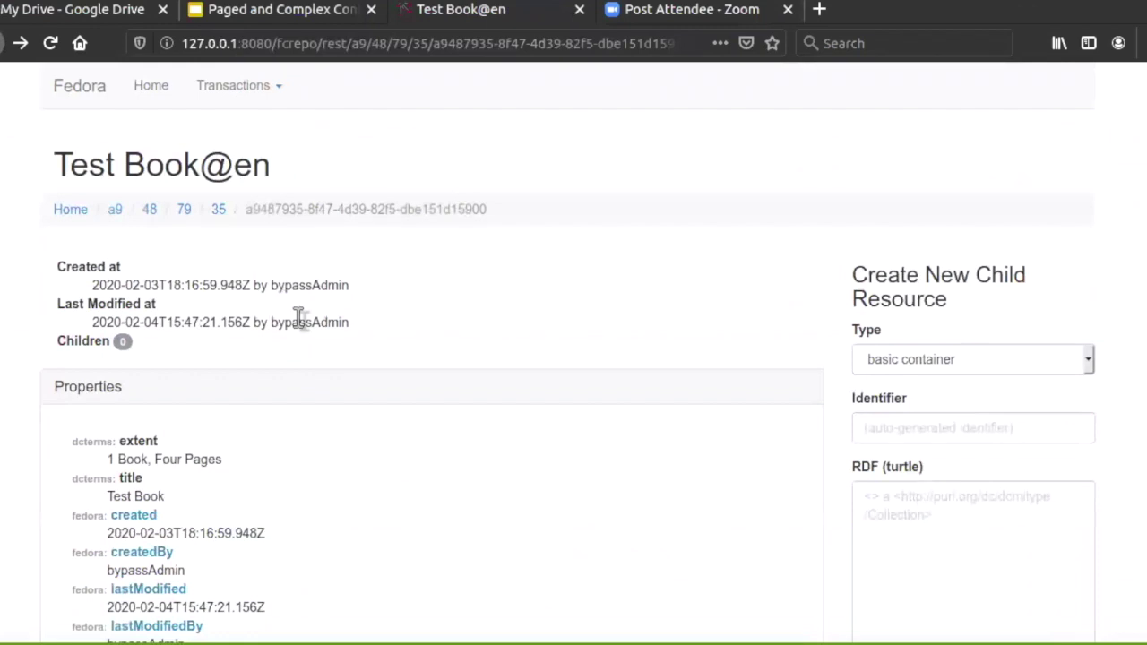
{"action": "left_click", "coordinate": [21, 44]}
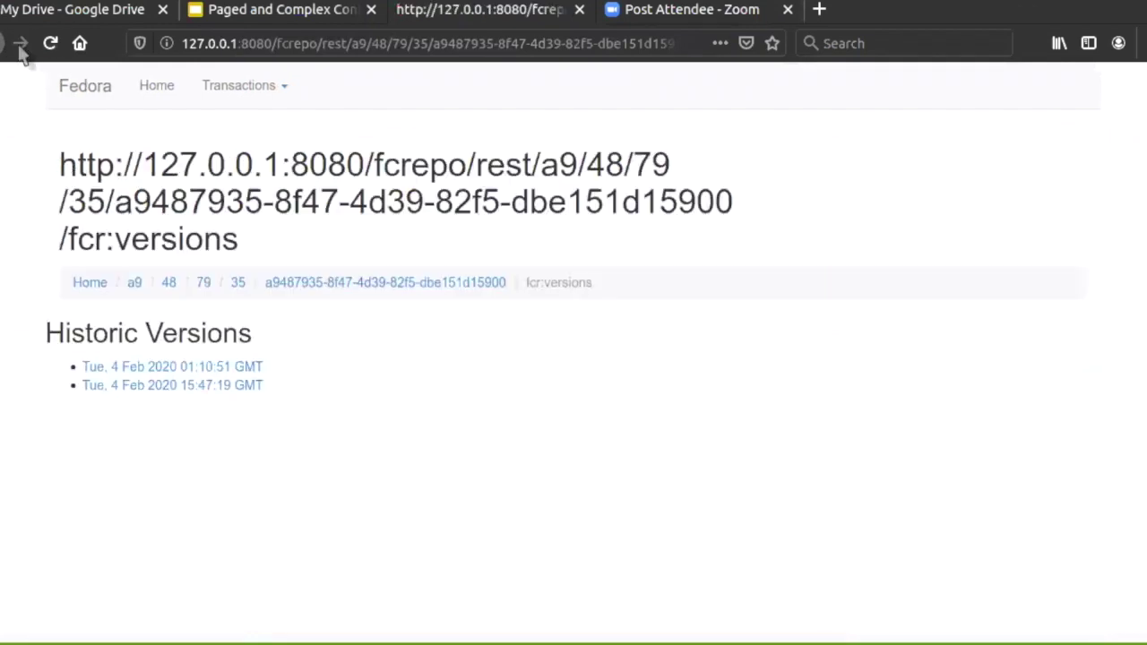
Step: Examine the extent in the Tue, 4 Feb 2020 15:47:19 GMT historic version and return to the versions list
{"action": "left_click", "coordinate": [122, 392]}
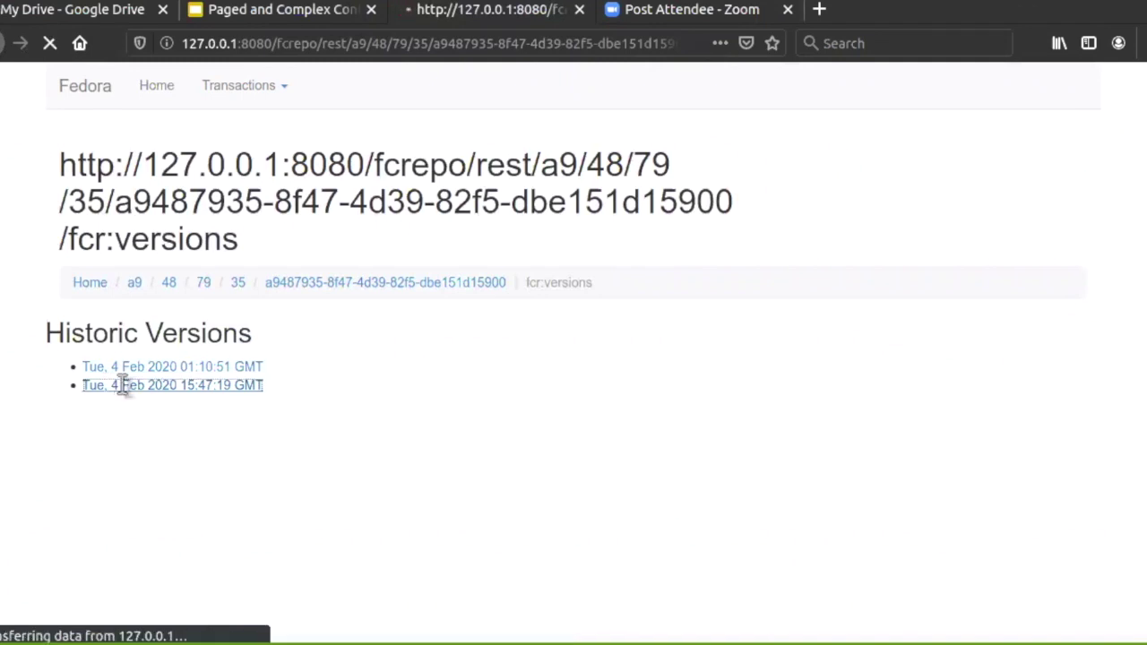
{"action": "scroll", "coordinate": [190, 394], "scroll_direction": "down", "scroll_amount": 1}
{"action": "scroll", "coordinate": [190, 394], "scroll_direction": "down", "scroll_amount": 3}
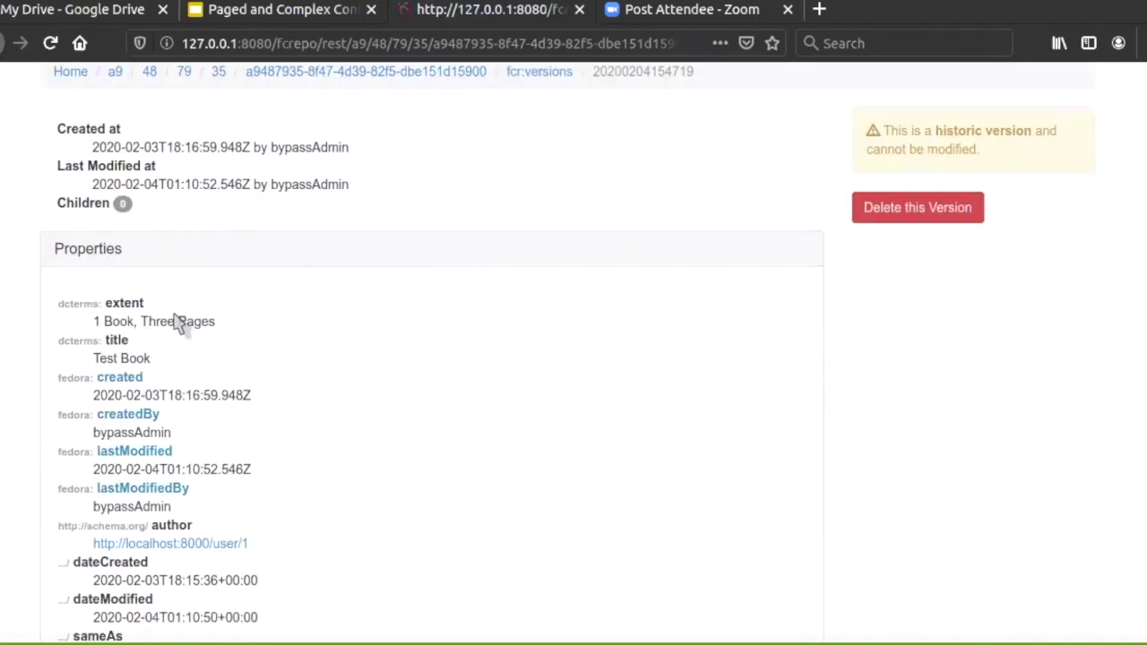
{"action": "left_click", "coordinate": [18, 43]}
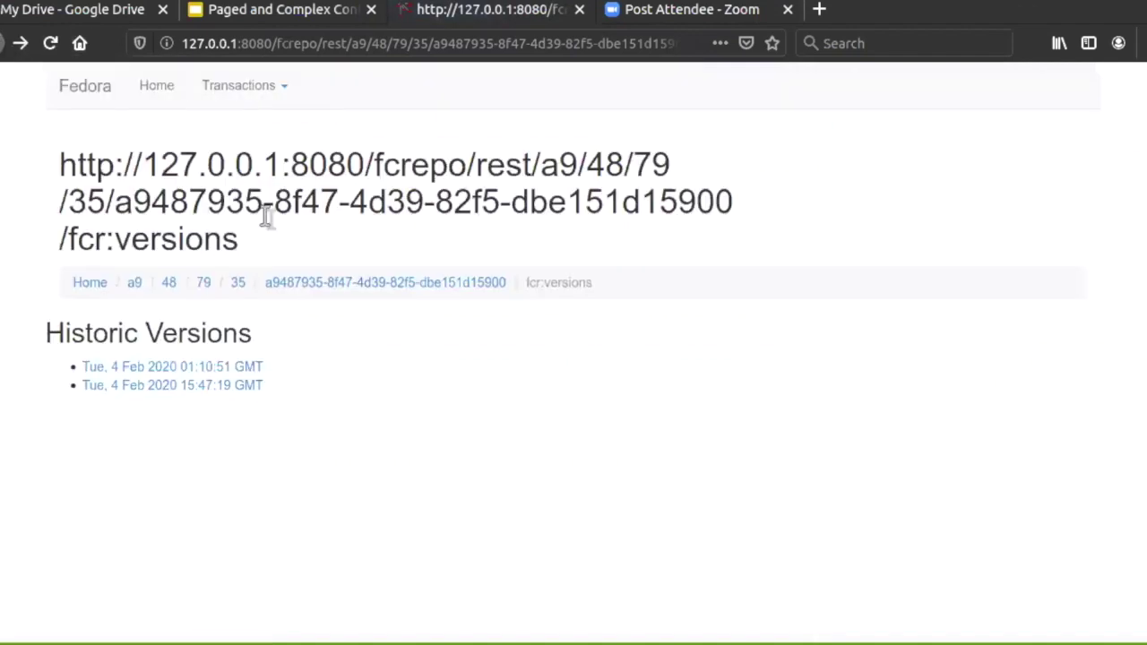
Step: Examine the extent in the Tue, 4 Feb 2020 01:10:51 GMT historic version and return to the versions list
{"action": "left_click", "coordinate": [184, 367]}
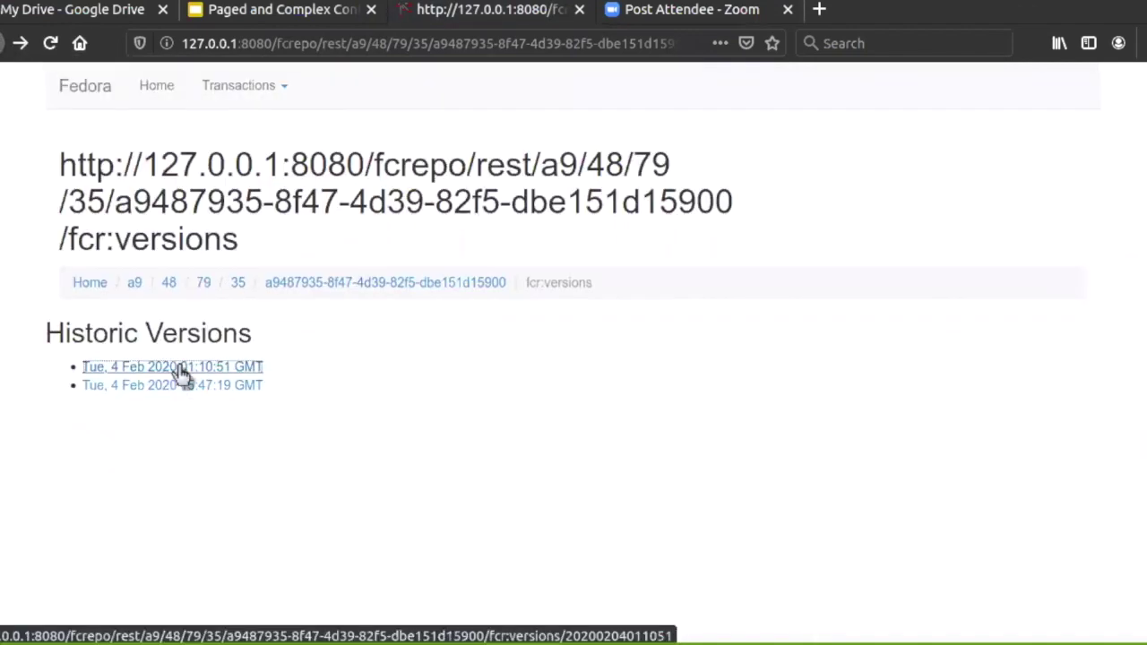
{"action": "scroll", "coordinate": [140, 302], "scroll_direction": "down", "scroll_amount": 5}
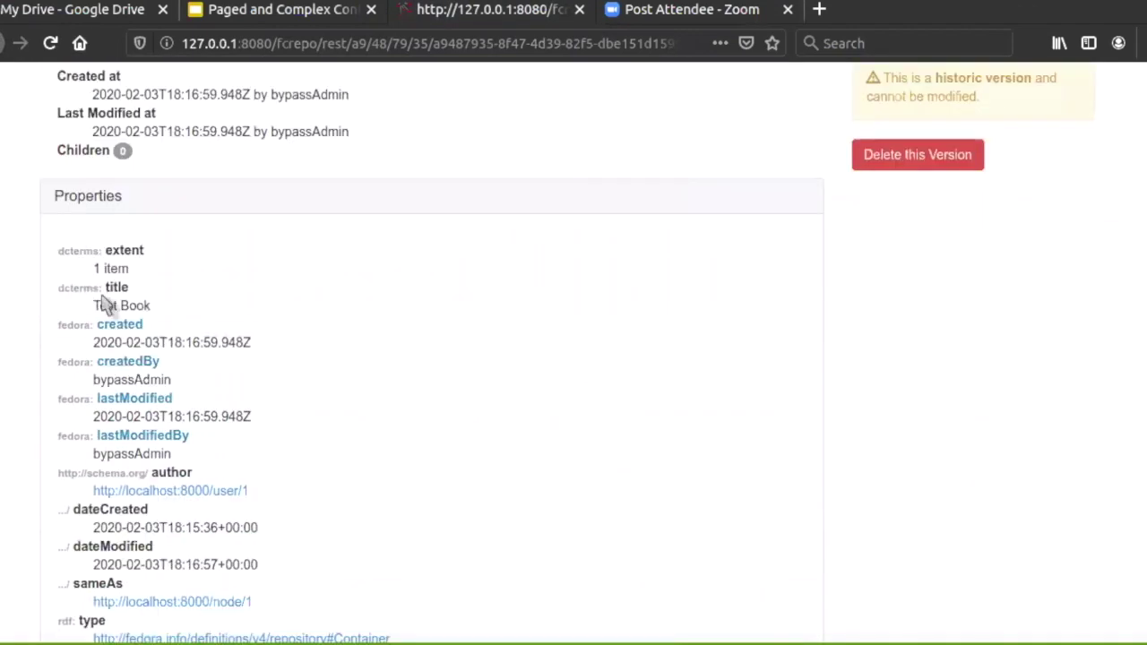
{"action": "scroll", "coordinate": [477, 224], "scroll_direction": "up", "scroll_amount": 5}
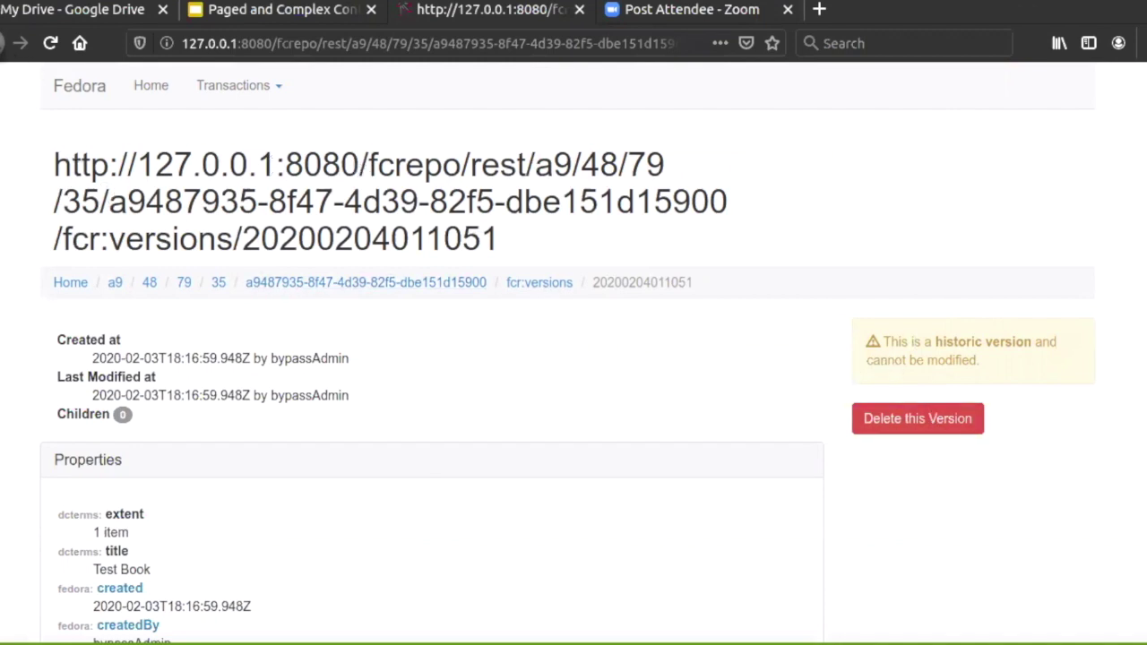
{"action": "left_click", "coordinate": [7, 43]}
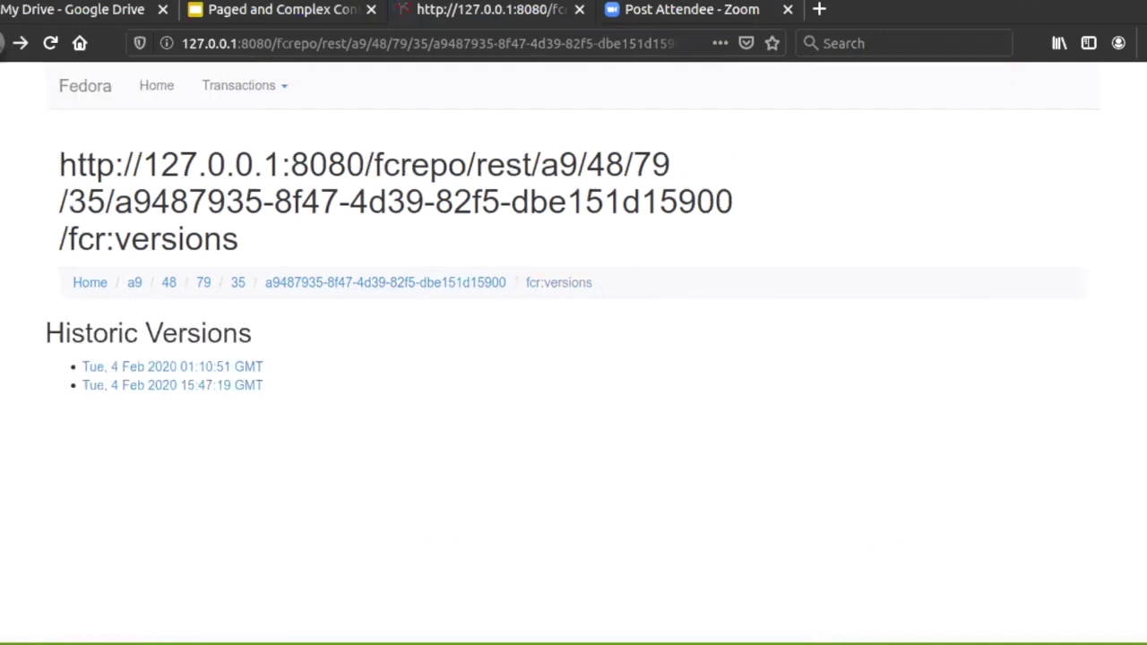
Step: Go back from the Fedora resource to Test Book's Islandora page and look over the page
{"action": "left_click", "coordinate": [8, 43]}
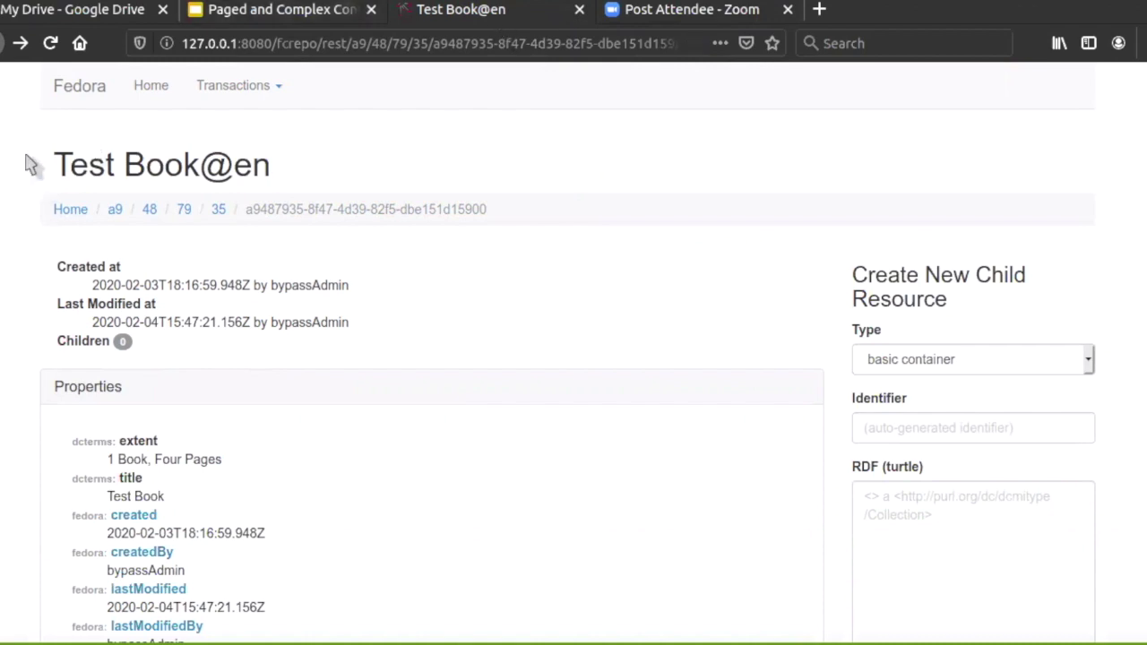
{"action": "left_click", "coordinate": [4, 43]}
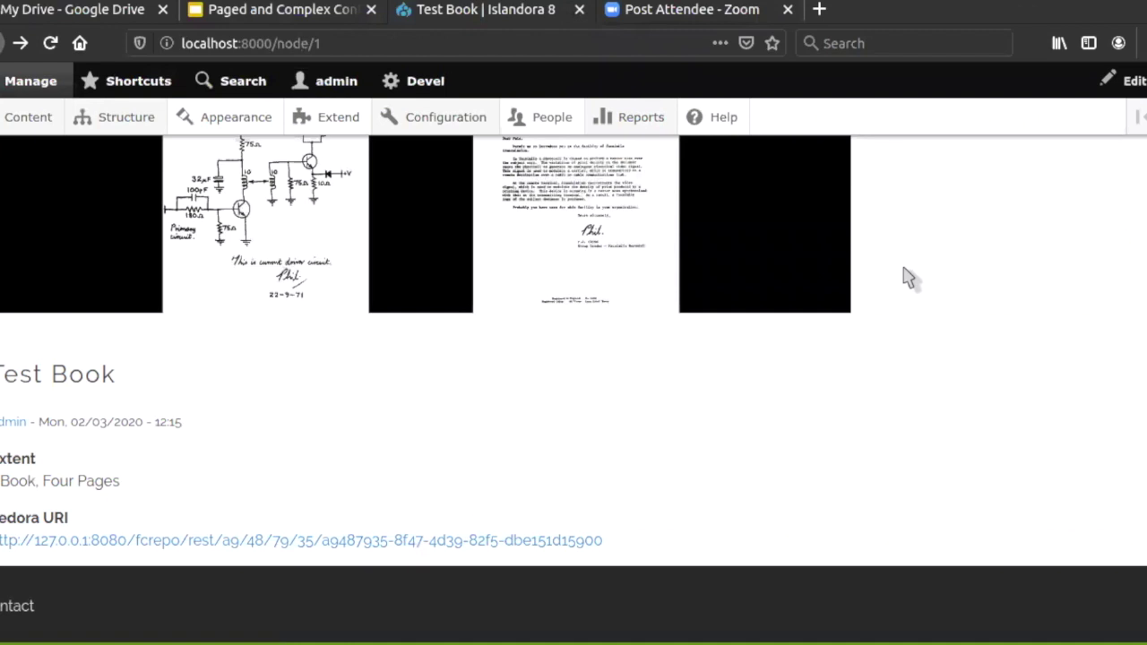
{"action": "scroll", "coordinate": [907, 278], "scroll_direction": "down", "scroll_amount": 9}
{"action": "scroll", "coordinate": [907, 277], "scroll_direction": "up", "scroll_amount": 10}
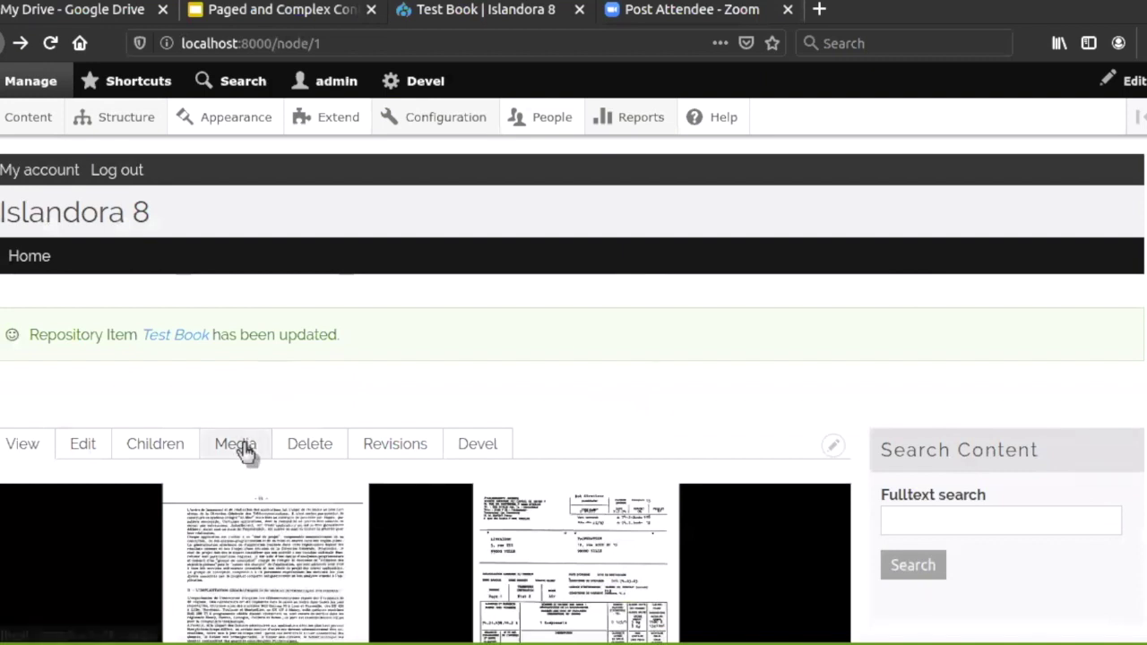
Step: Check Test Book's media list and revision list, and return to the book's page
{"action": "left_click", "coordinate": [237, 445]}
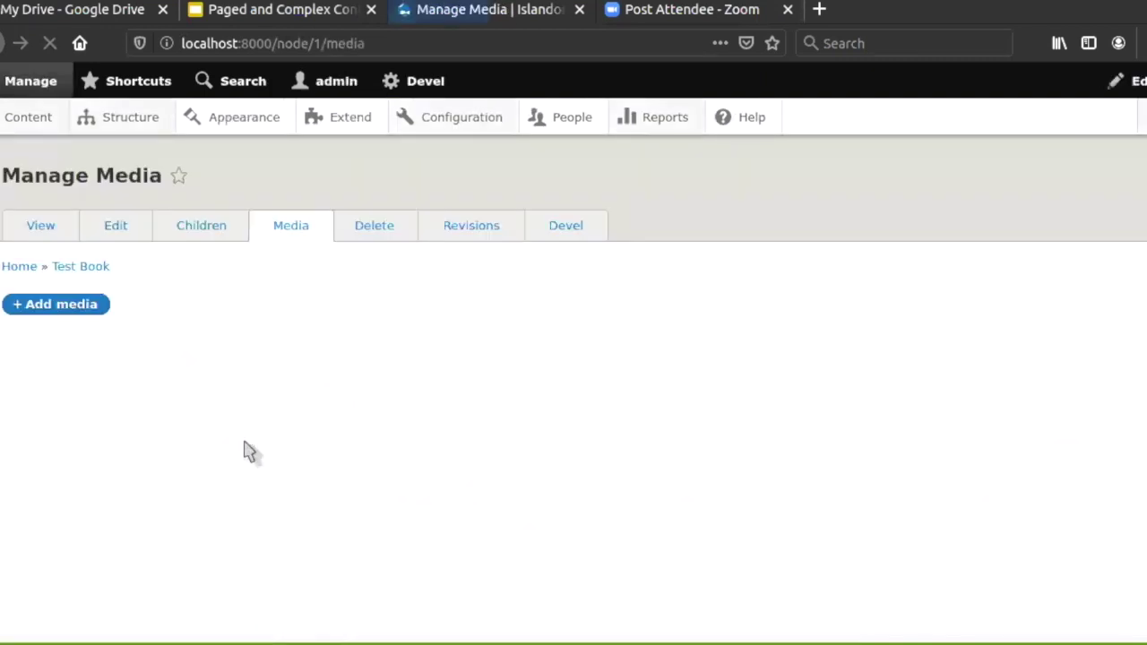
{"action": "left_click", "coordinate": [474, 225]}
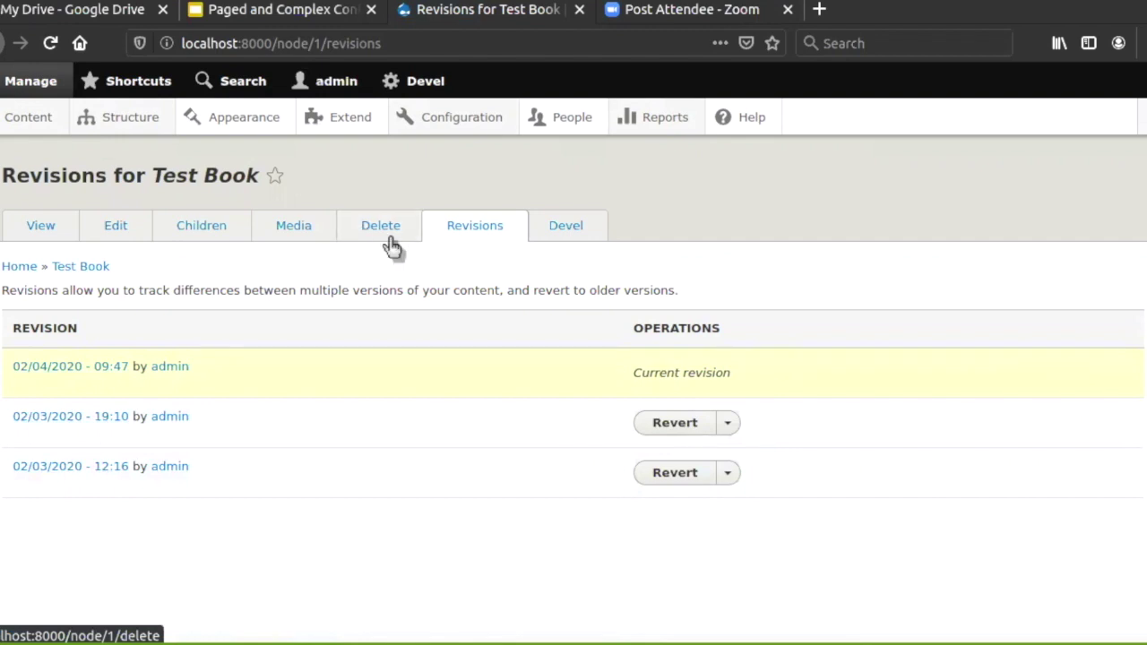
{"action": "left_click", "coordinate": [4, 43]}
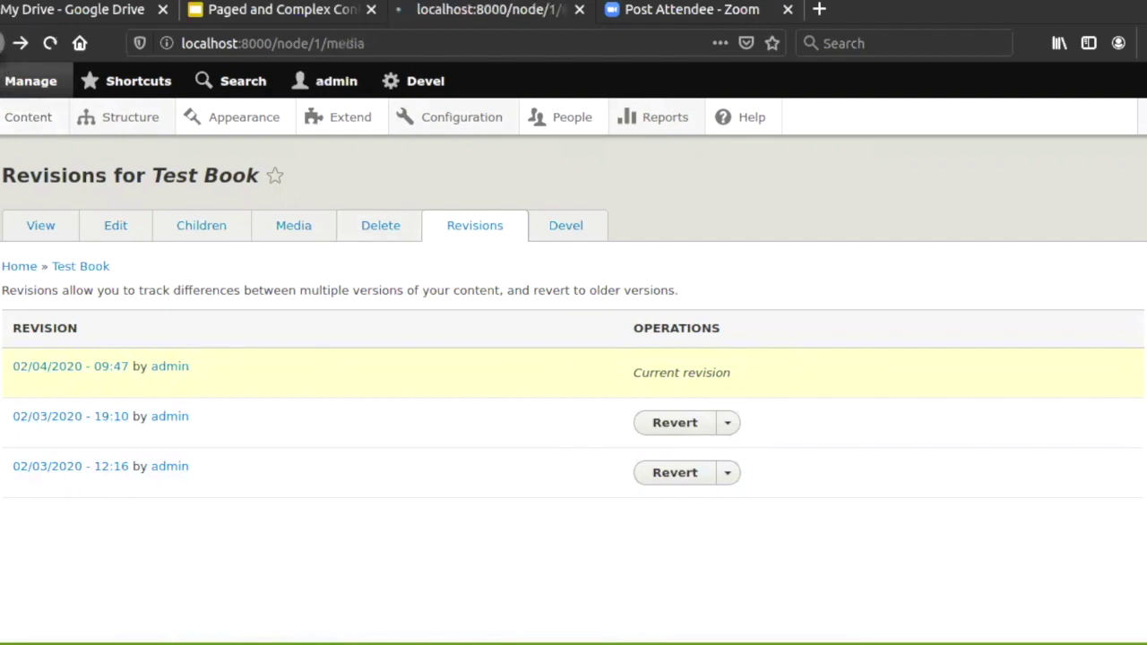
{"action": "left_click", "coordinate": [6, 47]}
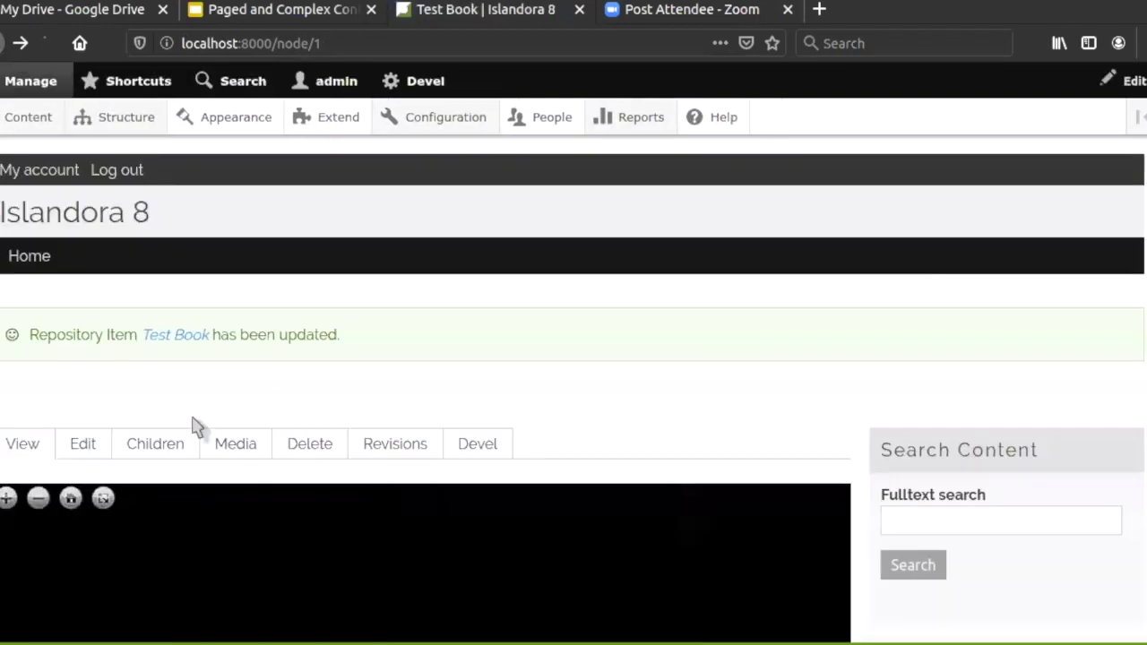
Step: Open Test Page from Test Book's children and examine its revision list
{"action": "left_click", "coordinate": [164, 458]}
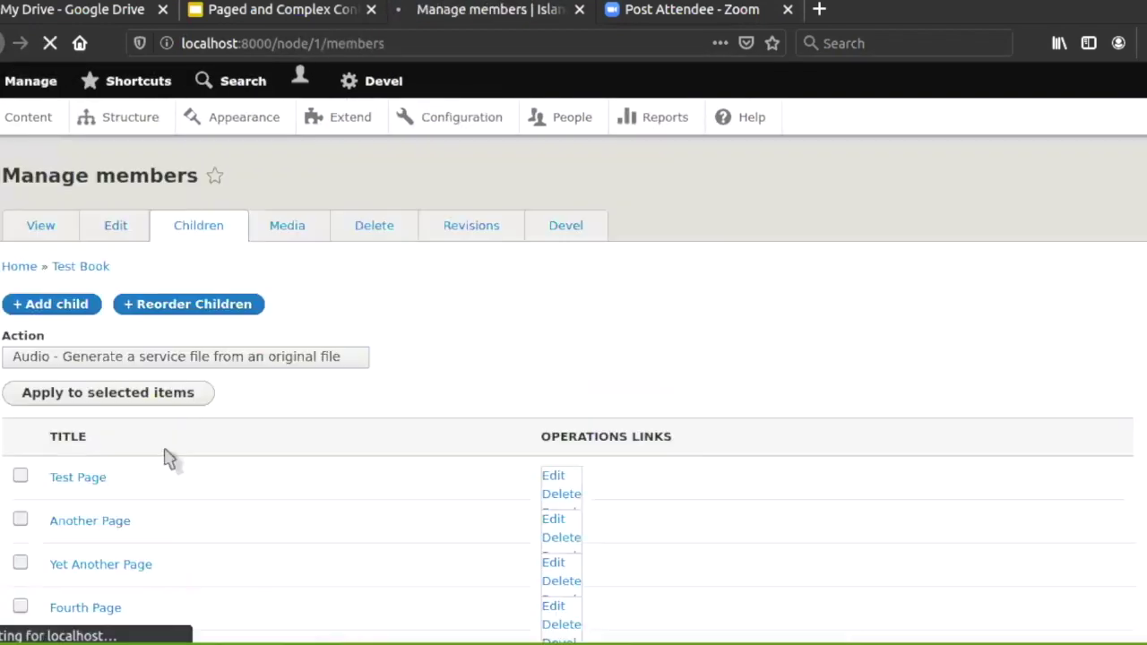
{"action": "scroll", "coordinate": [167, 456], "scroll_direction": "down", "scroll_amount": 2}
{"action": "left_click", "coordinate": [81, 380]}
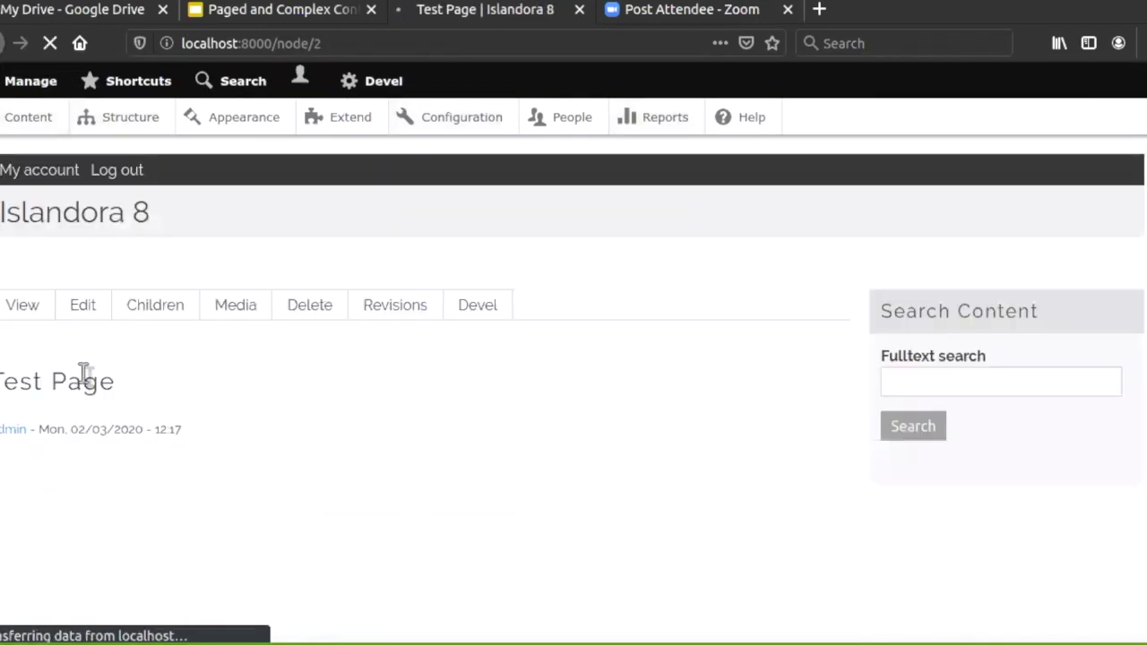
{"action": "left_click", "coordinate": [397, 346]}
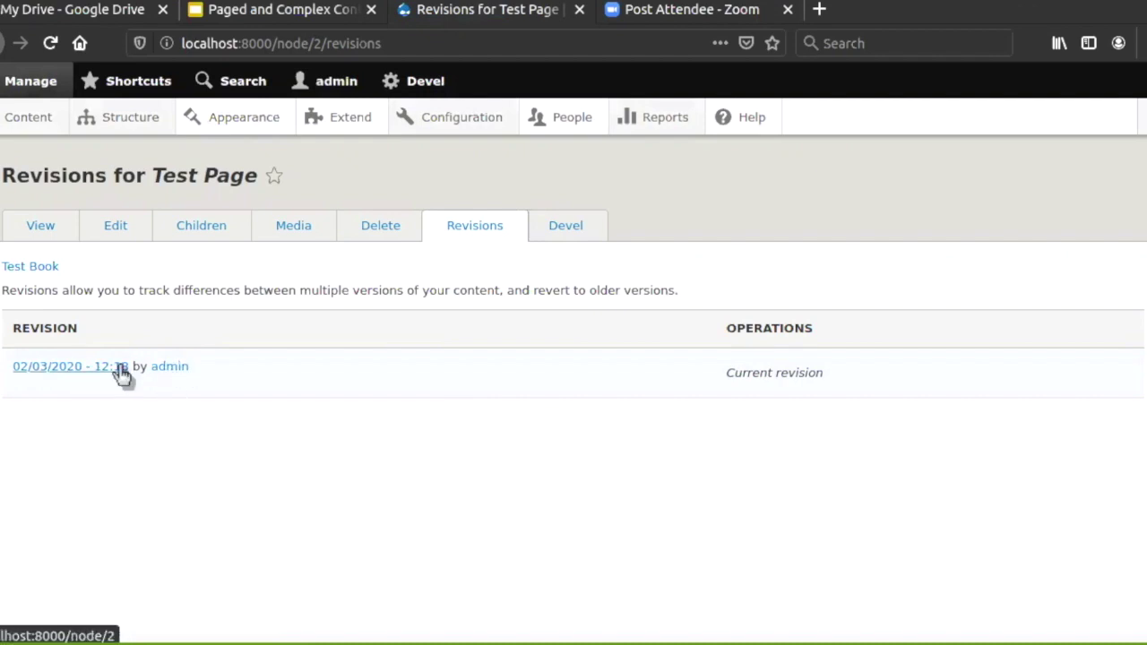
{"action": "left_click_drag", "start_coordinate": [727, 372], "coordinate": [884, 379]}
{"action": "left_click", "coordinate": [885, 381]}
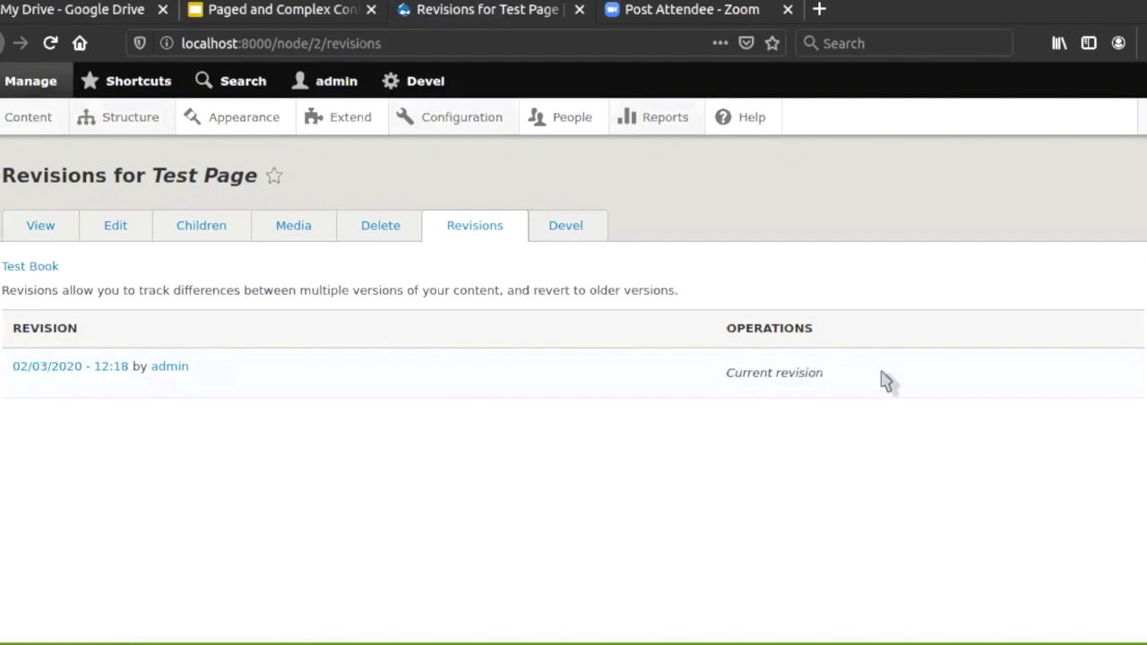